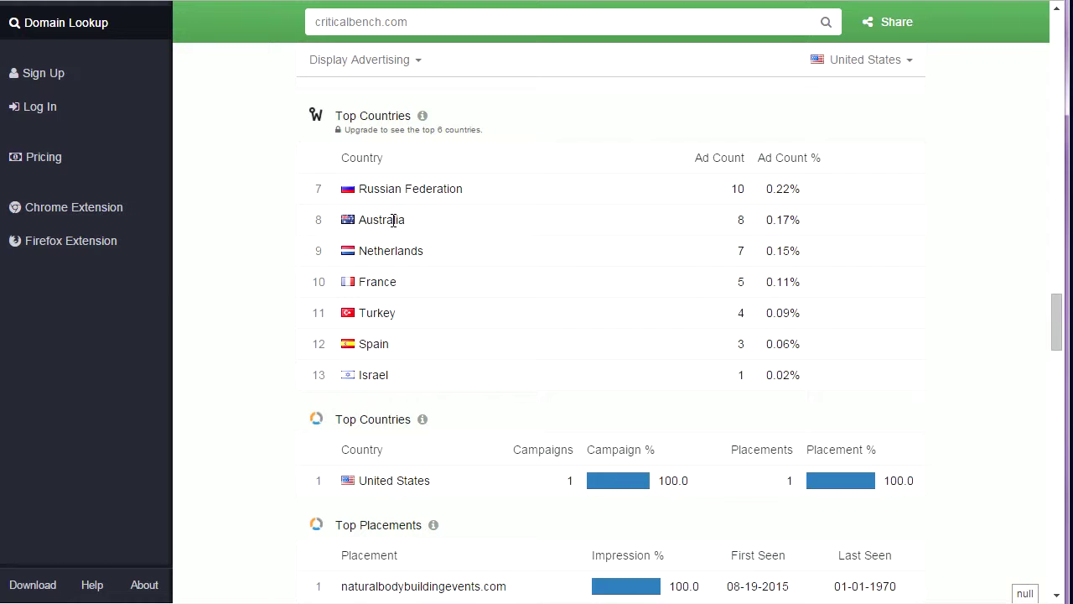
Step: Review the display advertising top countries and top placements for criticalbench.com, highlighting Australia and naturalbodybuildingevents.com
double_click(393, 219)
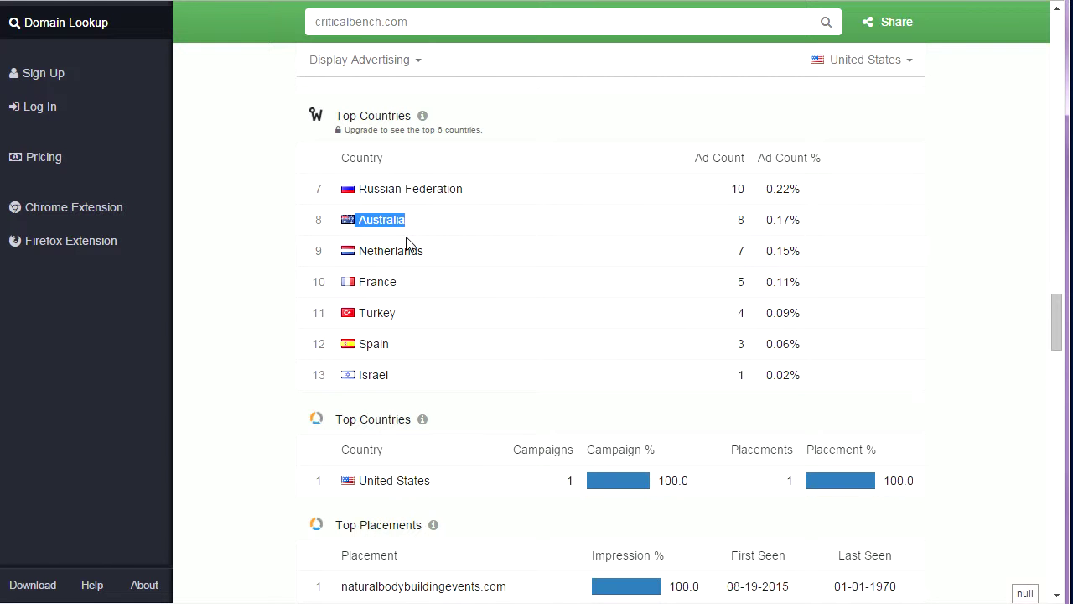
scroll(428, 366, down, 2)
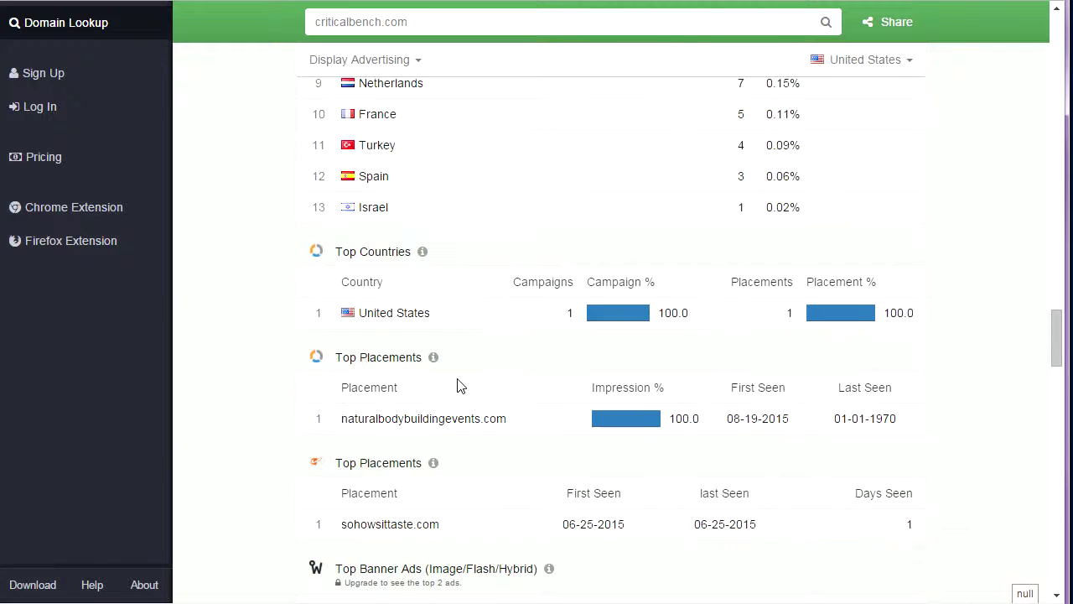
scroll(451, 325, down, 1)
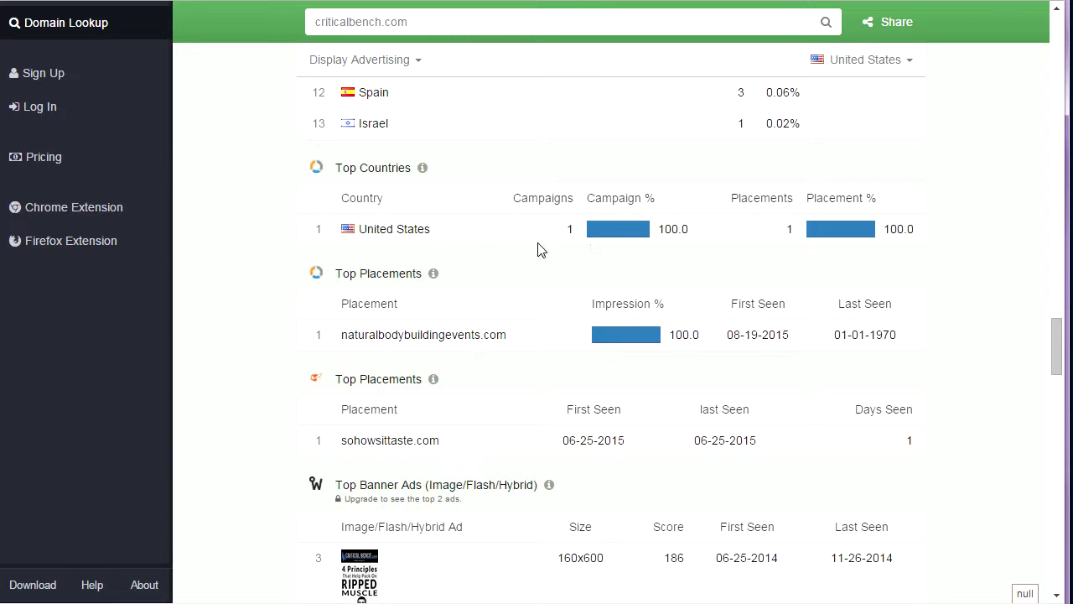
scroll(500, 270, down, 1)
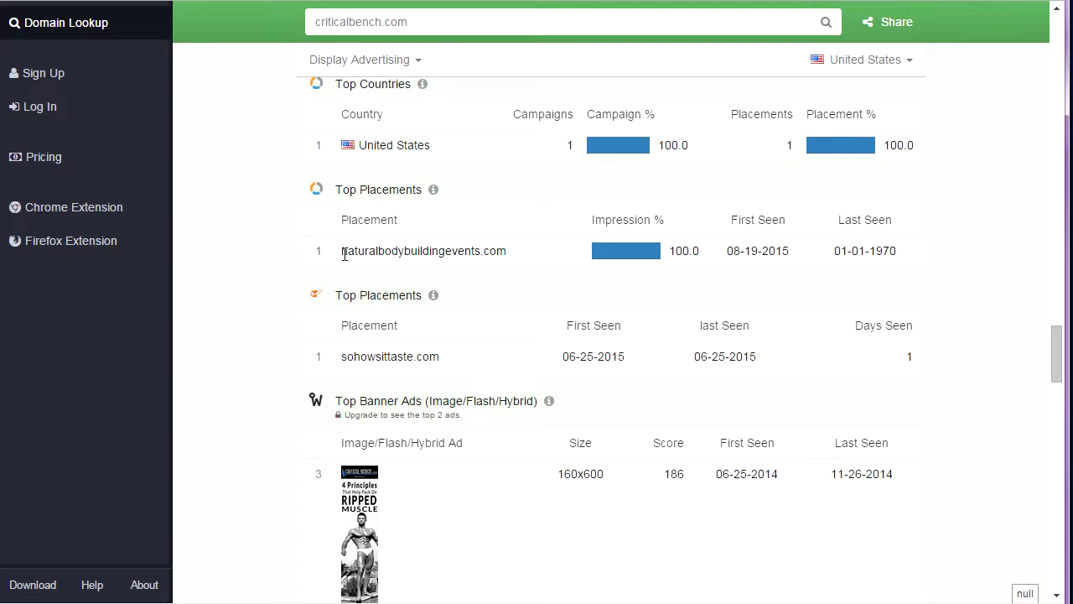
drag(343, 255, 506, 249)
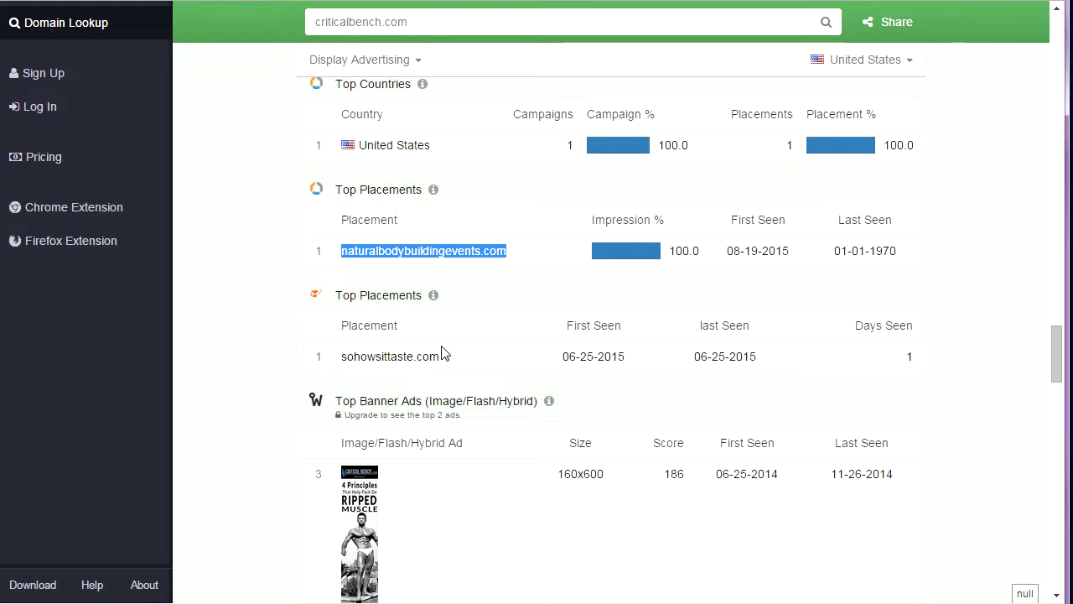
scroll(481, 358, down, 1)
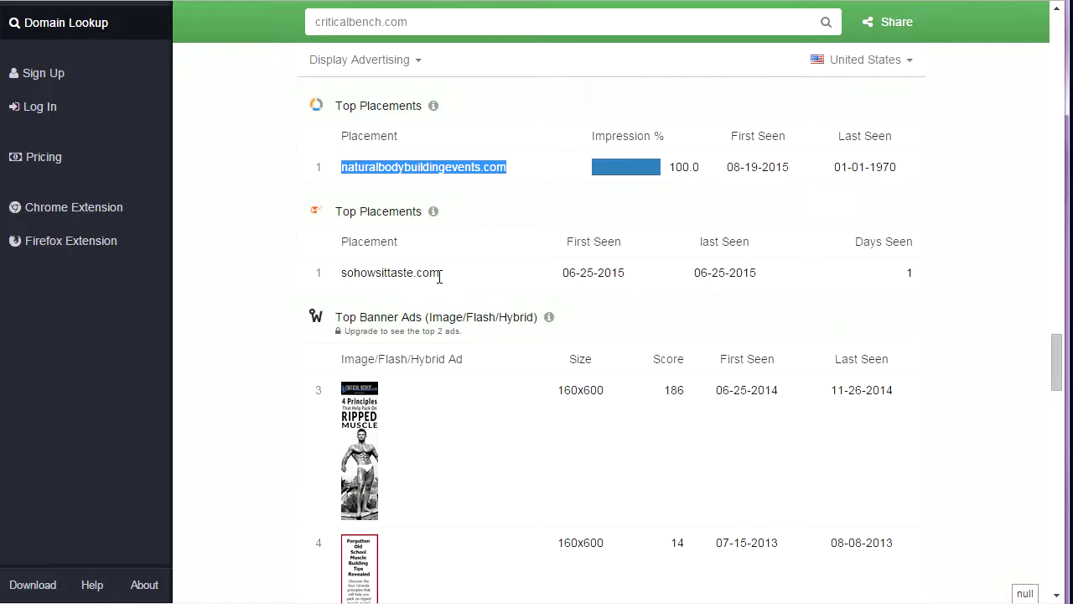
Step: Examine the second top placements table, the top banner ads and the top landing pages in the display advertising section
scroll(439, 277, down, 1)
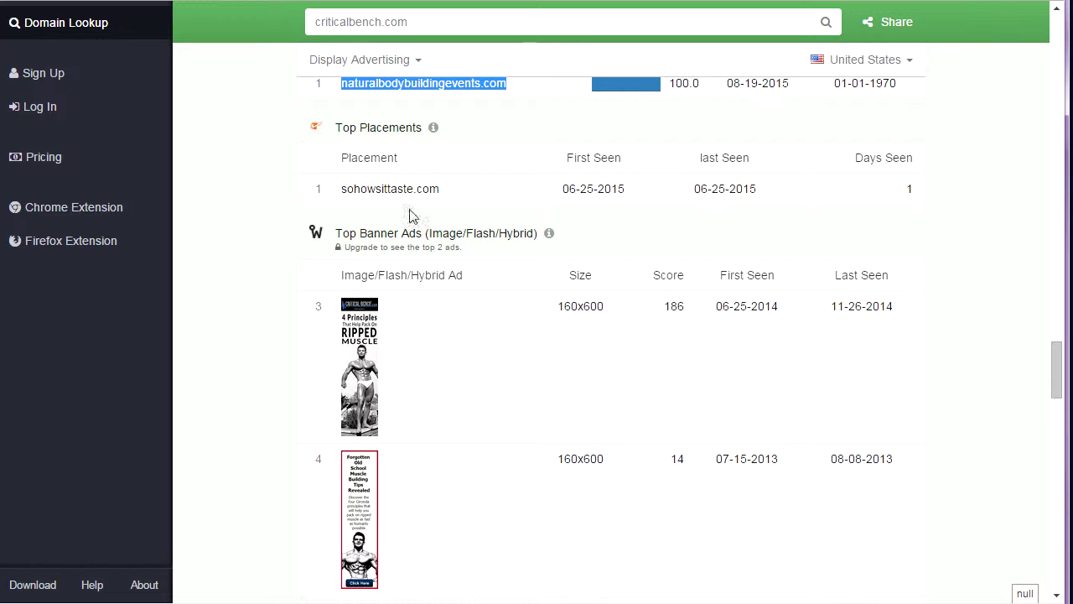
scroll(407, 252, down, 1)
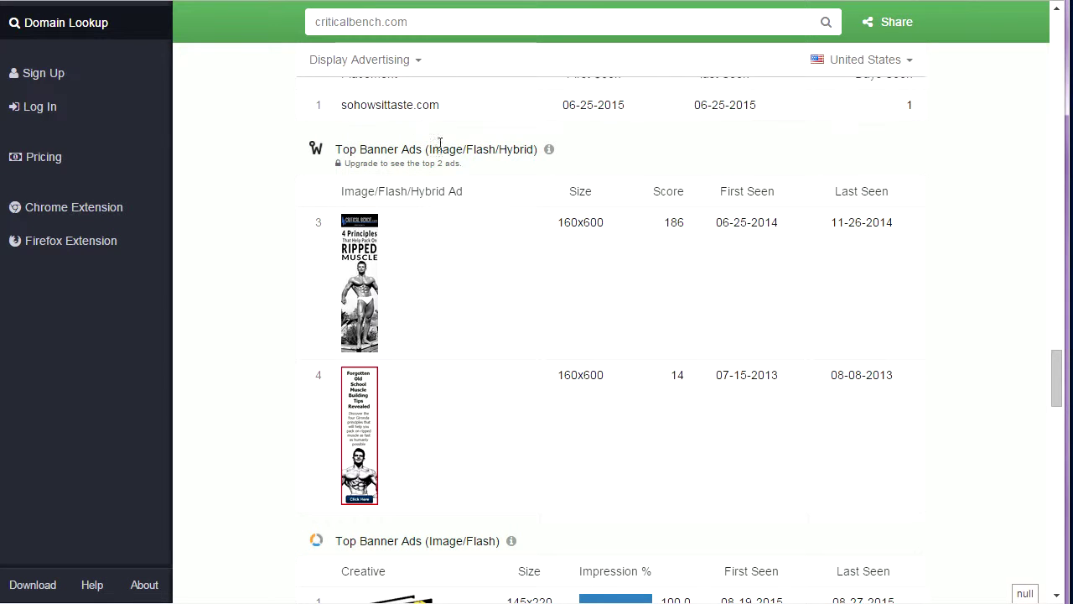
scroll(435, 243, down, 1)
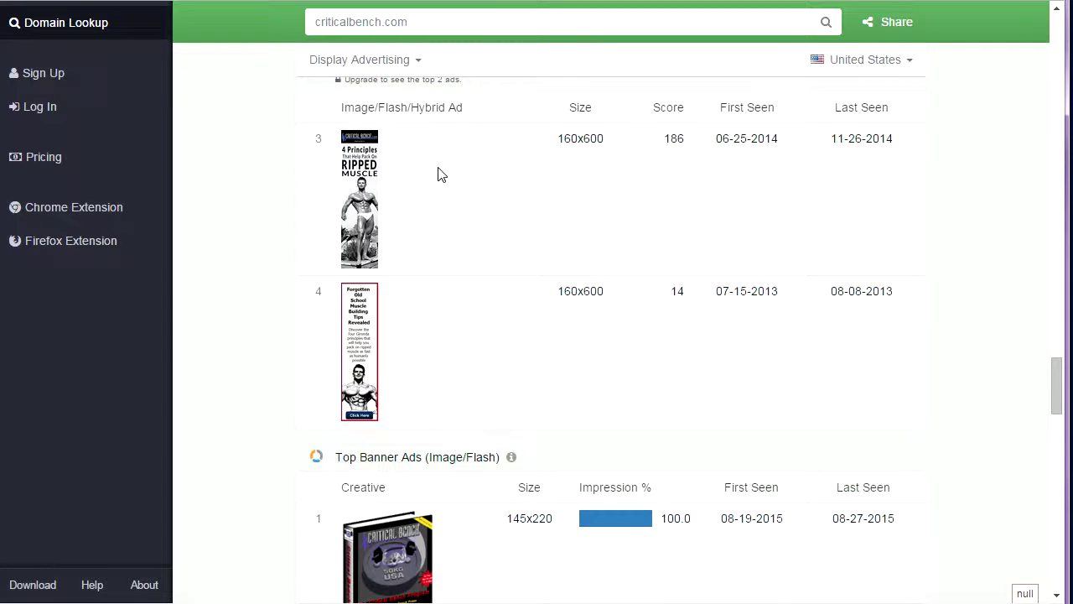
scroll(474, 221, up, 1)
scroll(432, 261, down, 1)
scroll(470, 263, down, 3)
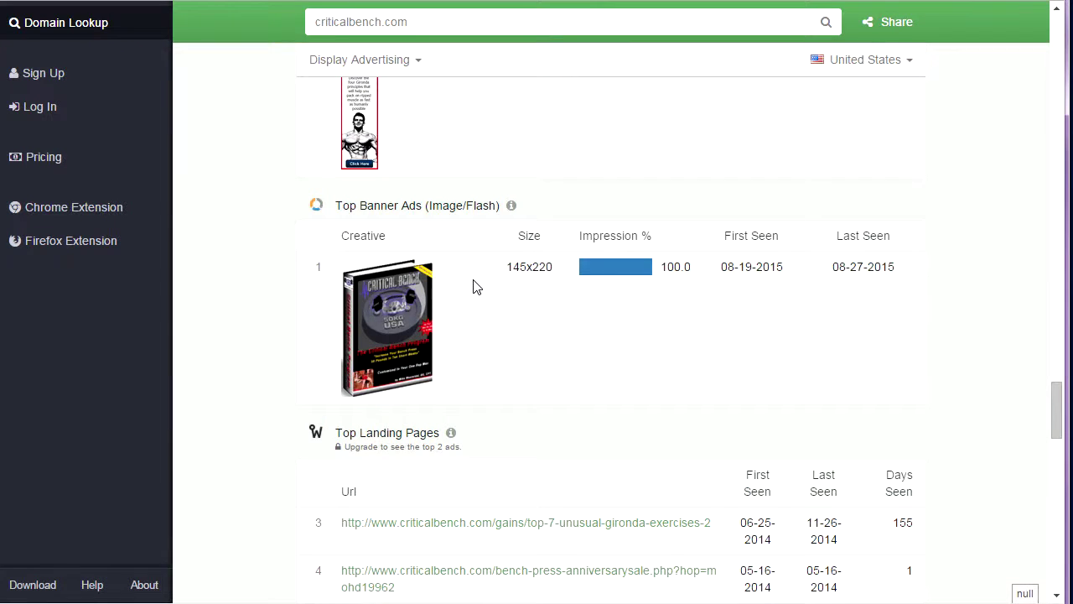
scroll(470, 302, down, 1)
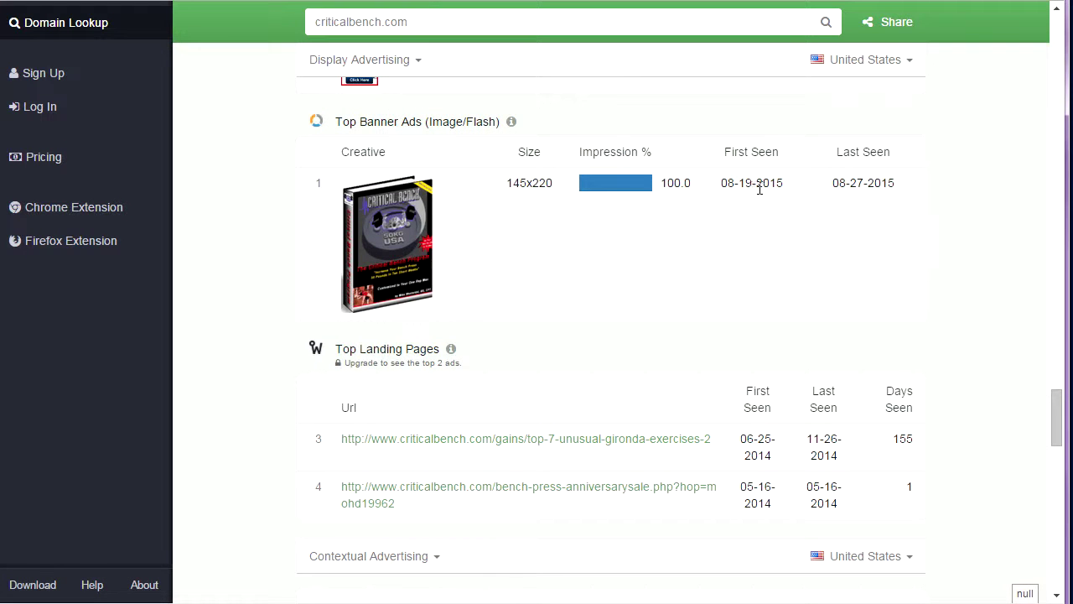
scroll(637, 314, down, 2)
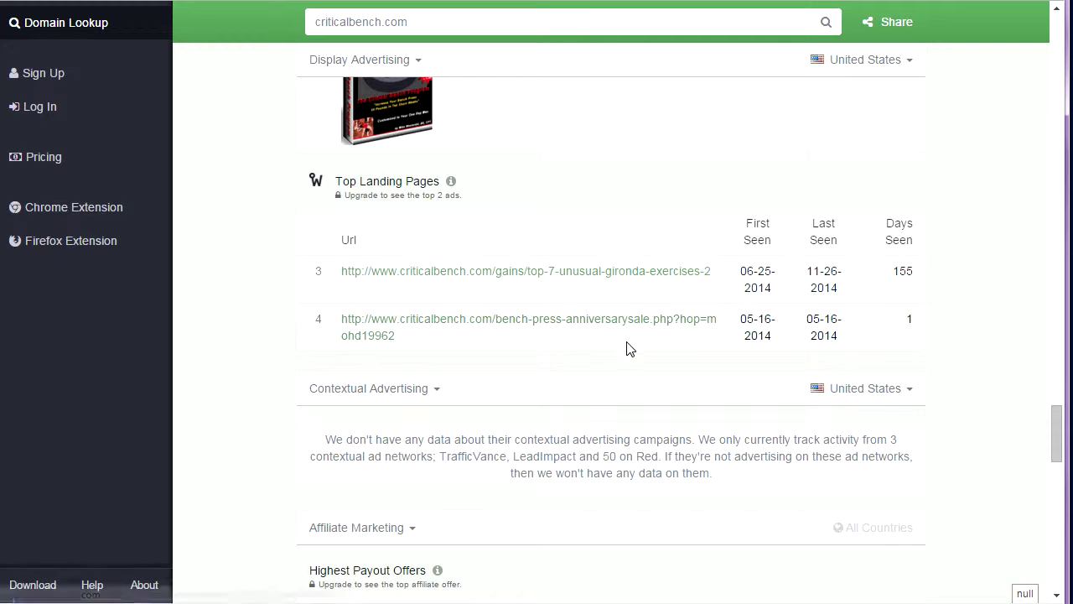
Step: Look through the contextual advertising, affiliate marketing, mentions, Whois and reverse IP sections, and return to the start of the report
scroll(610, 353, down, 1)
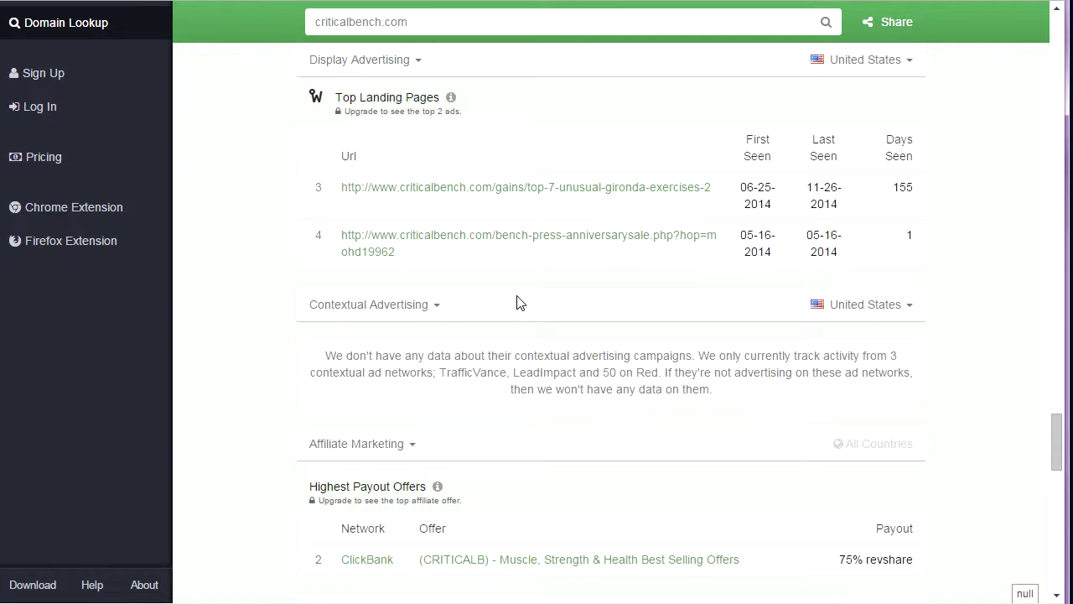
scroll(517, 303, down, 3)
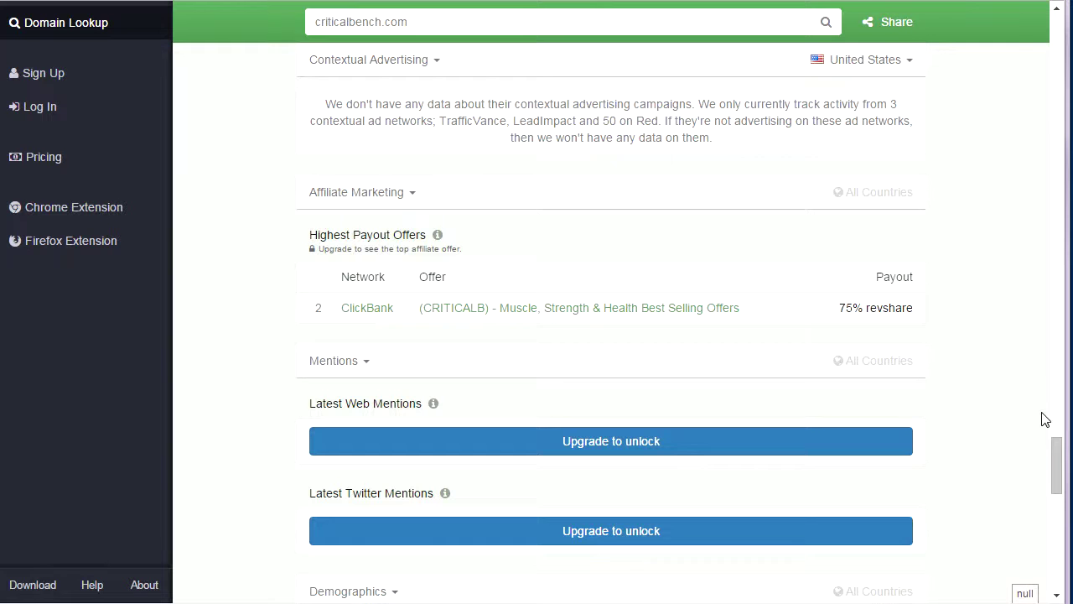
drag(1056, 465, 1049, 532)
scroll(671, 436, down, 2)
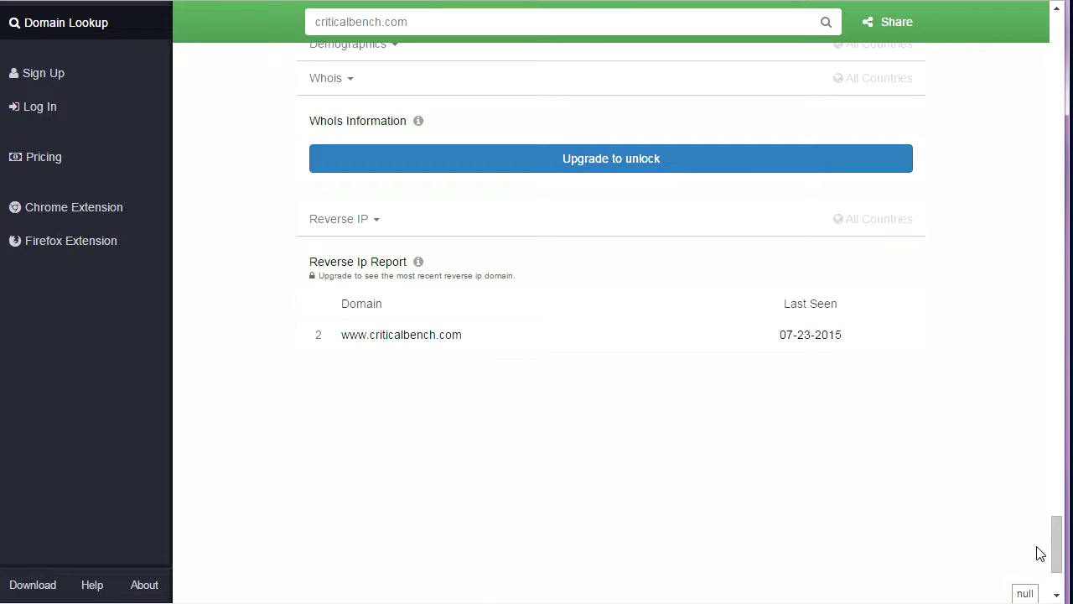
mouse_move(1058, 575)
mouse_down()
mouse_move(1040, 378)
mouse_move(1001, 213)
mouse_move(1030, 68)
mouse_up()
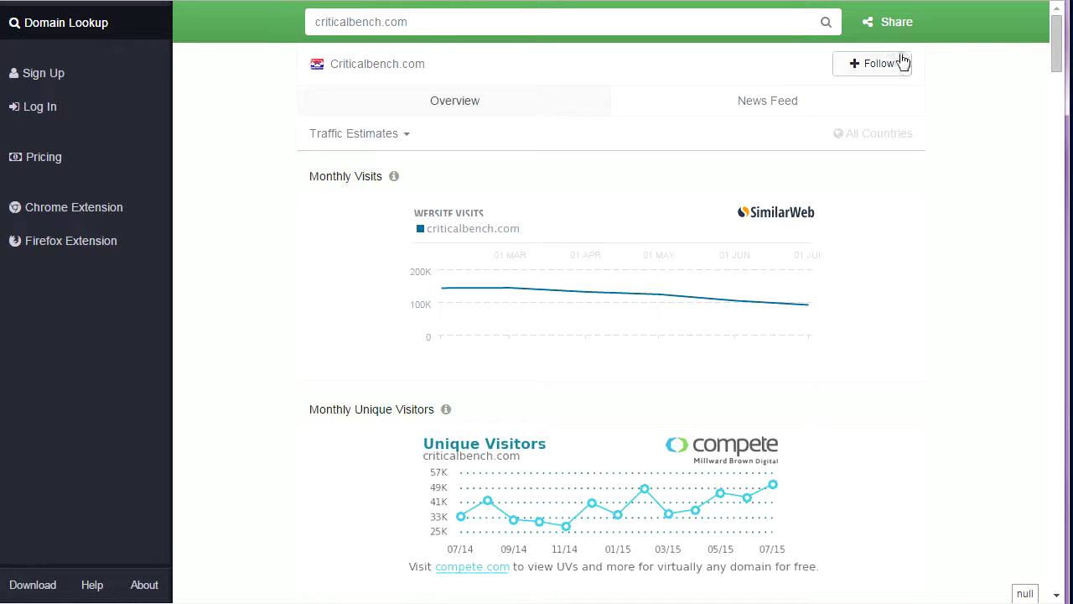
Step: Switch to the signed-in Sixth Sense portfolio and look up the domain criticalbench.com
click(875, 0)
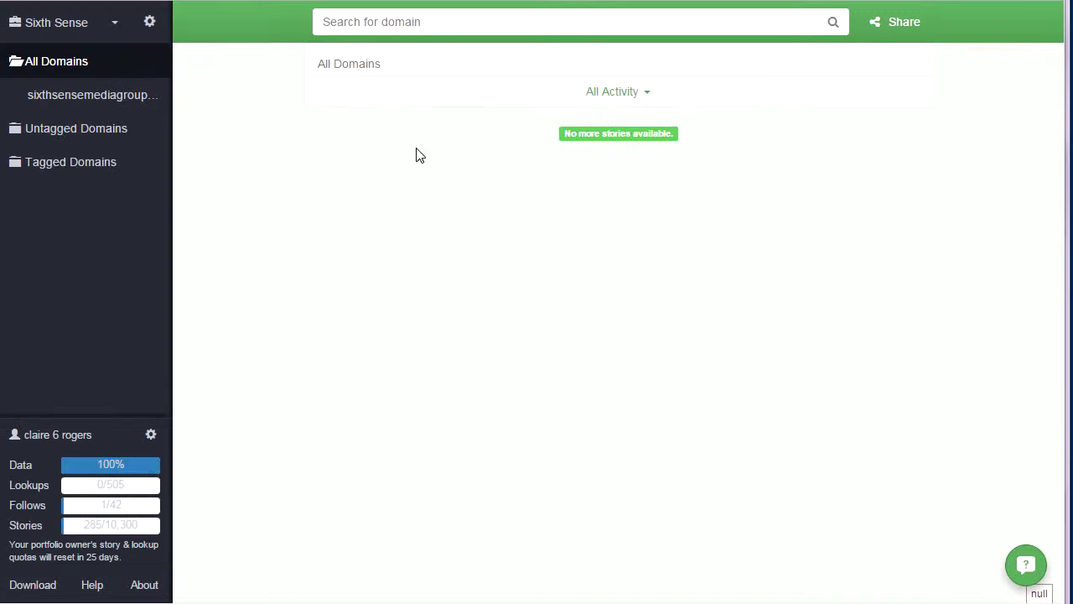
click(388, 25)
text(criticalbench.com)
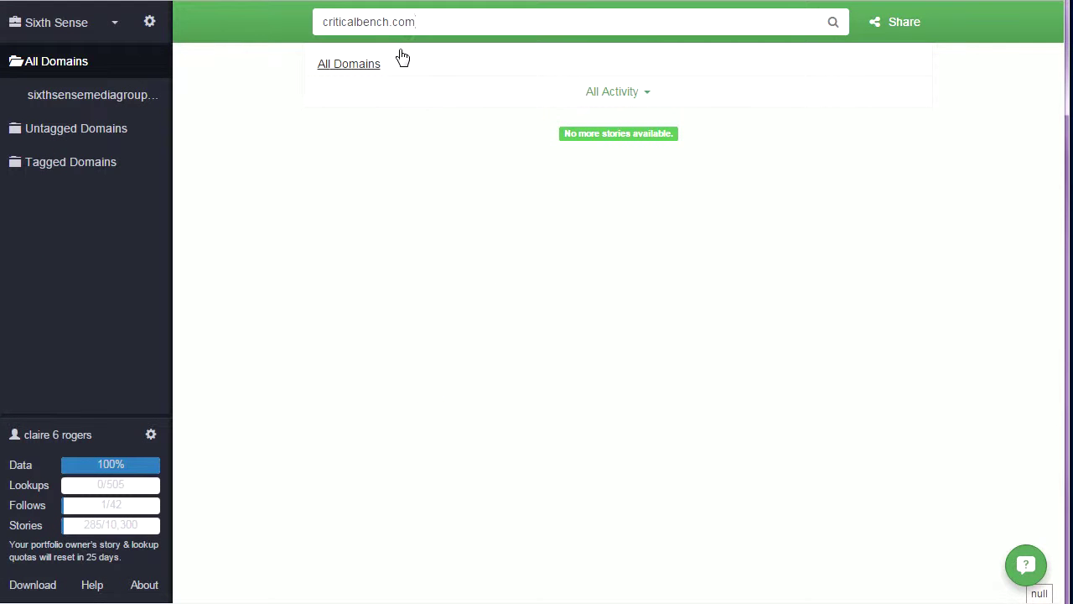
key(Return)
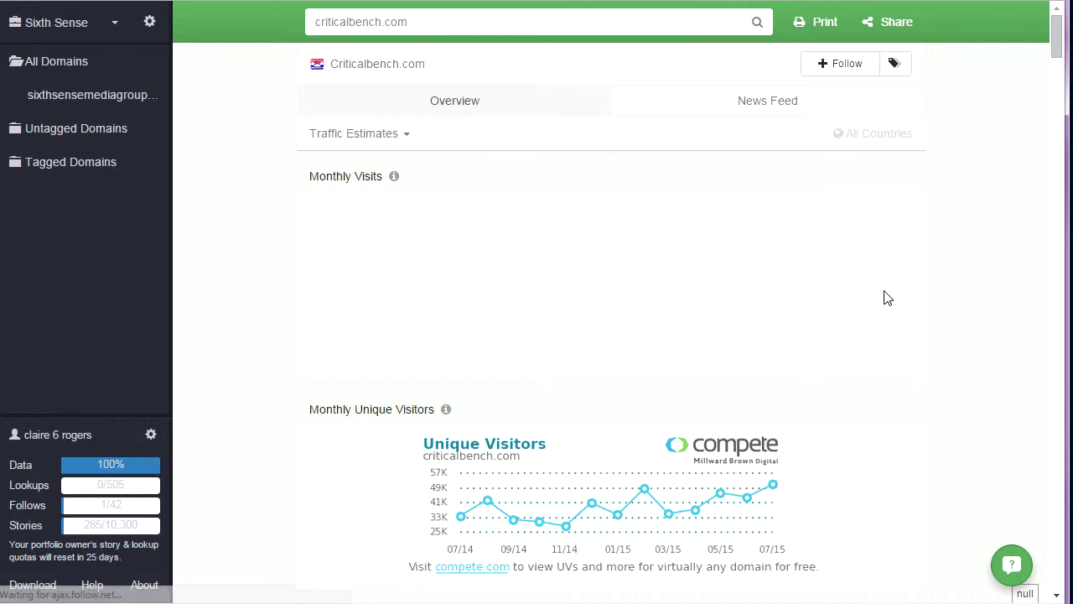
Step: Review the traffic estimates, referrals and top Google keywords in the full criticalbench.com report
scroll(939, 281, down, 9)
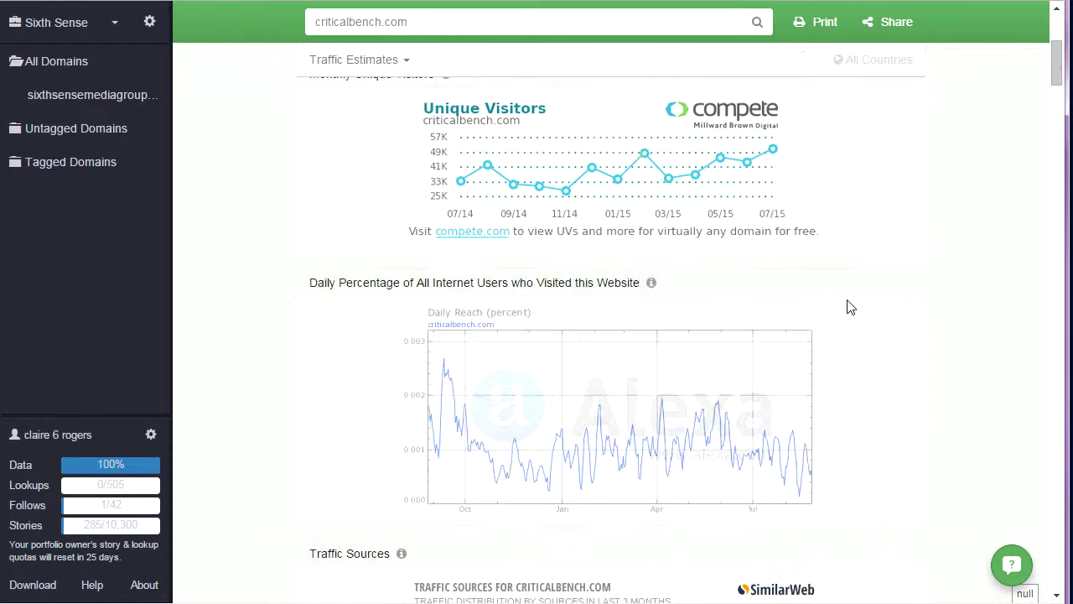
scroll(688, 309, down, 4)
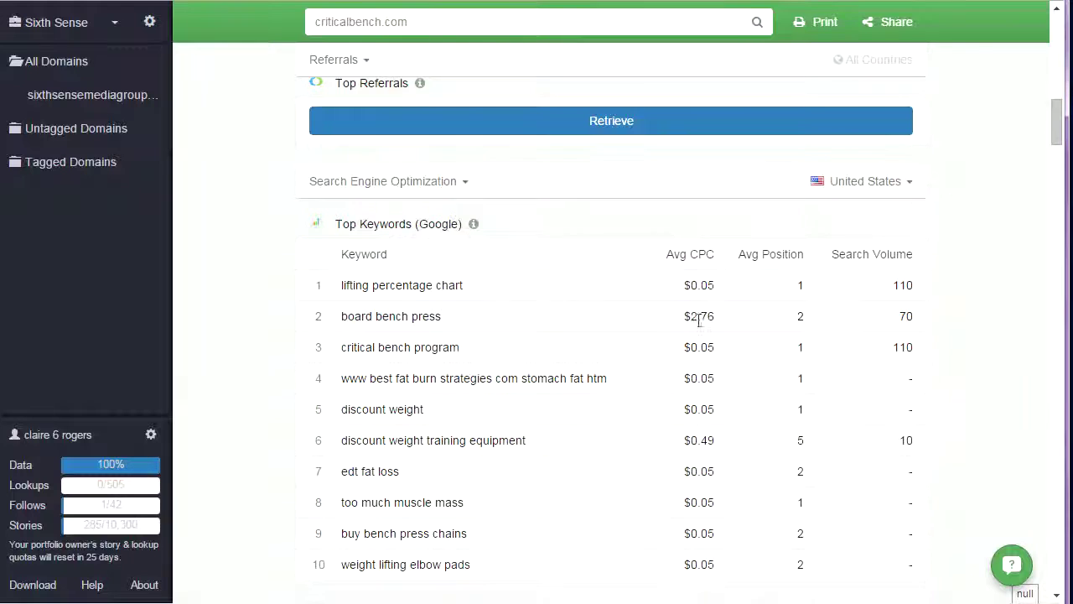
scroll(656, 302, down, 4)
scroll(657, 309, down, 12)
scroll(675, 329, down, 4)
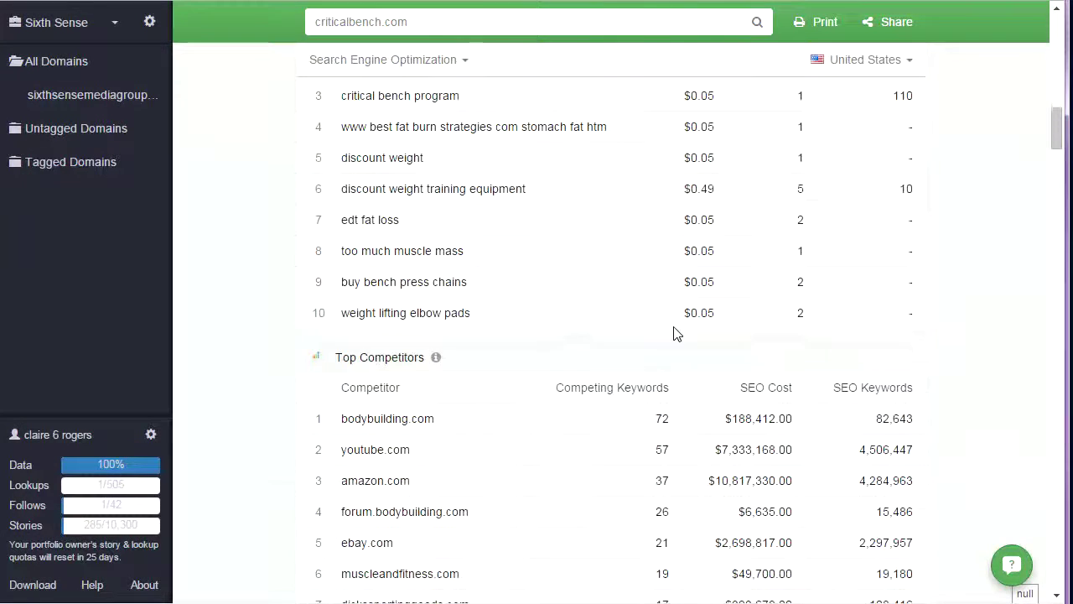
Step: Examine the top competitors table in the search engine optimization section, highlighting forum.bodybuilding.com and dickssportinggoods.com
scroll(606, 336, down, 3)
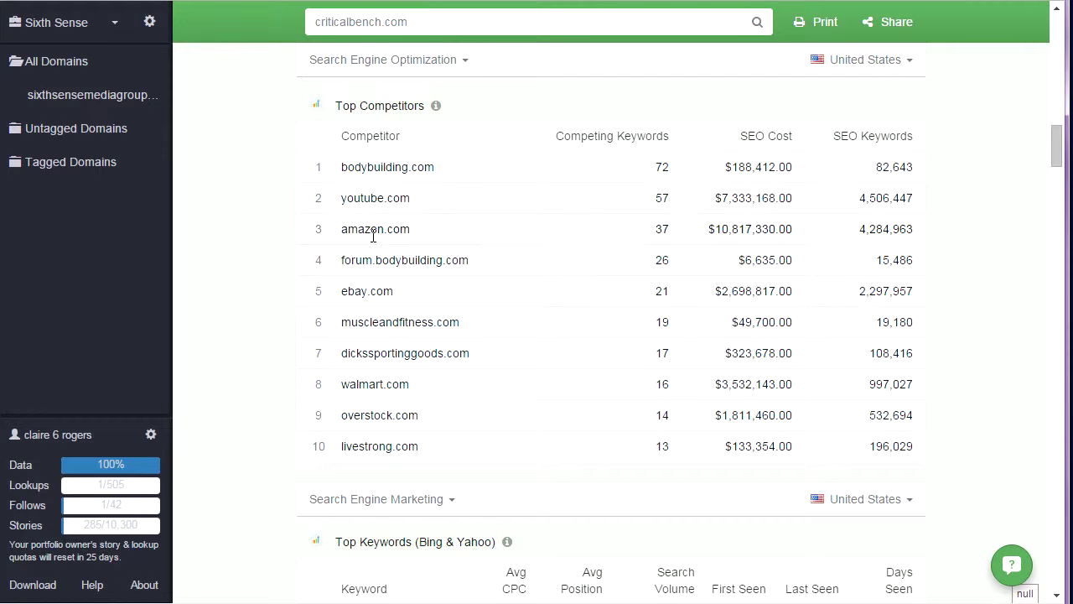
drag(482, 260, 390, 259)
click(466, 338)
drag(479, 355, 381, 353)
click(382, 324)
scroll(400, 352, down, 2)
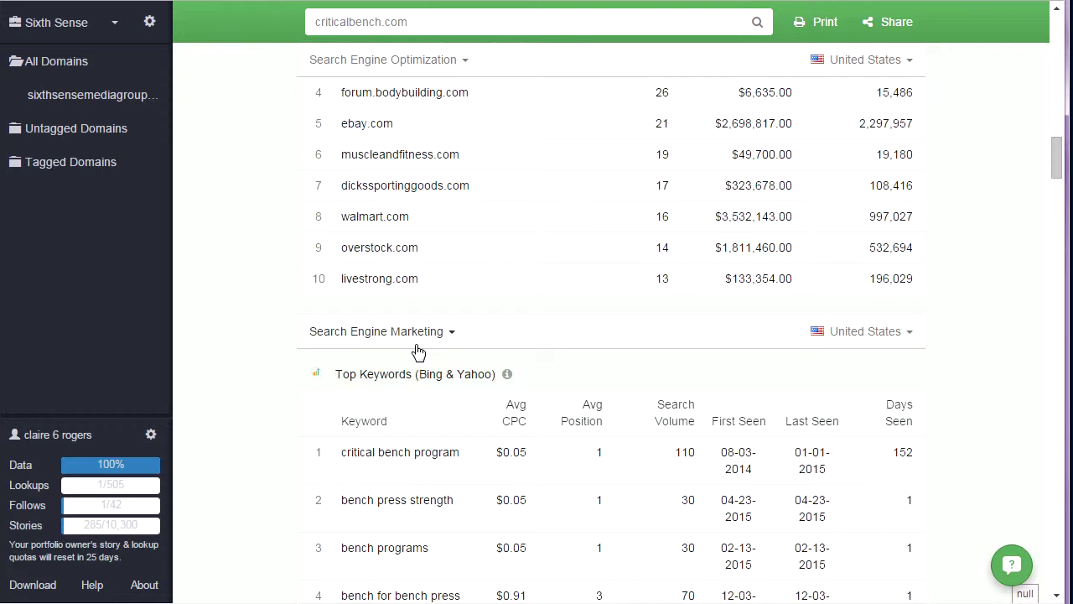
Step: Review the top Bing and Yahoo keywords and text ads in the search engine marketing section
scroll(475, 342, down, 3)
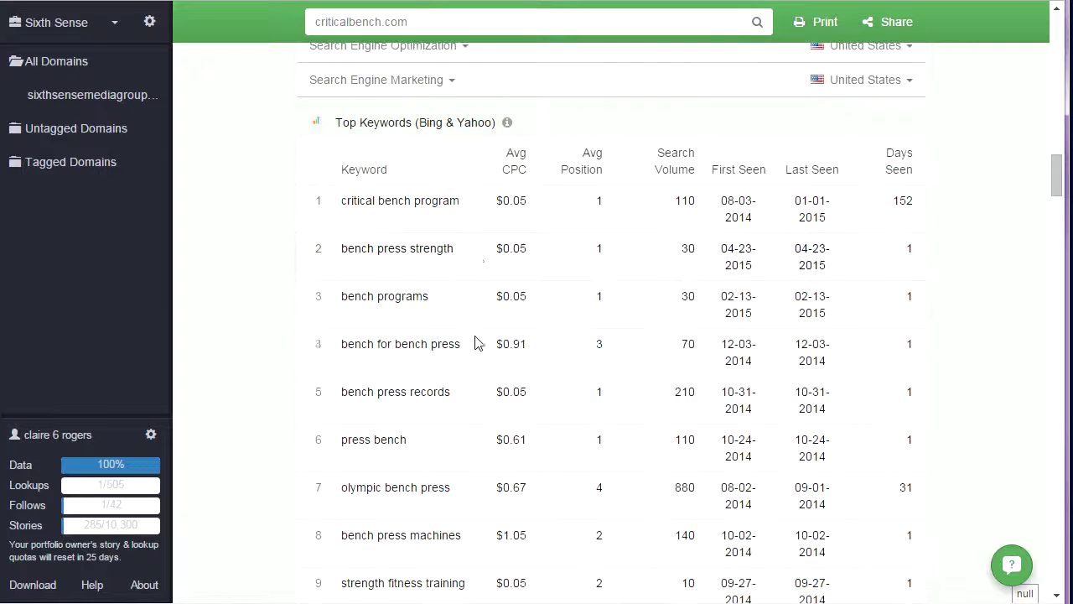
scroll(436, 252, down, 2)
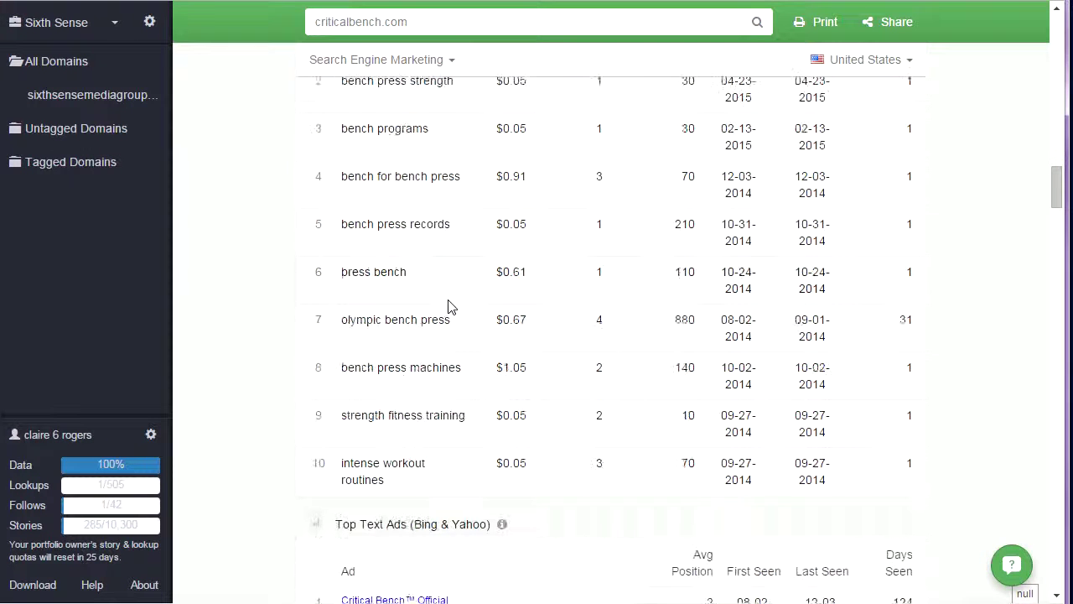
scroll(450, 315, down, 2)
scroll(424, 324, down, 3)
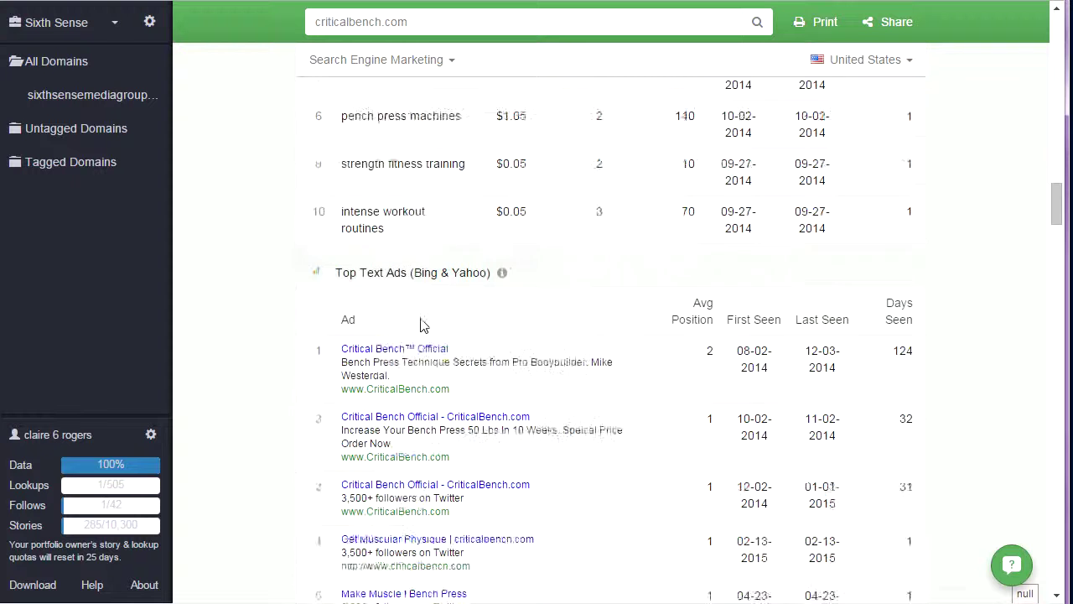
scroll(461, 343, down, 4)
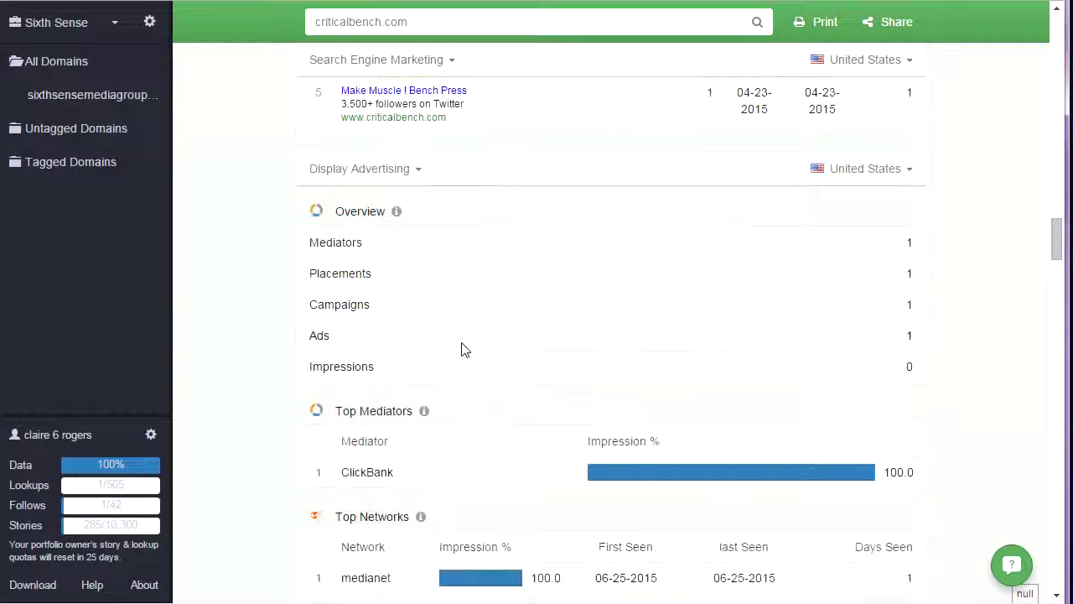
Step: Examine the display advertising mediators, ad networks, top countries and placements for the United States, highlighting Australia in the country list
scroll(456, 312, down, 2)
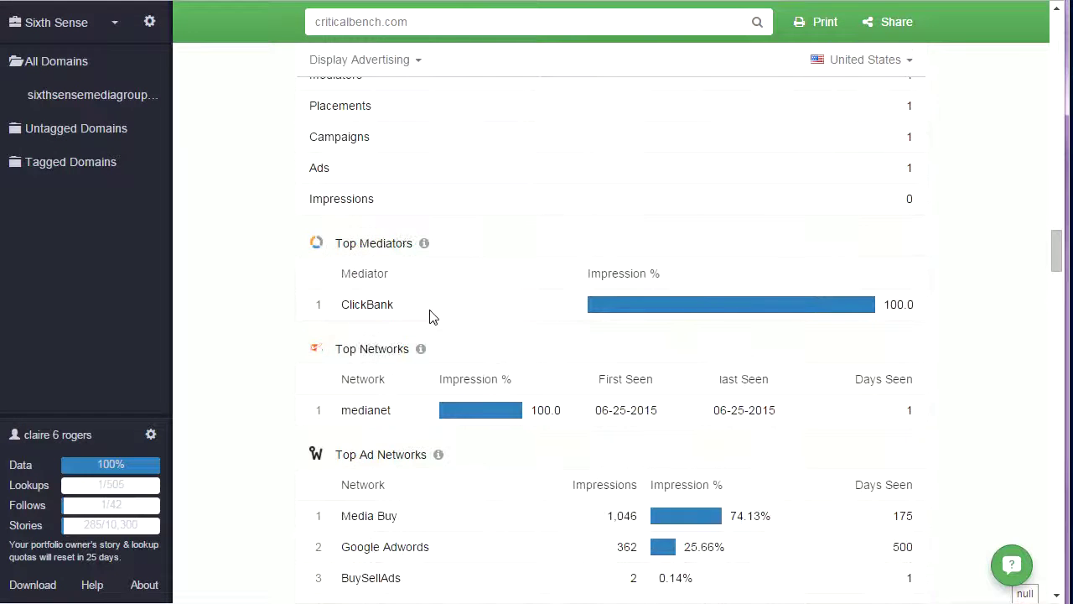
scroll(420, 302, down, 1)
scroll(288, 307, down, 3)
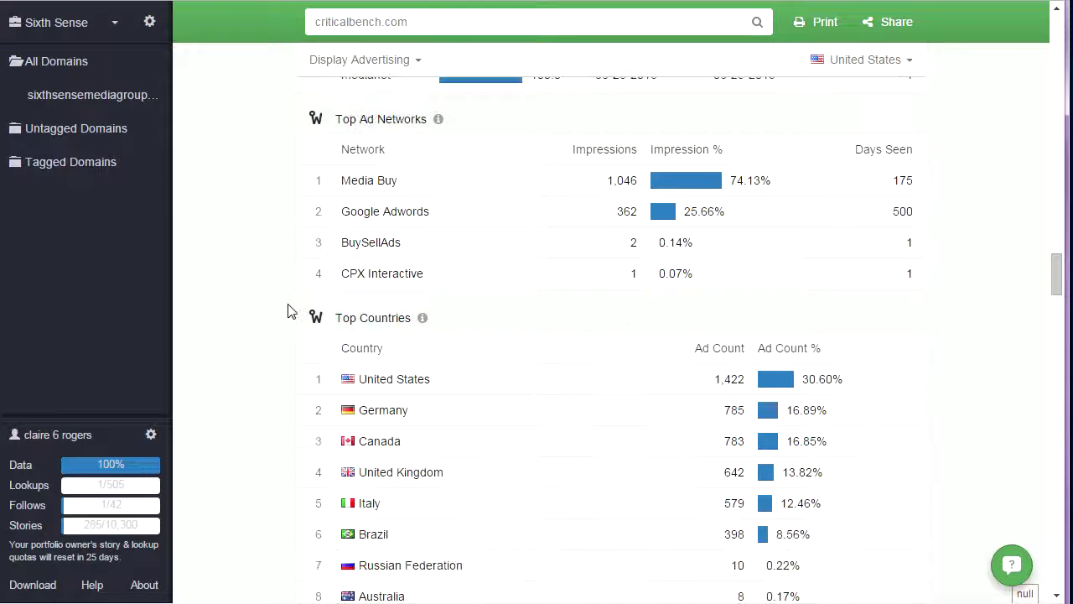
scroll(293, 306, down, 2)
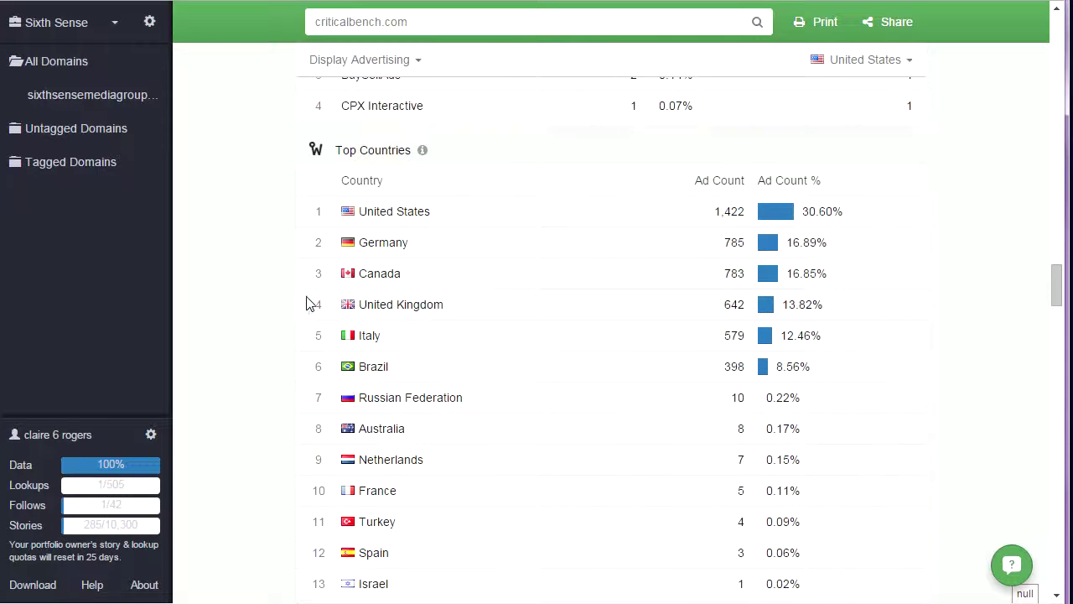
scroll(314, 304, down, 1)
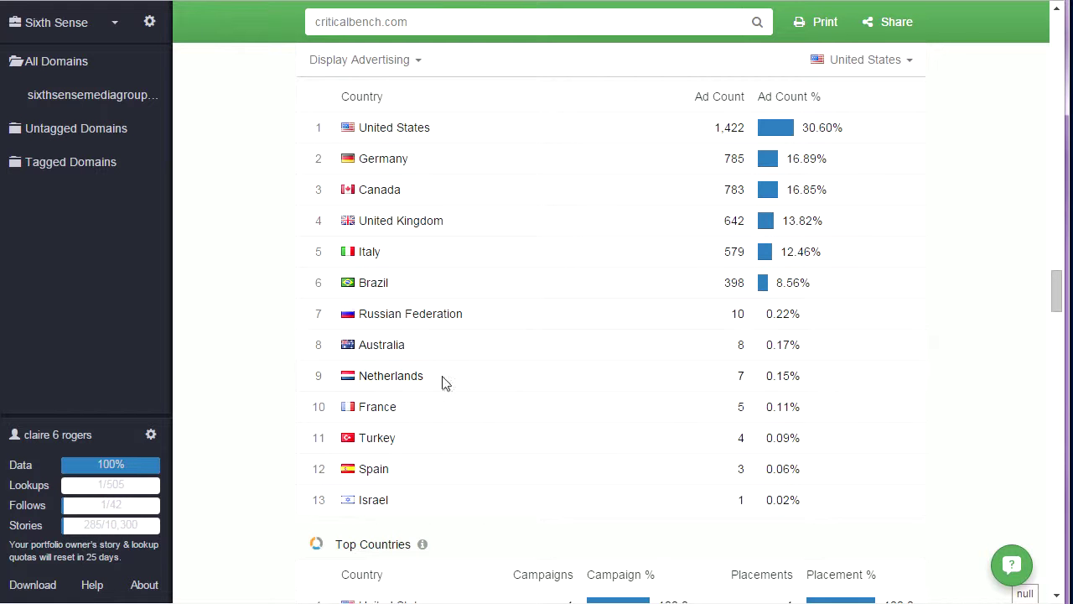
double_click(387, 344)
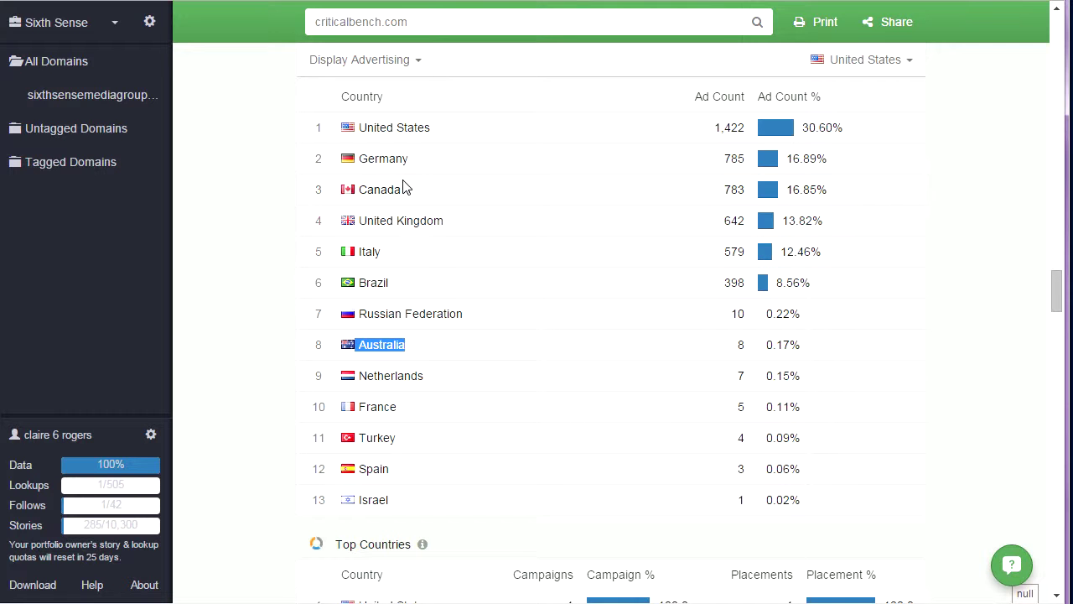
scroll(473, 311, down, 2)
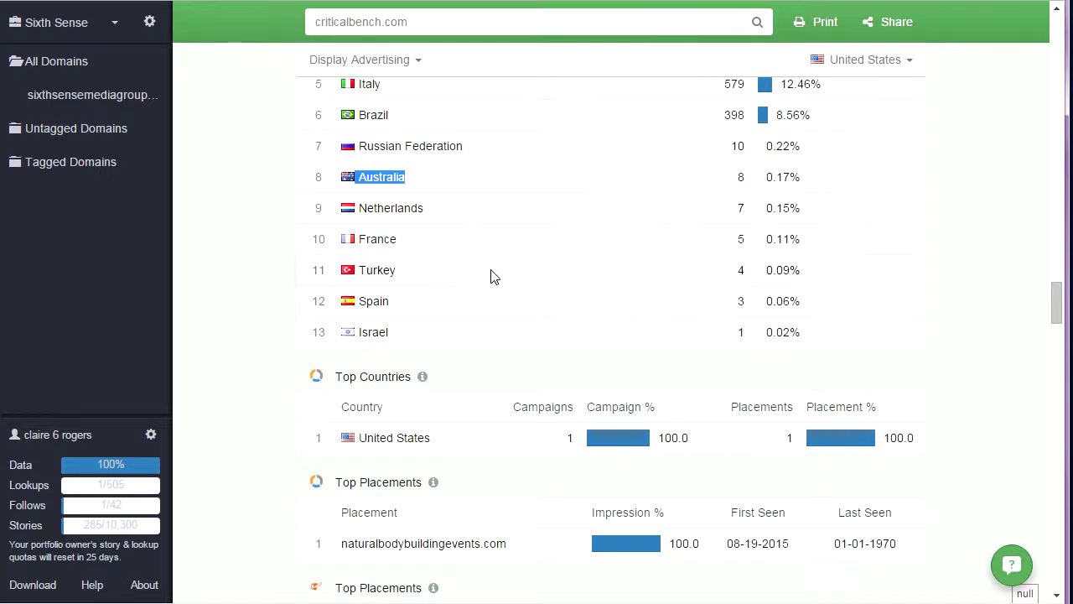
scroll(495, 285, down, 2)
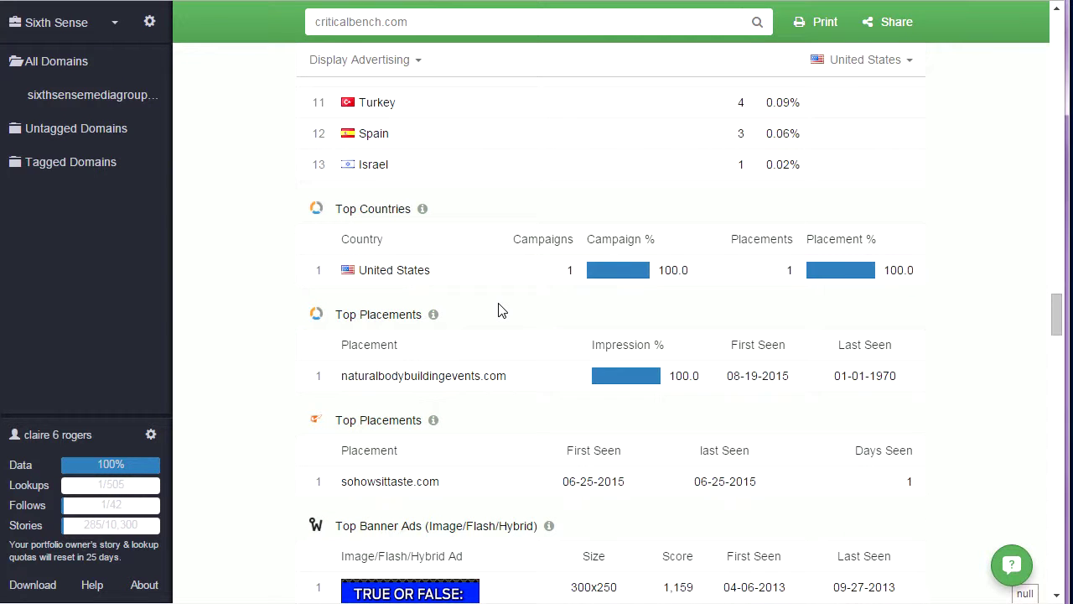
Step: Review the top countries and top placements tables in the display advertising section, continuing to the top banner ads
scroll(470, 261, down, 1)
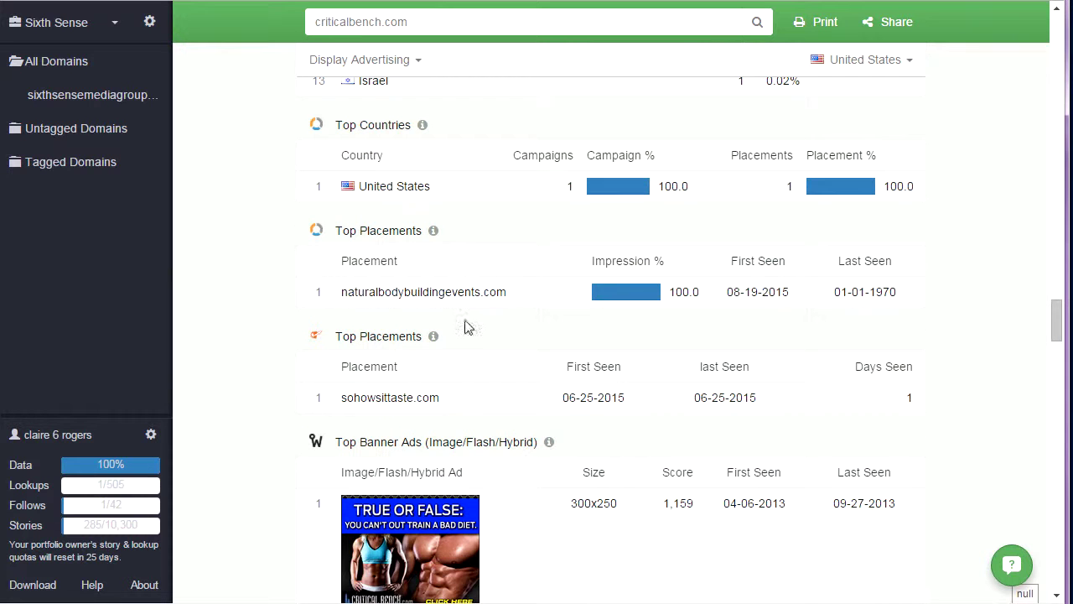
scroll(453, 252, down, 1)
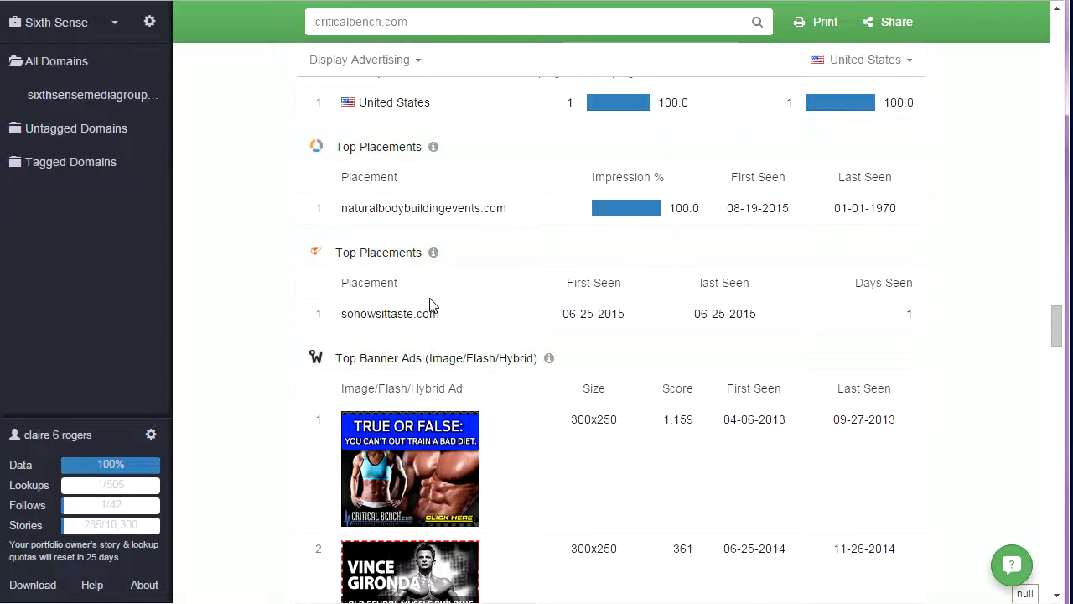
scroll(436, 319, down, 2)
scroll(503, 332, down, 1)
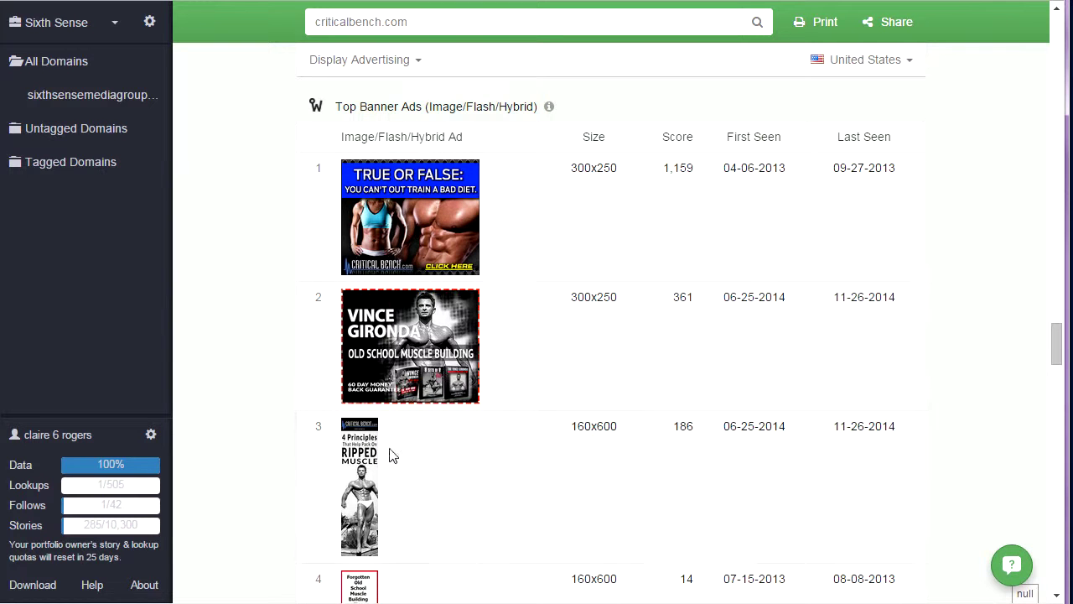
Step: Compare the creatives, sizes and scores in the top image, flash and hybrid banner ads list
scroll(390, 455, down, 4)
scroll(441, 374, up, 4)
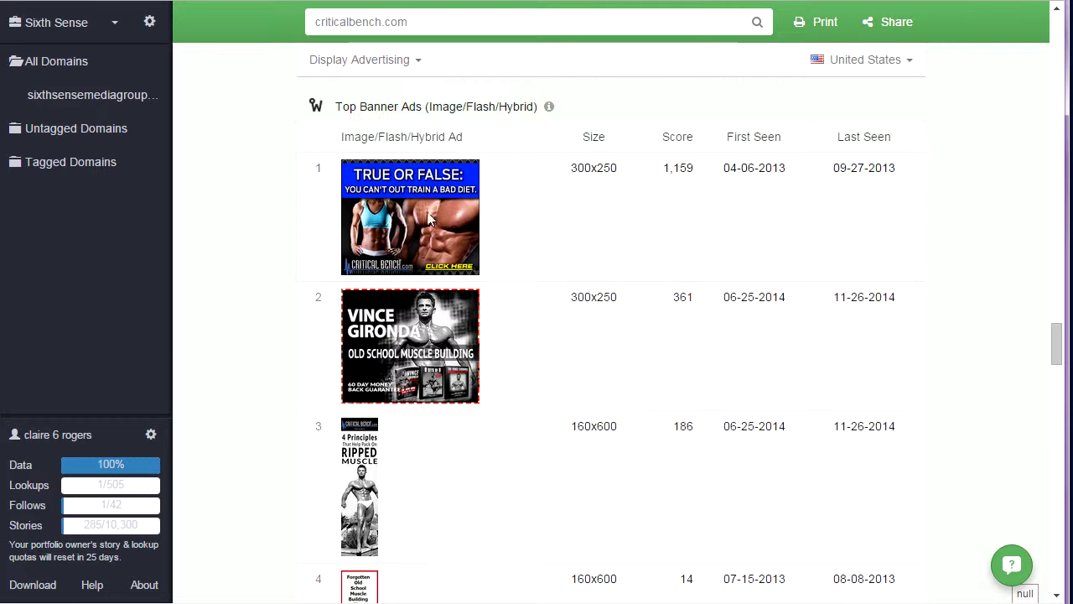
scroll(405, 448, down, 1)
scroll(350, 211, up, 1)
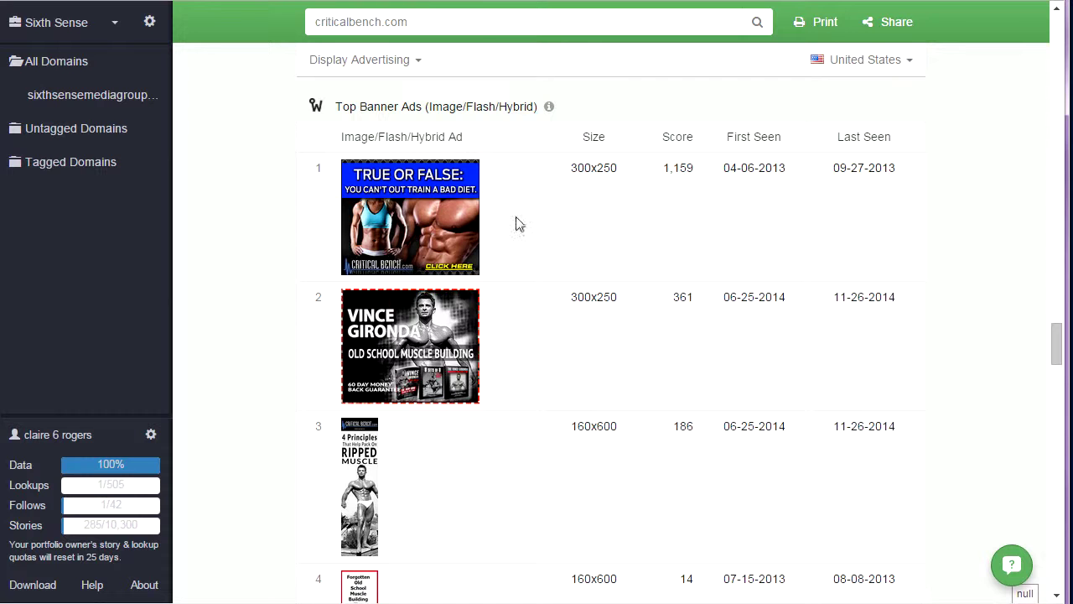
scroll(448, 287, down, 2)
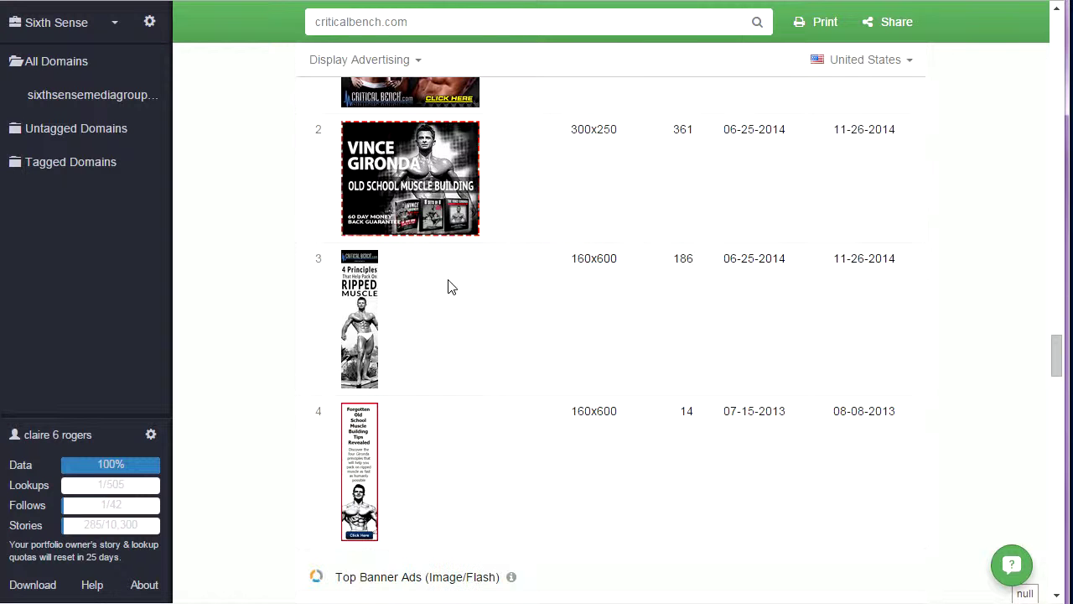
scroll(418, 406, up, 2)
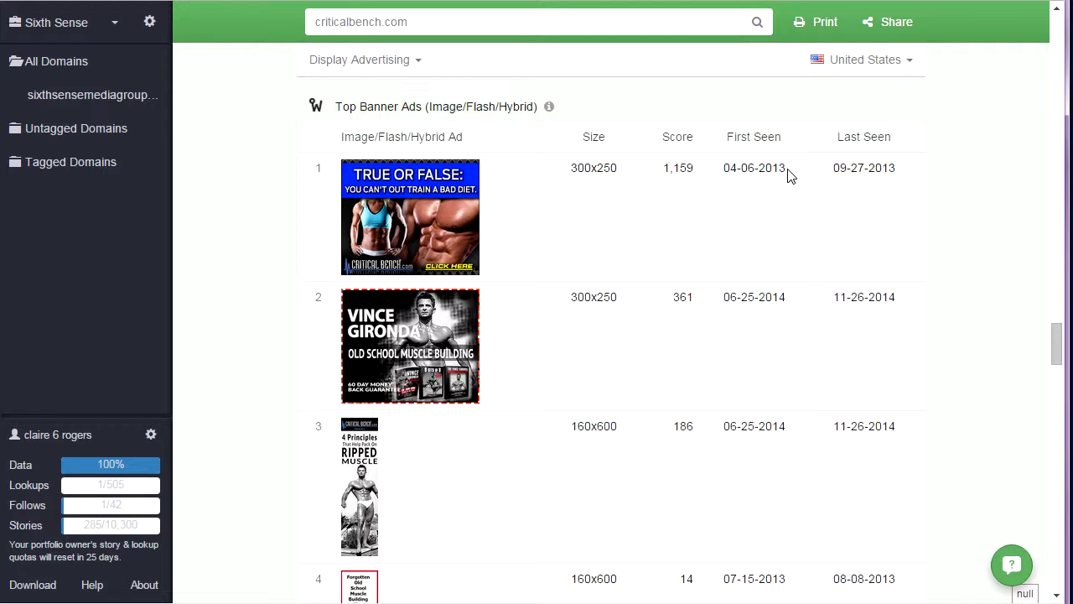
Step: Highlight the first-seen dates of the first two banner ads and compare them with their creatives
drag(785, 169, 730, 167)
drag(788, 298, 721, 304)
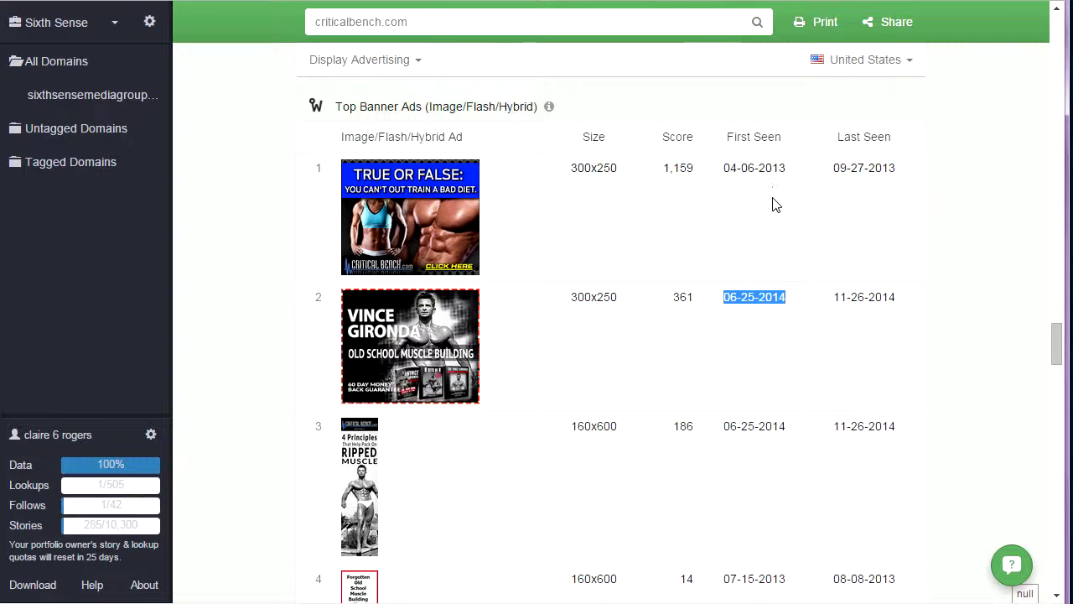
scroll(771, 204, down, 1)
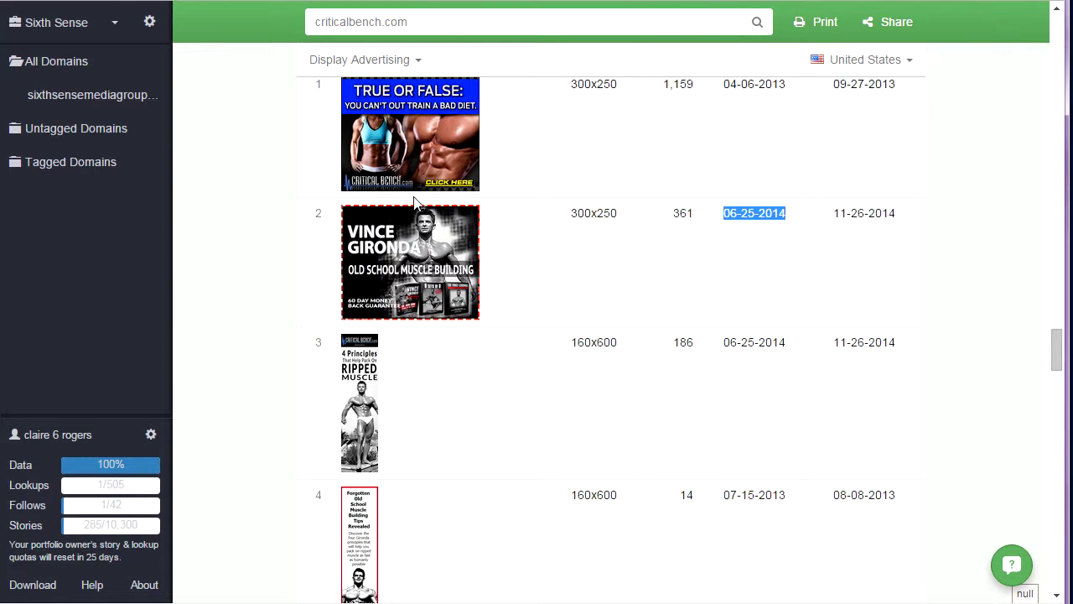
scroll(415, 200, up, 1)
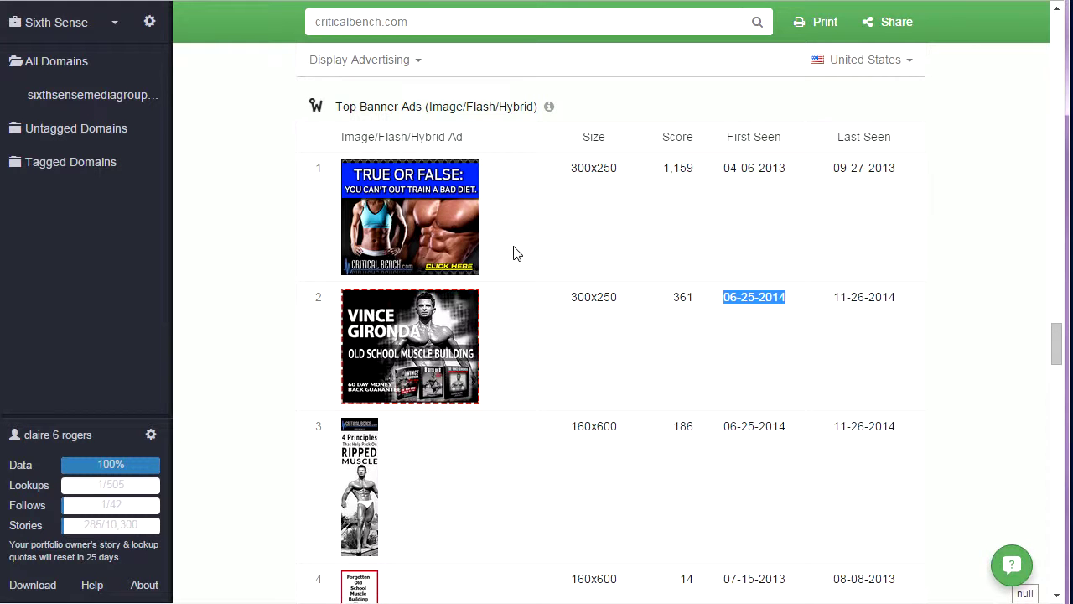
scroll(514, 253, down, 1)
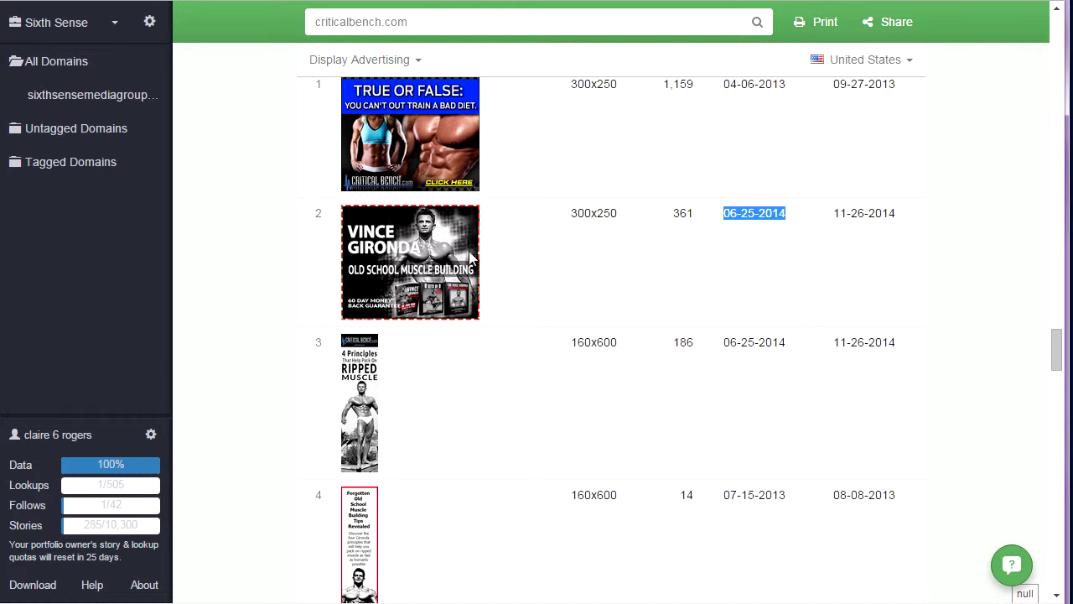
Step: Examine the remaining banner ads and the top landing pages in the display advertising section
scroll(529, 245, down, 3)
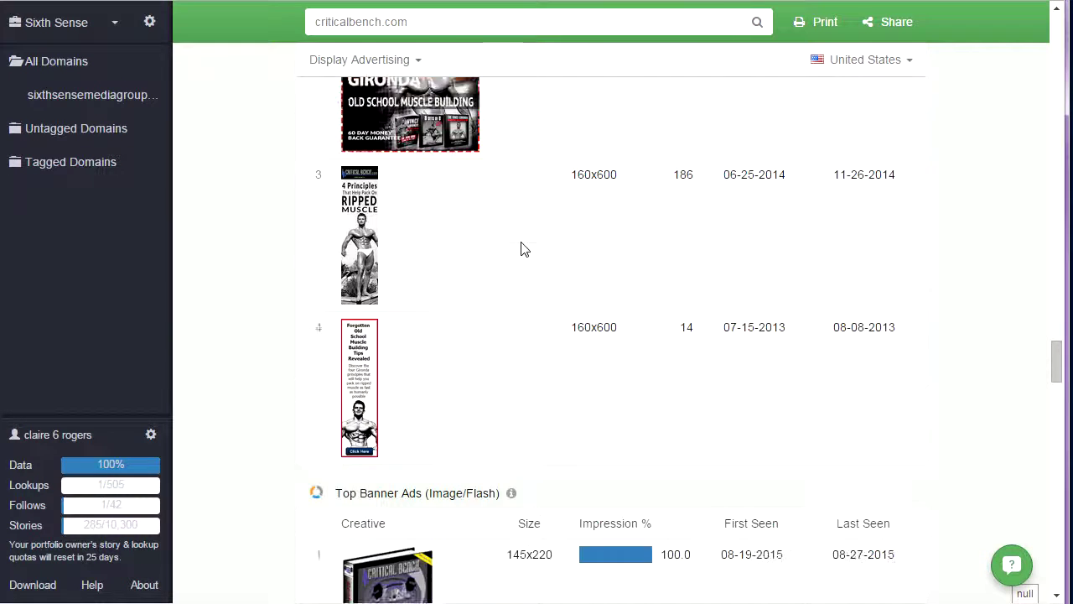
scroll(388, 248, down, 1)
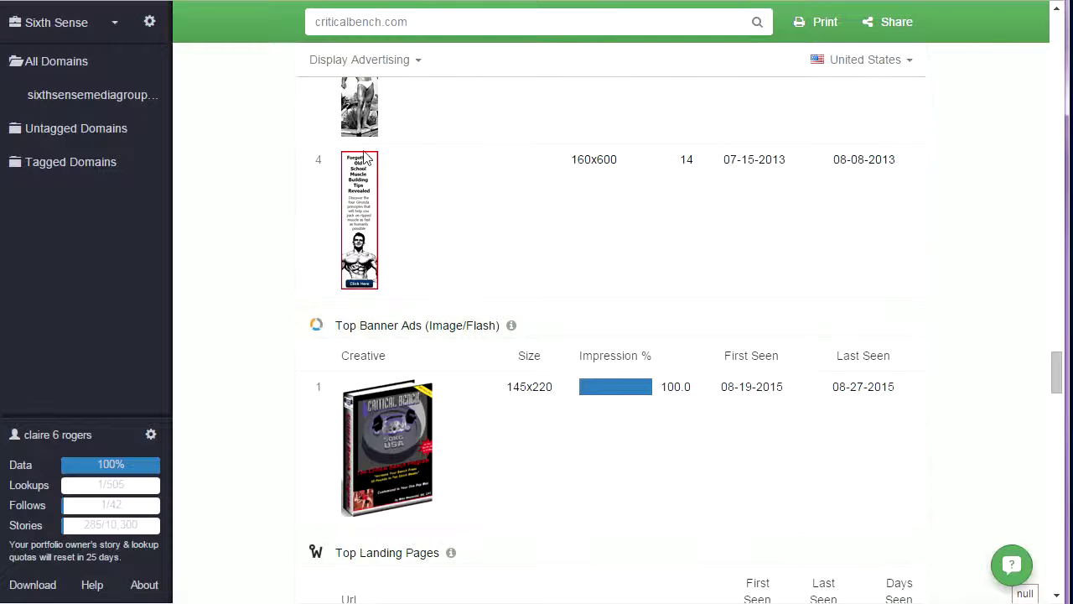
scroll(357, 155, up, 2)
scroll(371, 304, down, 4)
scroll(442, 305, down, 3)
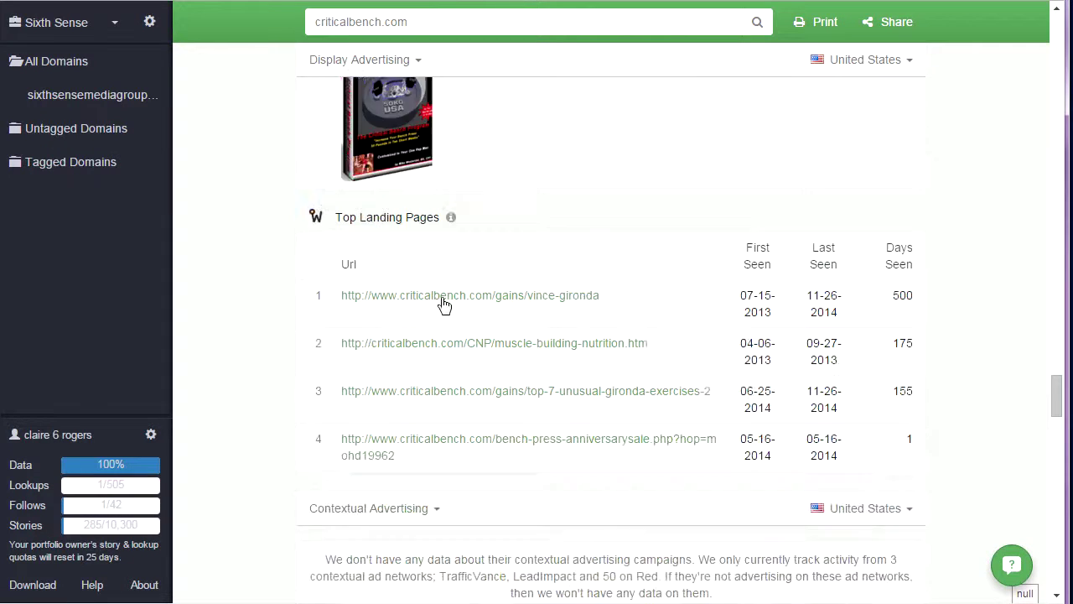
Step: Review the contextual advertising section and the highest payout offers in the affiliate marketing section
scroll(537, 309, down, 3)
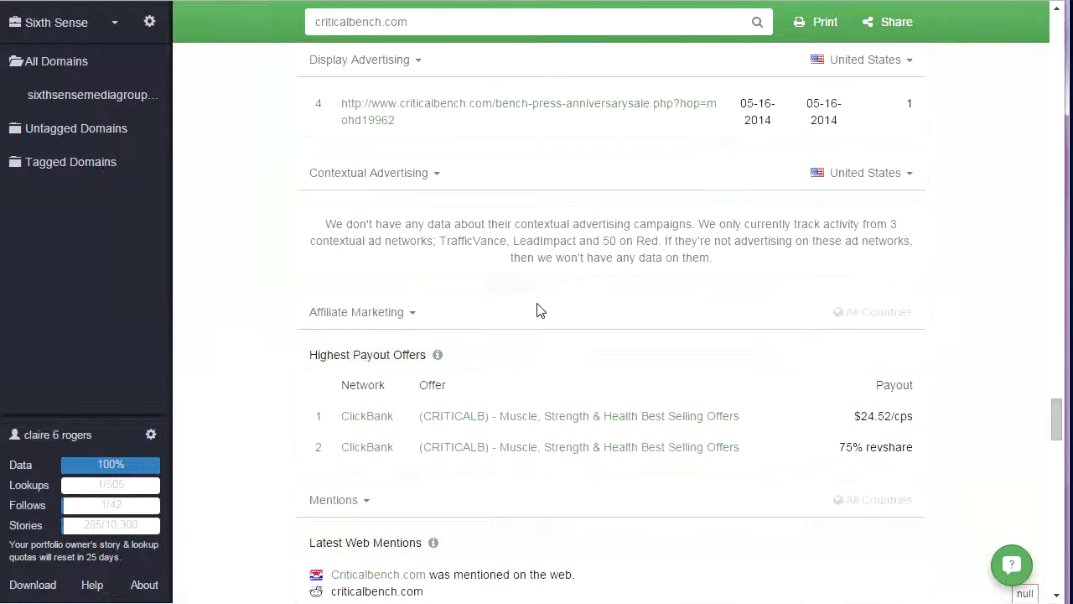
scroll(510, 241, down, 2)
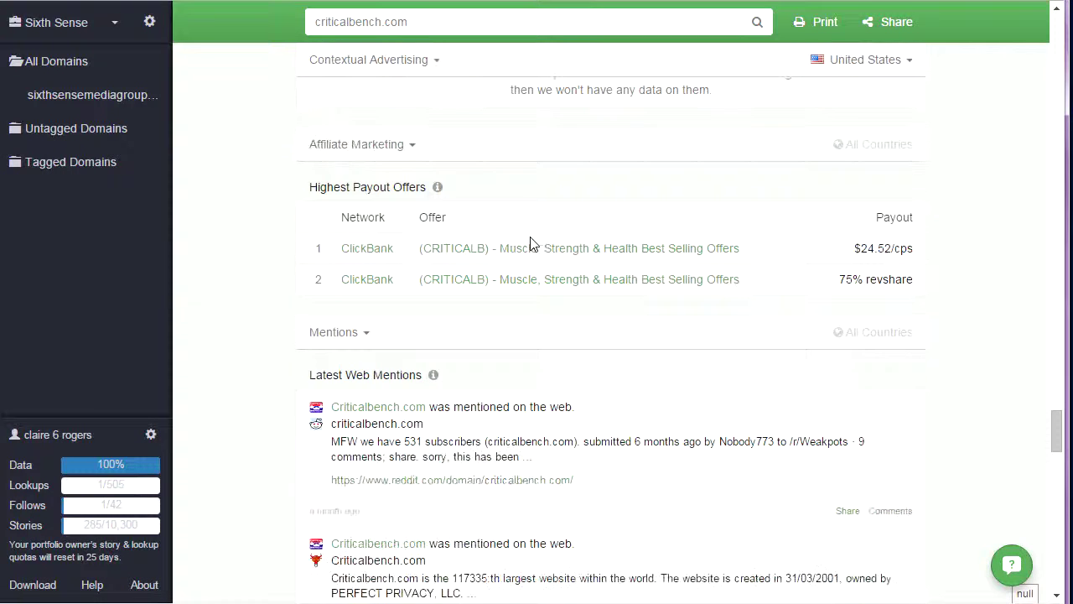
scroll(530, 243, down, 1)
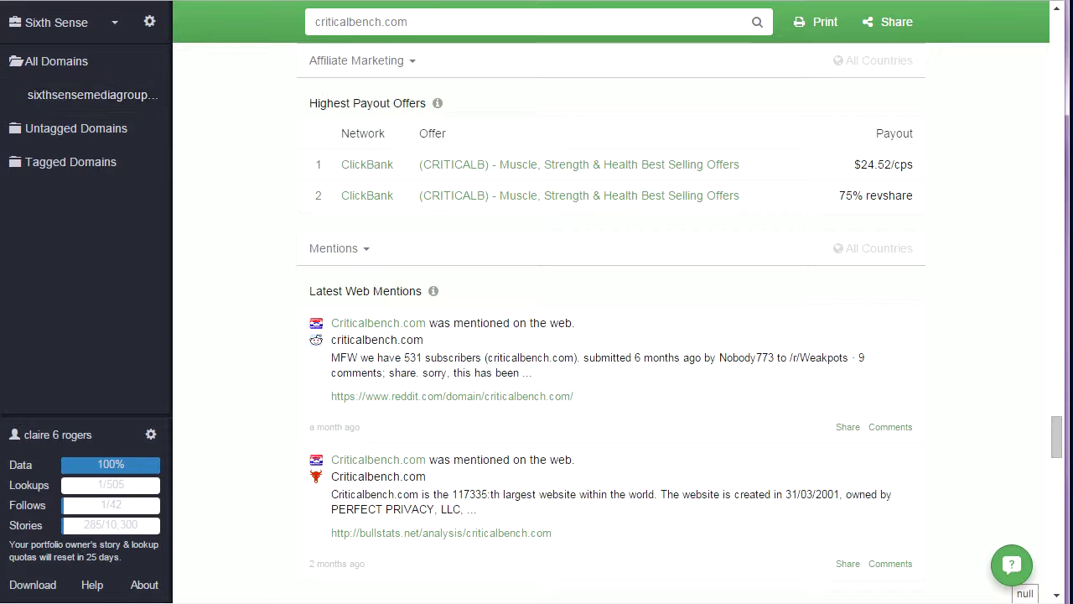
scroll(683, 140, up, 1)
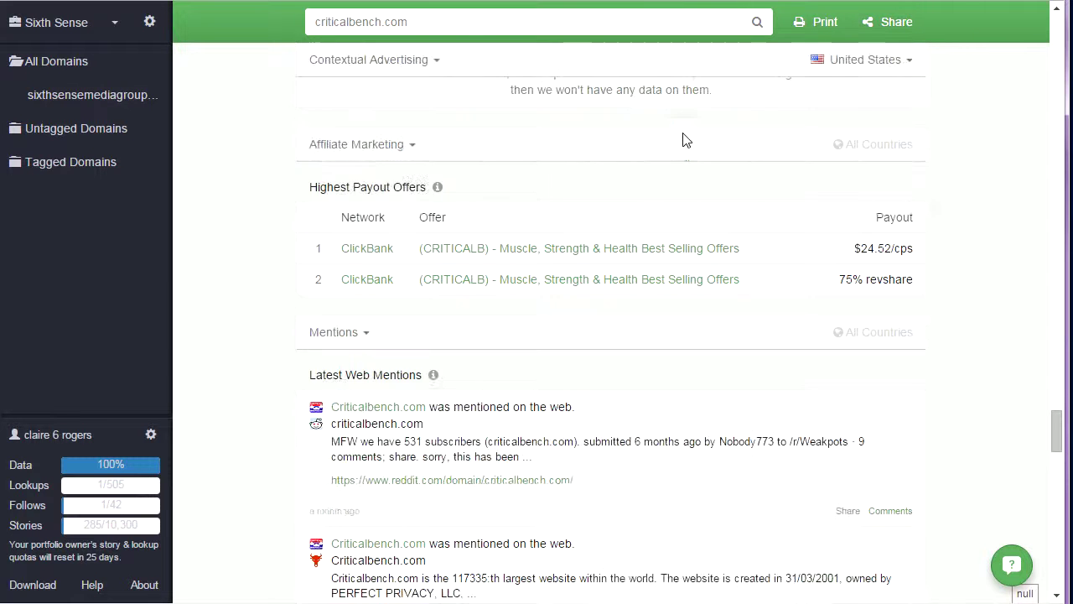
Step: Read the latest web and Twitter mentions of criticalbench.com
scroll(671, 171, down, 2)
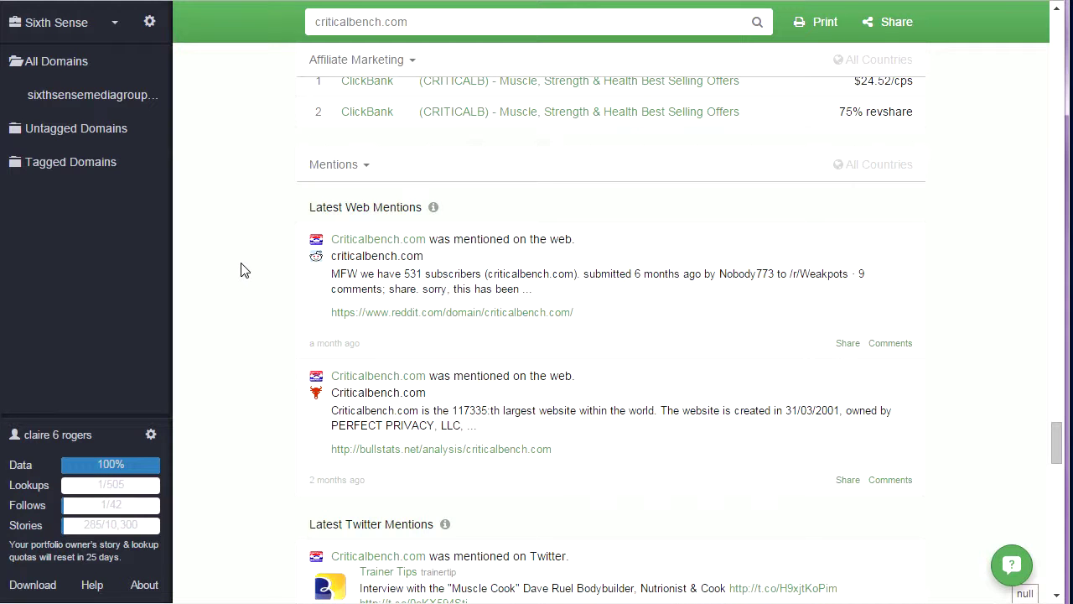
scroll(269, 252, down, 1)
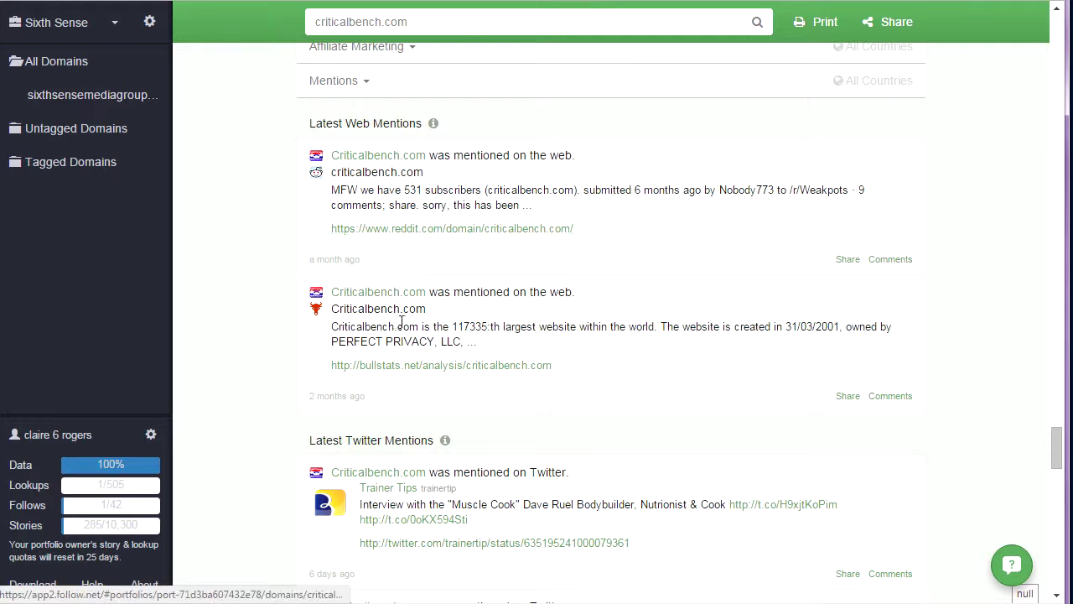
scroll(408, 348, down, 1)
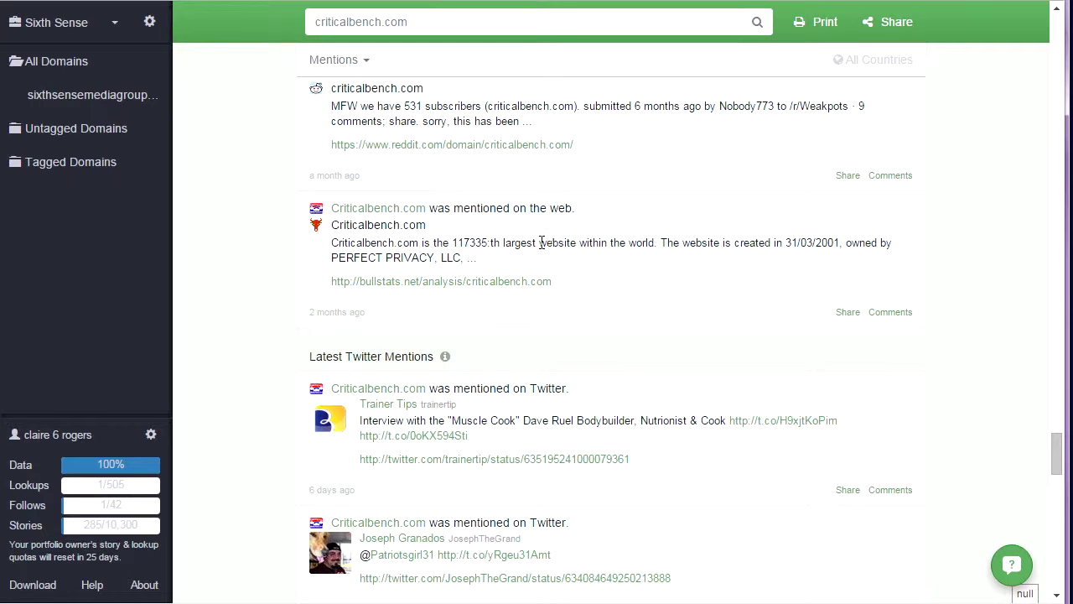
scroll(279, 289, down, 2)
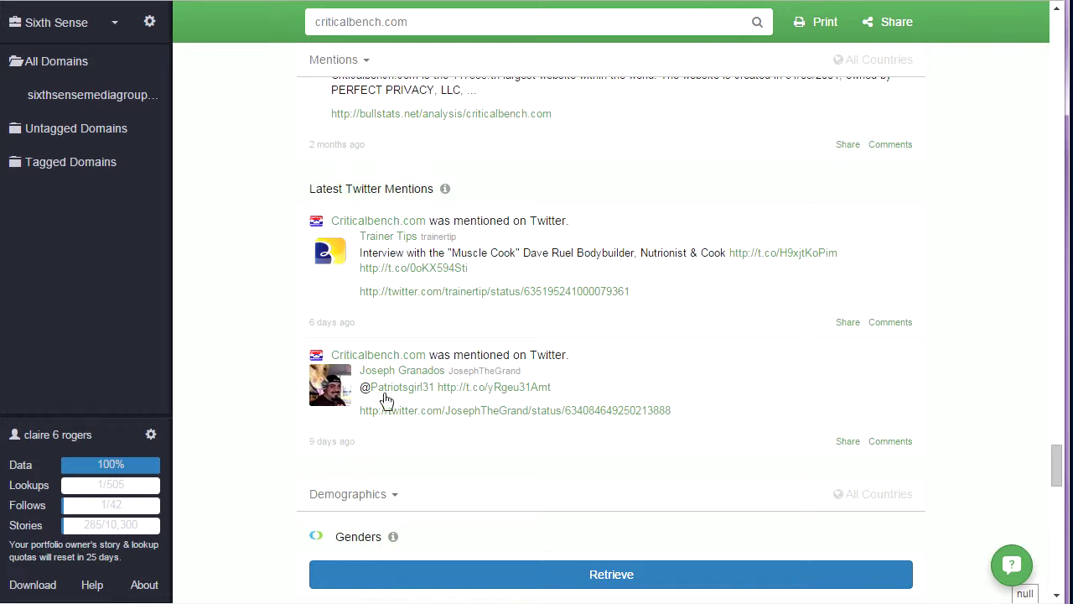
Step: Recheck the top banner ads and retrieve the gender data in the demographics section
scroll(359, 380, up, 15)
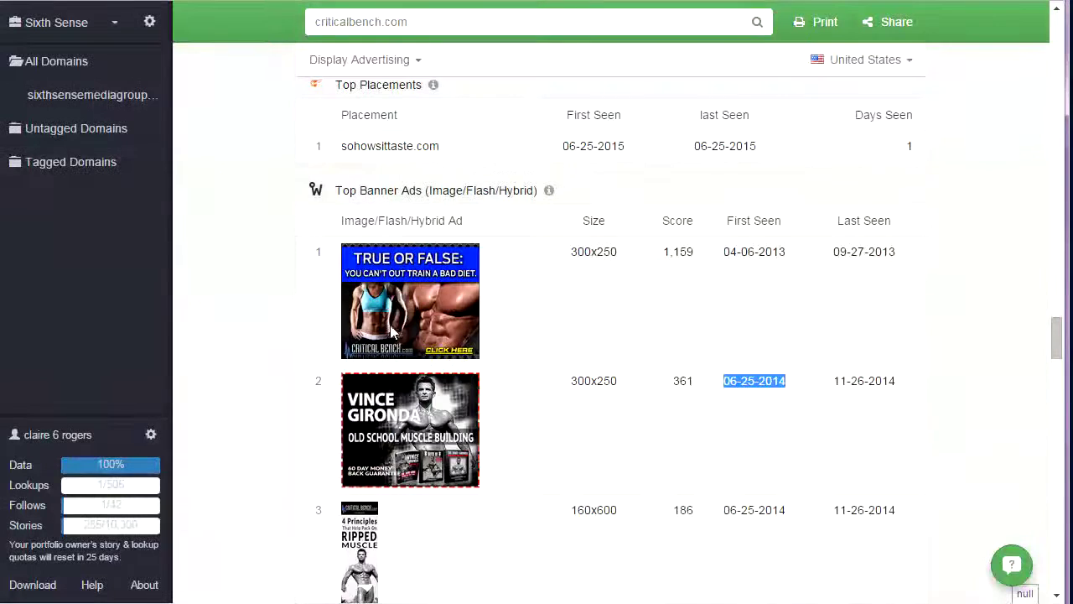
scroll(480, 341, down, 15)
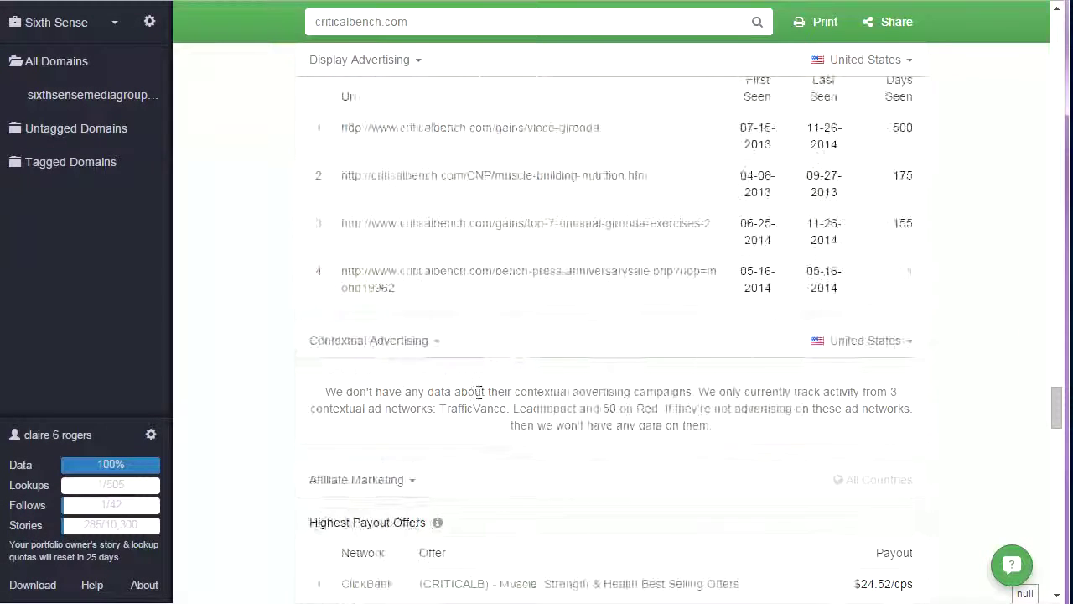
scroll(369, 371, down, 4)
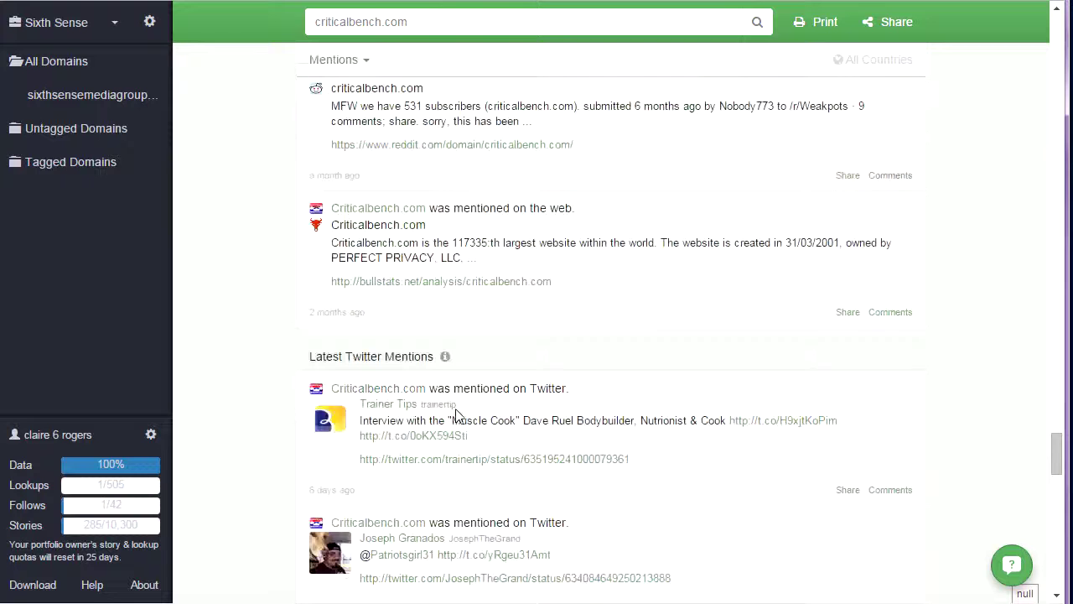
scroll(438, 384, down, 3)
scroll(415, 375, down, 2)
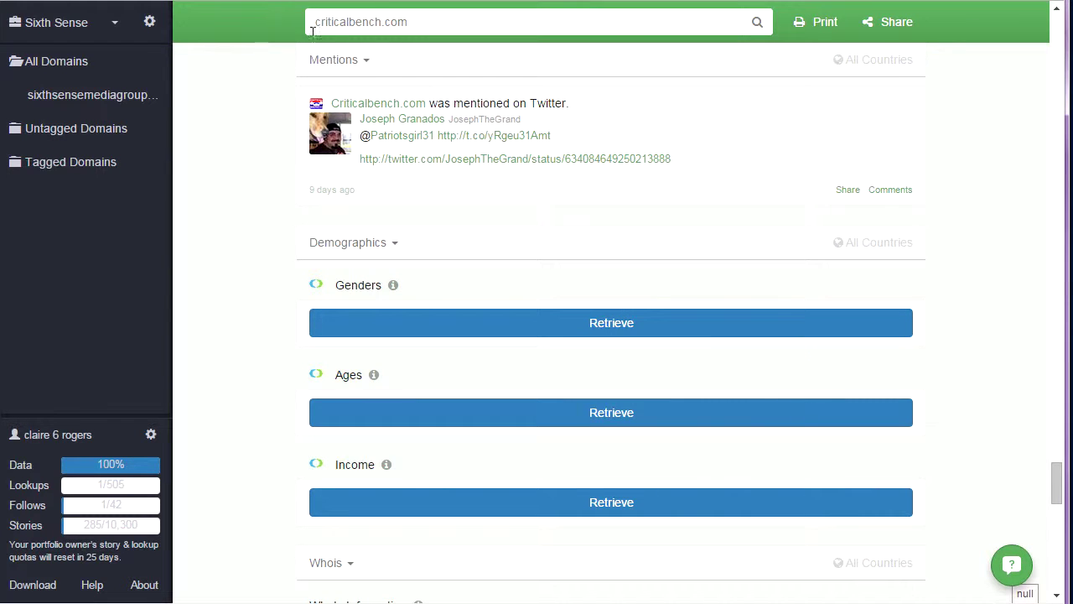
click(618, 327)
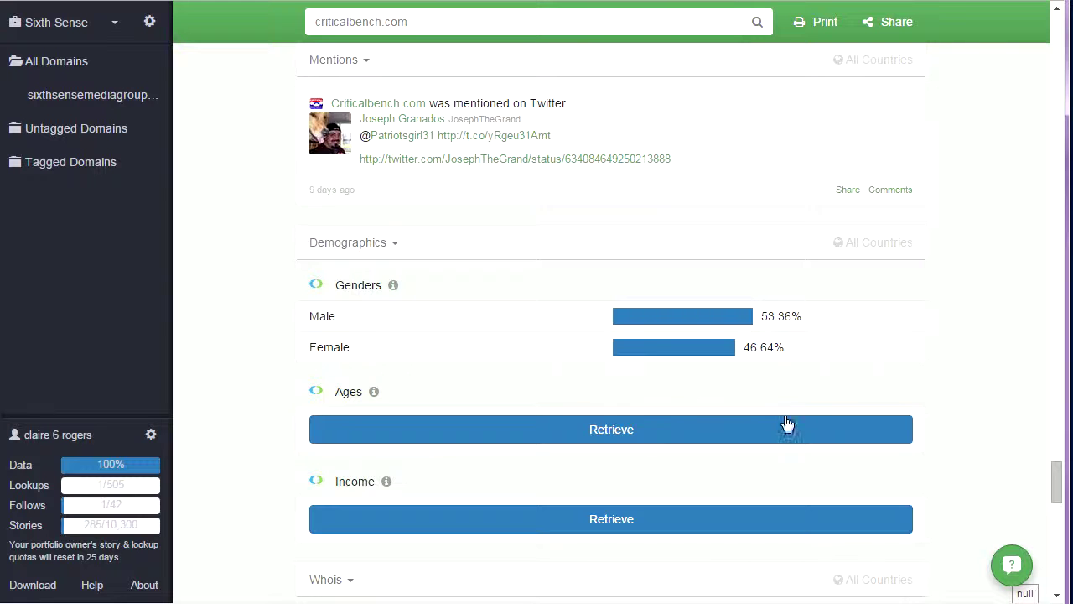
Step: Retrieve the age data in the demographics section
scroll(919, 379, down, 1)
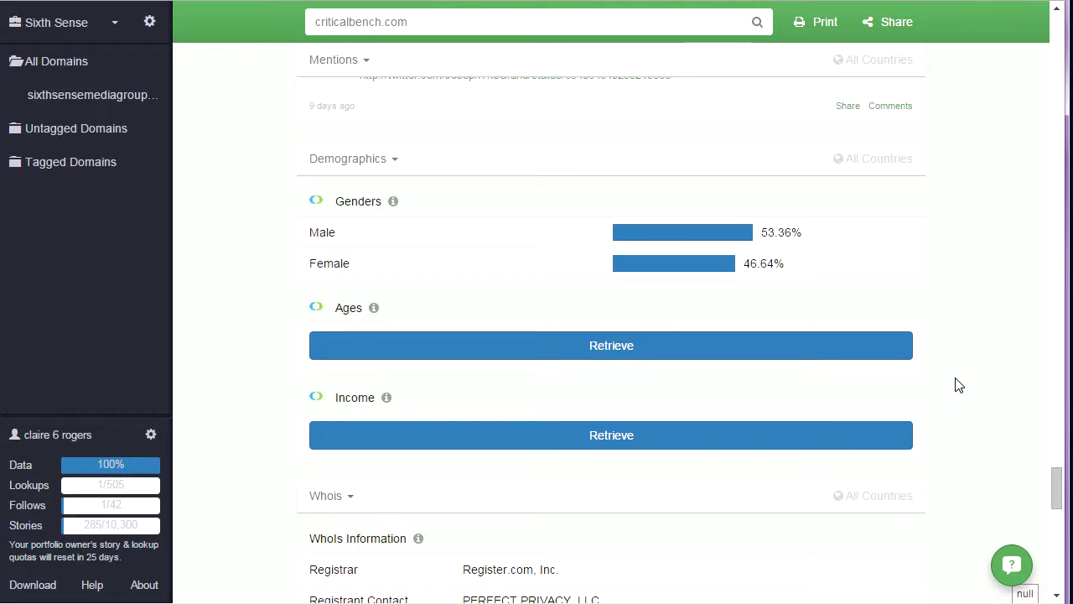
scroll(958, 384, down, 1)
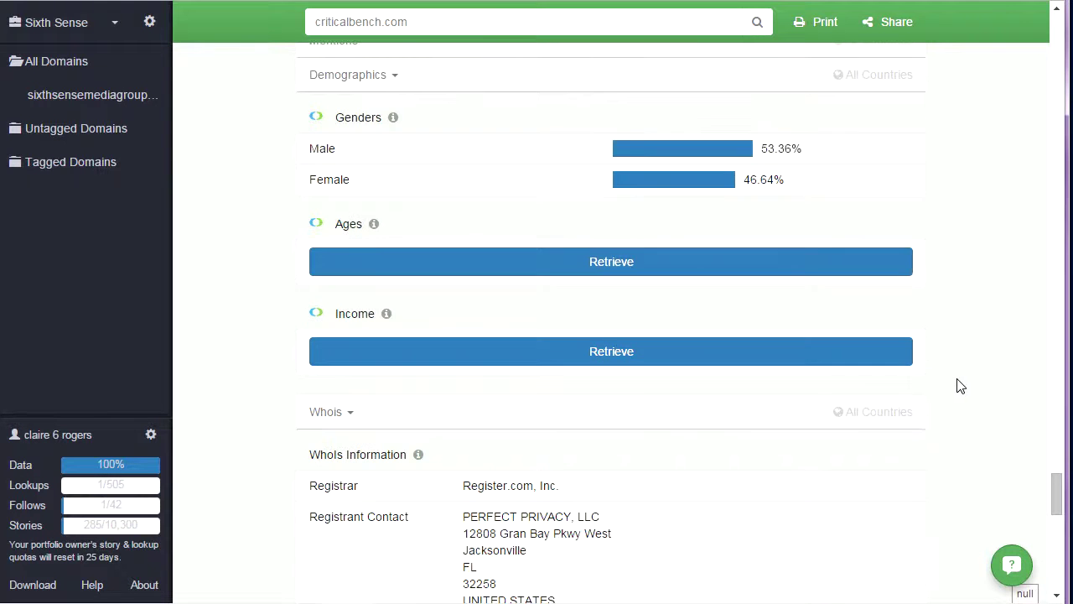
click(620, 268)
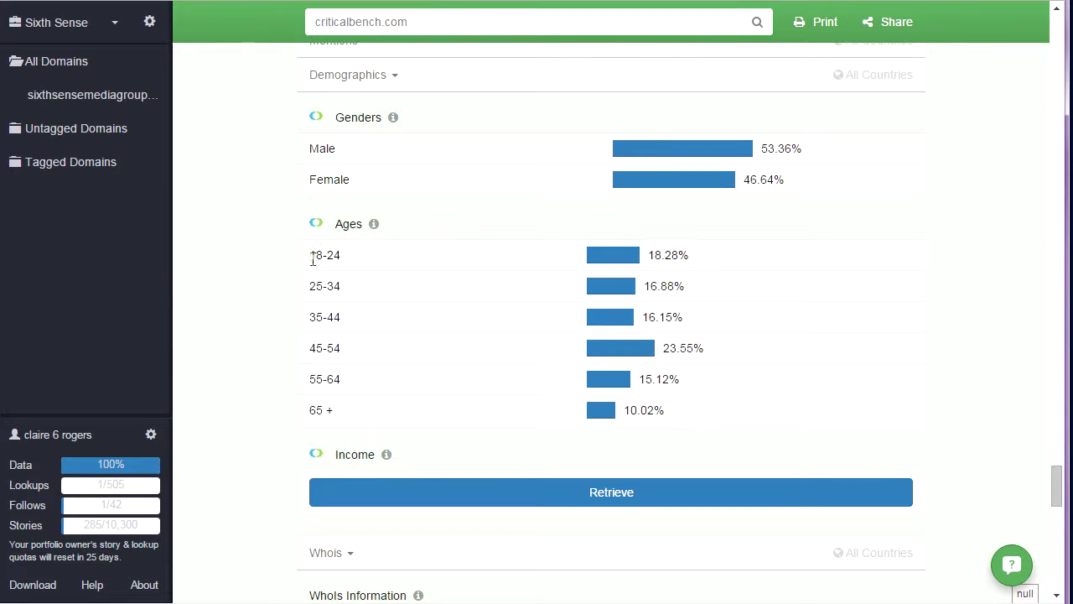
Step: Examine the age breakdown, highlighting the 25-34 and 35-44 groups and the 45-54 group
drag(316, 255, 355, 316)
click(326, 297)
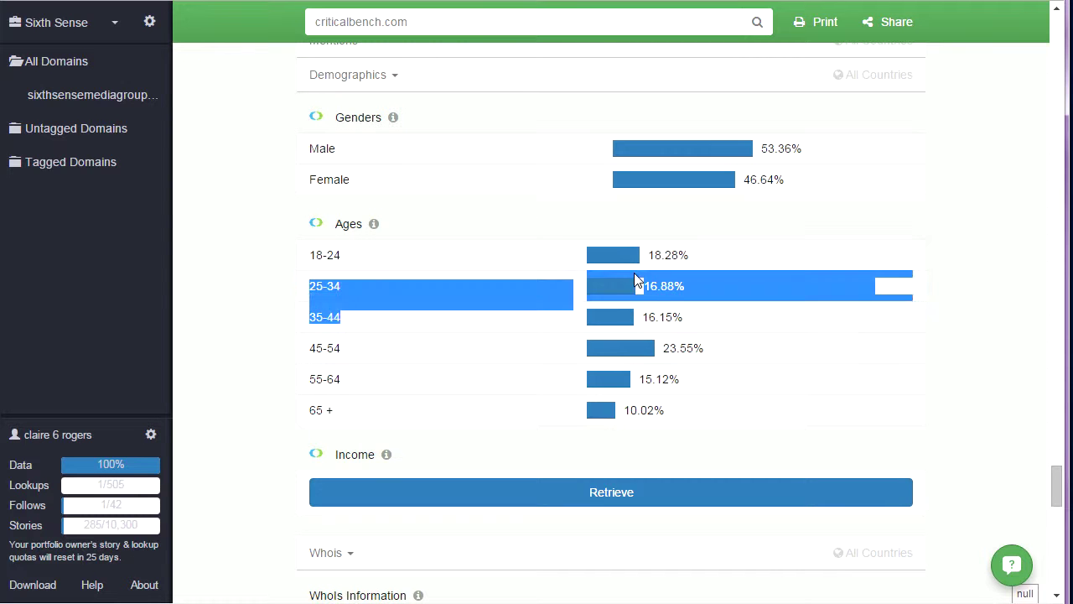
click(369, 359)
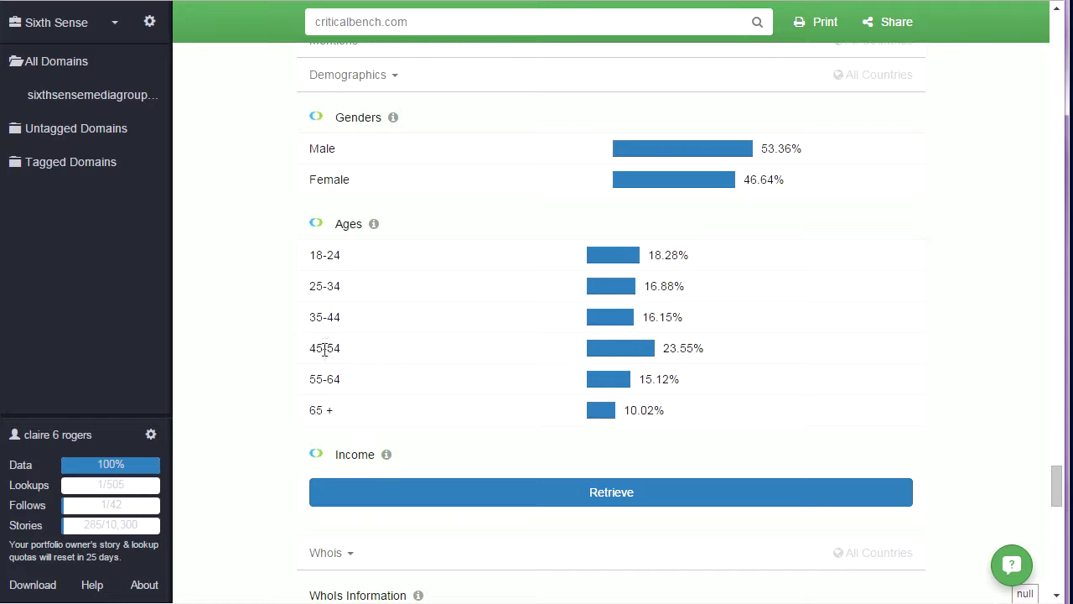
drag(312, 347, 349, 352)
drag(663, 348, 681, 348)
click(711, 350)
drag(307, 353, 348, 348)
Step: Review the older age groups, the income entry and the Whois information below the demographics
scroll(357, 356, down, 1)
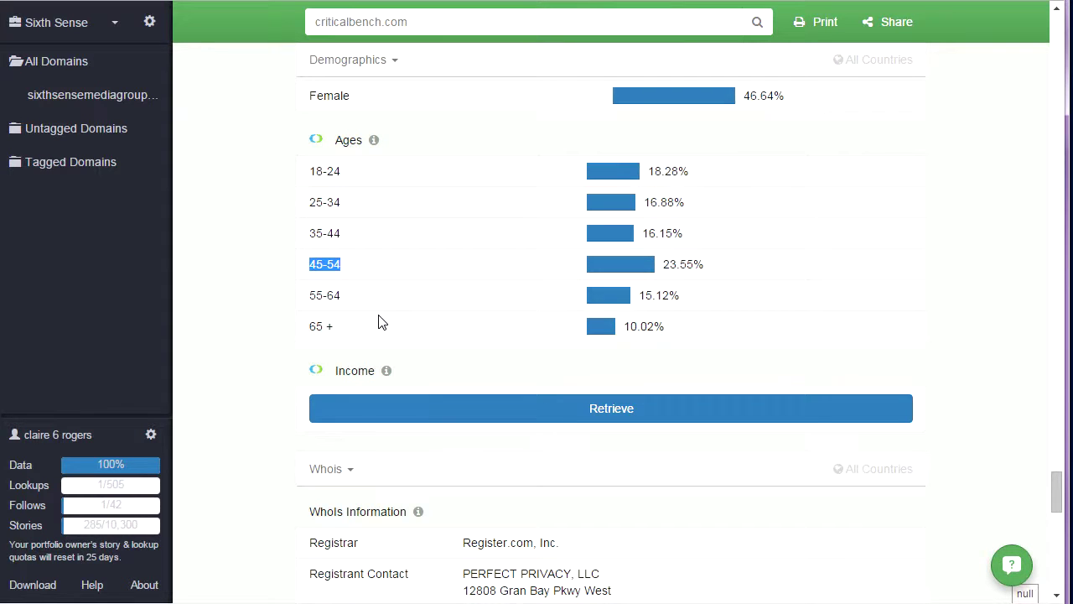
mouse_move(684, 300)
mouse_down()
mouse_move(653, 300)
mouse_move(683, 302)
mouse_up()
click(479, 347)
scroll(741, 337, down, 1)
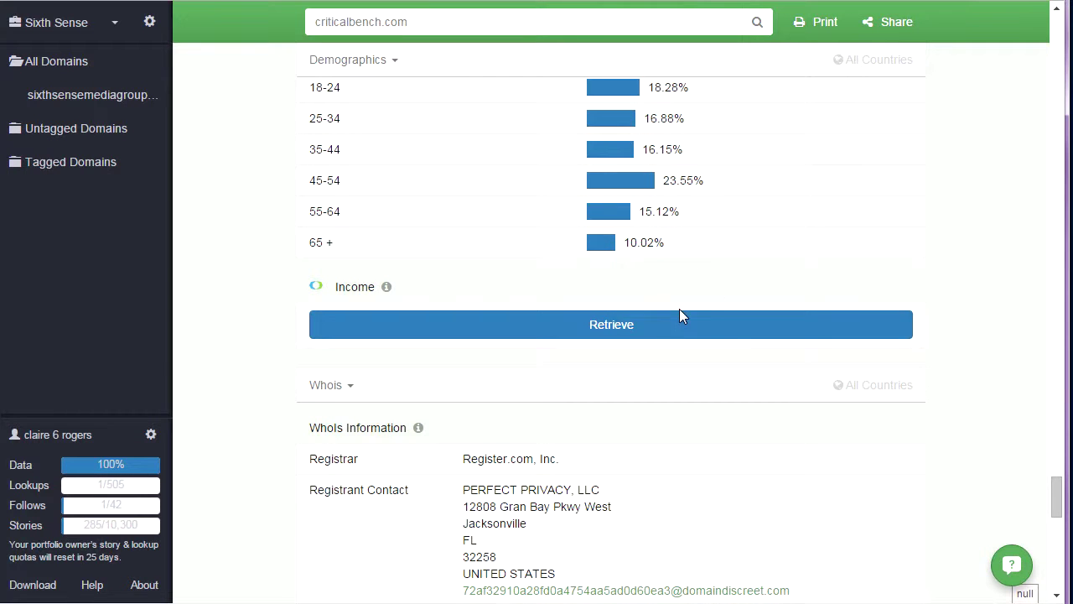
scroll(395, 344, down, 1)
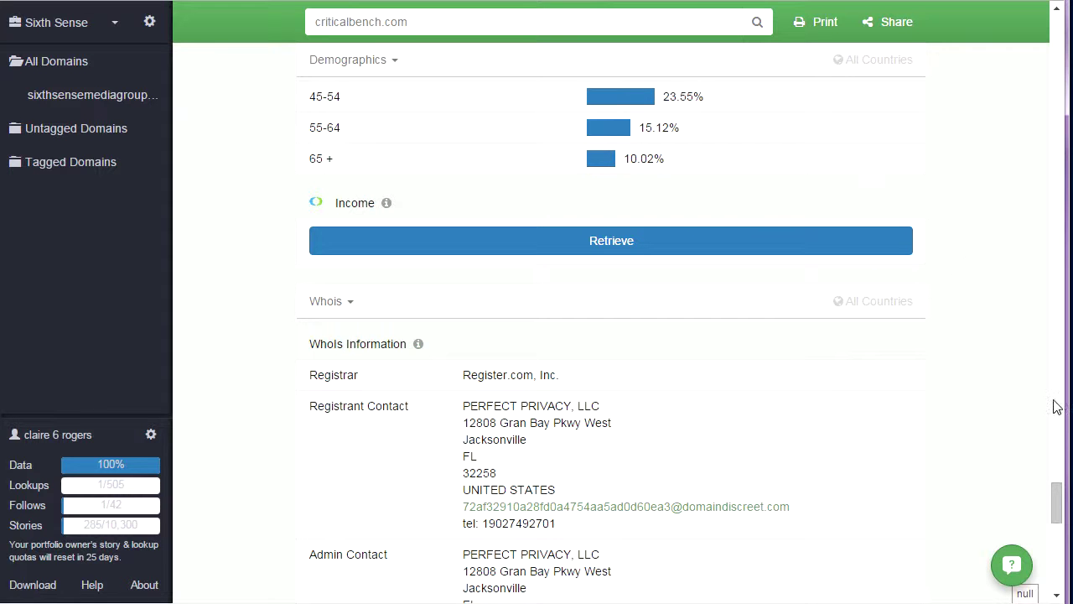
Step: Retrieve the income data in the demographics section
drag(1054, 498, 1035, 517)
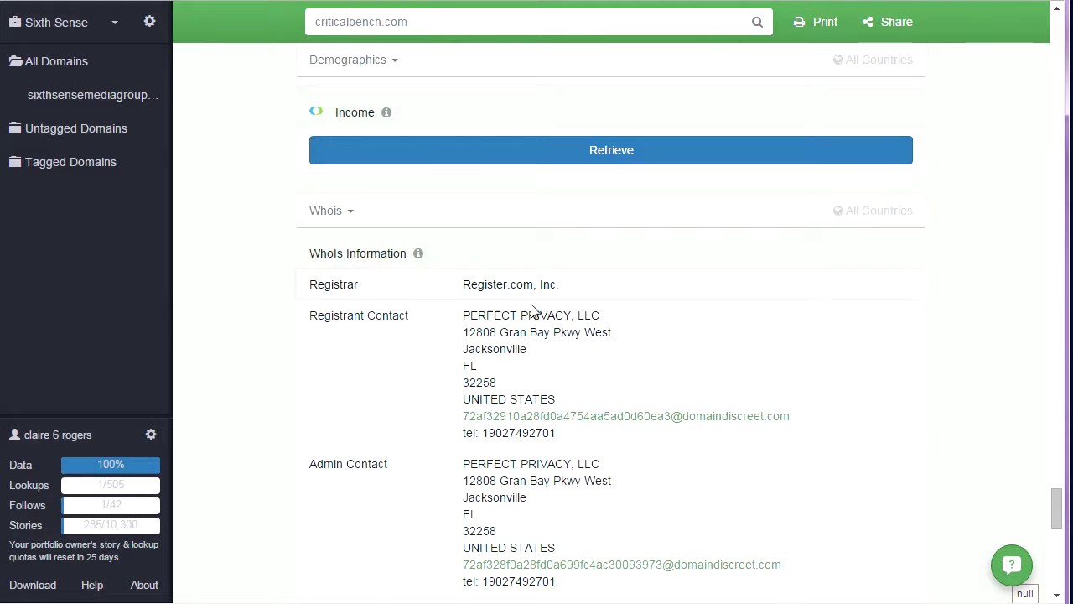
click(615, 154)
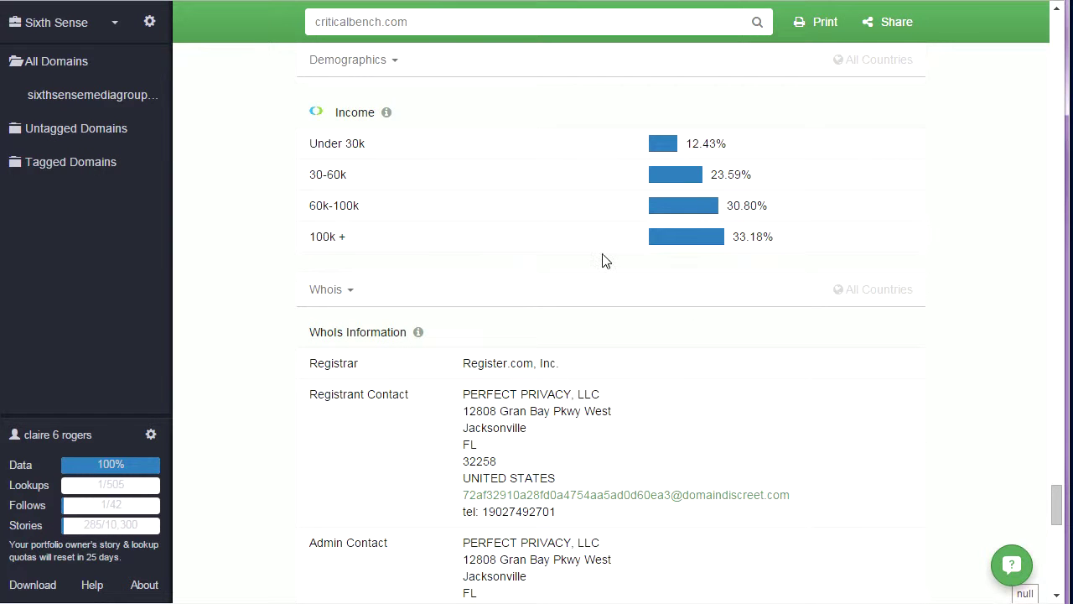
scroll(352, 236, up, 1)
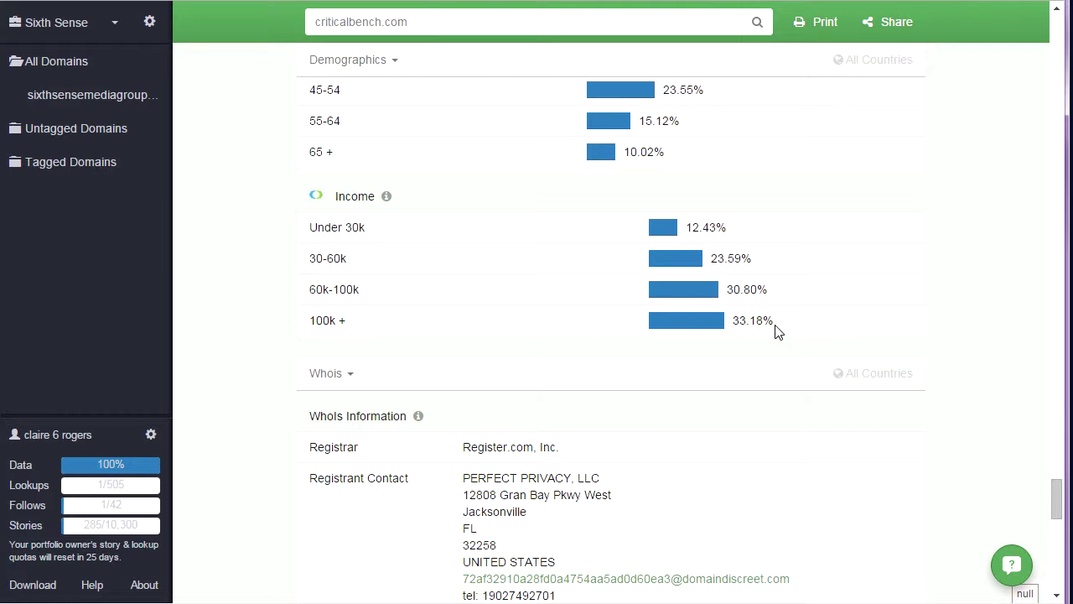
Step: Examine the income breakdown, highlighting the 60k-100k and 100k + brackets
drag(309, 320, 369, 331)
click(310, 294)
drag(308, 291, 389, 294)
click(320, 314)
drag(311, 289, 363, 318)
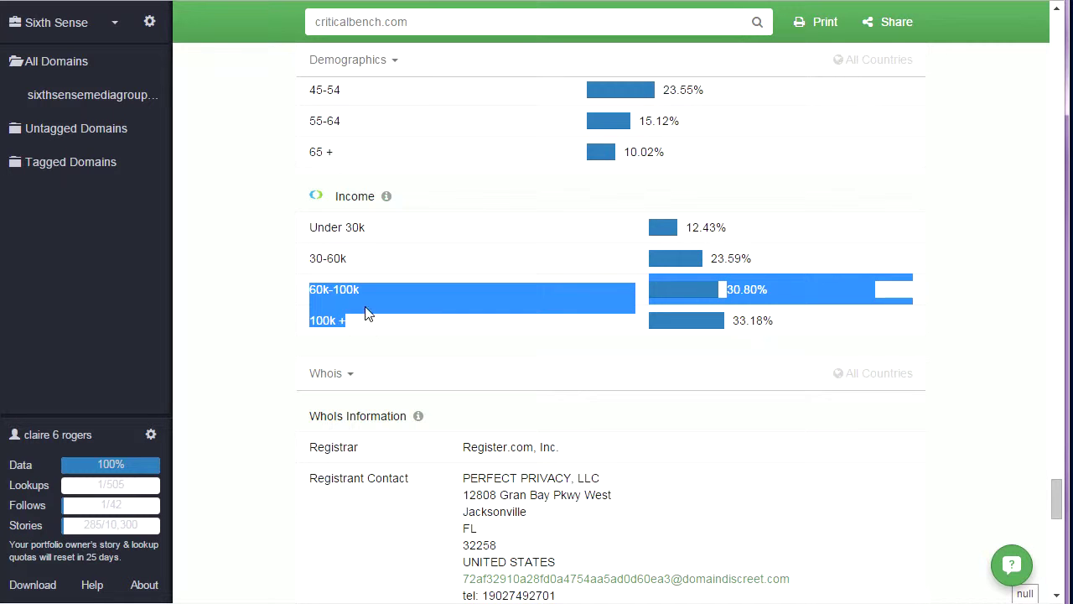
click(327, 312)
drag(307, 292, 378, 319)
click(757, 263)
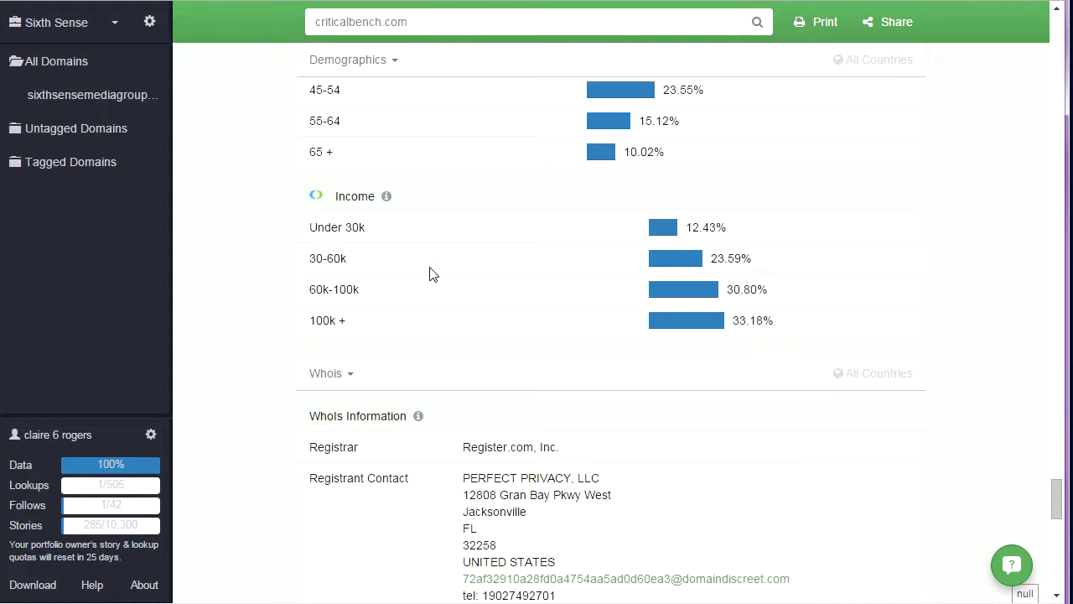
Step: Compare the 30-60k and Under 30k income brackets with the 60k-100k and 100k + brackets
drag(364, 261, 310, 261)
click(738, 235)
double_click(703, 234)
click(728, 227)
drag(390, 237, 309, 228)
drag(315, 284, 404, 316)
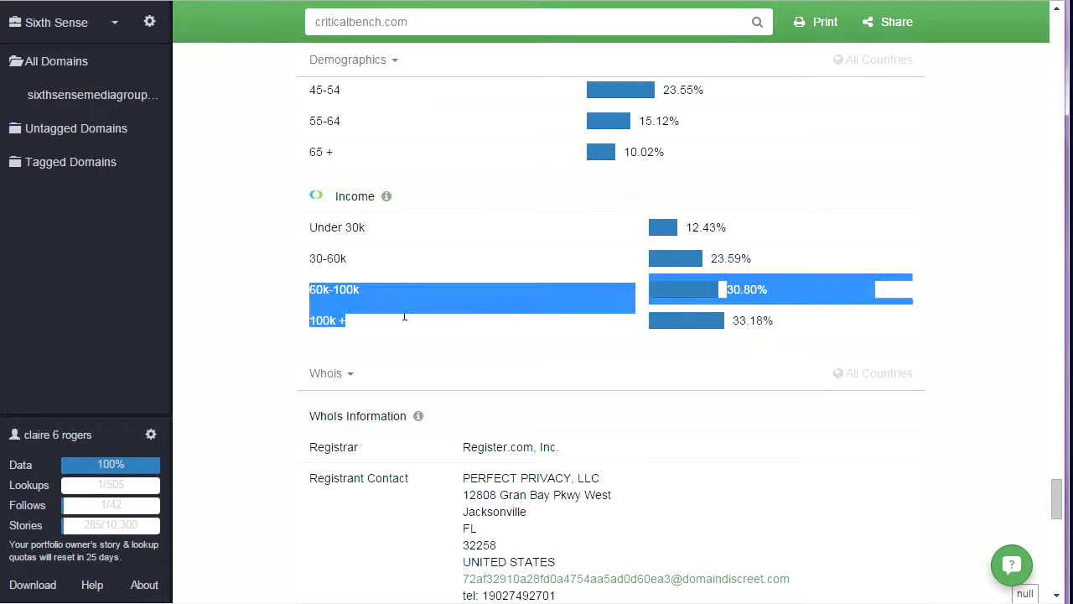
click(788, 327)
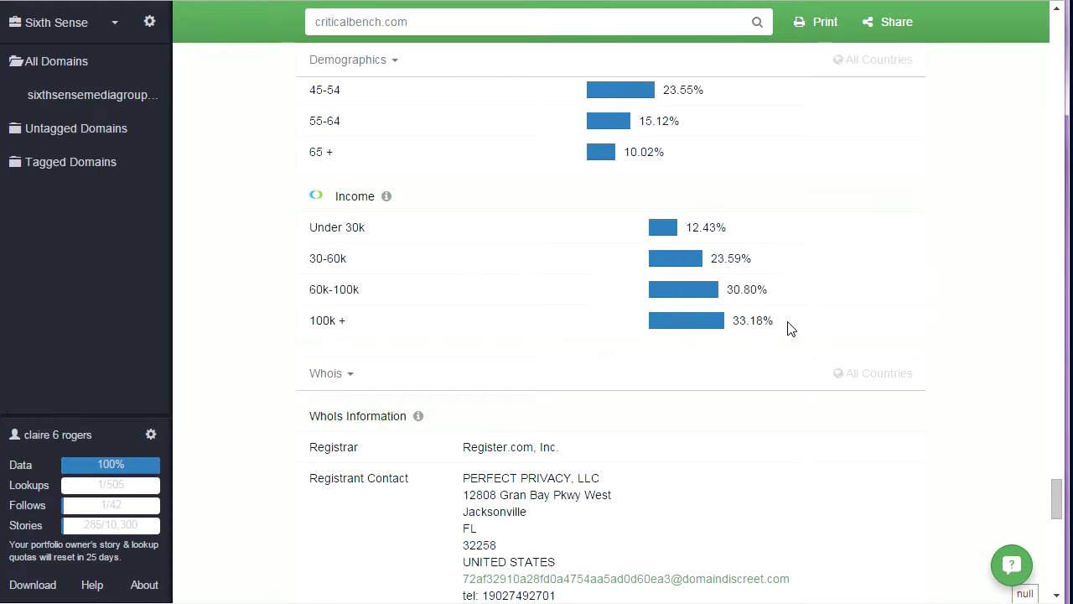
Step: Review the Whois contacts, name servers and Reverse IP report, highlighting the registrant's name and the first name server
scroll(786, 329, down, 3)
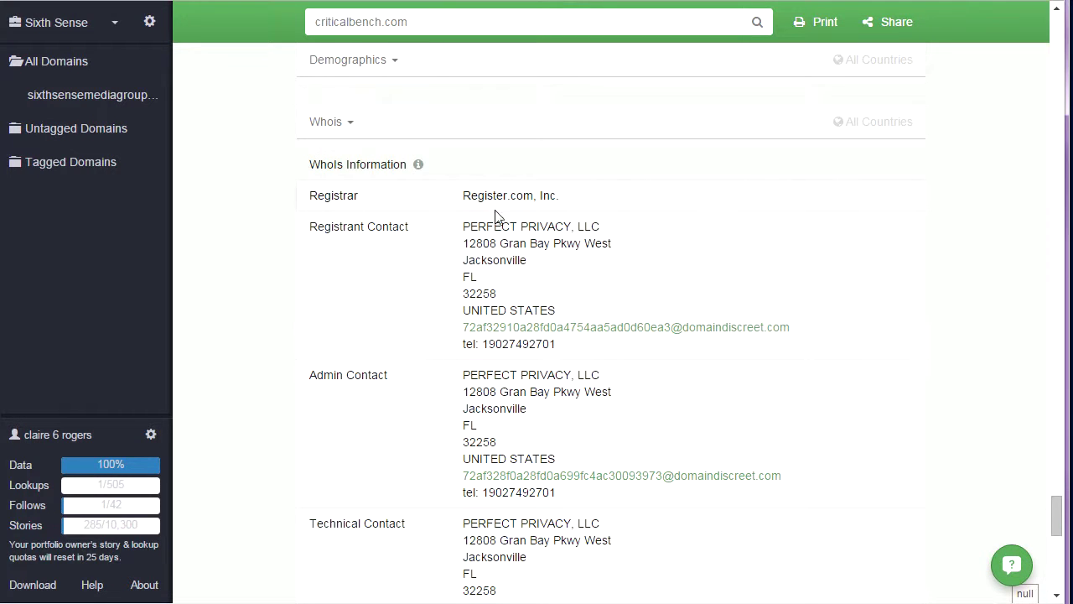
scroll(541, 201, down, 1)
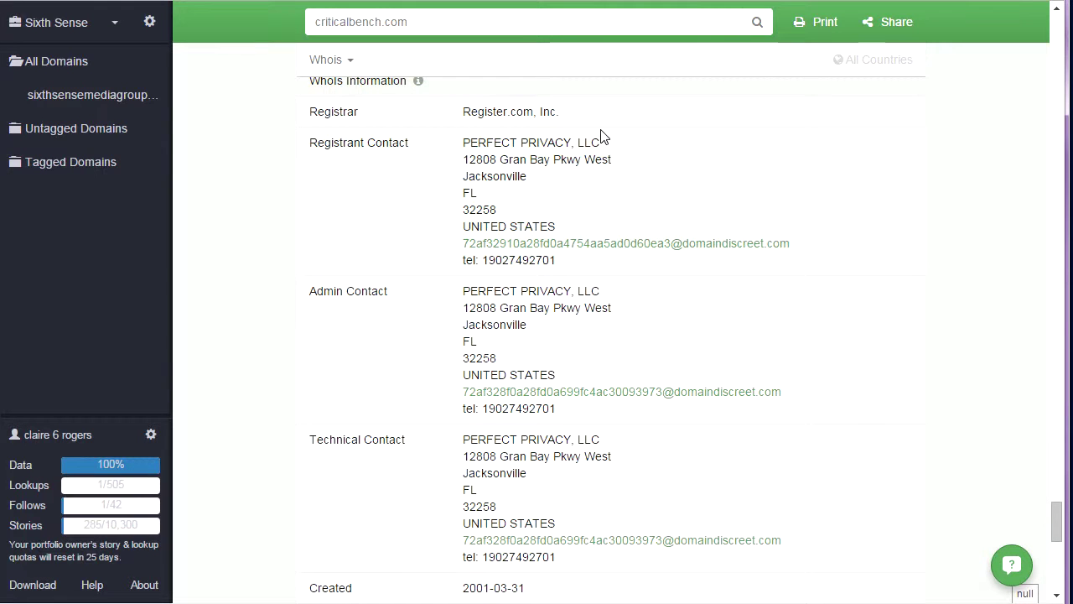
drag(466, 141, 597, 145)
click(644, 223)
scroll(650, 252, down, 3)
drag(478, 423, 582, 425)
scroll(569, 428, down, 3)
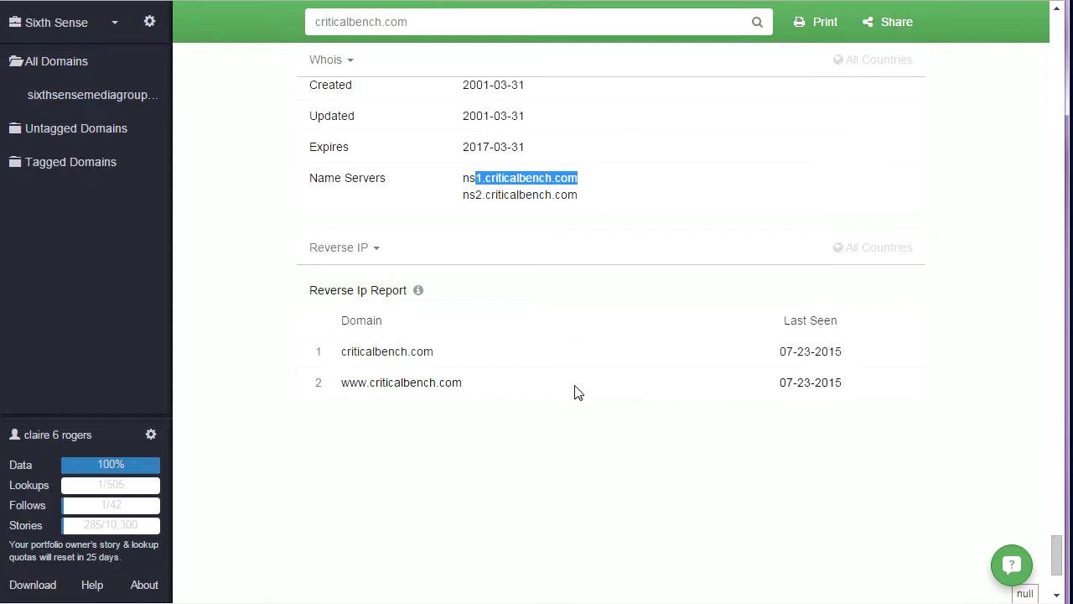
Step: Check the domain's creation date in the Whois information, highlighting the year
scroll(587, 399, up, 2)
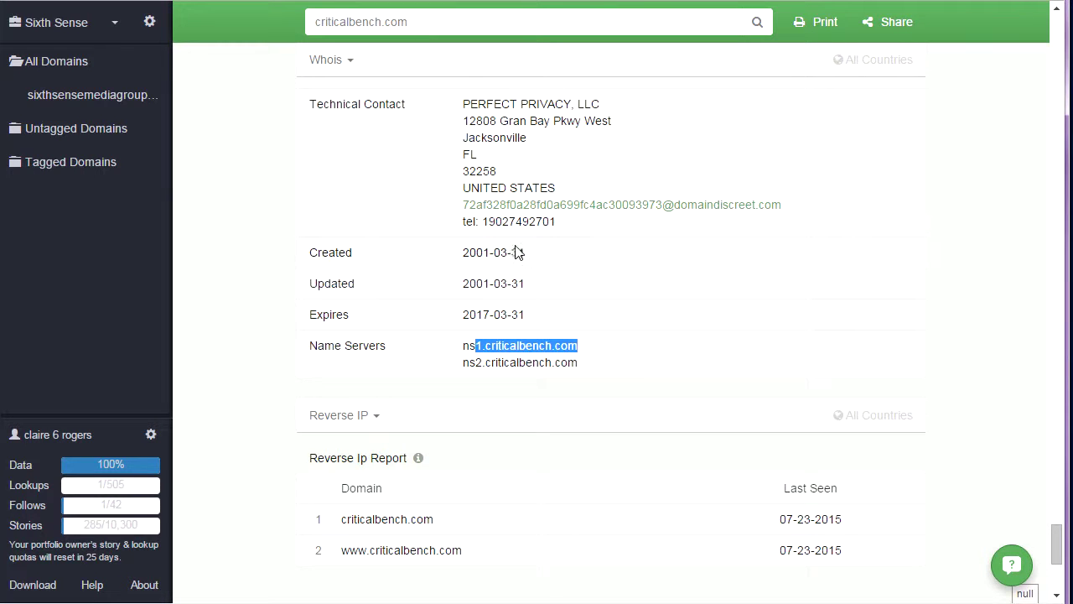
double_click(480, 254)
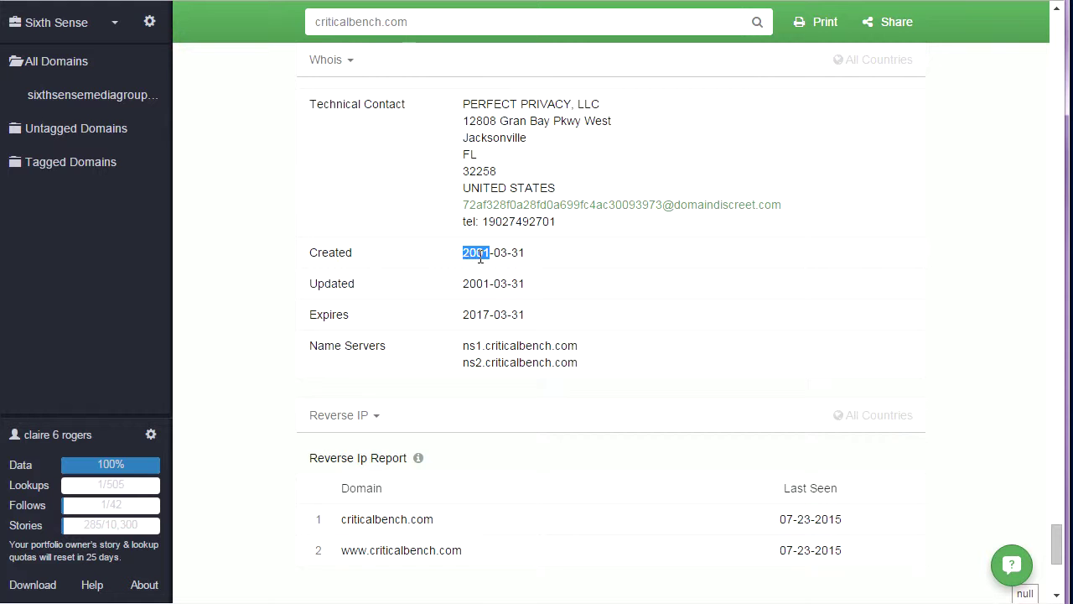
click(1028, 602)
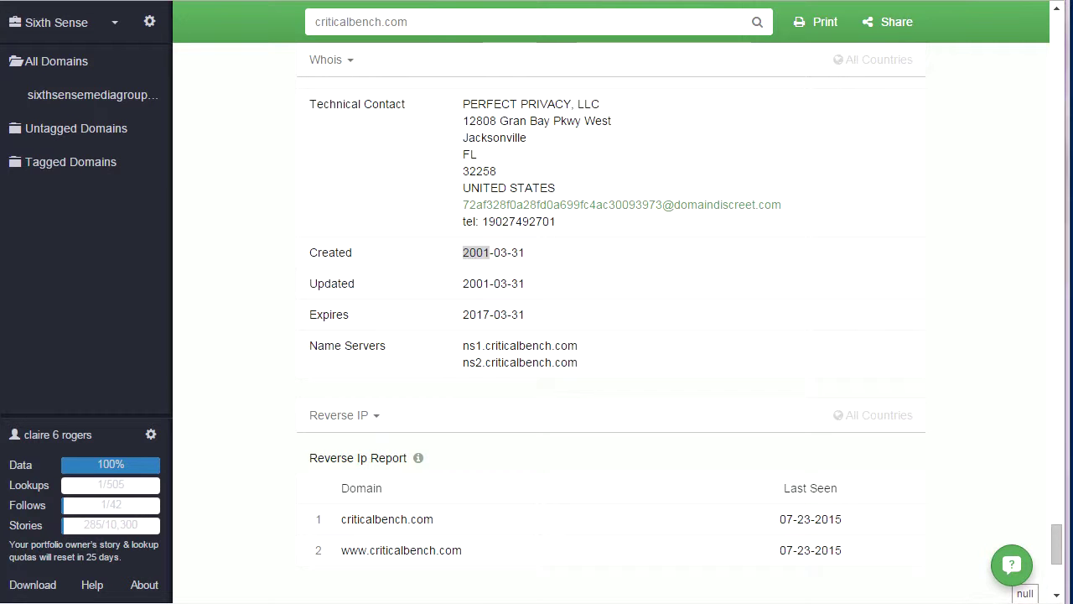
click(651, 342)
Step: Return to the Top Banner Ads (Image/Flash/Hybrid) list and examine the First Seen dates of all four ads, highlighting each date
scroll(651, 335, up, 10)
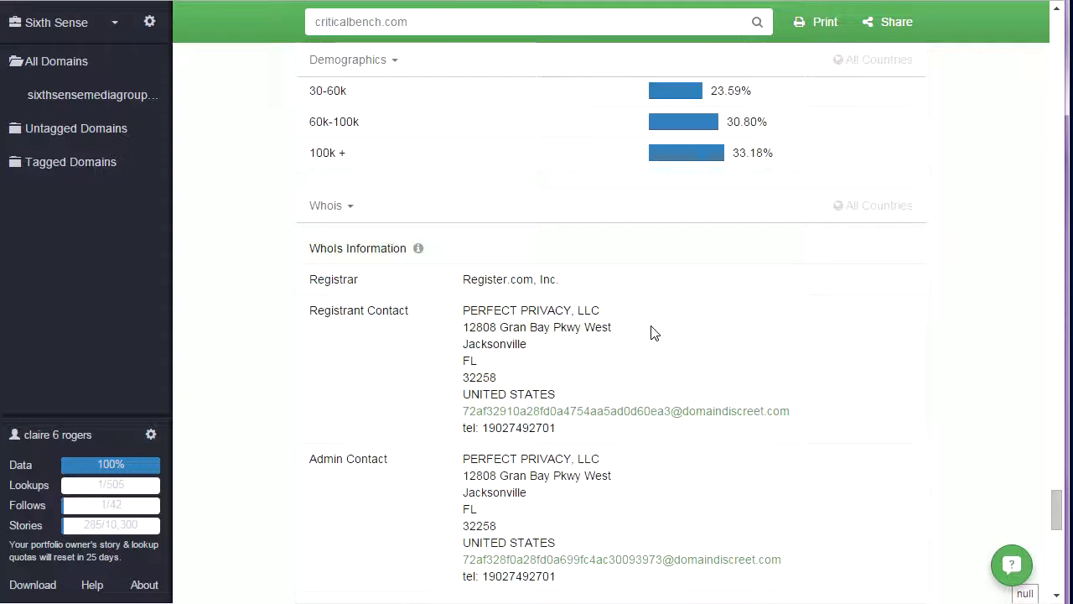
scroll(652, 332, up, 15)
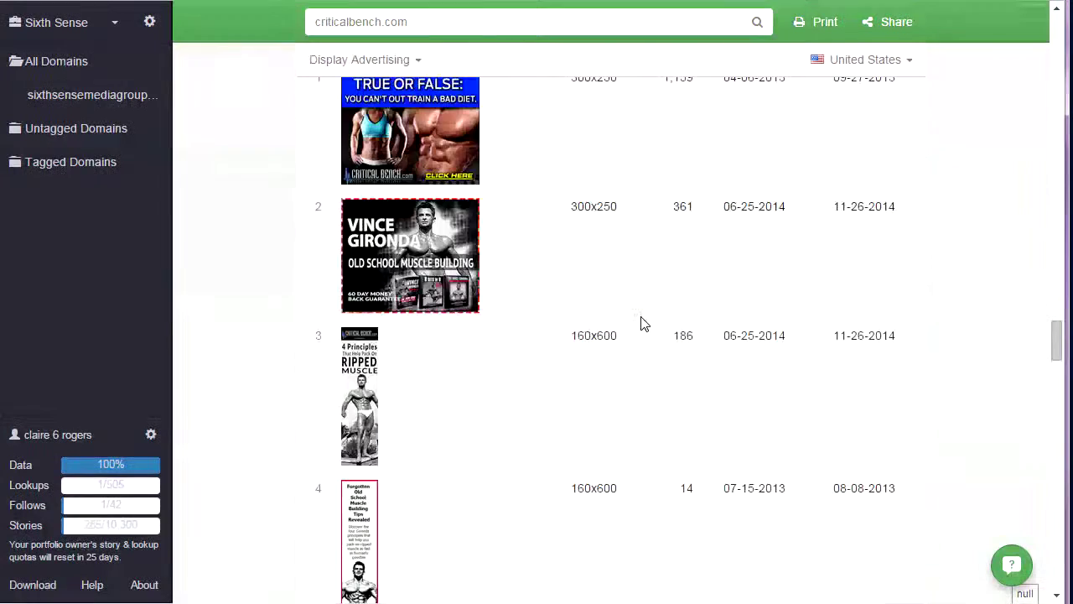
scroll(671, 441, up, 10)
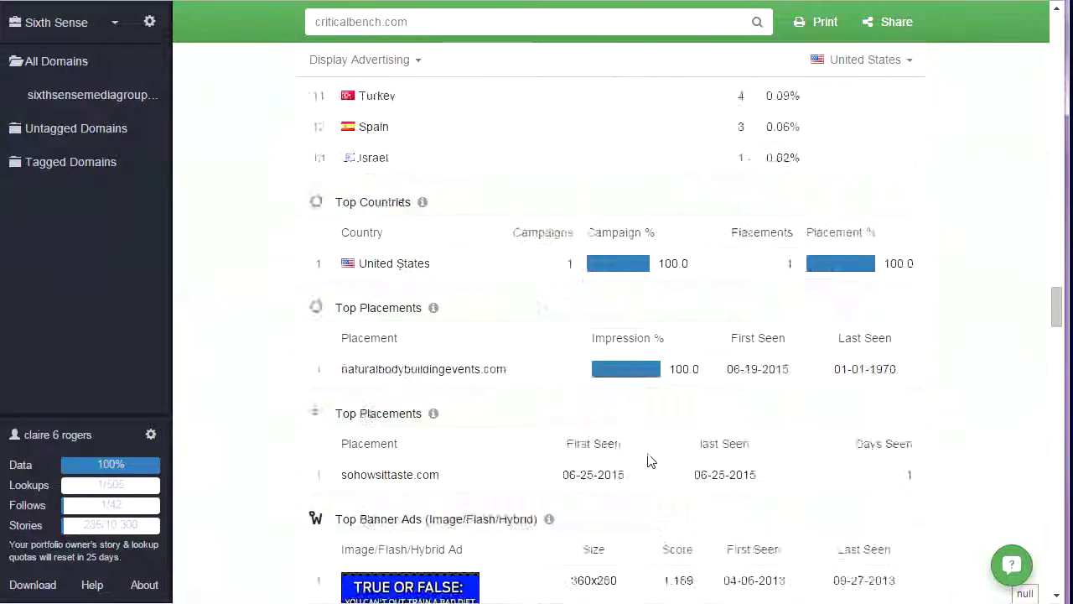
scroll(650, 460, up, 2)
scroll(645, 458, down, 9)
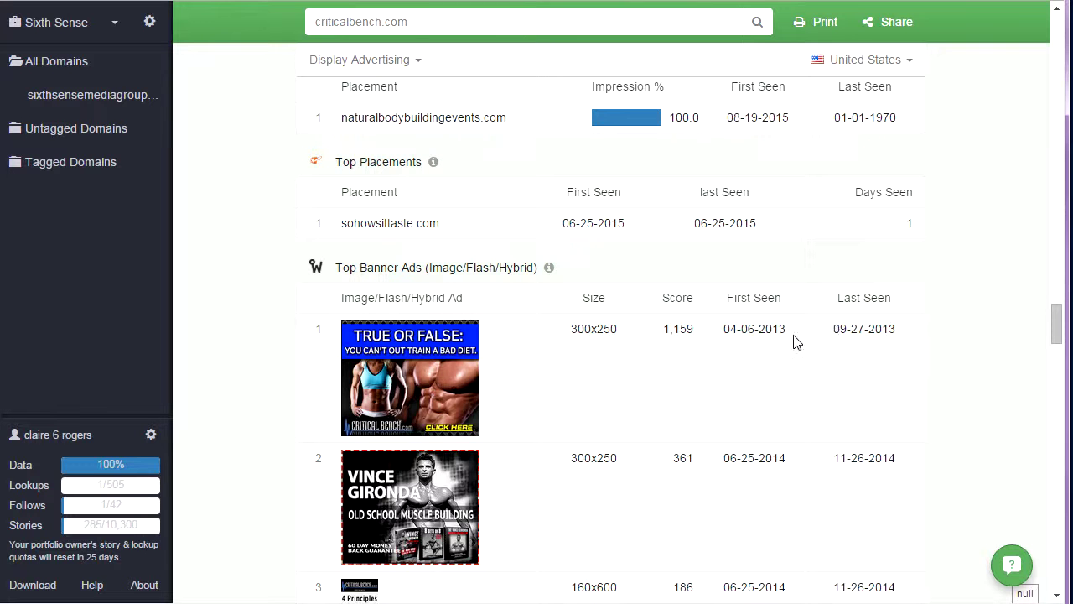
drag(798, 330, 757, 328)
scroll(745, 336, down, 2)
drag(795, 294, 729, 293)
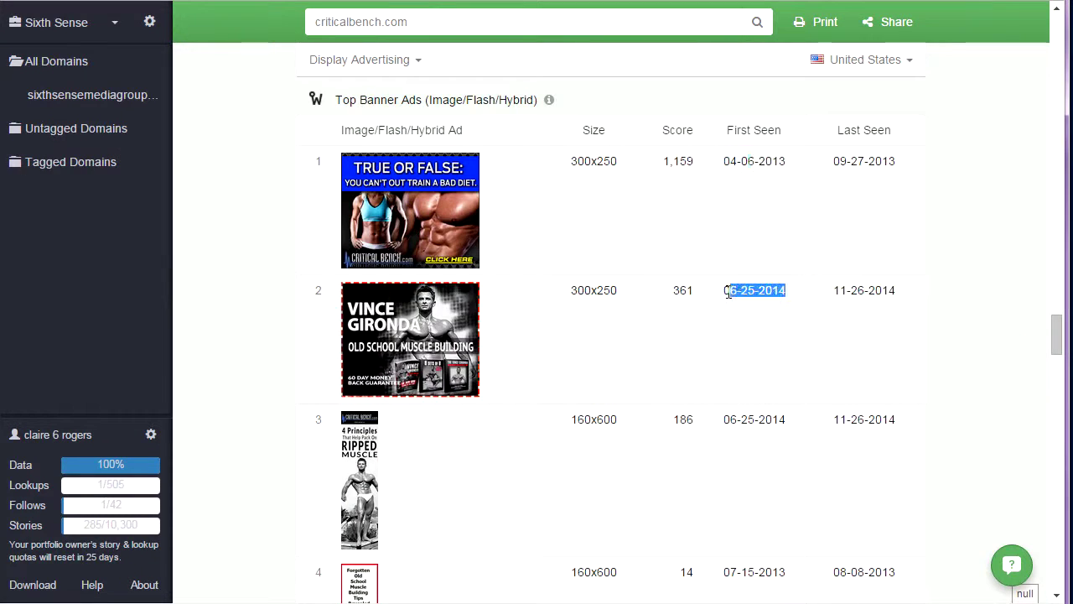
drag(785, 434, 740, 422)
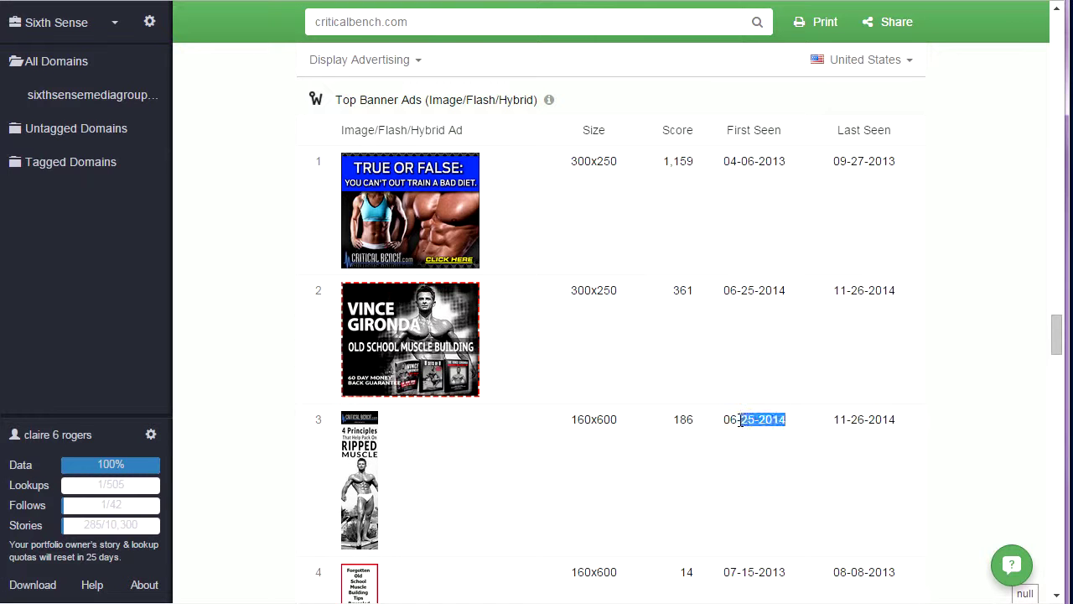
scroll(746, 427, down, 1)
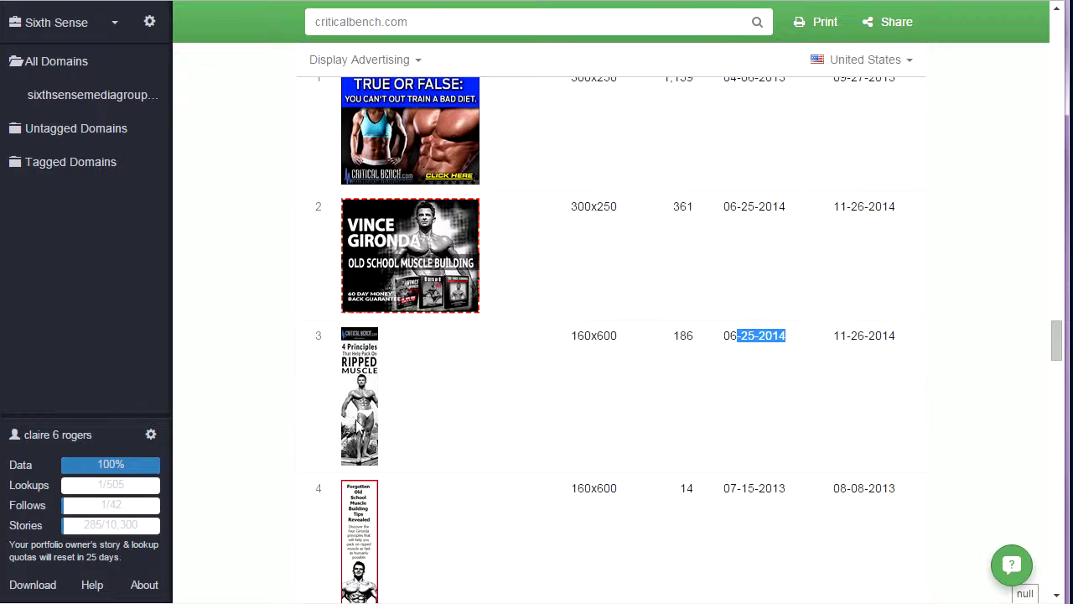
scroll(457, 478, down, 2)
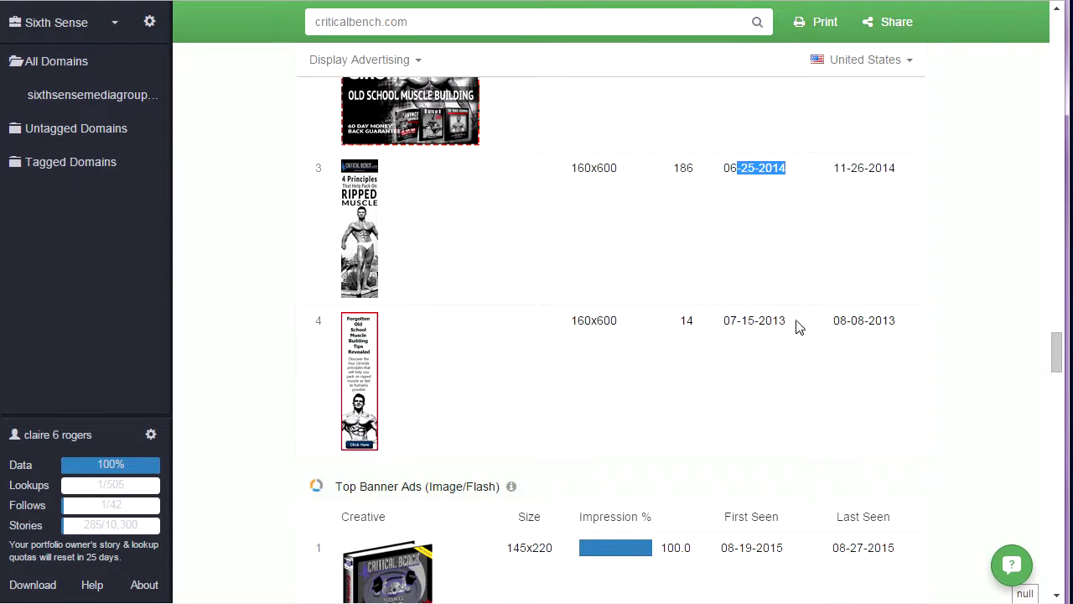
drag(788, 322, 747, 355)
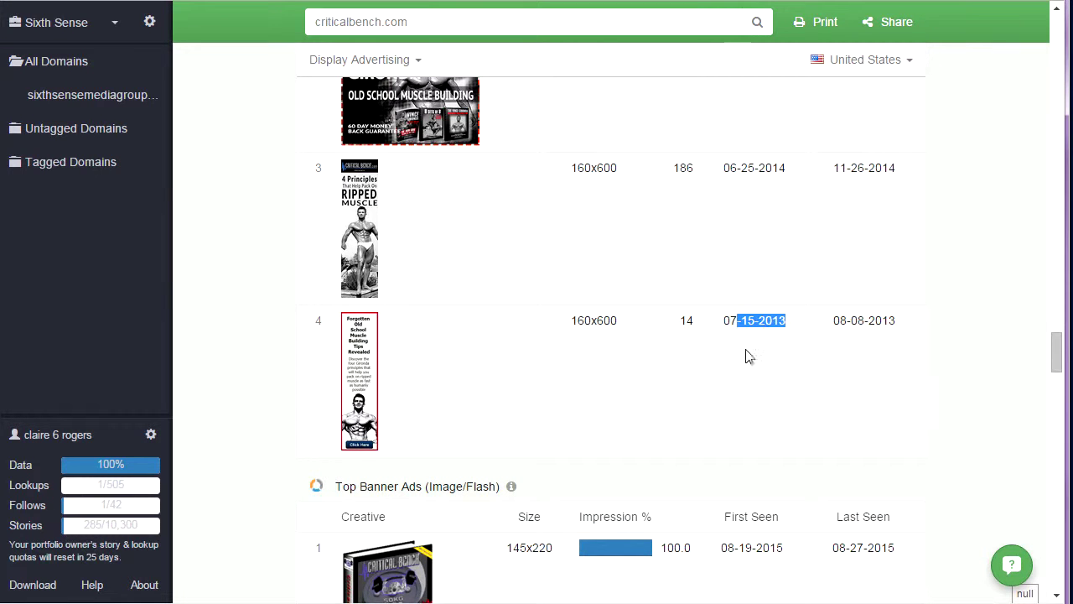
Step: Look over the banner ad creatives again and compare their scores and run dates
scroll(762, 346, up, 2)
scroll(787, 483, up, 3)
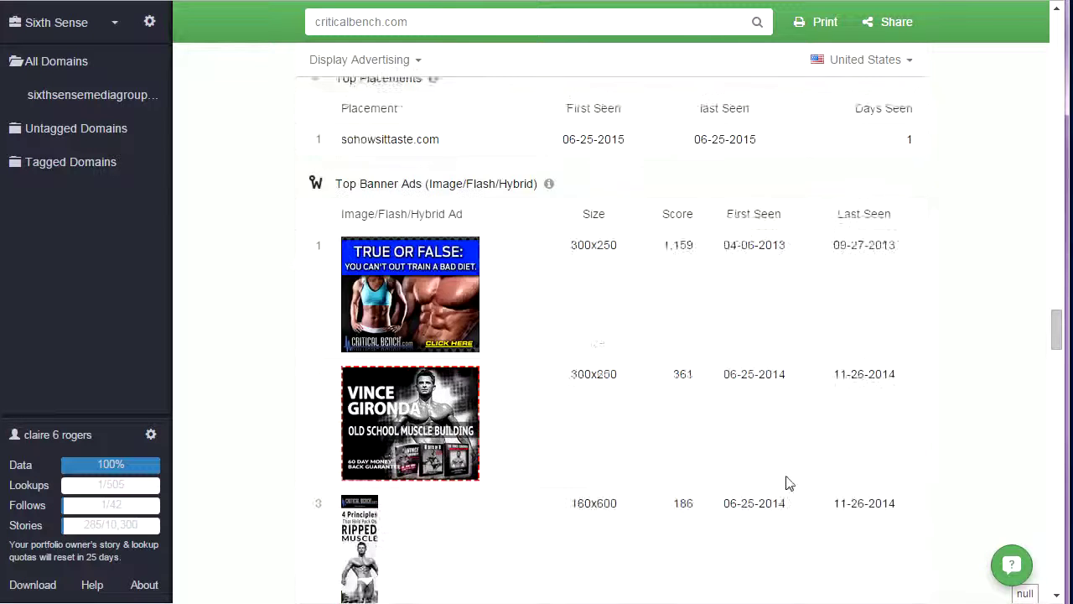
scroll(805, 386, down, 3)
scroll(810, 383, up, 1)
scroll(804, 390, down, 4)
scroll(801, 389, up, 3)
Step: Examine the Top Text Ads (Bing & Yahoo), highlighting the full text of the first ad
scroll(797, 388, up, 15)
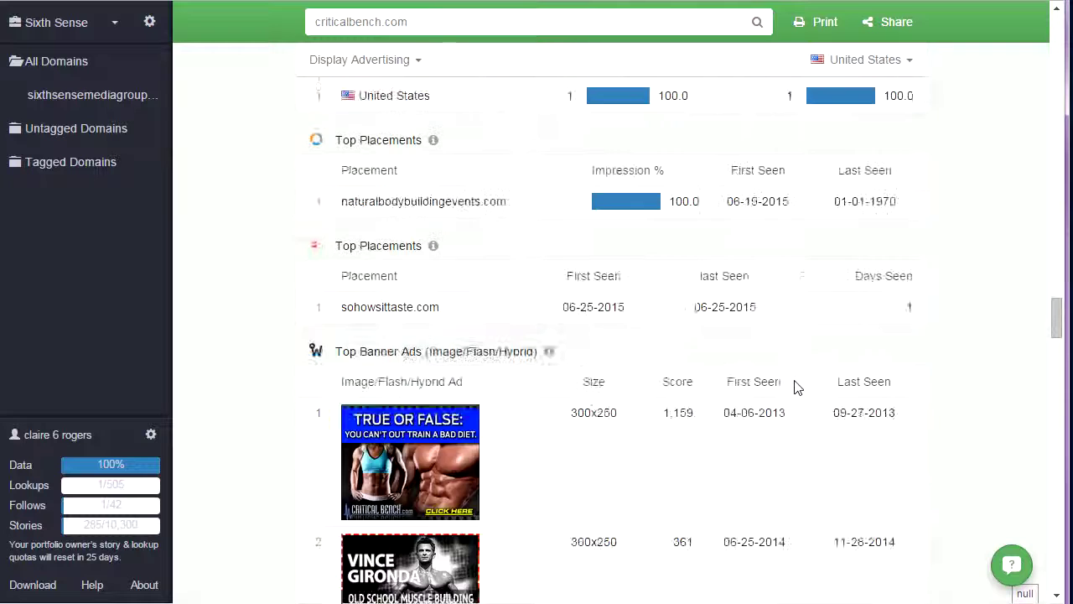
scroll(702, 450, up, 9)
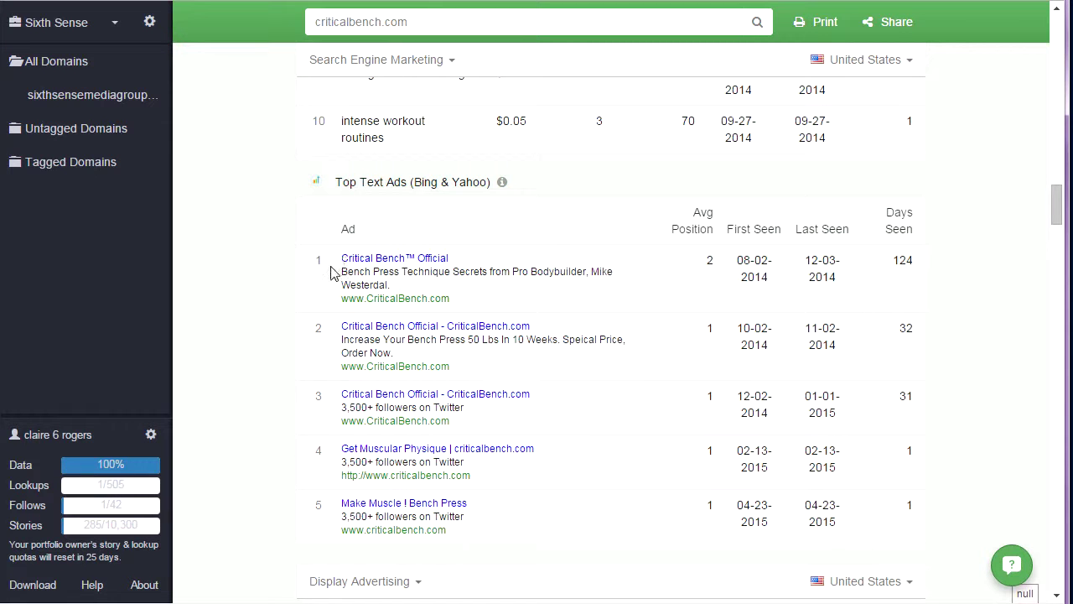
drag(491, 304, 341, 260)
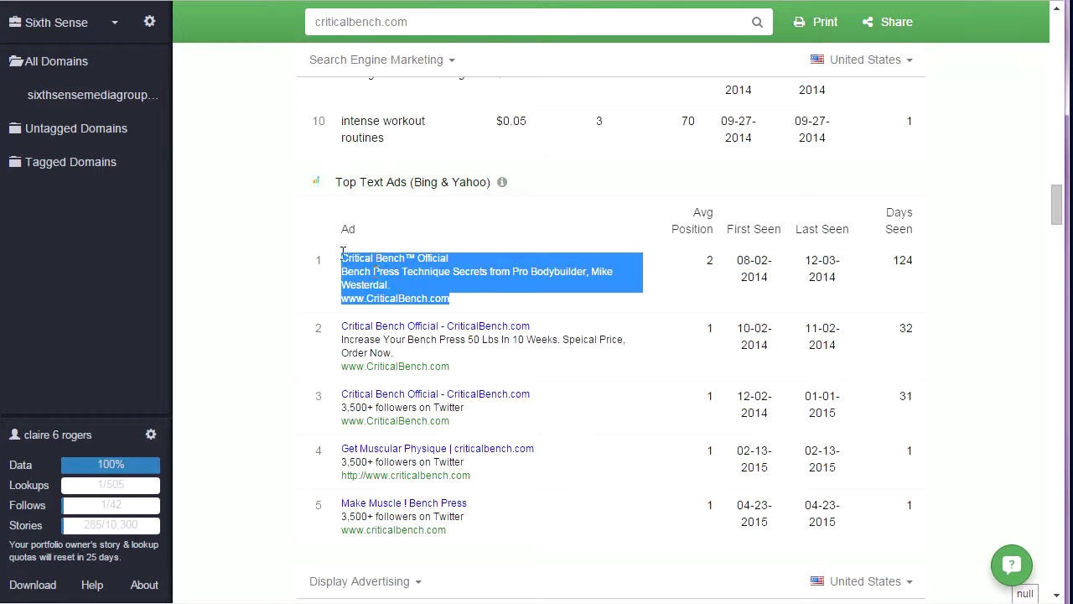
click(1012, 283)
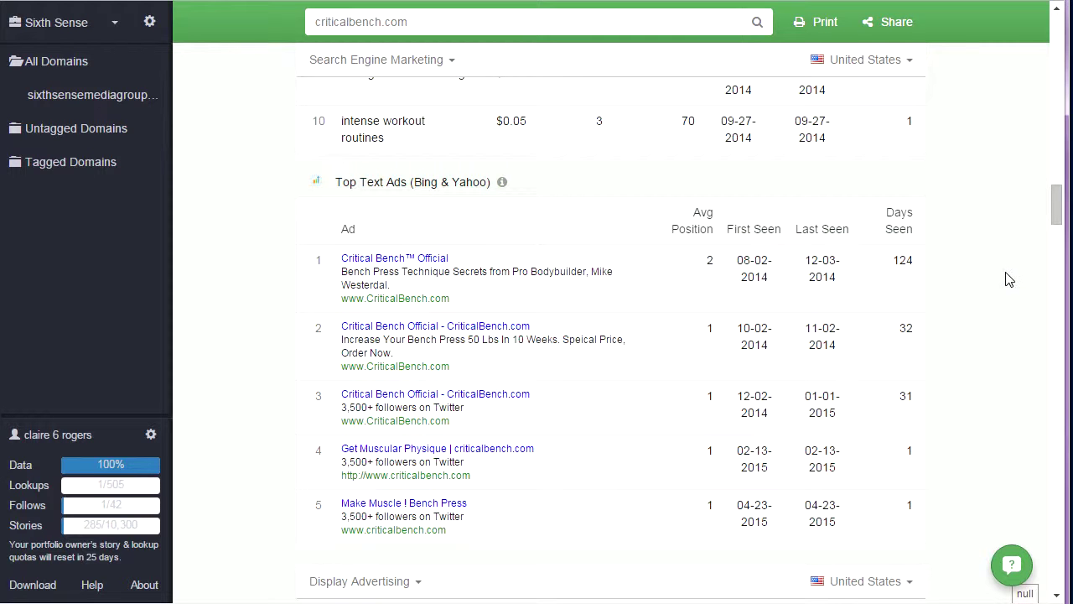
Step: Return to the start of the report and review the traffic estimates, from monthly visits through the traffic sources chart
drag(1058, 205, 1059, 31)
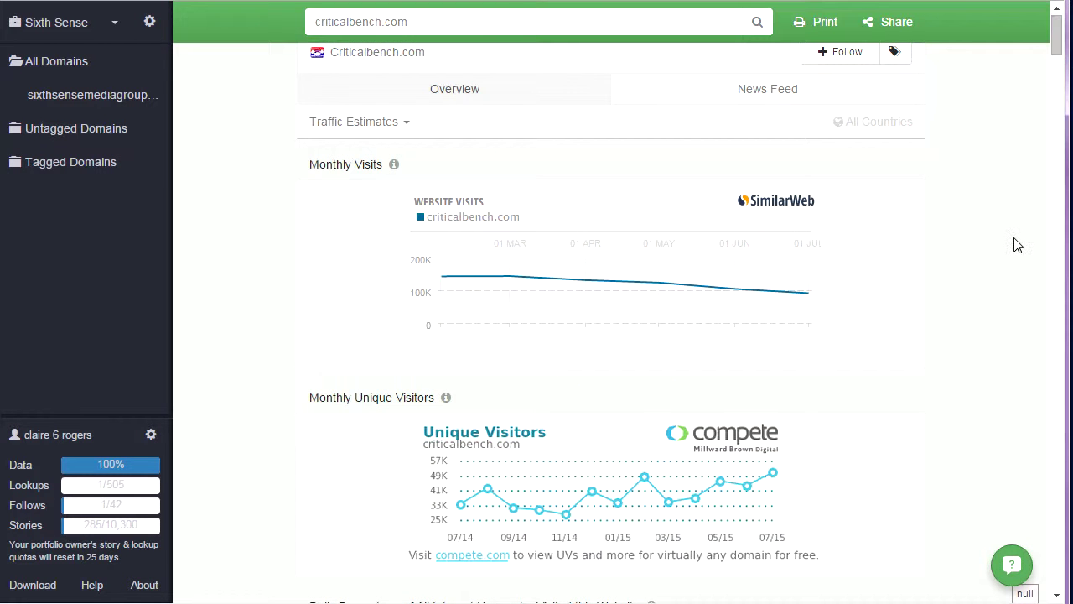
scroll(923, 268, down, 1)
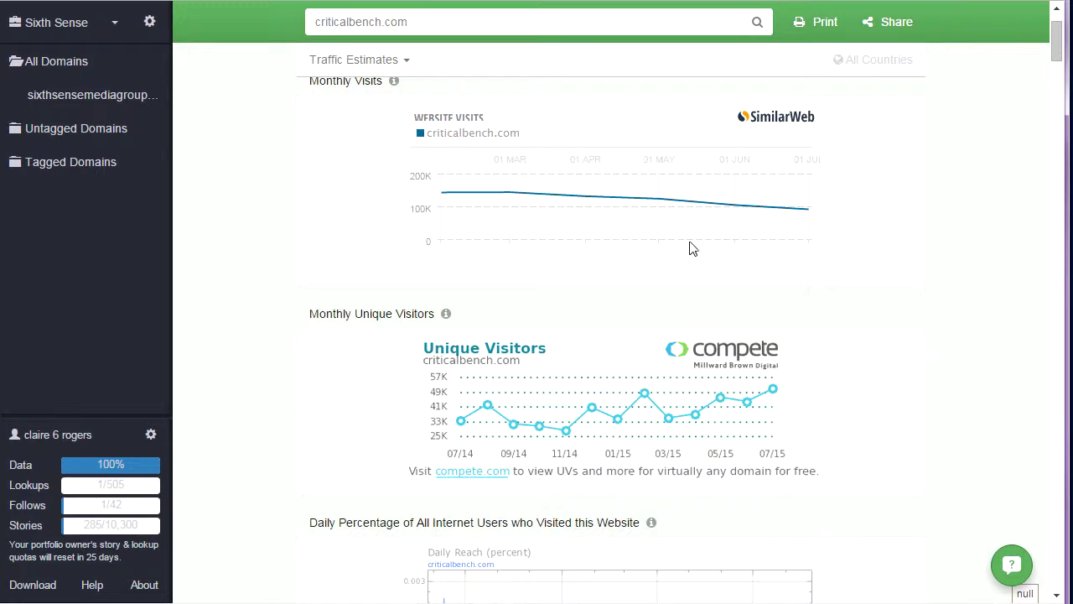
scroll(847, 270, down, 6)
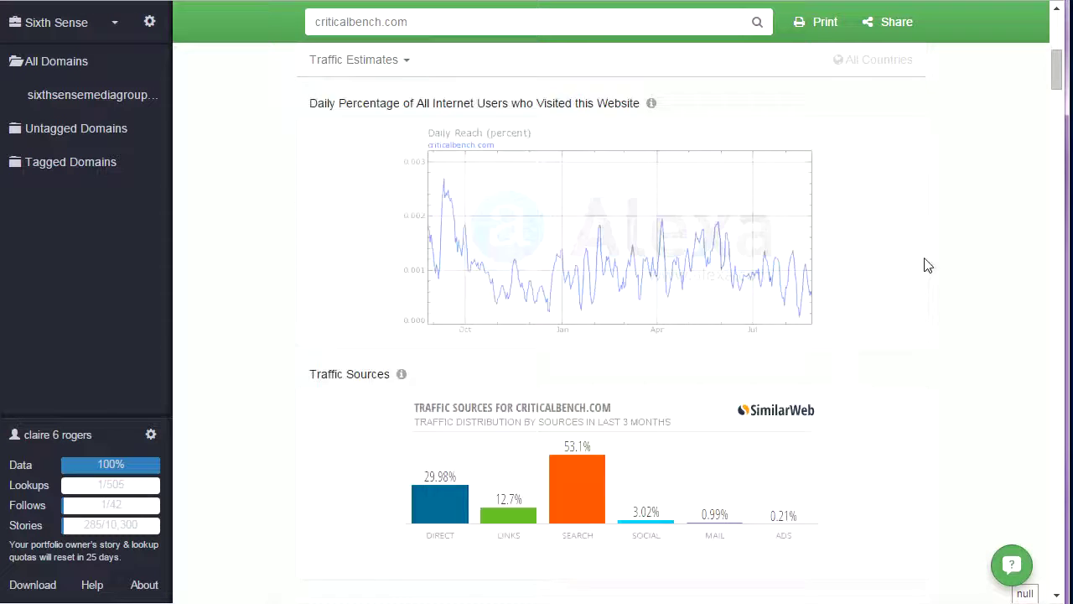
scroll(952, 276, down, 2)
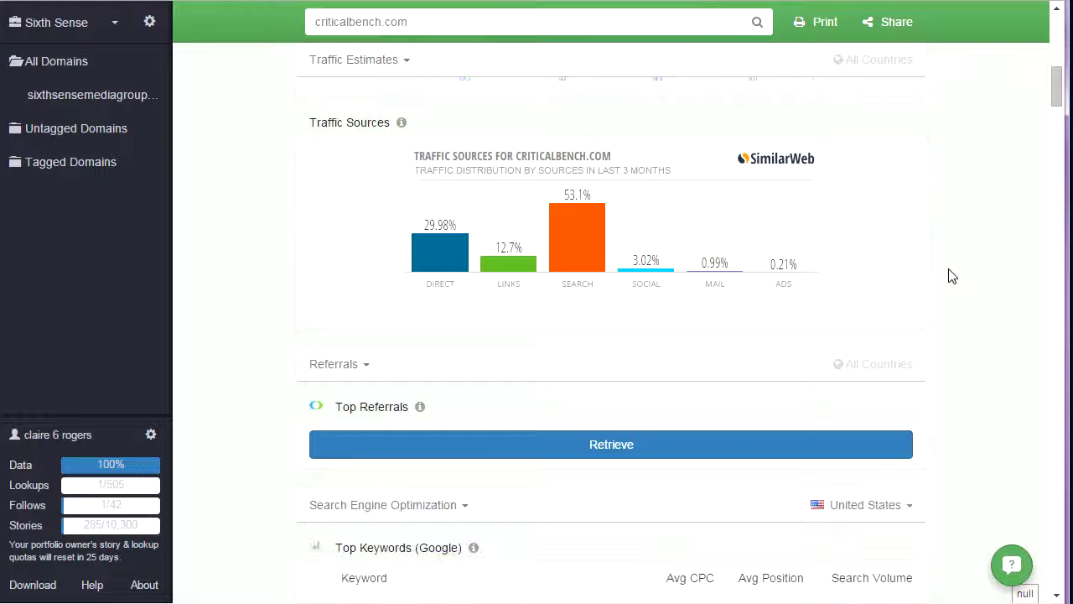
scroll(954, 285, down, 1)
scroll(962, 296, up, 2)
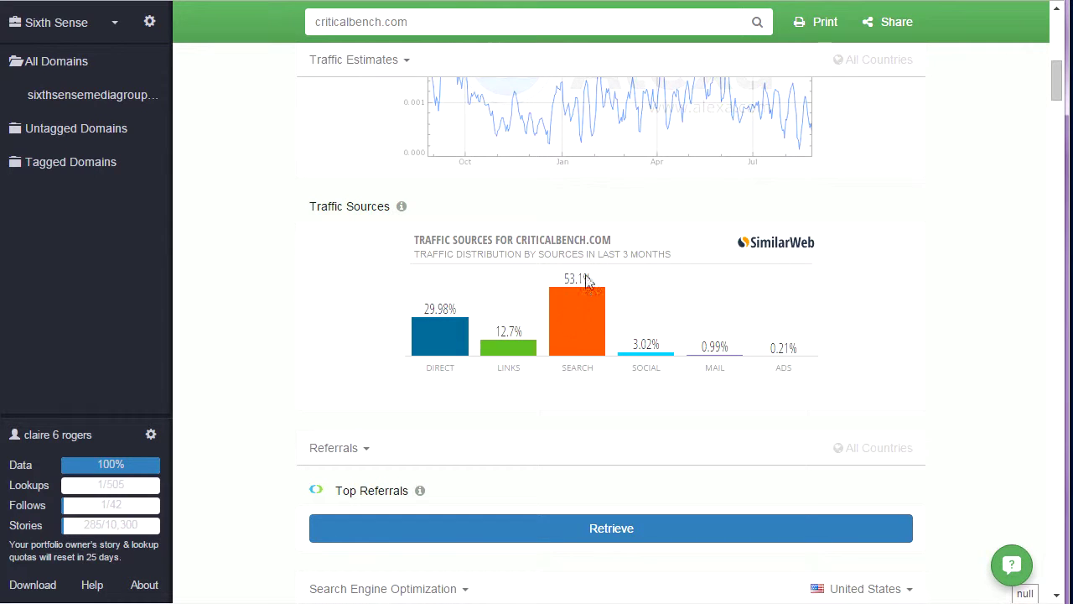
Step: Review the top Google keywords and the start of the top competitors list in the Search Engine Optimization section
scroll(591, 382, down, 4)
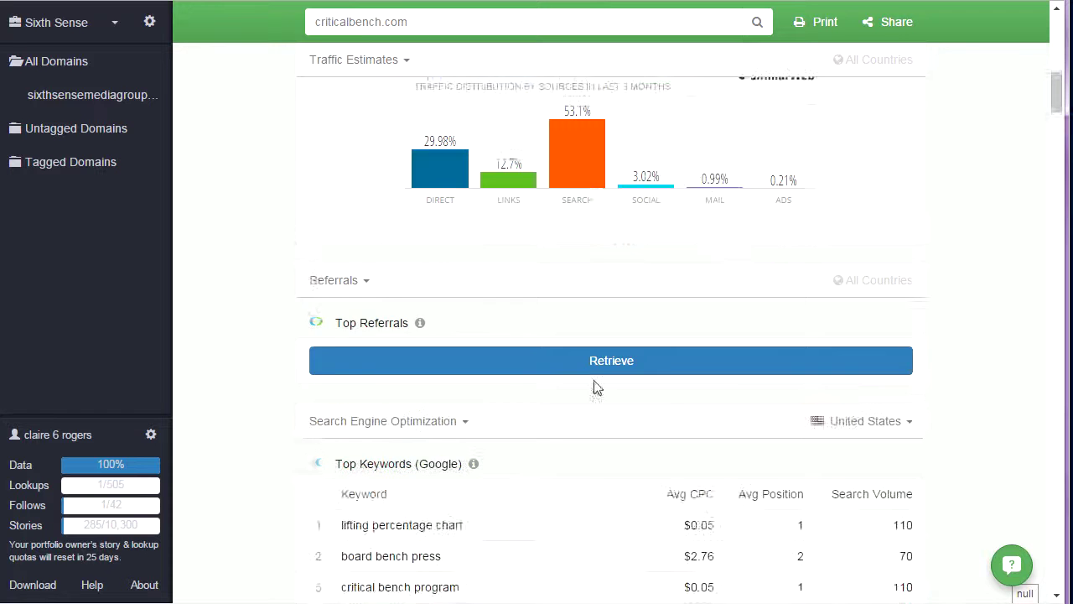
scroll(411, 362, down, 4)
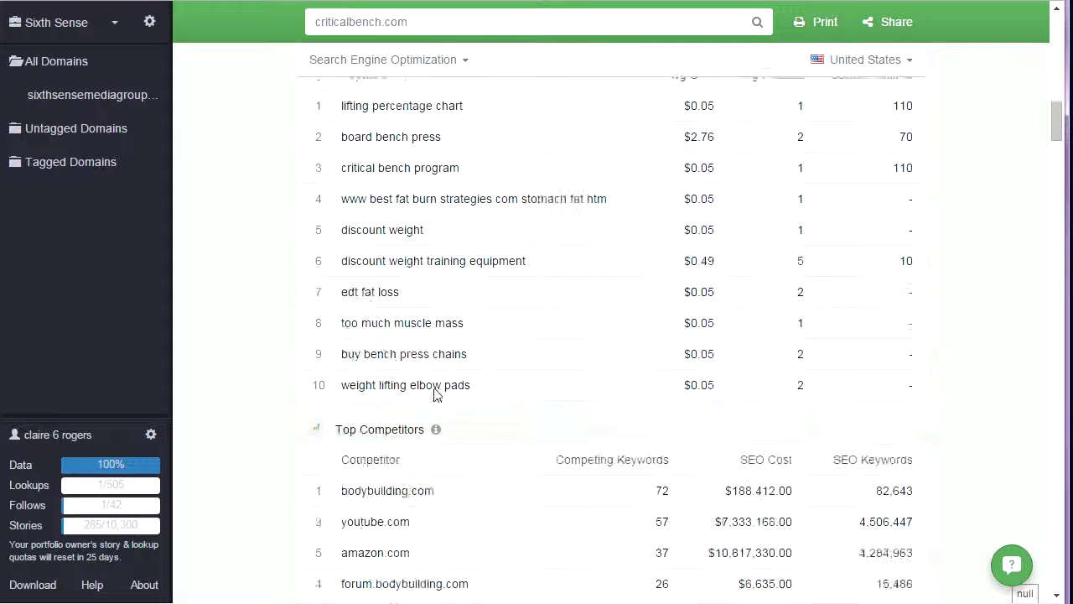
scroll(449, 395, down, 1)
scroll(457, 377, up, 2)
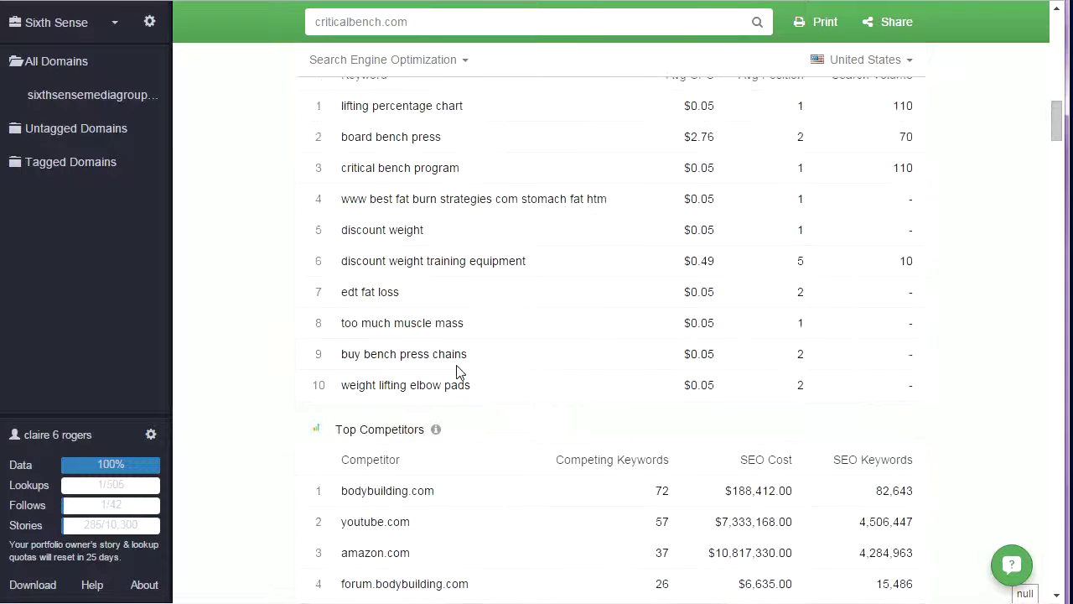
Step: Compare the traffic sources chart and Top Referrals section with the full list of top Google keywords
scroll(457, 371, up, 2)
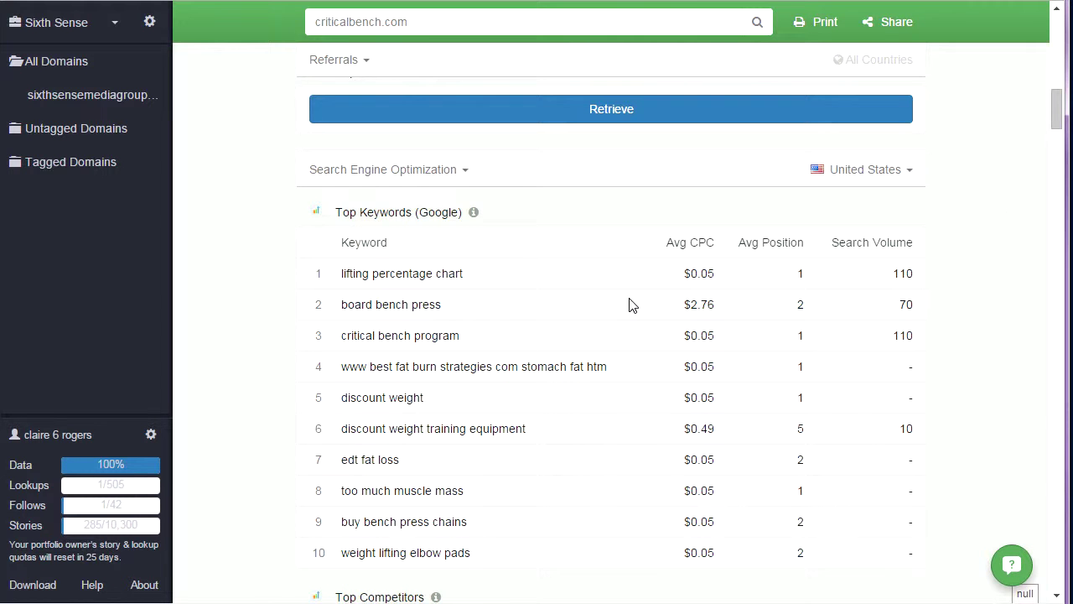
scroll(543, 364, up, 10)
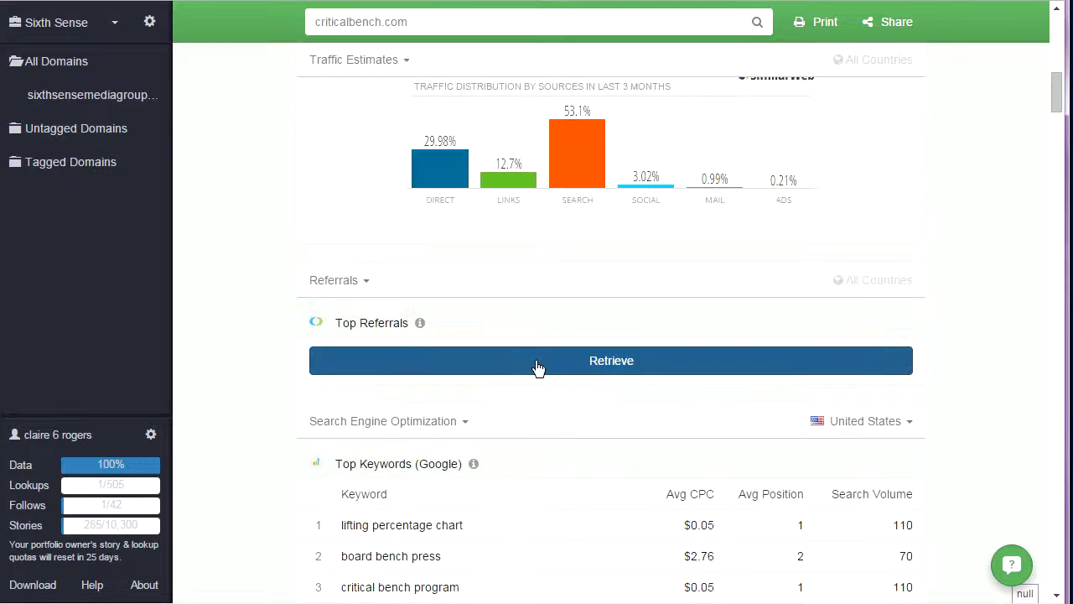
scroll(867, 361, down, 10)
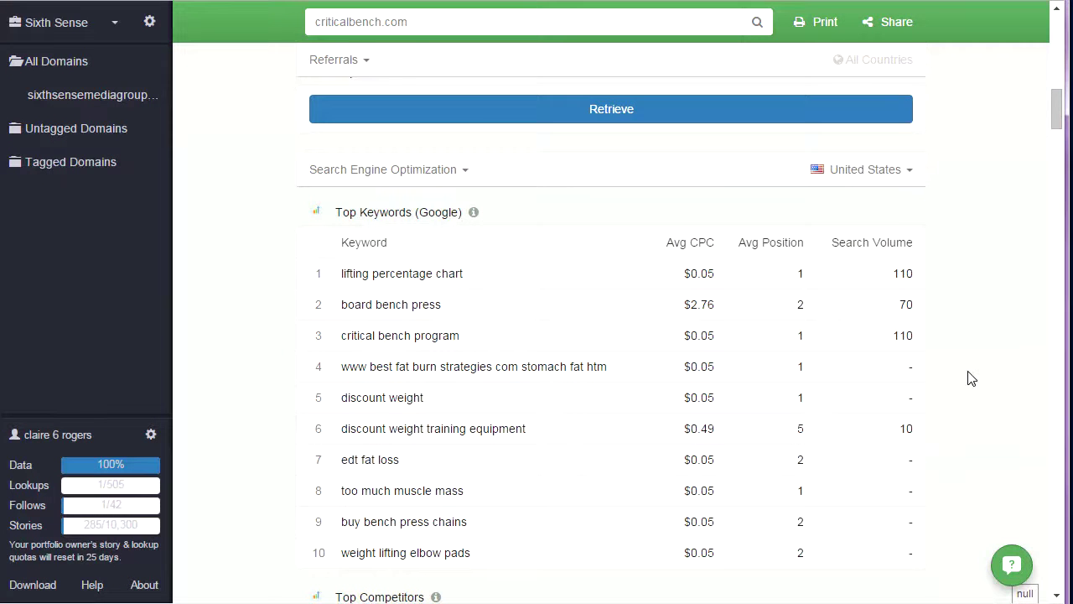
scroll(971, 379, down, 1)
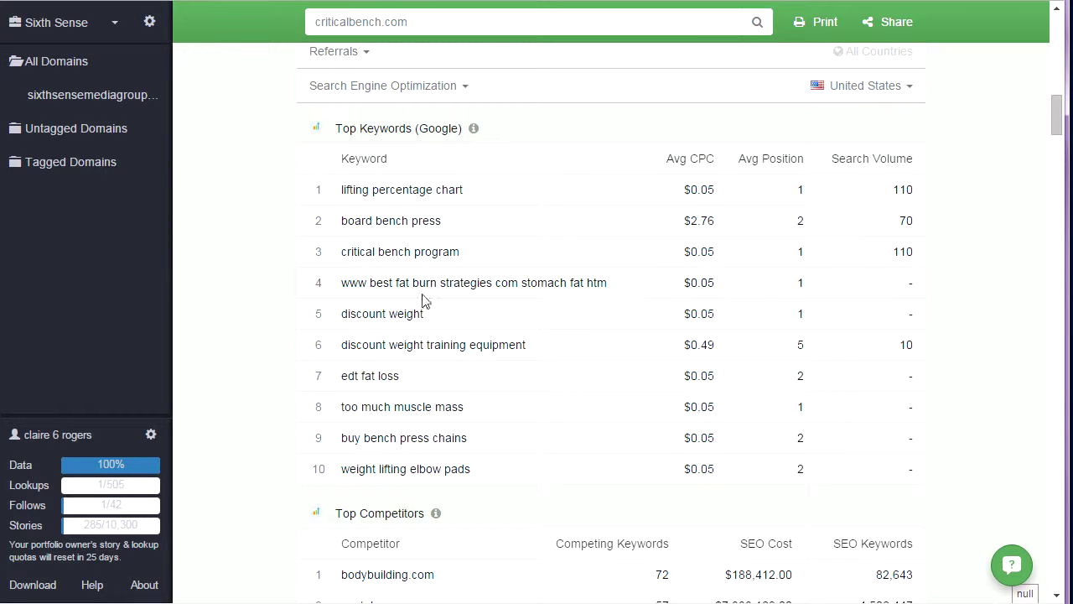
scroll(481, 434, down, 1)
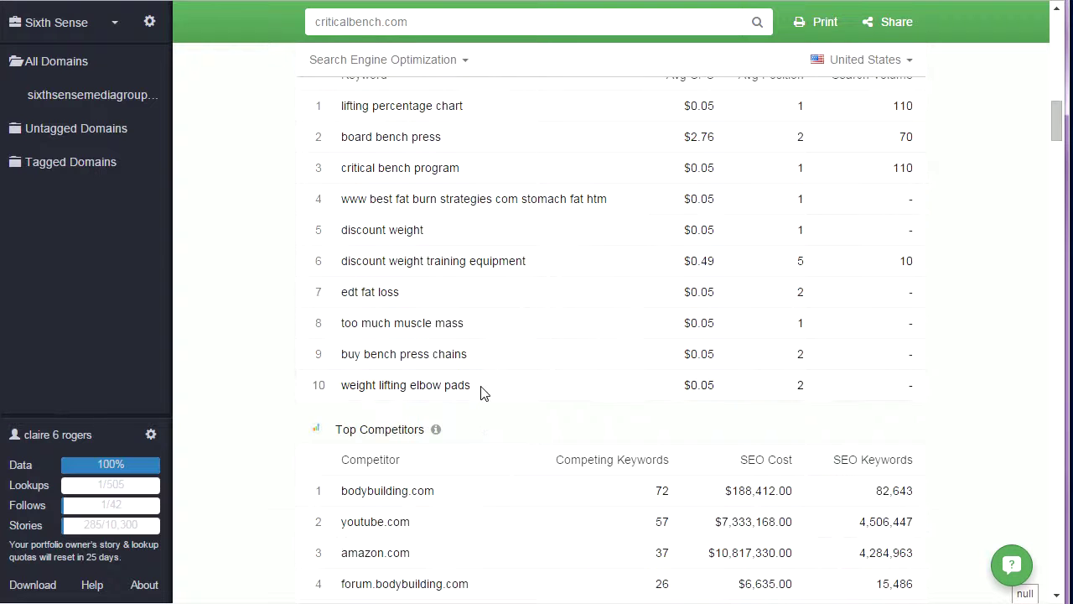
scroll(482, 391, up, 1)
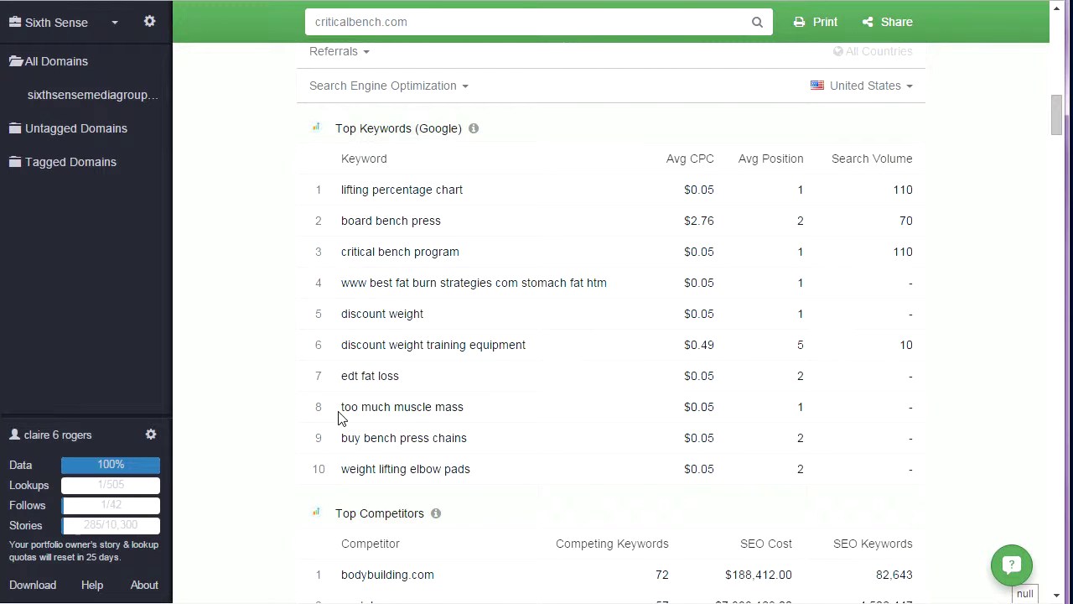
Step: Highlight the Google keywords "too much muscle mass", "buy bench press chains", "weight lifting elbow pads" and "lifting percentage chart" in turn
drag(341, 410, 461, 407)
drag(361, 438, 471, 438)
click(475, 442)
drag(357, 466, 482, 467)
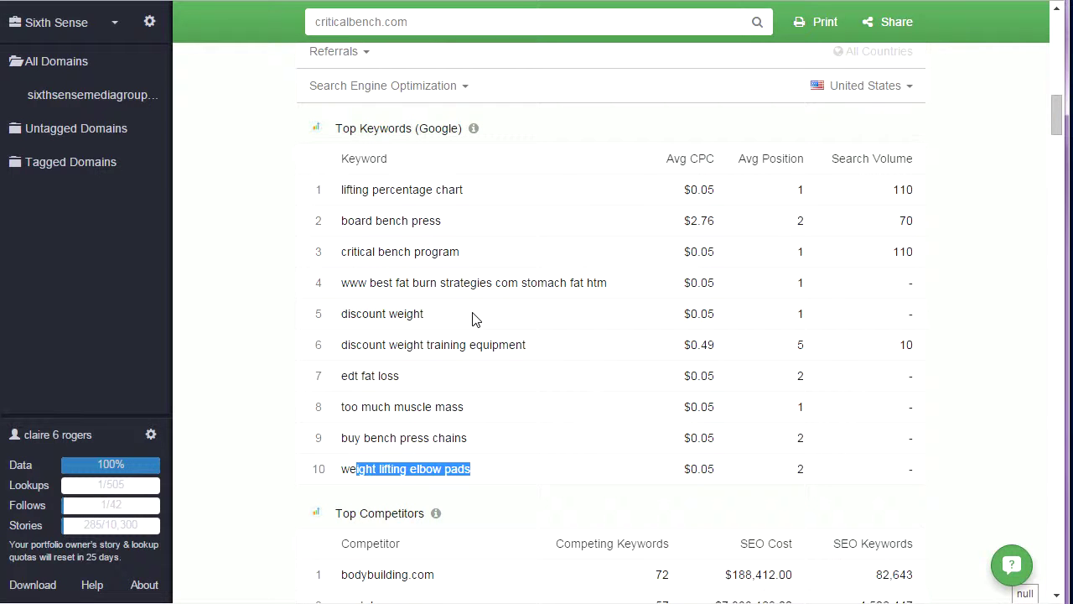
scroll(484, 321, down, 1)
scroll(512, 296, up, 1)
drag(347, 192, 443, 193)
Step: Skim the report from the top competitors through display advertising to the latest web and Twitter mentions
scroll(539, 315, down, 10)
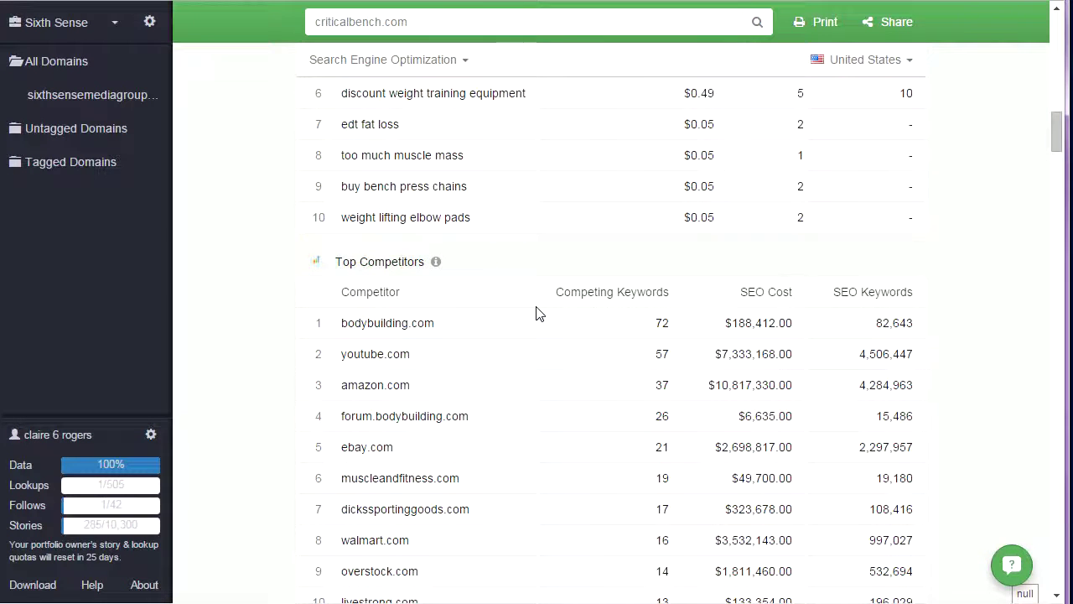
scroll(539, 321, down, 15)
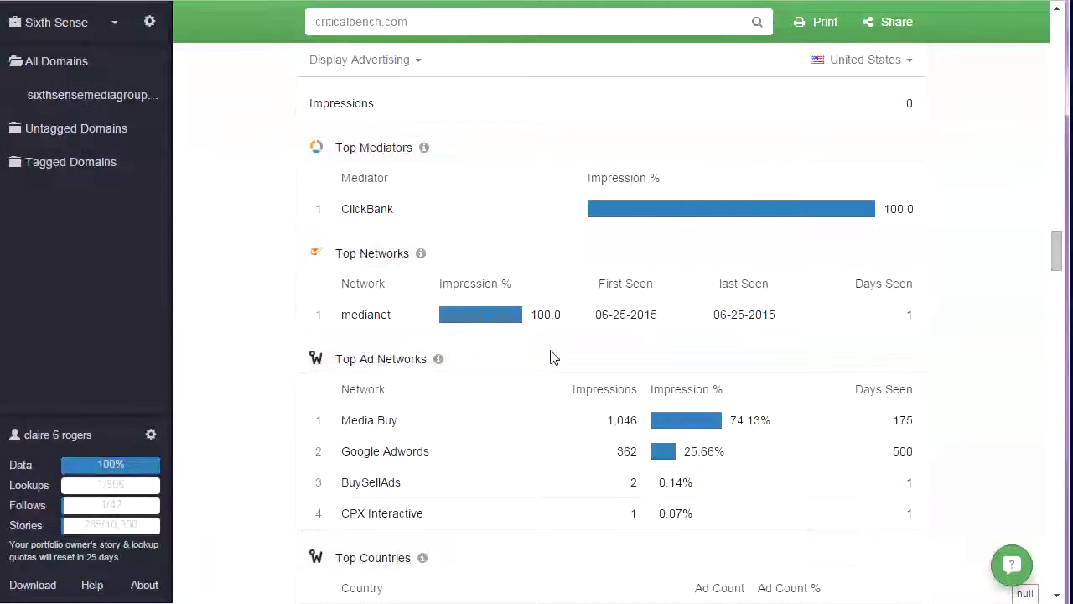
scroll(557, 377, down, 15)
scroll(556, 401, down, 15)
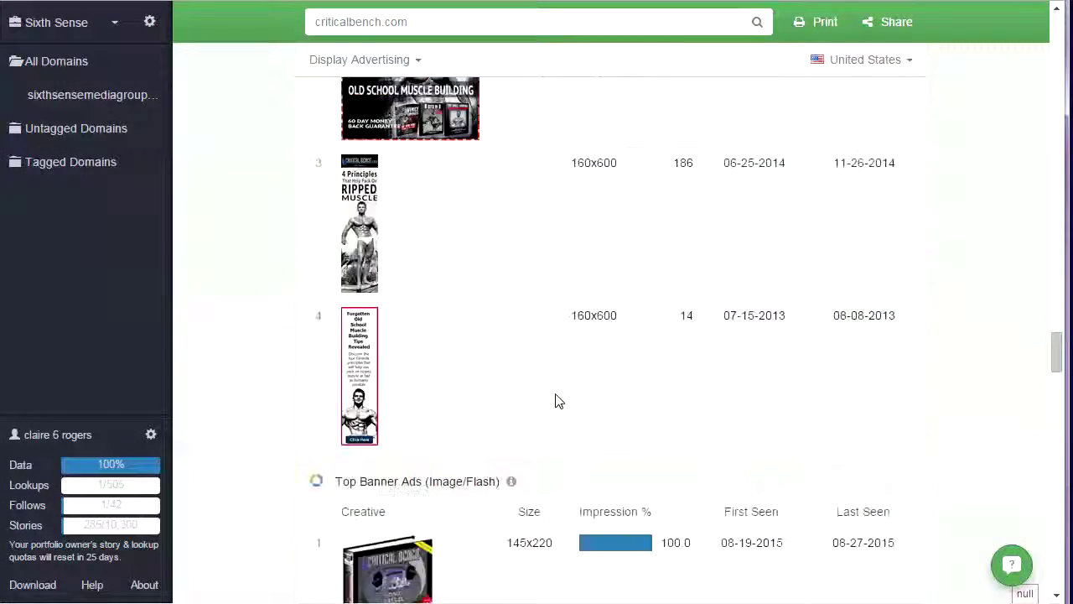
scroll(543, 399, down, 15)
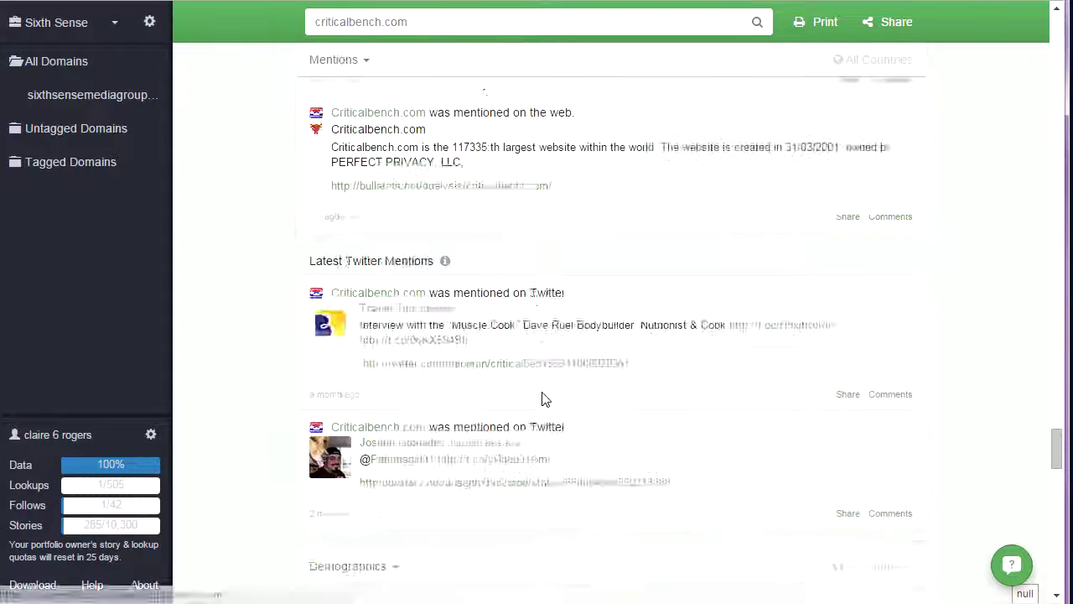
scroll(528, 375, down, 3)
Step: Go back to the Display Advertising section and review its top countries, placements and banner ads
scroll(518, 378, up, 15)
scroll(517, 383, up, 15)
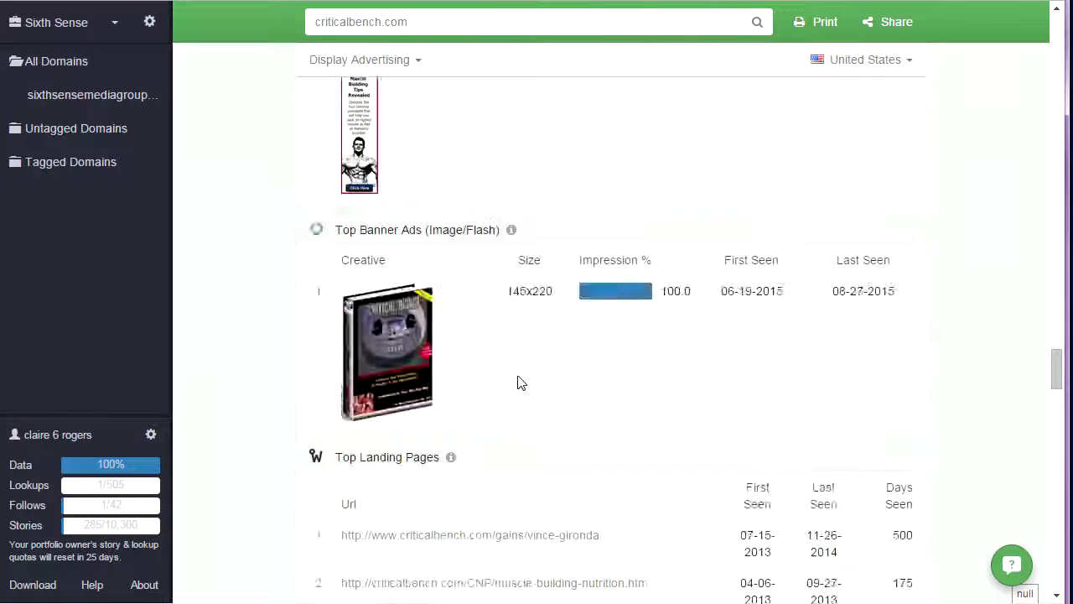
scroll(479, 382, up, 2)
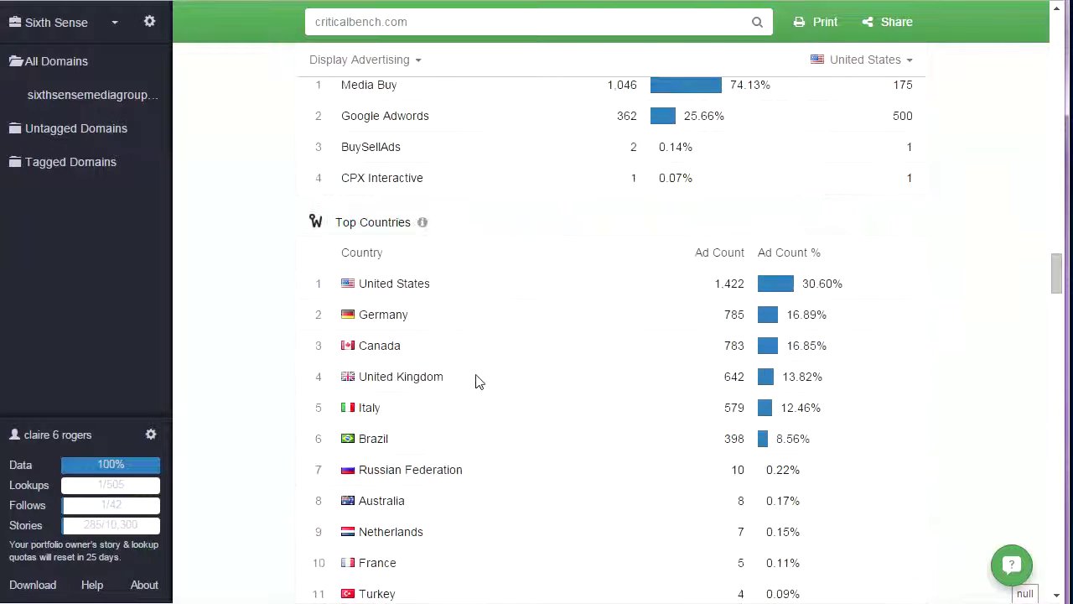
scroll(421, 506, down, 1)
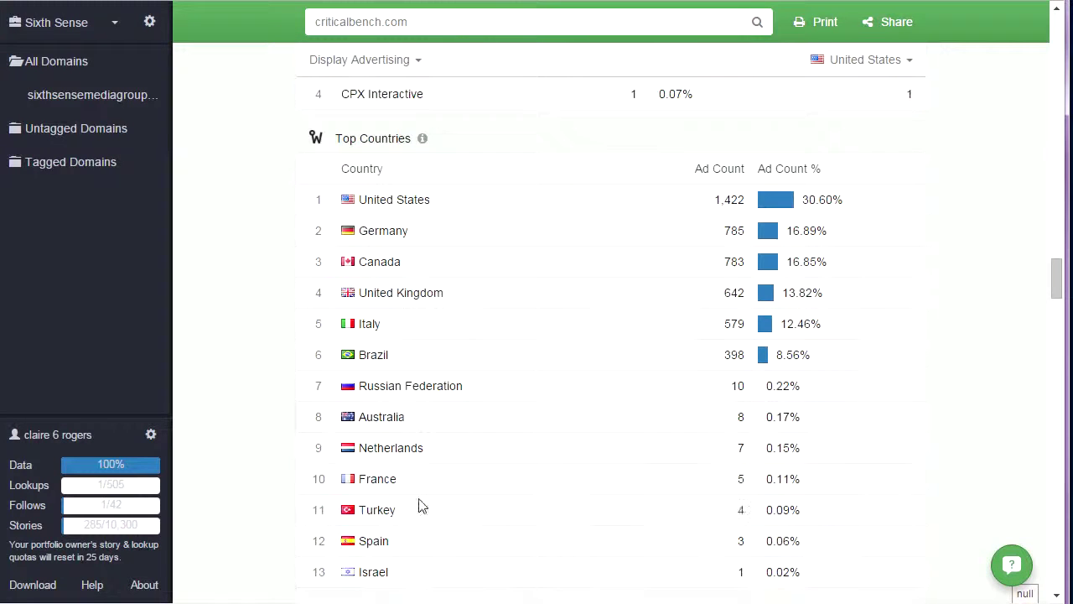
scroll(460, 429, down, 1)
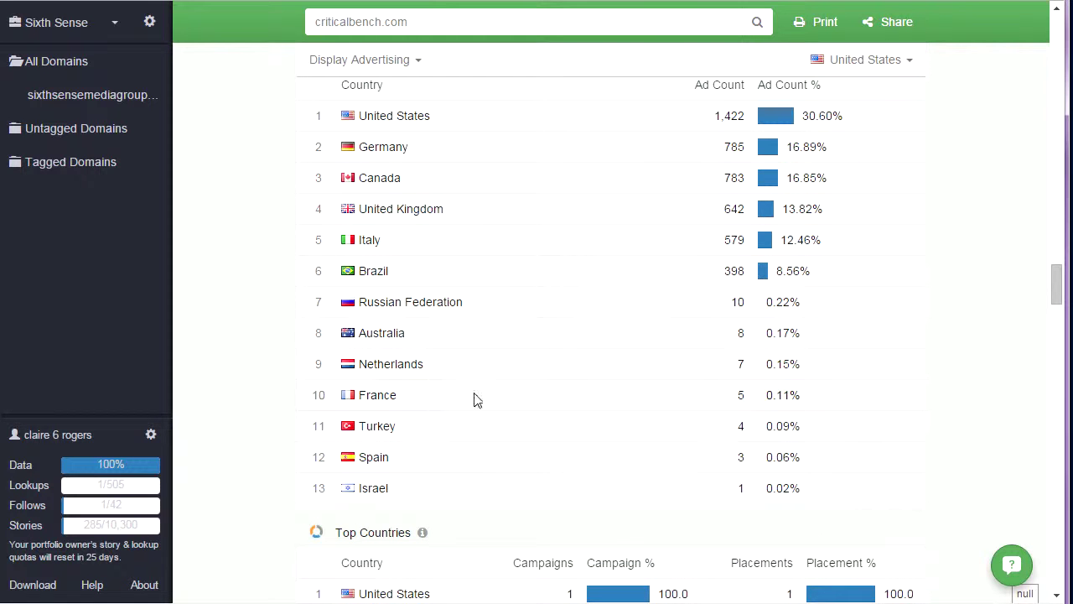
scroll(475, 400, down, 2)
scroll(513, 385, down, 4)
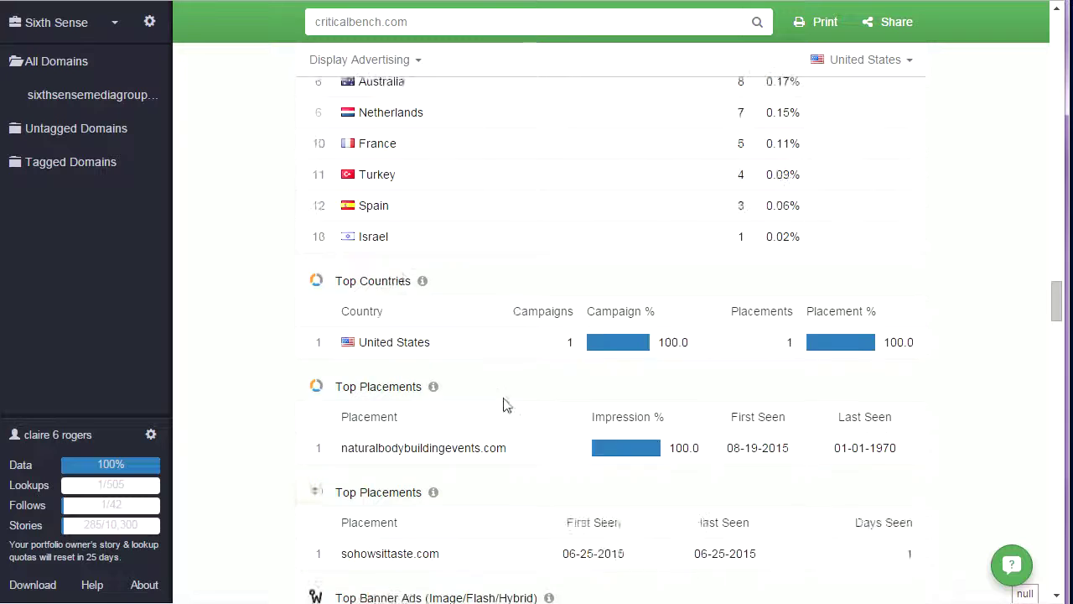
scroll(505, 419, down, 6)
scroll(503, 424, down, 12)
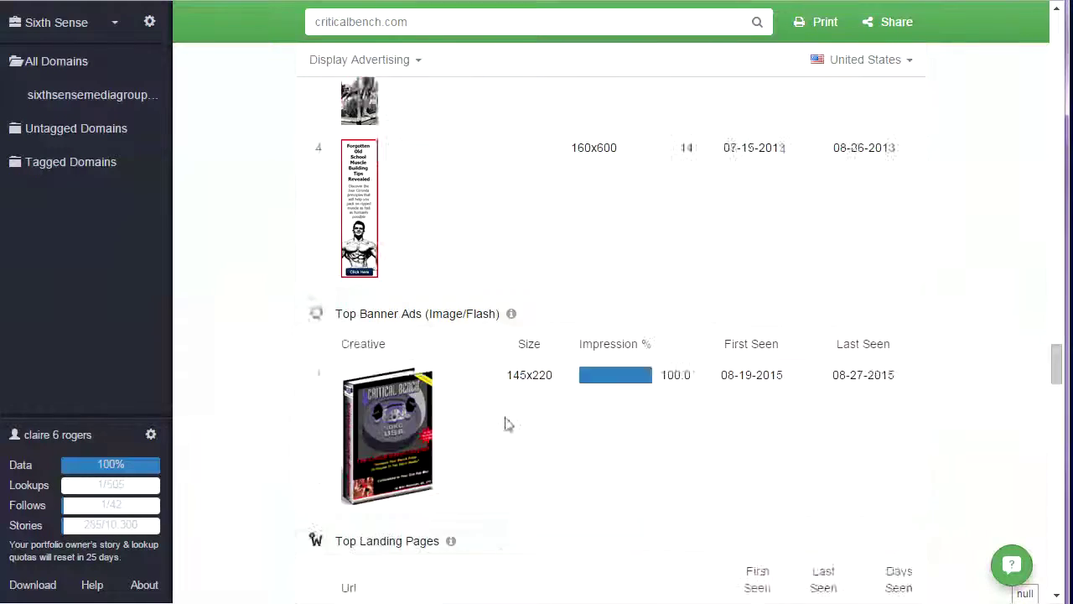
Step: Examine the age groups in Demographics, highlighting the brackets from 45-54 upward, 25-34 to 35-44, and 18-24
scroll(493, 445, down, 11)
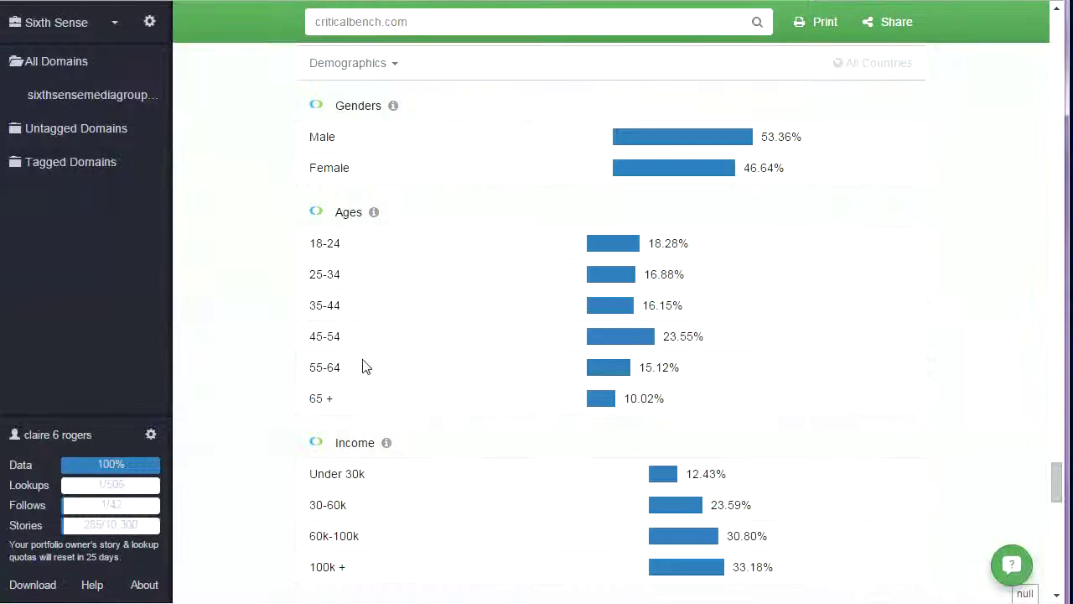
drag(311, 334, 434, 387)
click(414, 341)
drag(312, 275, 383, 308)
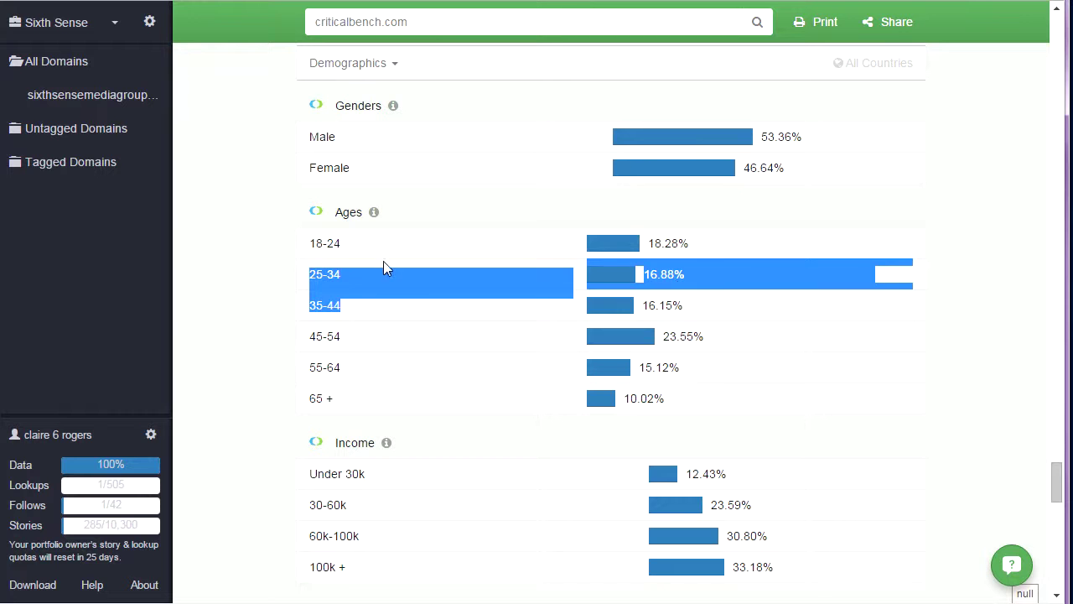
drag(347, 249, 317, 244)
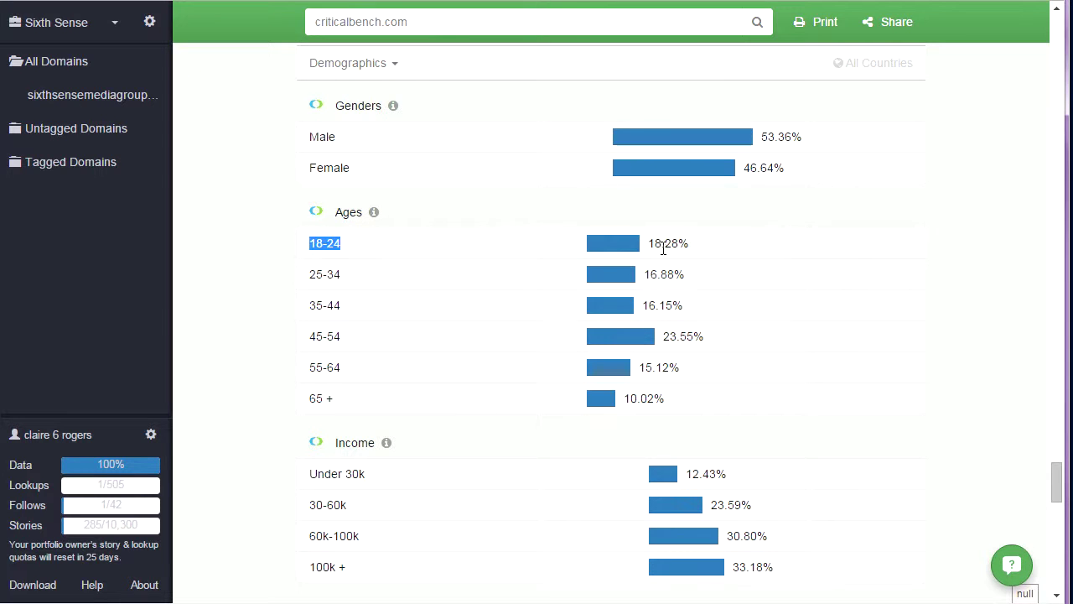
Step: Examine the Income breakdown in Demographics and highlight the 60k-100k and 100k + brackets
scroll(723, 256, down, 1)
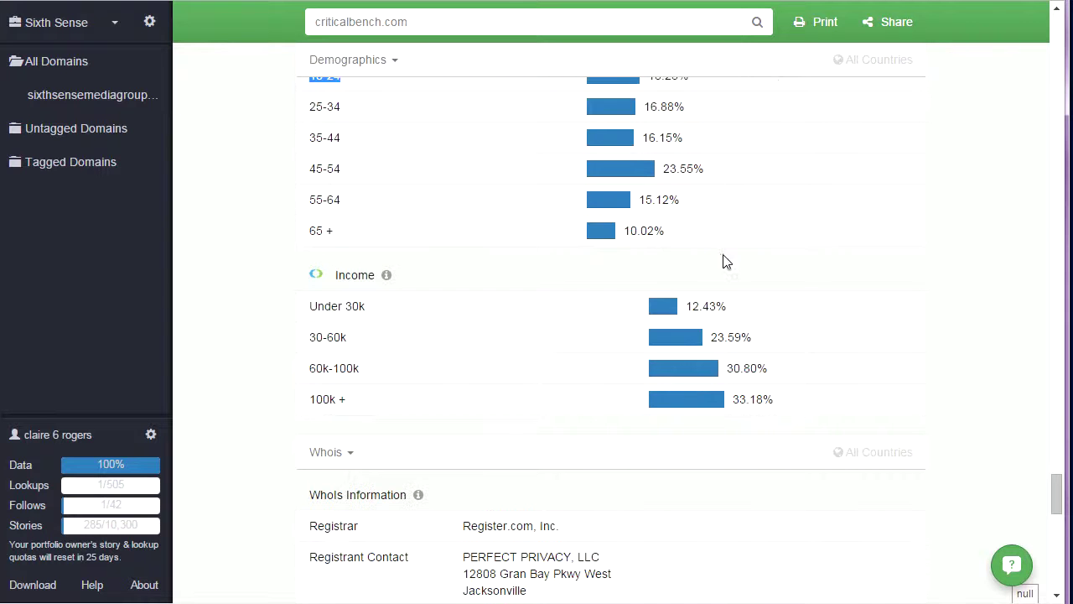
scroll(621, 335, down, 1)
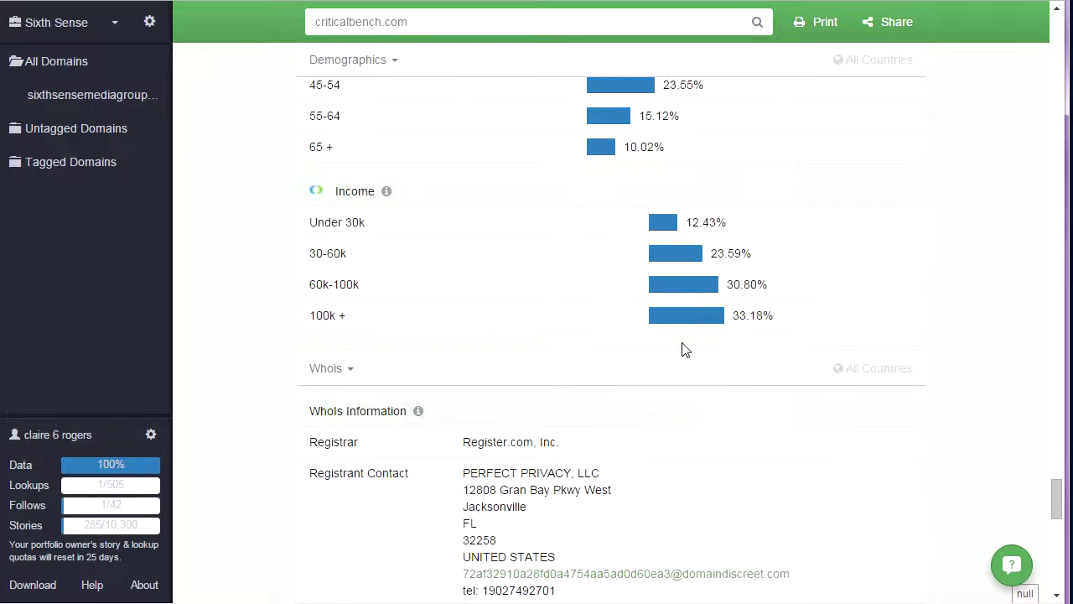
drag(311, 285, 464, 313)
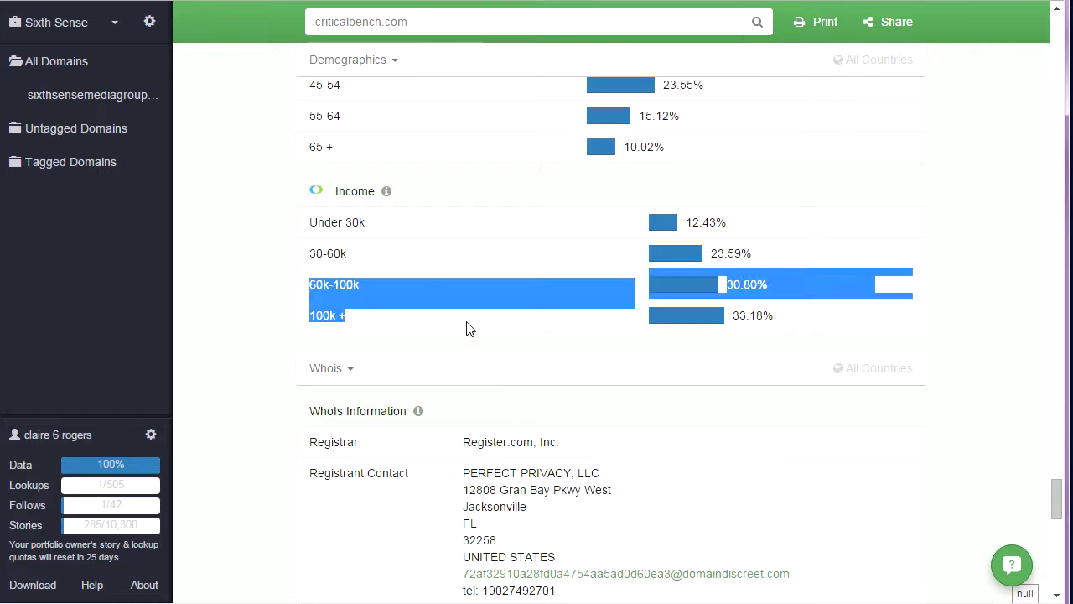
Step: Look back over the mentions, banner ads, ad placements and ad networks
scroll(492, 328, up, 20)
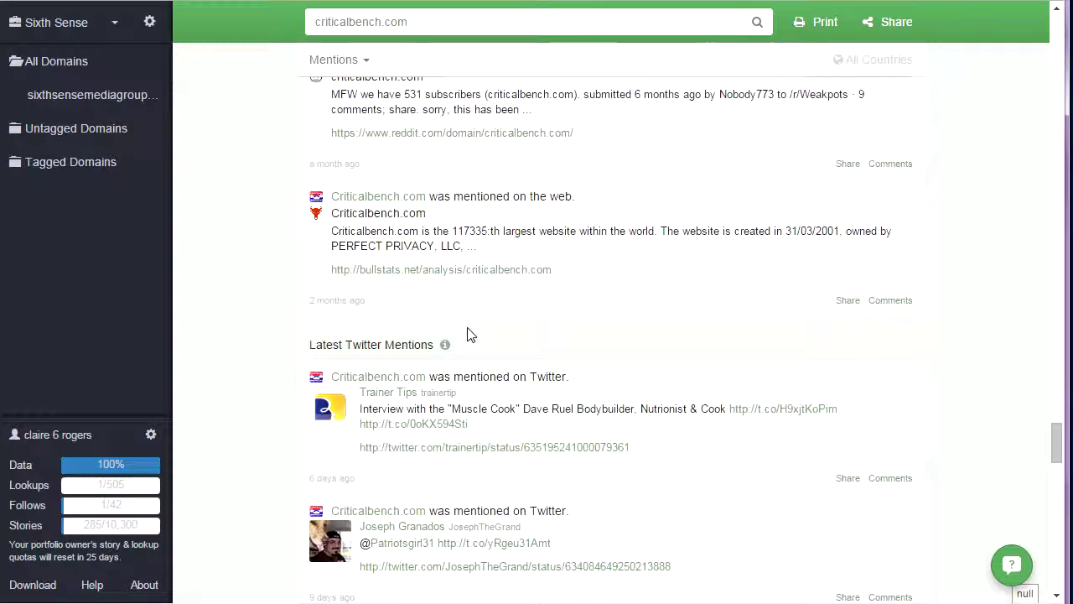
scroll(456, 327, up, 10)
scroll(481, 395, down, 5)
scroll(489, 409, down, 3)
scroll(554, 352, up, 10)
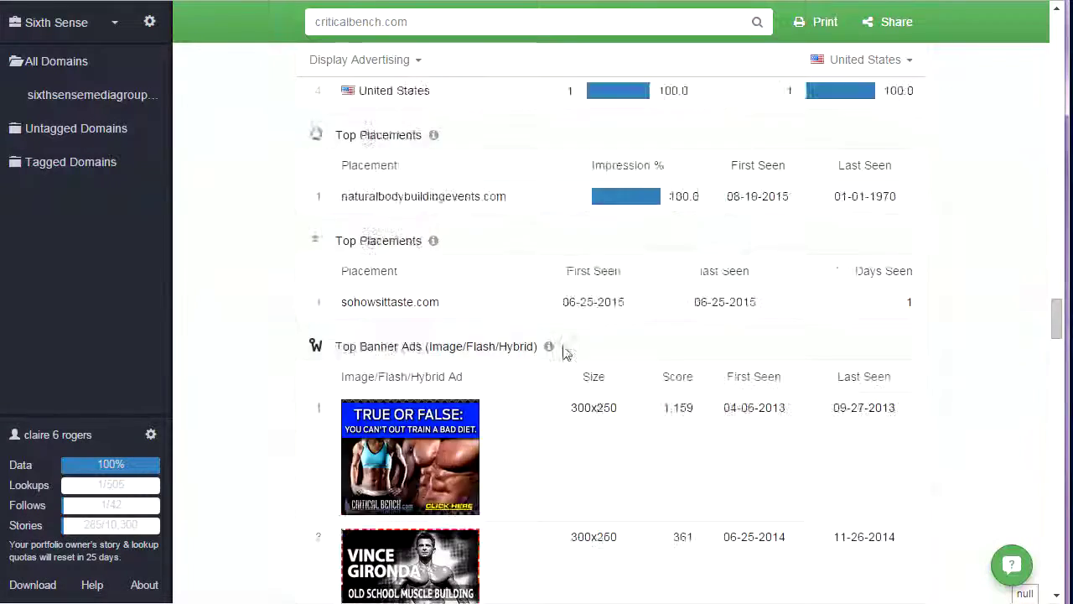
scroll(486, 364, up, 3)
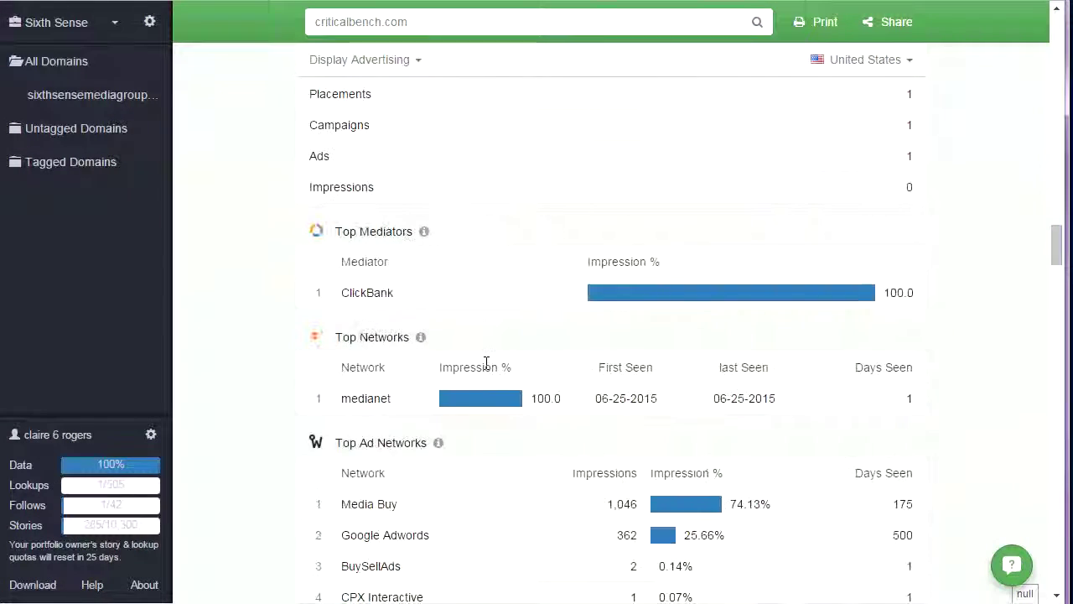
Step: Return to the SEO Top Competitors list and highlight bodybuilding.com, muscleandfitness.com and dickssportinggoods.com in turn
scroll(477, 369, up, 7)
scroll(477, 369, up, 10)
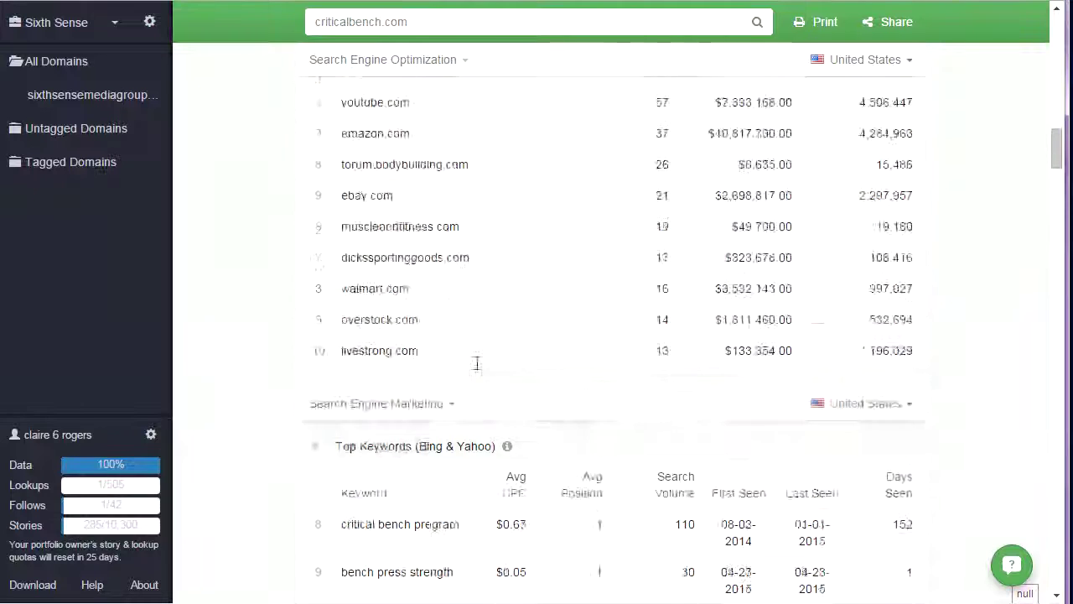
scroll(382, 322, down, 1)
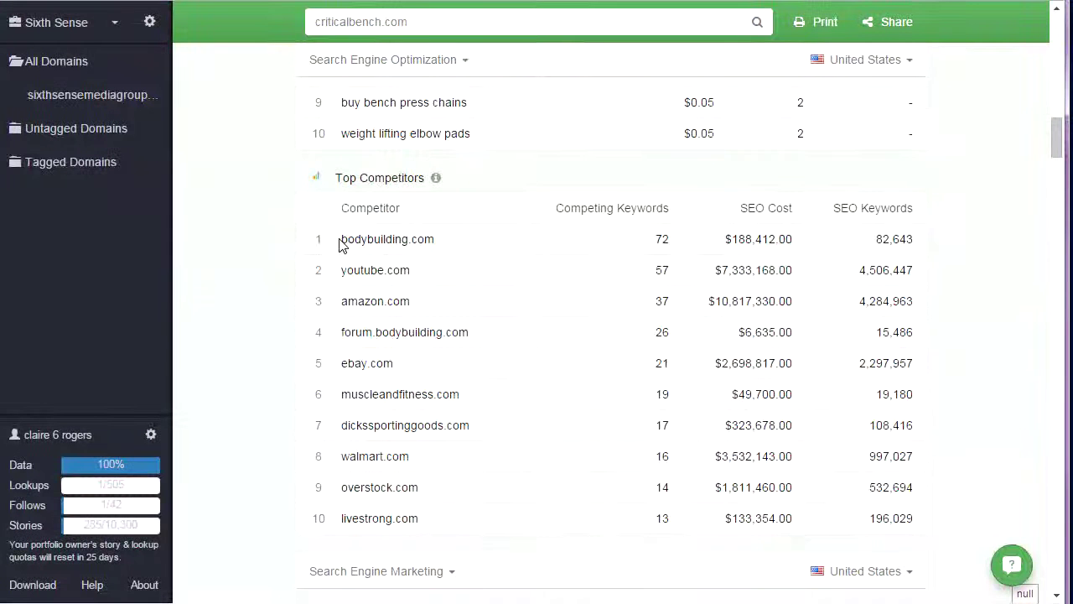
drag(340, 240, 447, 241)
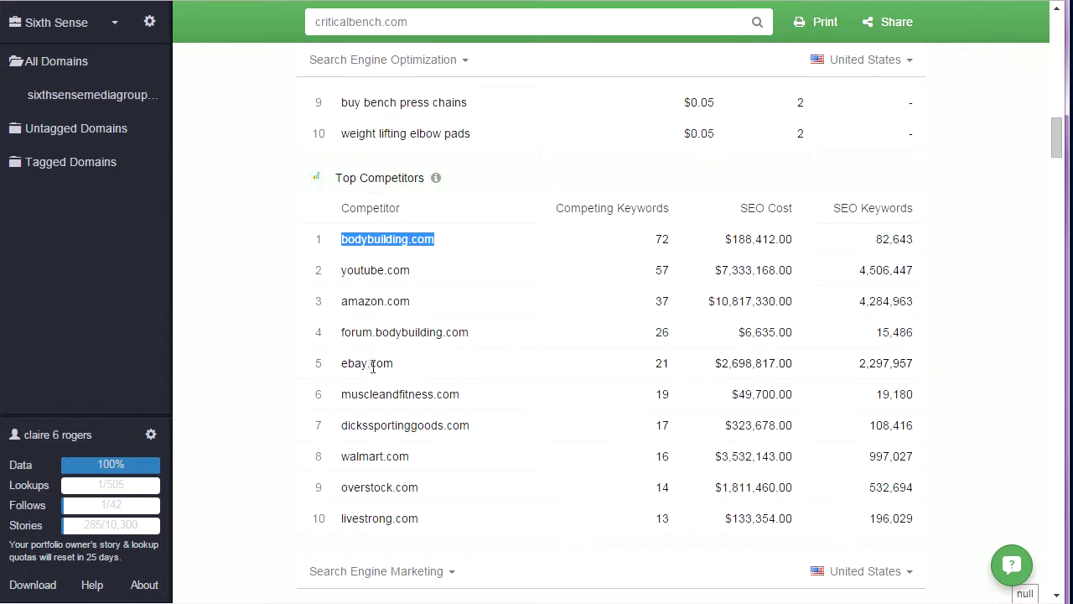
double_click(364, 396)
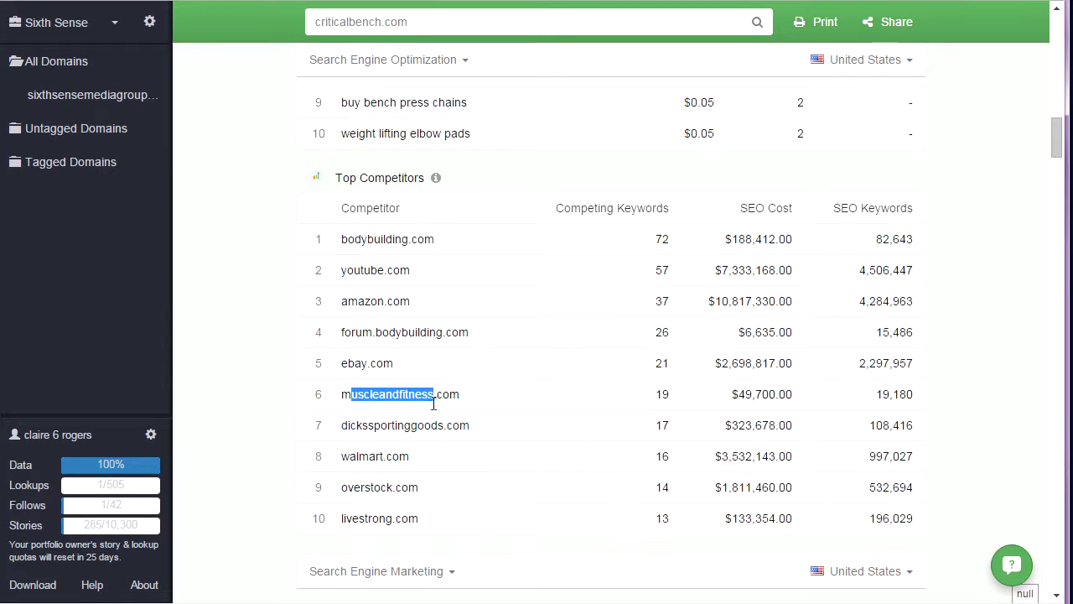
click(356, 430)
drag(354, 429, 474, 429)
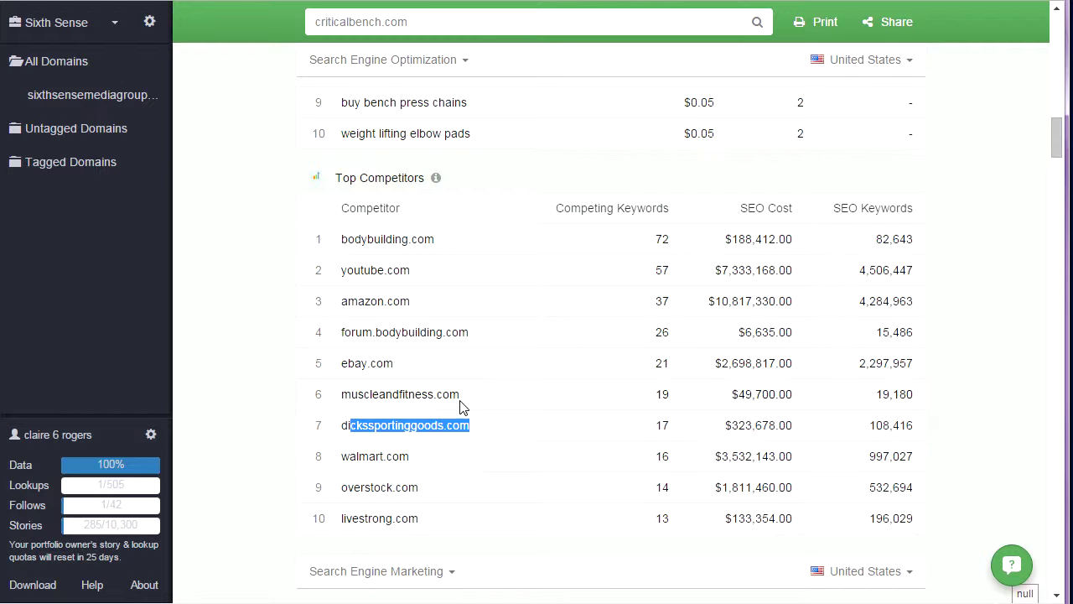
Step: Return to the start of the report and look over the traffic estimates, referrals and top Google keywords once more
scroll(459, 405, up, 4)
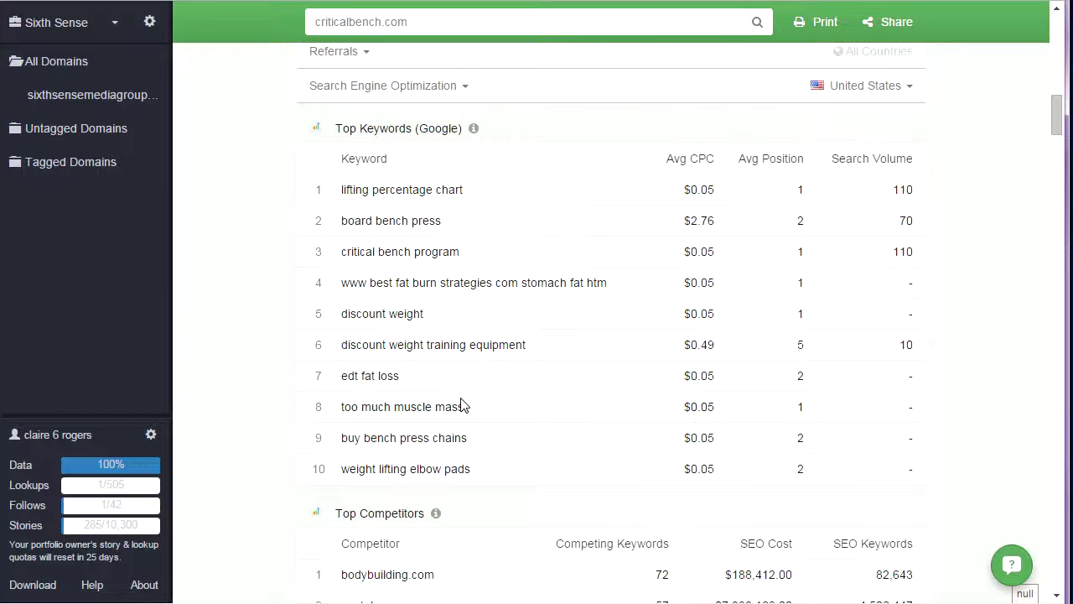
scroll(461, 404, up, 15)
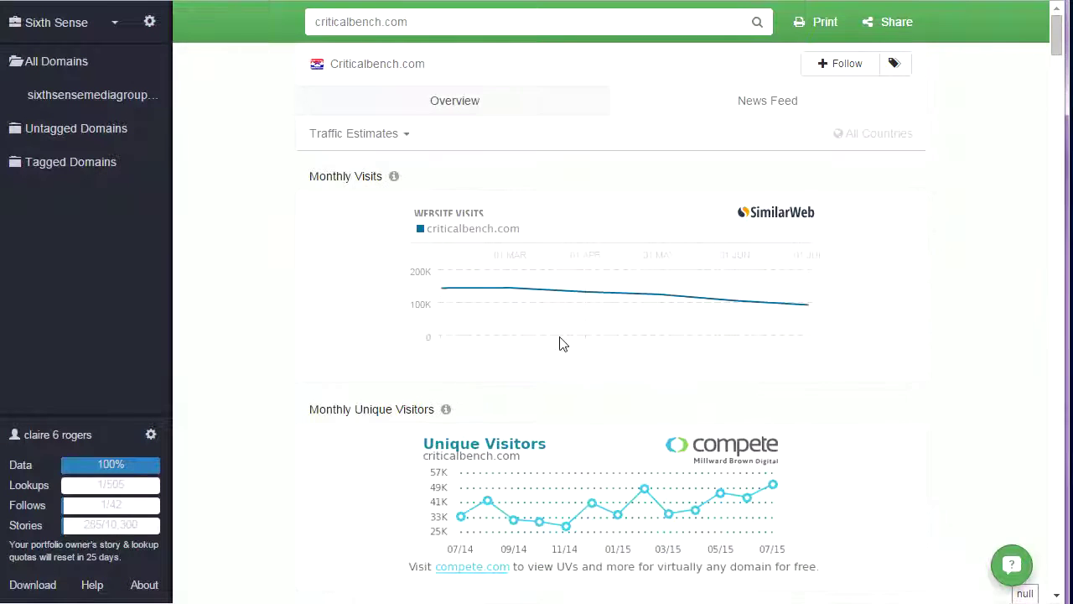
scroll(1006, 210, down, 2)
scroll(1007, 214, down, 10)
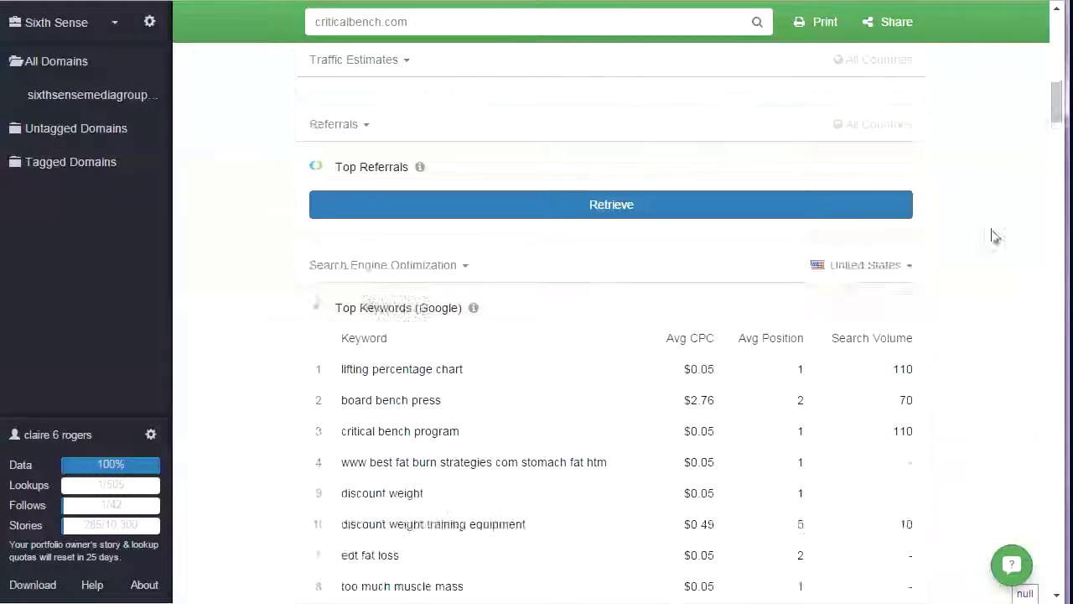
scroll(578, 322, up, 10)
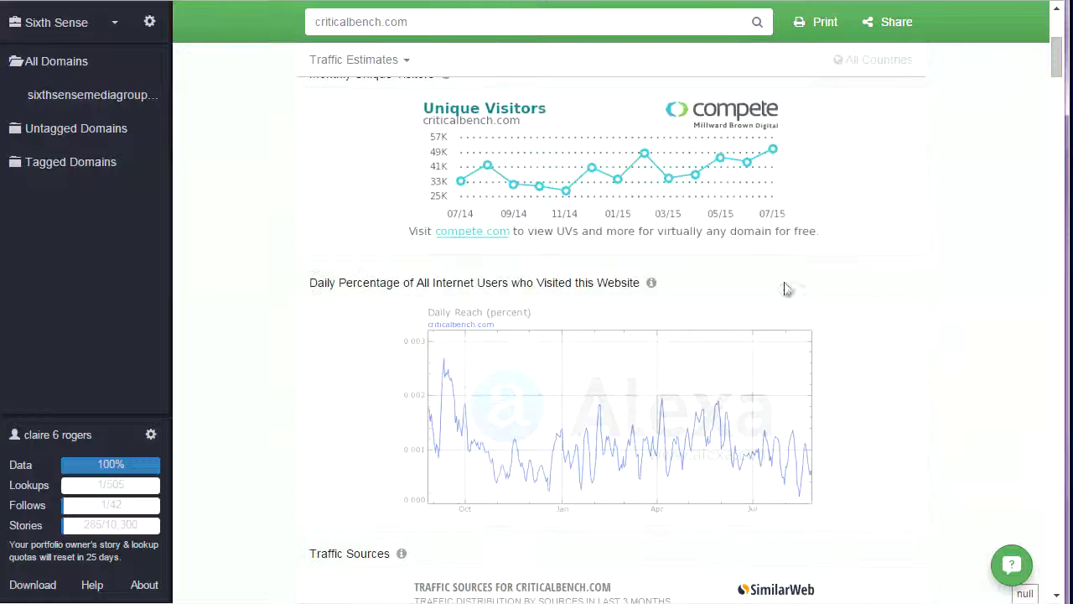
Step: Look over the traffic sources, Google keywords and competitors again, continuing to the Bing & Yahoo keywords
scroll(935, 292, up, 4)
scroll(540, 352, down, 10)
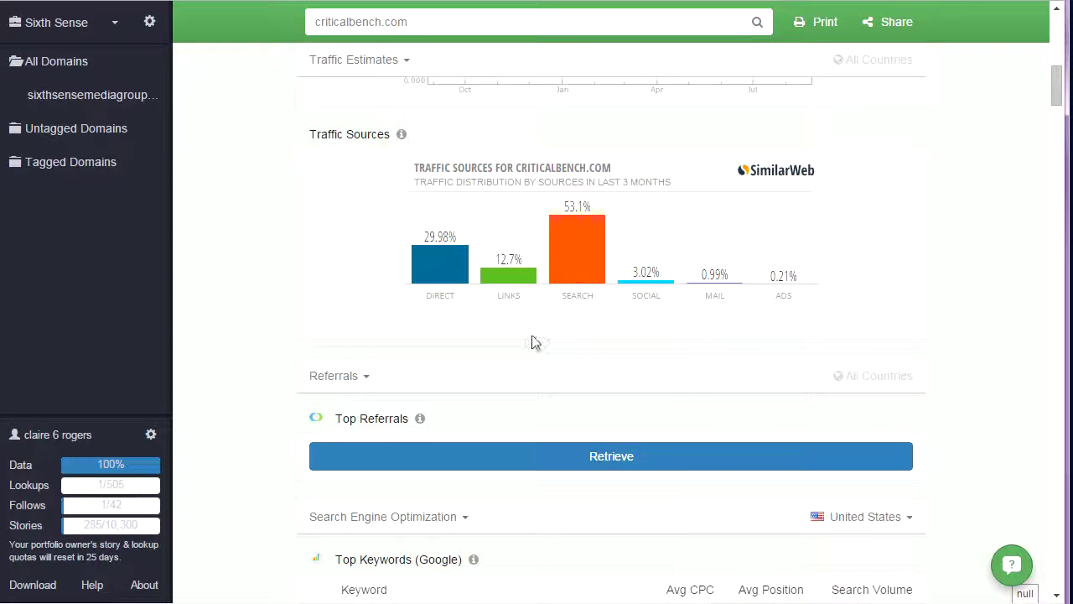
scroll(532, 340, down, 7)
scroll(521, 386, down, 14)
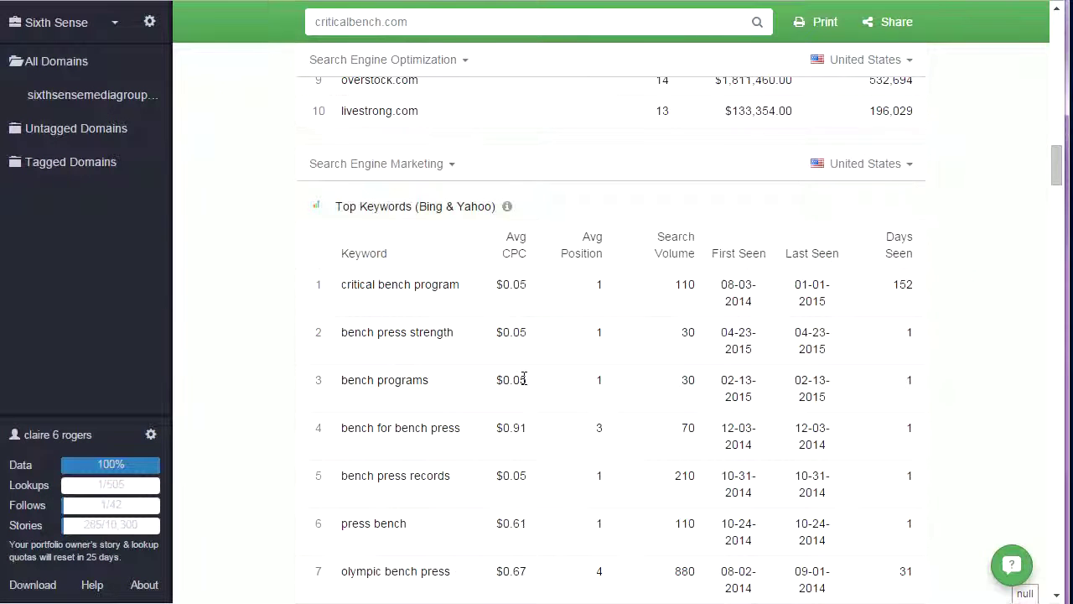
Step: Review the Display Advertising overview and mediators, and highlight medianet under Top Networks
scroll(424, 386, down, 7)
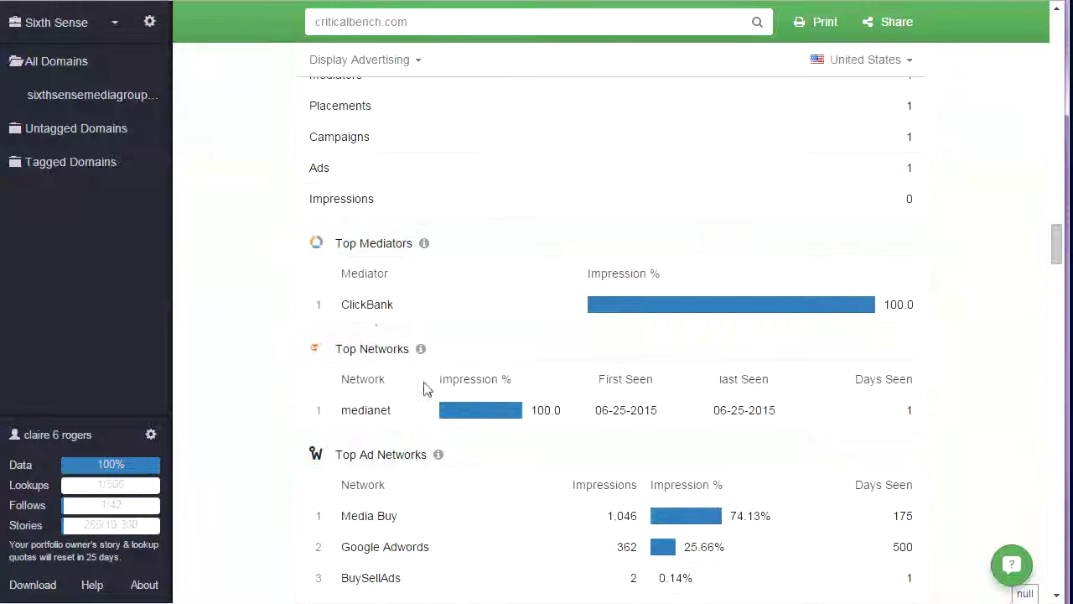
scroll(419, 335, down, 1)
double_click(355, 325)
Step: Find the Top Placements lists and highlight sohowsittaste.com and its Days Seen value
scroll(411, 355, down, 2)
scroll(424, 379, down, 1)
scroll(424, 379, down, 8)
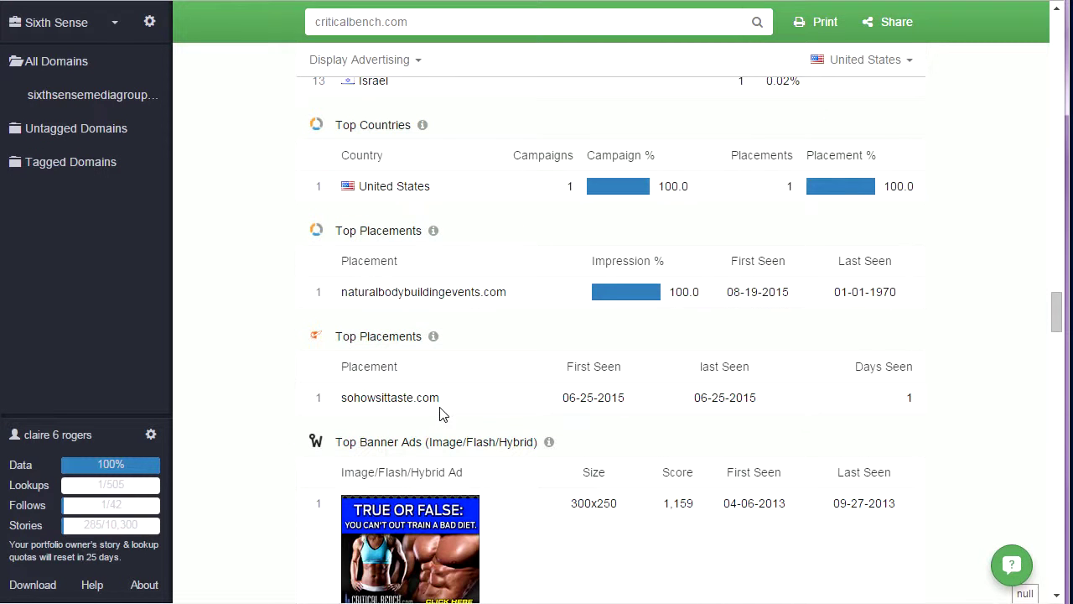
drag(442, 404, 346, 408)
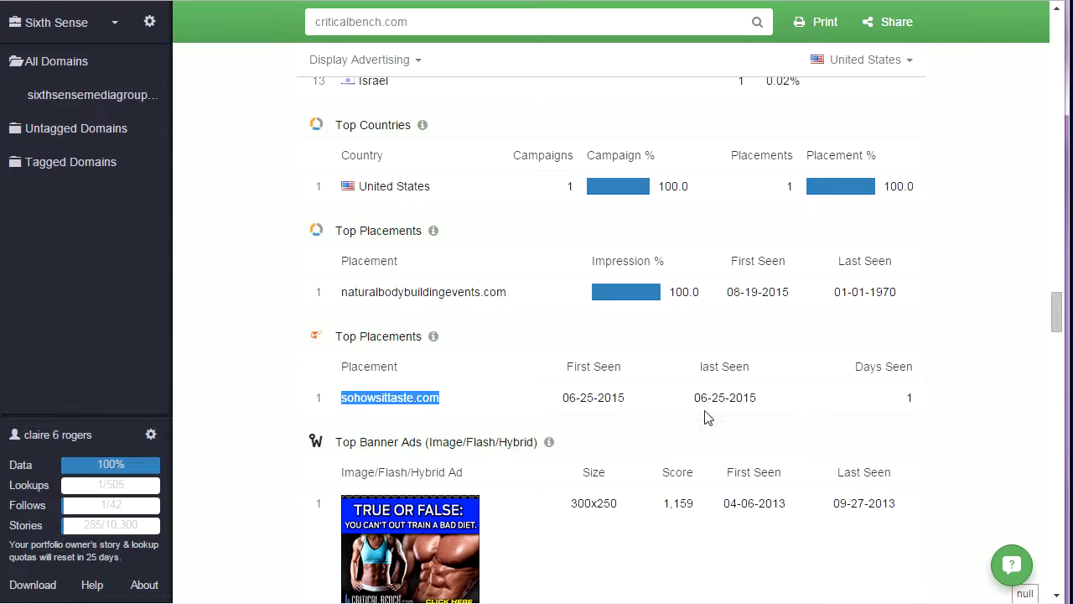
click(913, 398)
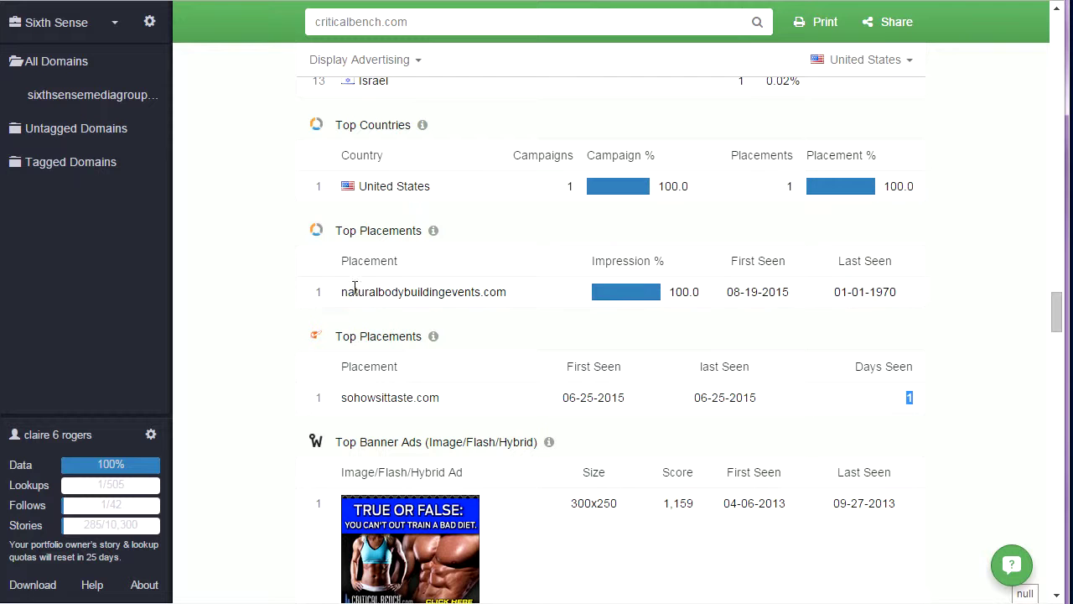
Step: Highlight the naturalbodybuildingevents.com placement and examine its impression percentage and its first and last seen dates
drag(340, 293, 509, 300)
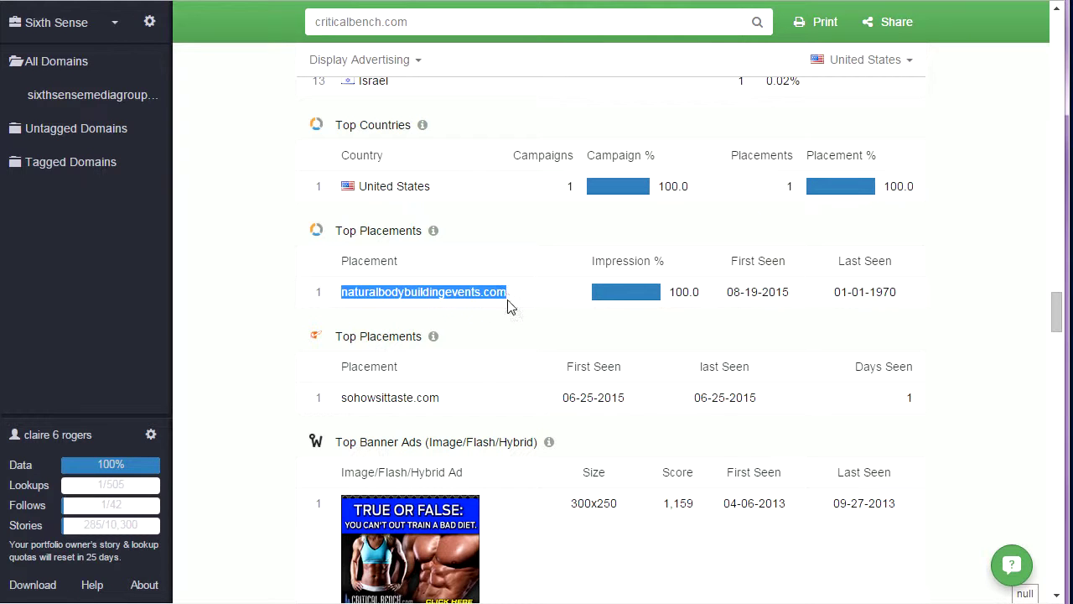
drag(702, 300, 682, 289)
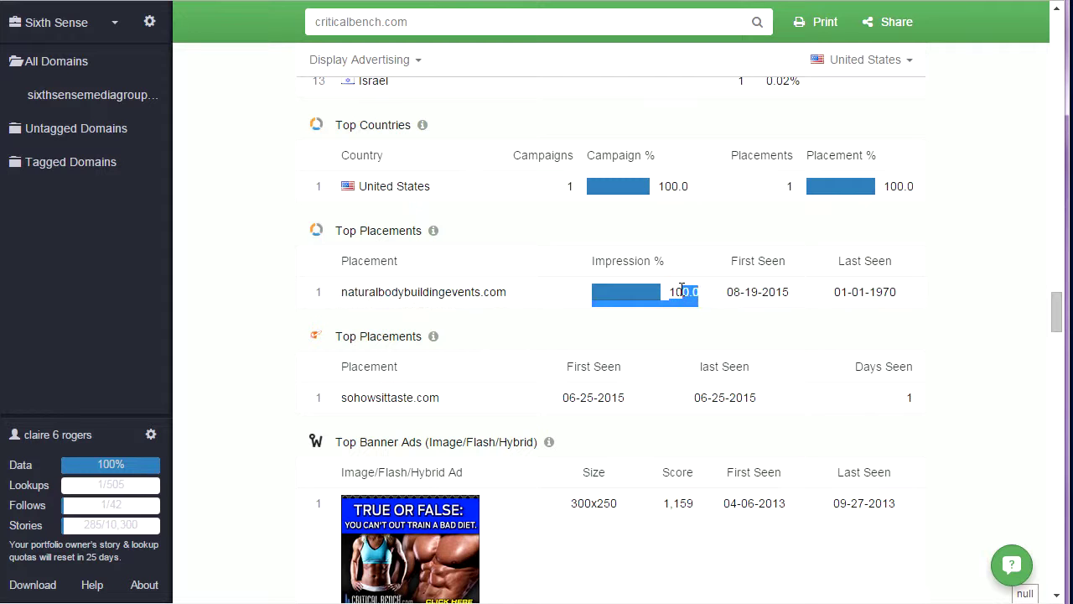
click(794, 296)
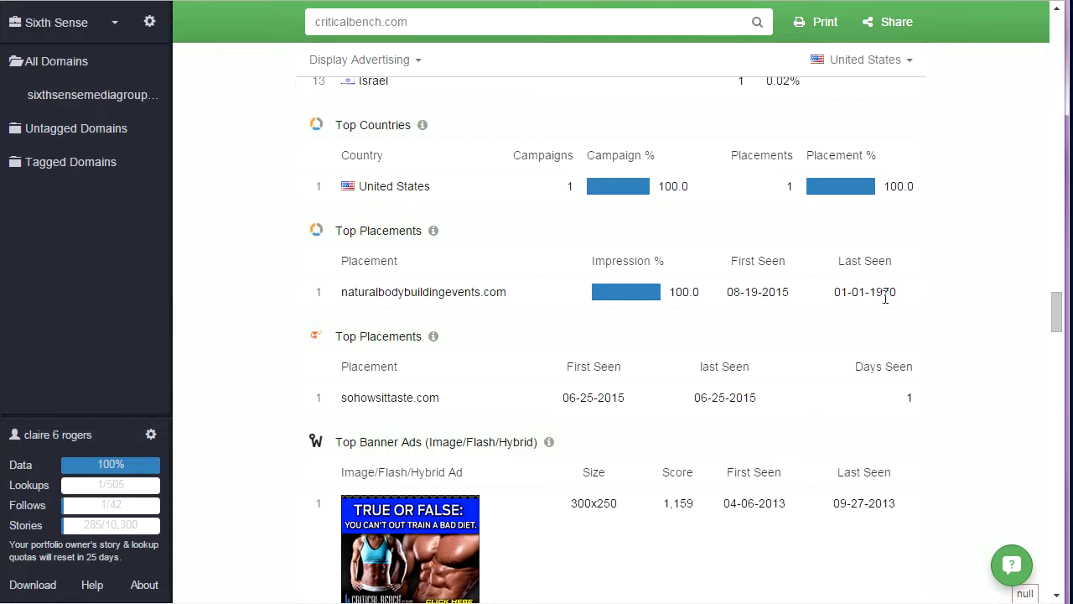
drag(898, 297, 875, 294)
click(843, 287)
Step: Copy the placement domain naturalbodybuildingevents.com and look up its own report
drag(505, 293, 343, 289)
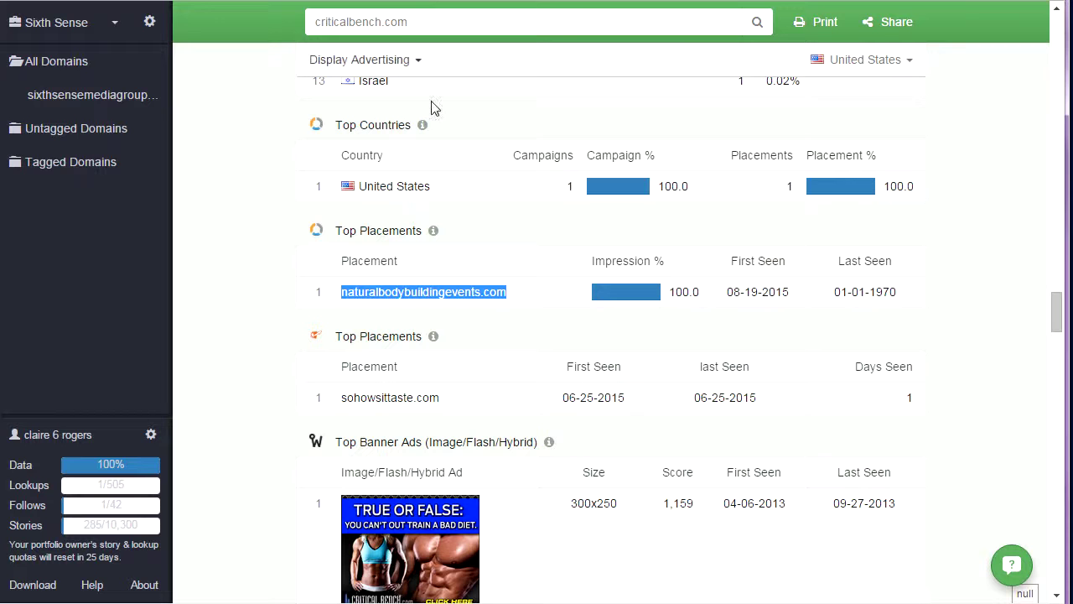
right_click(397, 295)
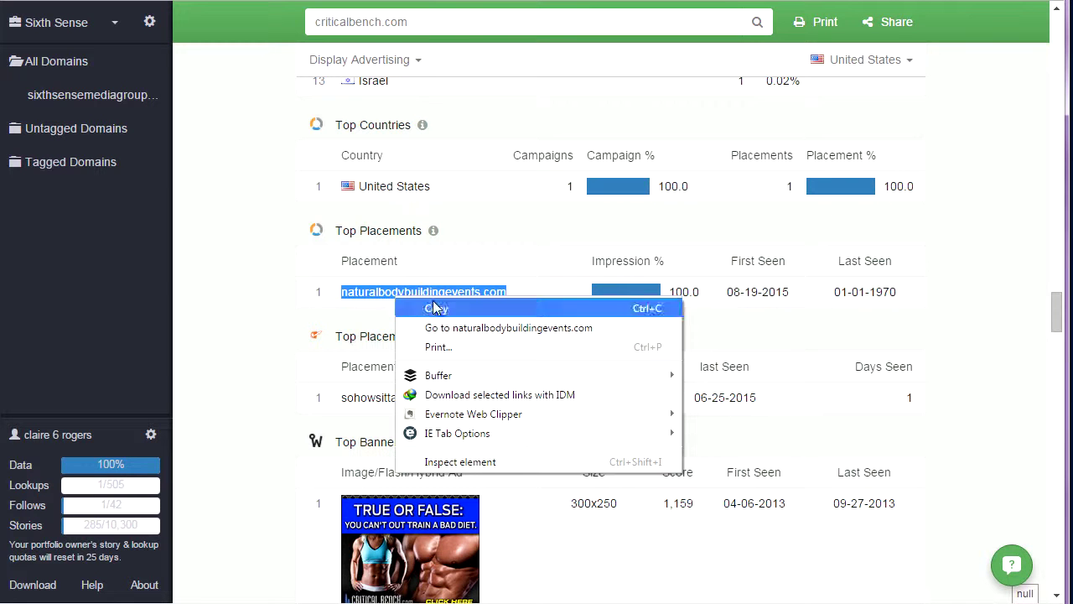
click(436, 308)
click(320, 18)
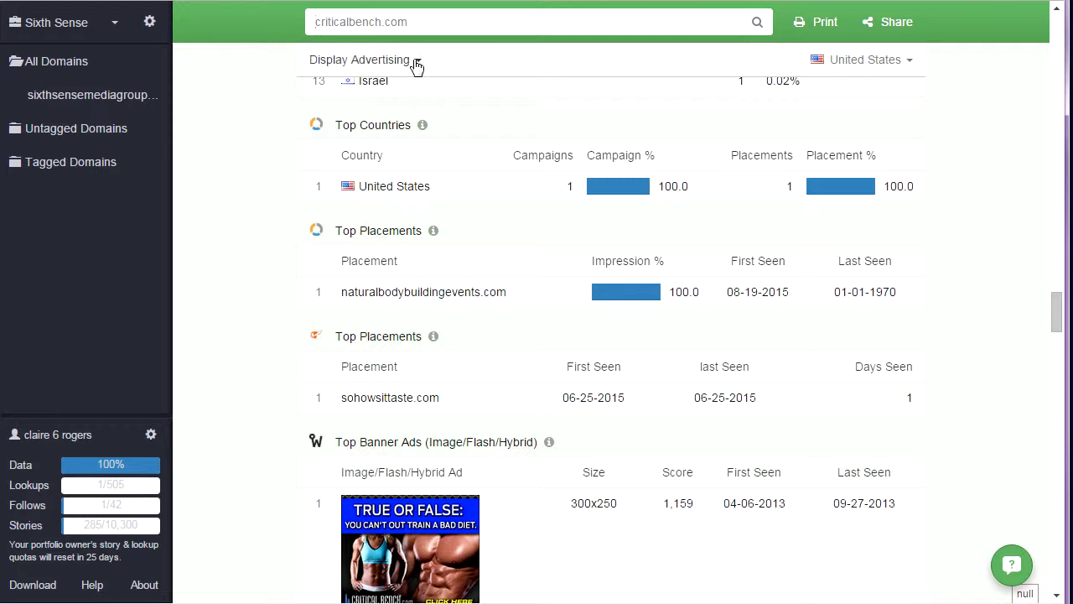
key(ctrl+v)
key(Return)
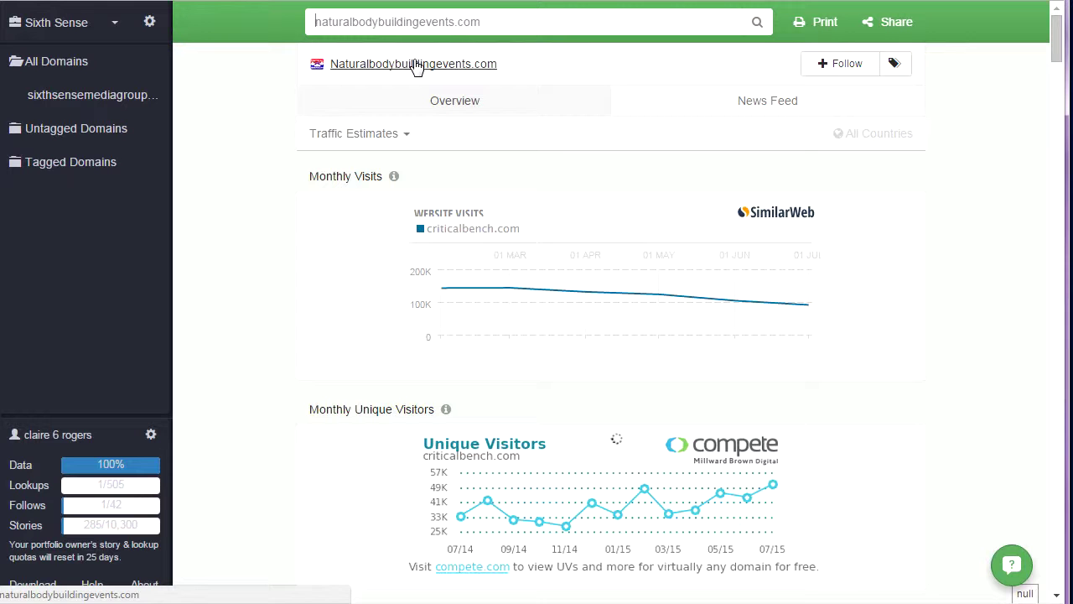
Step: Examine the monthly visits, unique visitors, daily reach and traffic sources for naturalbodybuildingevents.com
scroll(920, 310, down, 1)
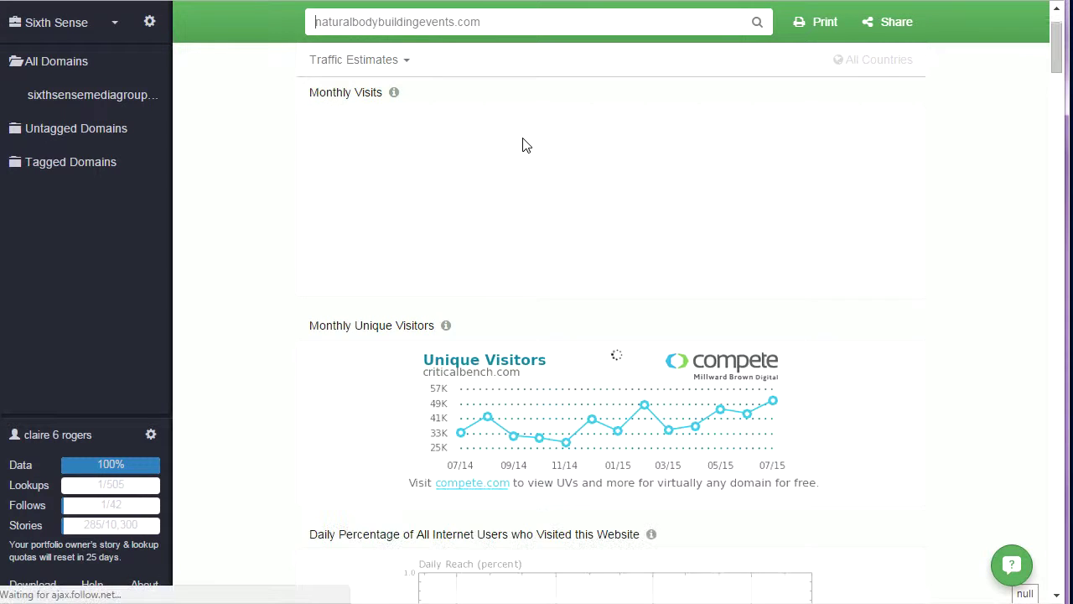
scroll(523, 145, up, 1)
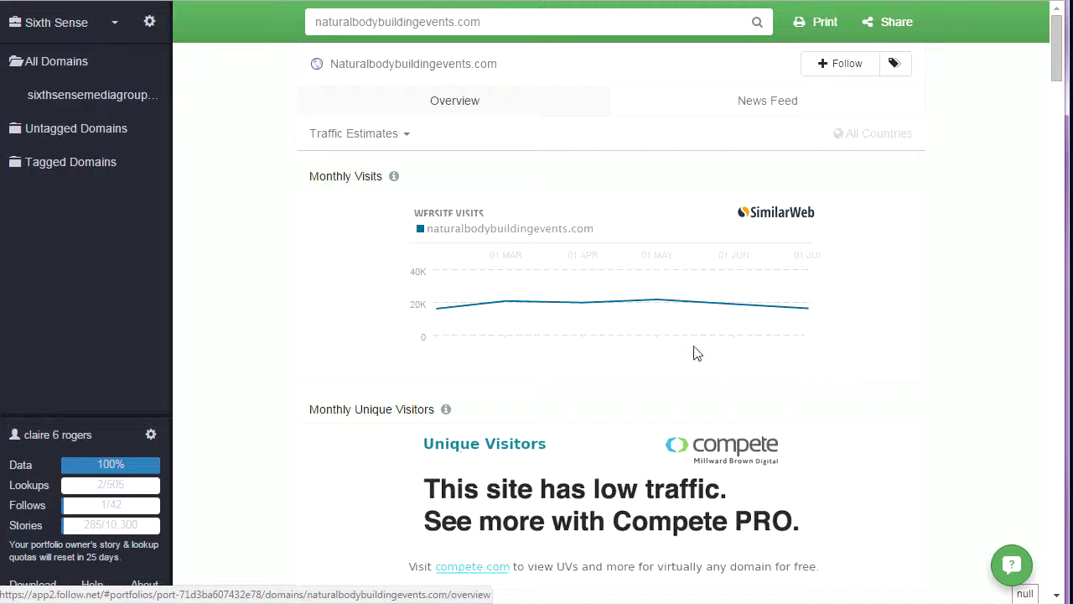
scroll(760, 371, down, 6)
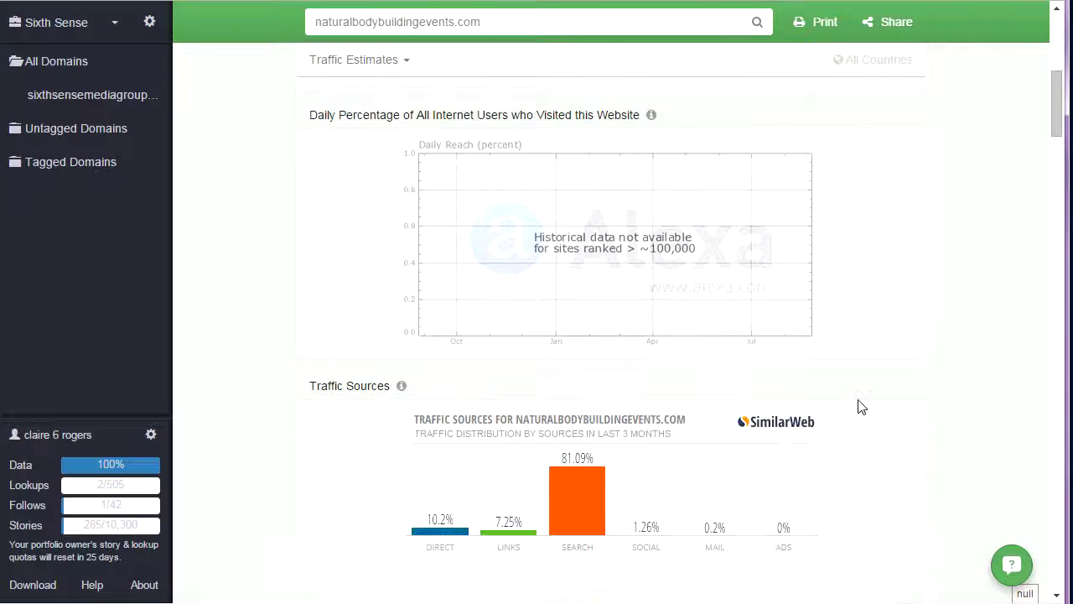
scroll(861, 407, down, 2)
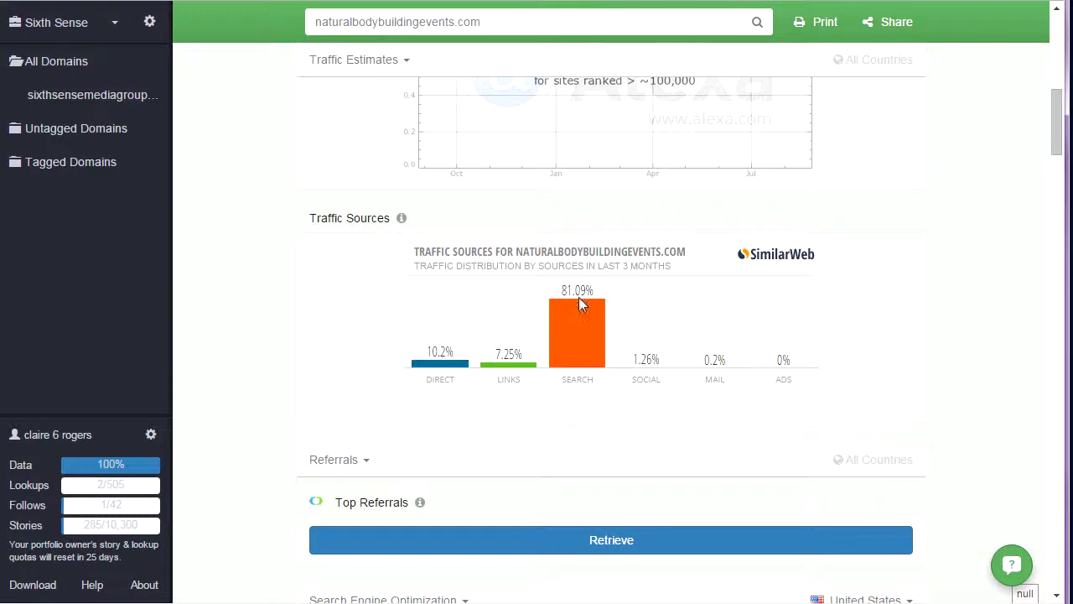
scroll(579, 301, down, 2)
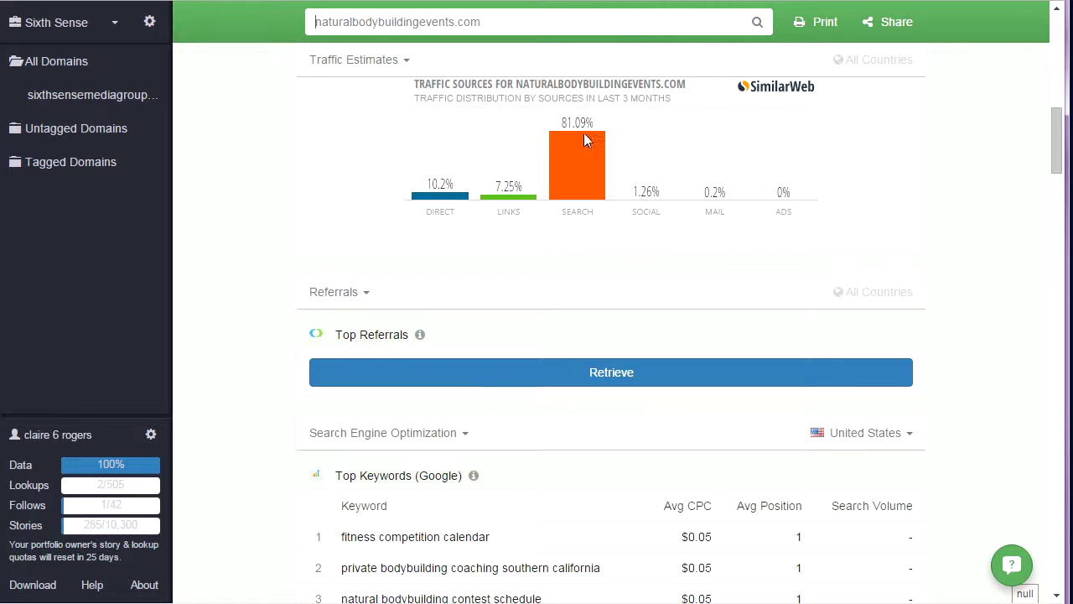
Step: Examine the Top Keywords (Google) list and highlight the entries from fitness competition calendar to fitness competition trainers
scroll(587, 193, down, 3)
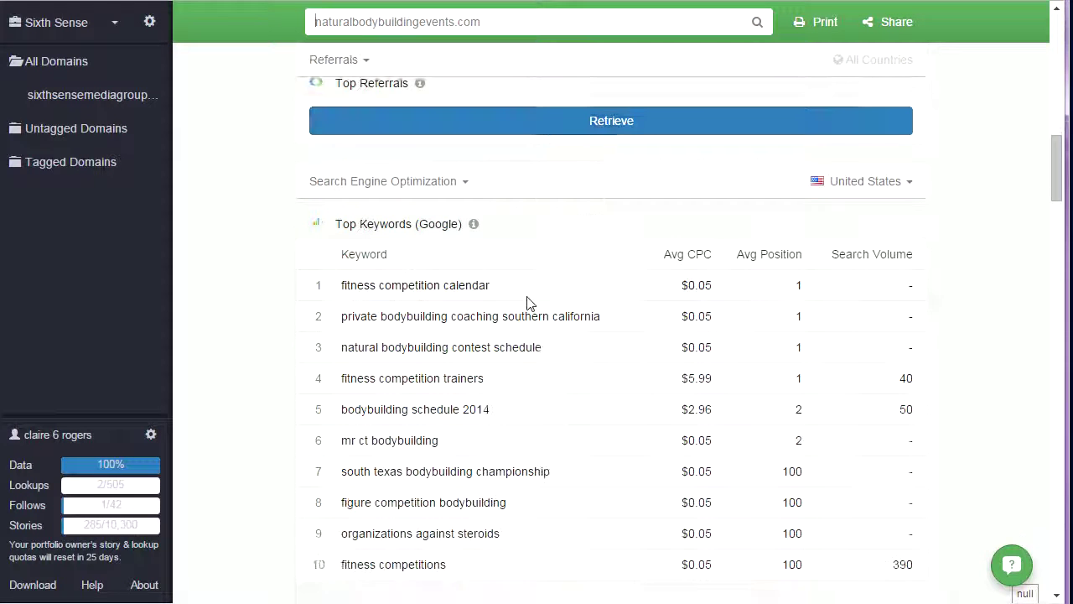
scroll(528, 302, down, 1)
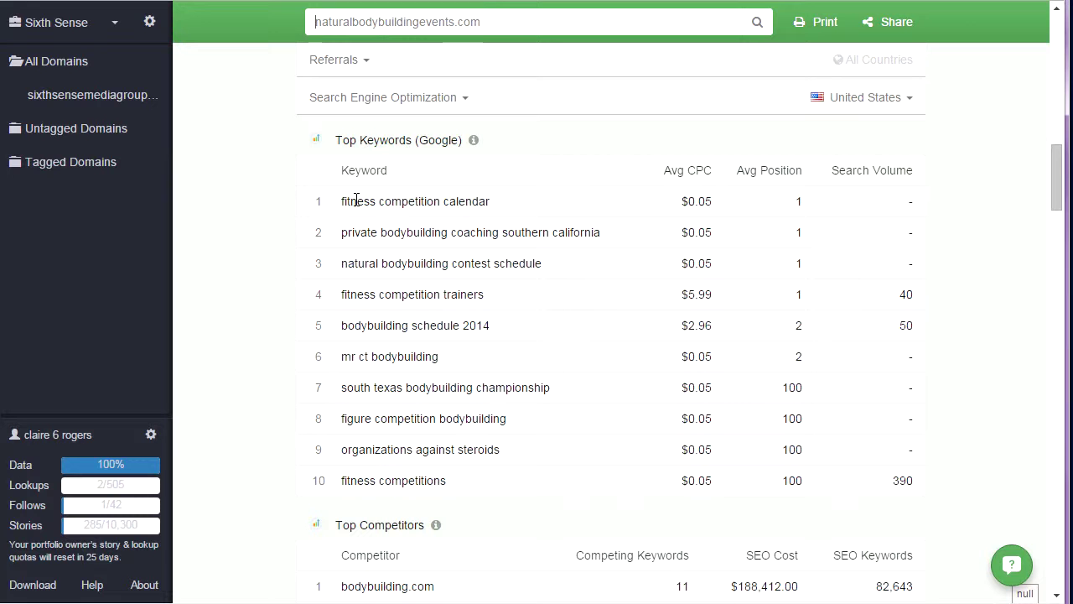
drag(359, 201, 459, 294)
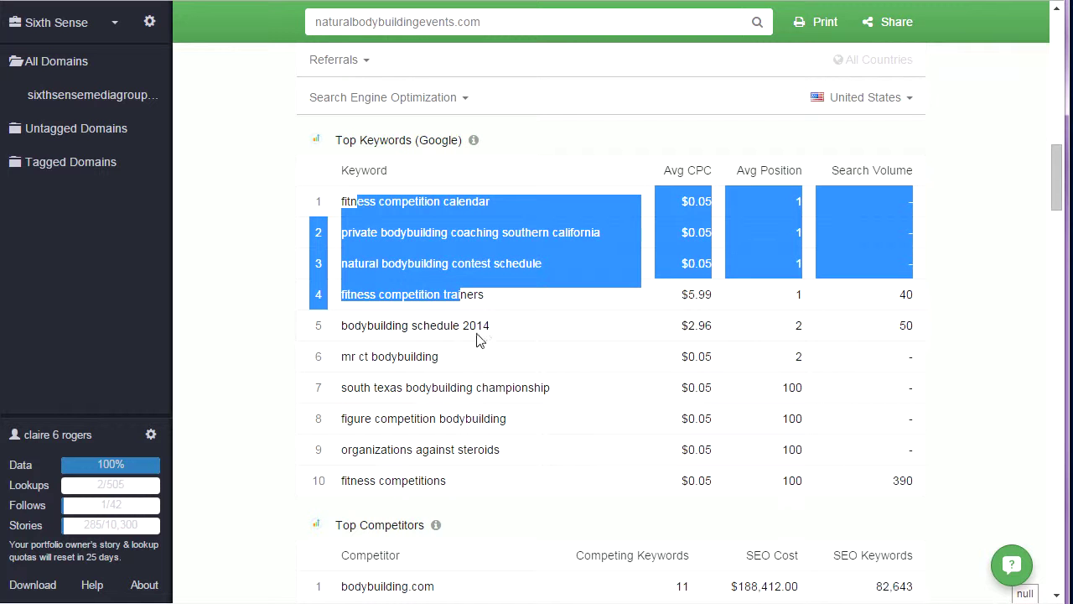
click(359, 324)
Step: Review the Top Competitors list for naturalbodybuildingevents.com, highlighting t-nation.com and getbig.com
scroll(503, 339, down, 4)
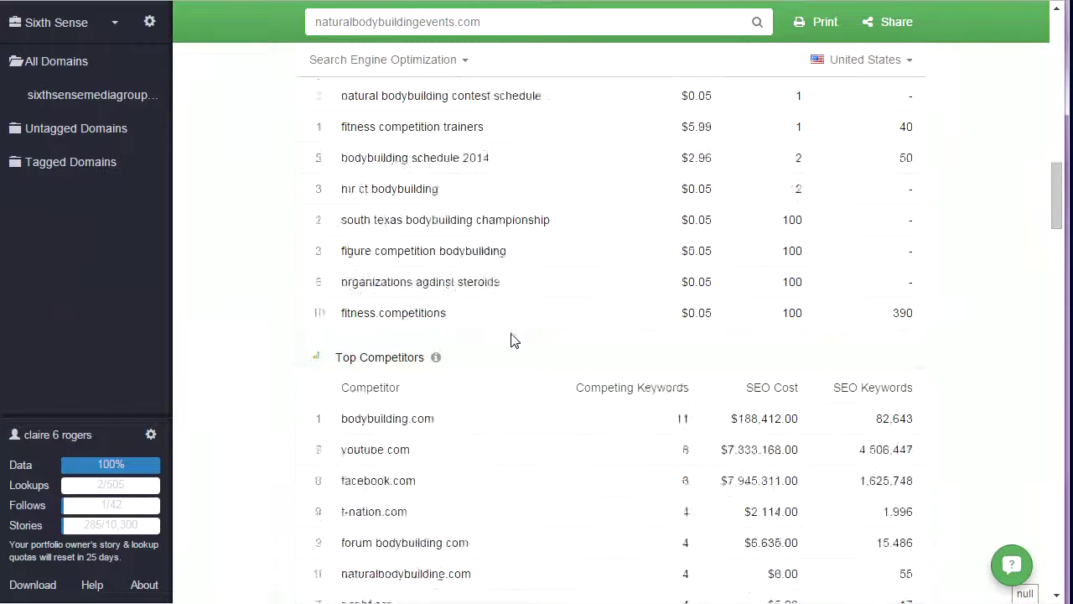
scroll(471, 330, down, 1)
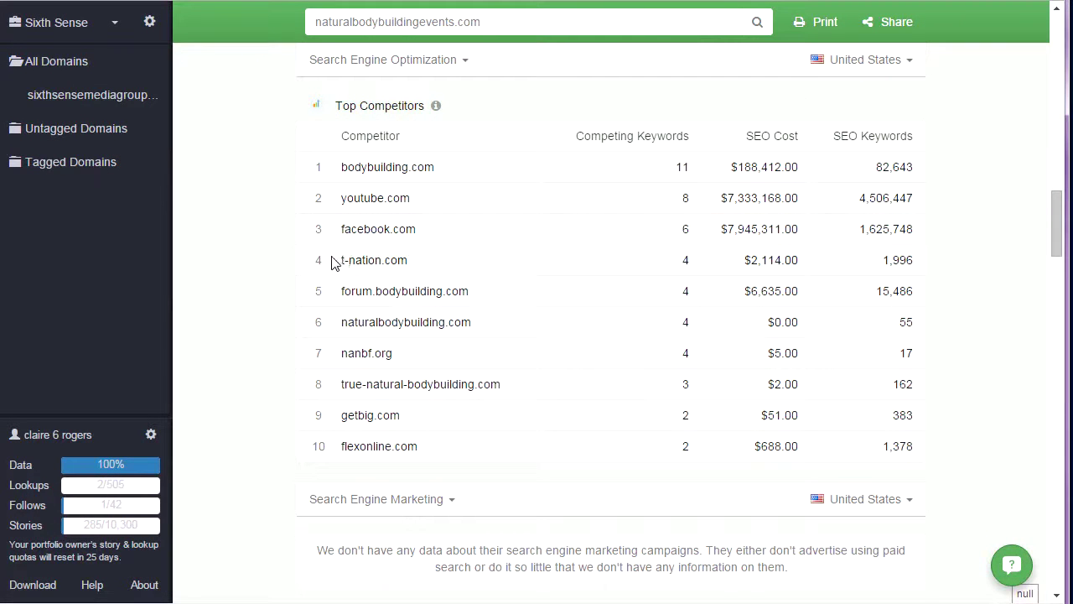
drag(342, 262, 431, 266)
scroll(448, 314, down, 1)
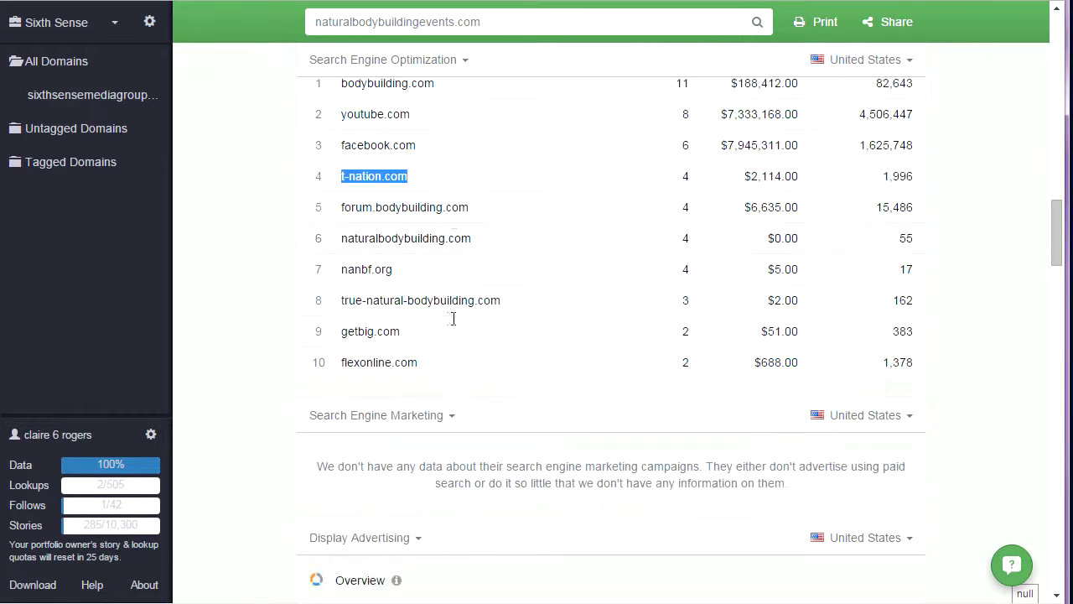
scroll(468, 351, down, 1)
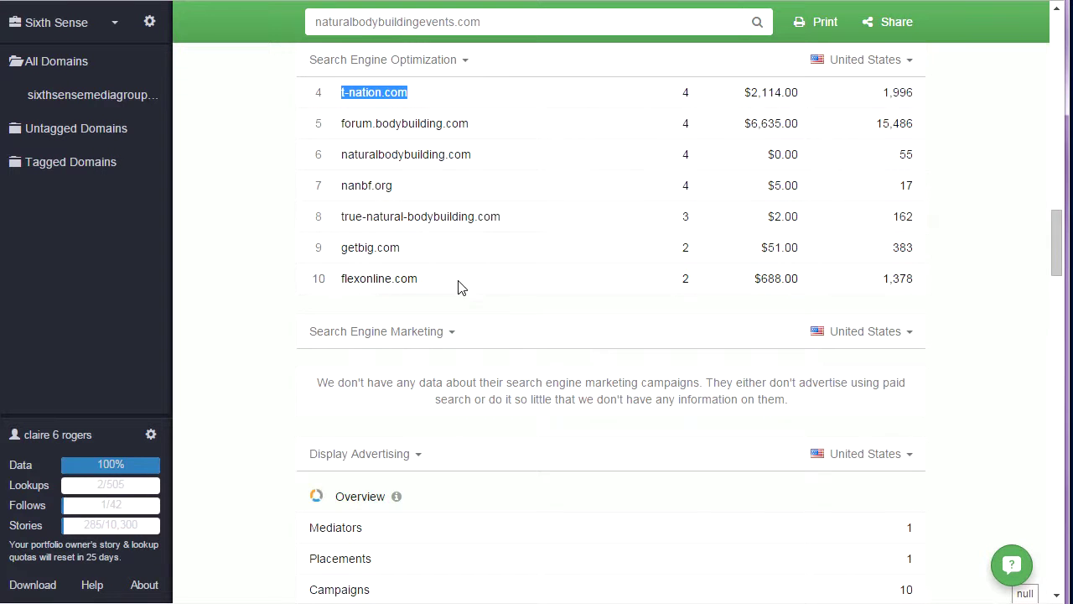
scroll(460, 288, down, 1)
drag(348, 164, 423, 166)
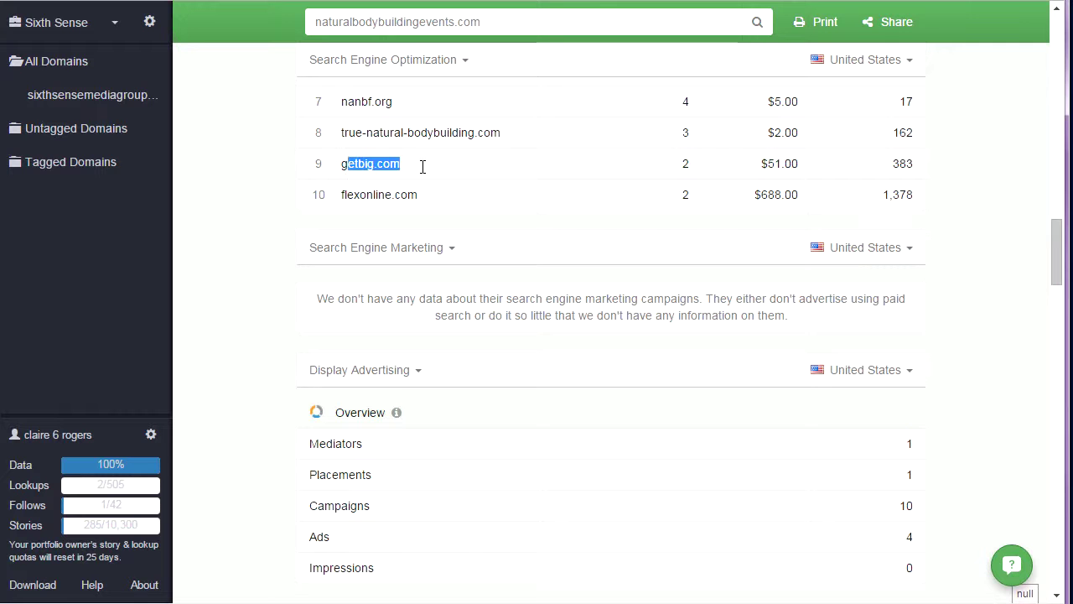
click(424, 173)
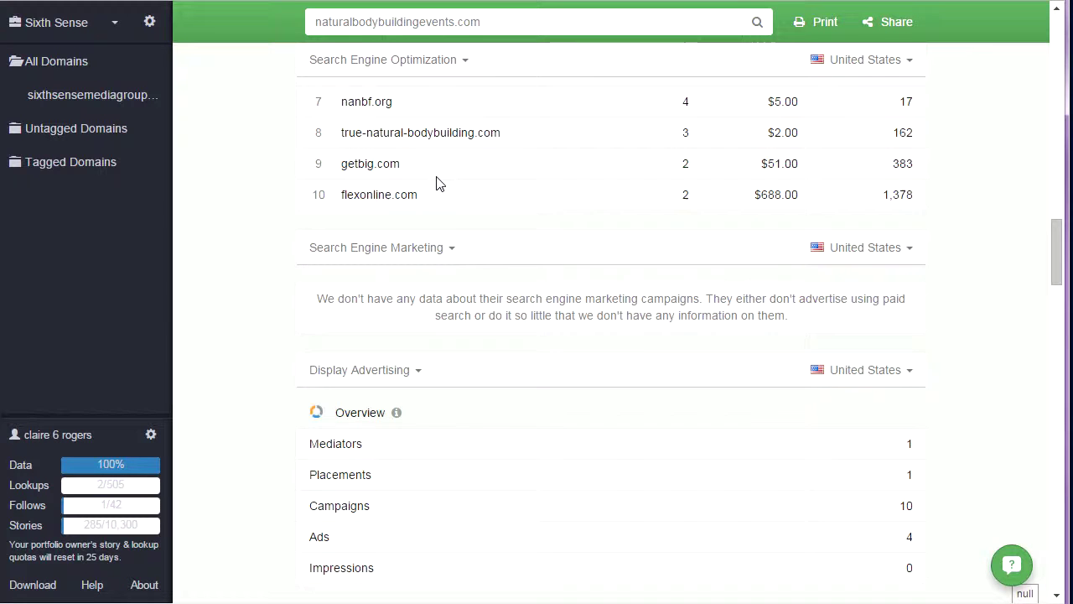
Step: Review the site's Display Advertising mediators, networks, countries and placements
scroll(445, 186, down, 2)
scroll(486, 213, down, 2)
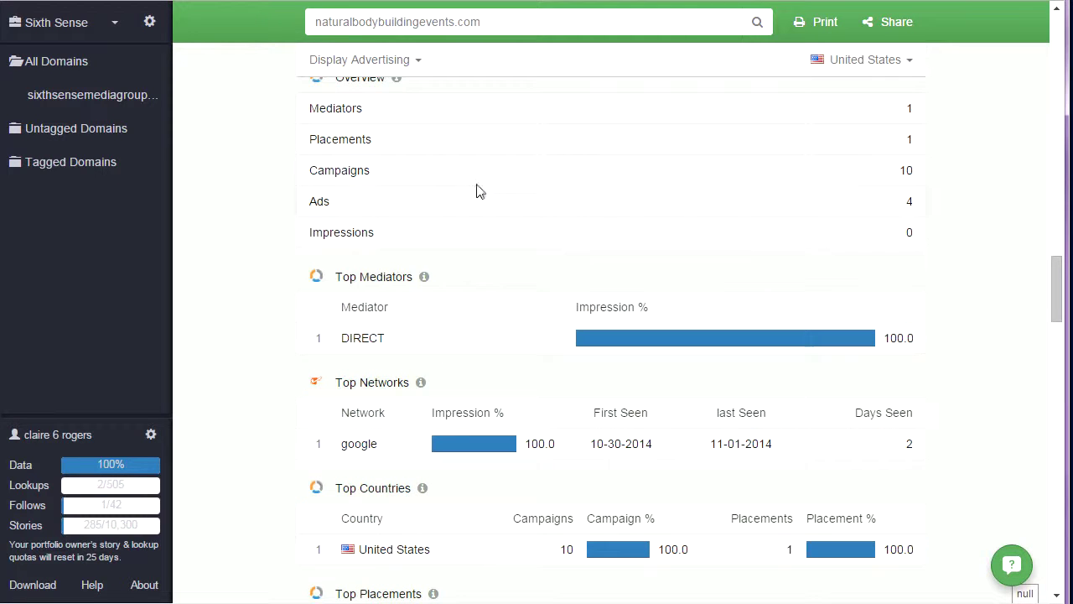
scroll(467, 278, down, 1)
scroll(483, 243, down, 2)
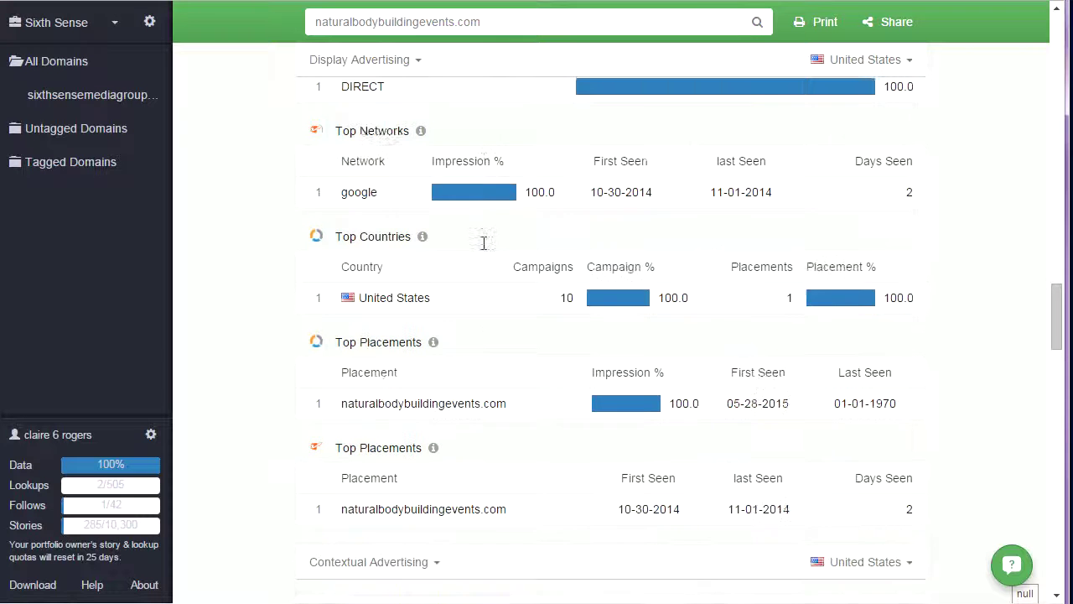
scroll(486, 251, down, 1)
scroll(528, 240, down, 3)
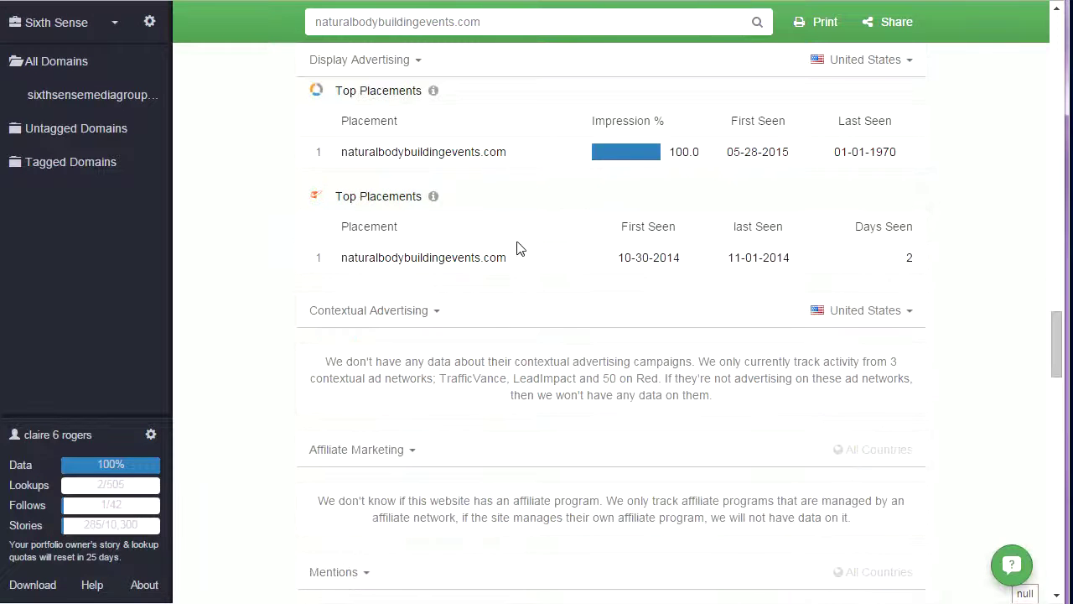
Step: Look through the Twitter mentions, Demographics and WhoIs Information for naturalbodybuildingevents.com
scroll(503, 253, down, 4)
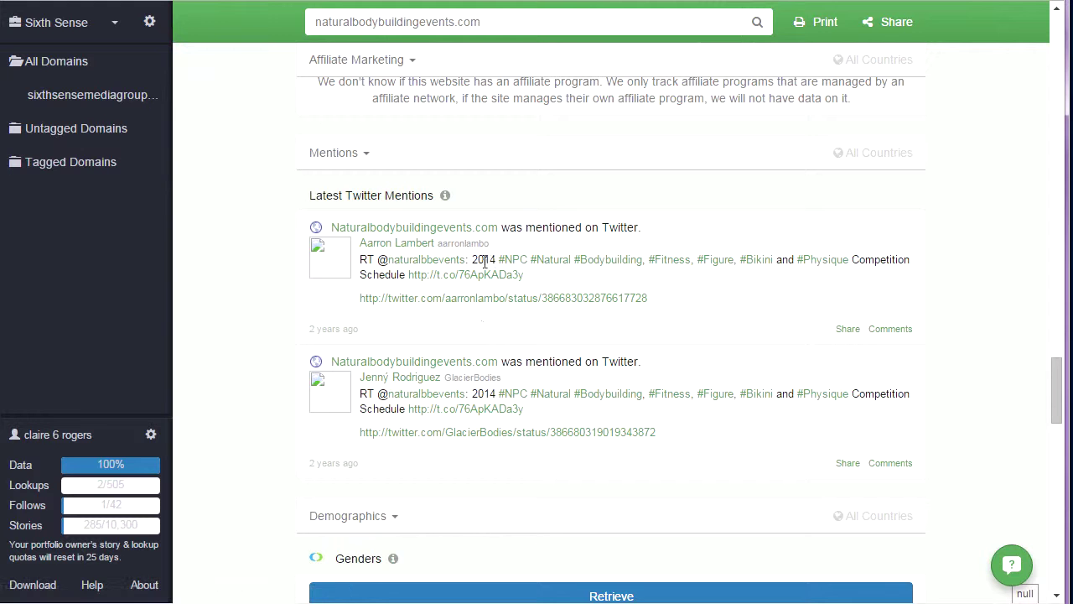
scroll(506, 315, up, 1)
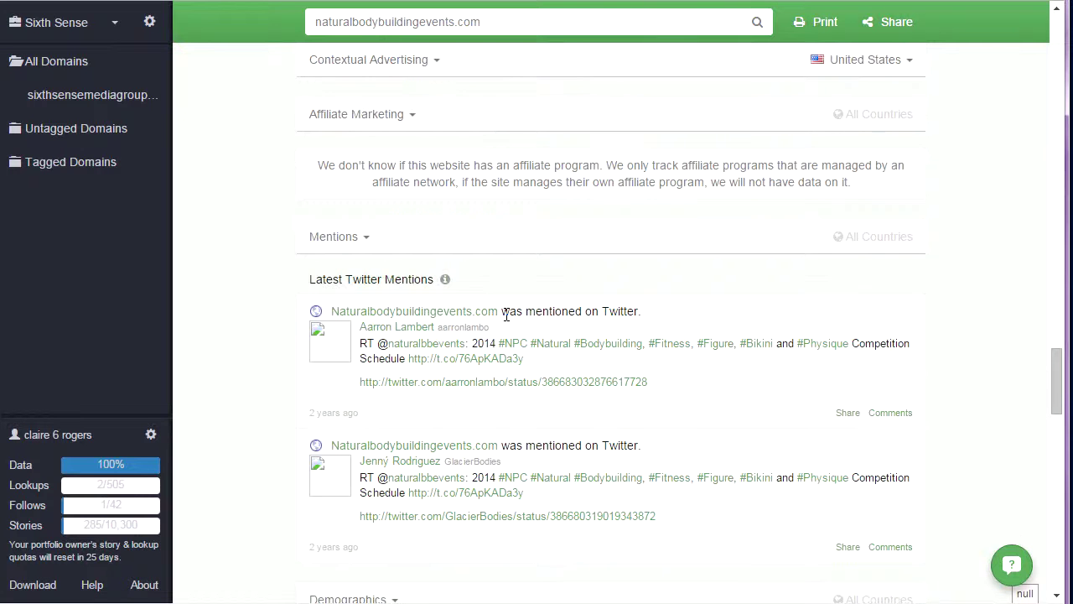
scroll(508, 352, down, 5)
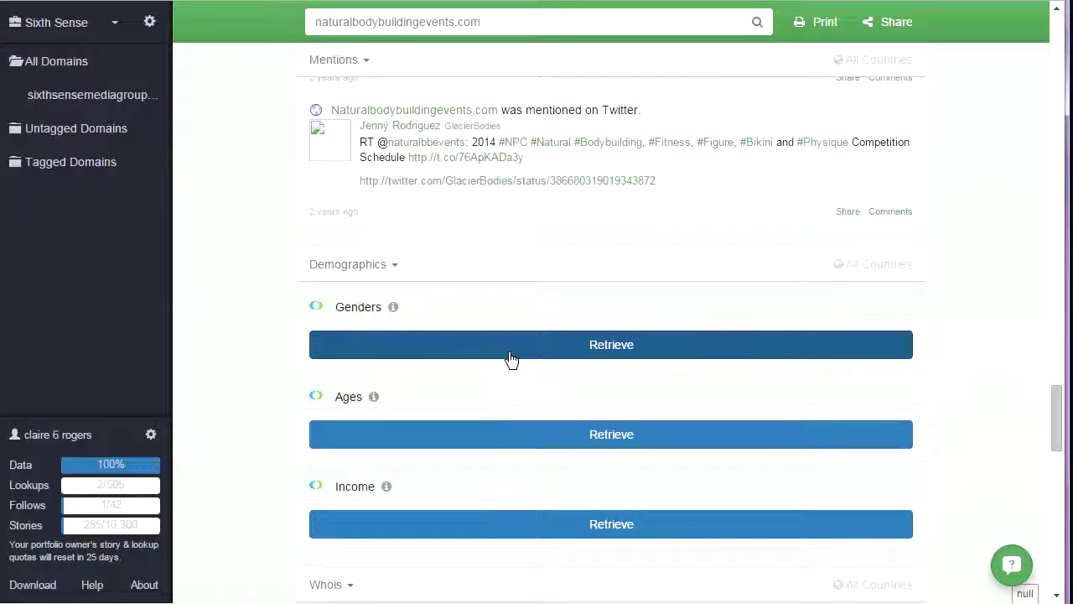
scroll(586, 295, down, 1)
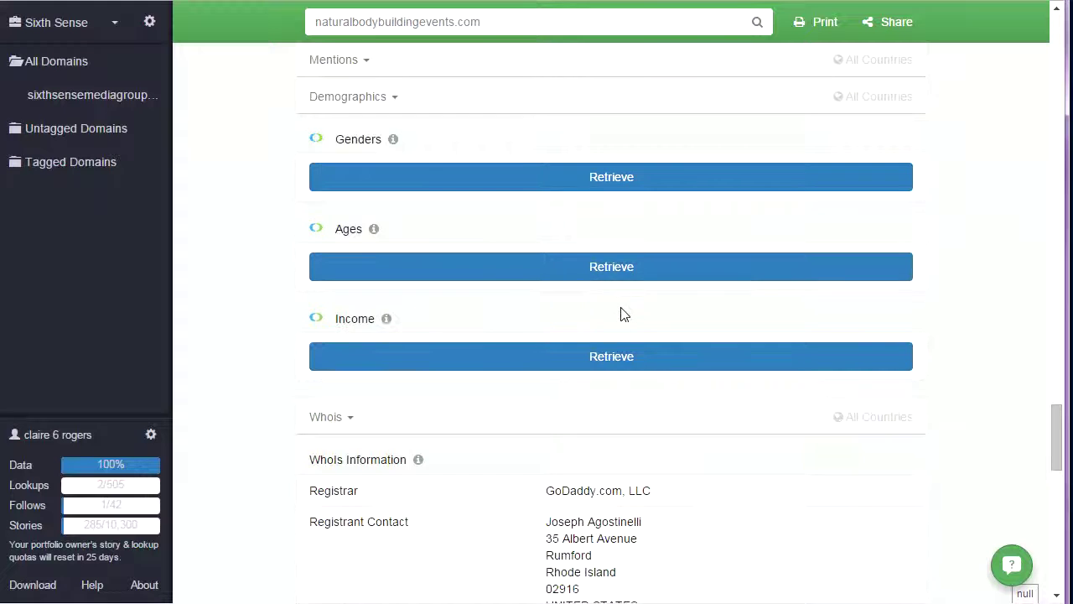
scroll(629, 323, down, 3)
scroll(637, 331, down, 1)
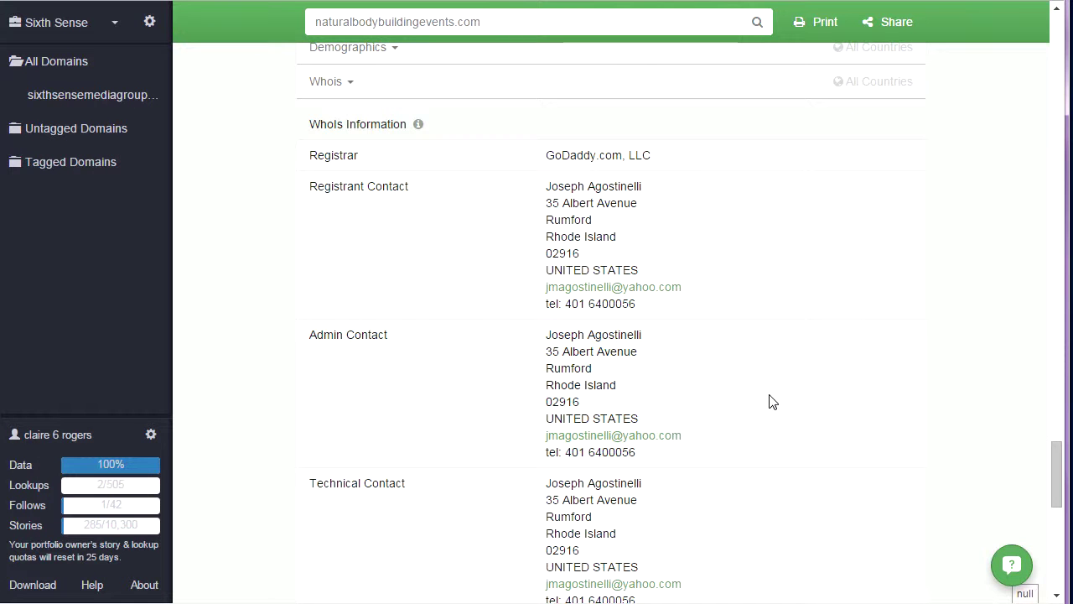
Step: Review the Reverse IP Report for naturalbodybuildingevents.com and highlight capecodgoldandsilver.com
scroll(726, 393, down, 1)
scroll(728, 394, down, 4)
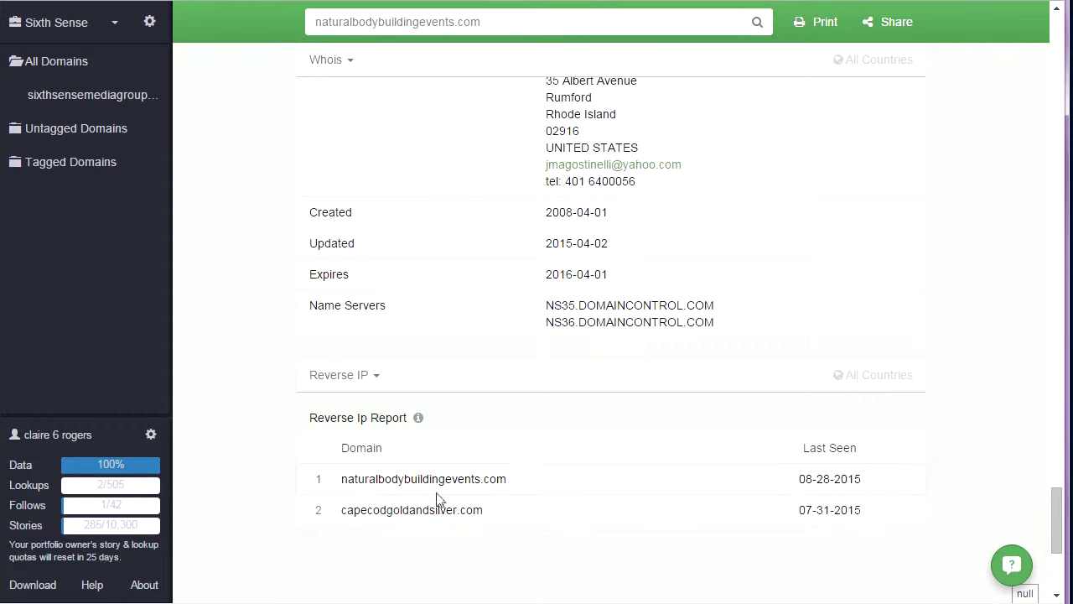
drag(341, 509, 489, 513)
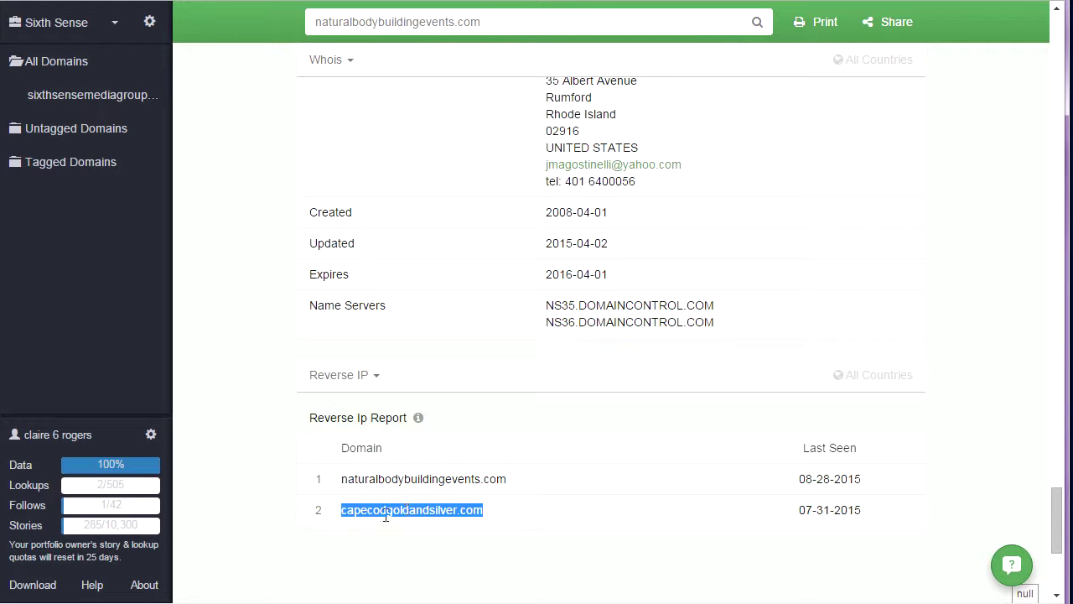
click(415, 510)
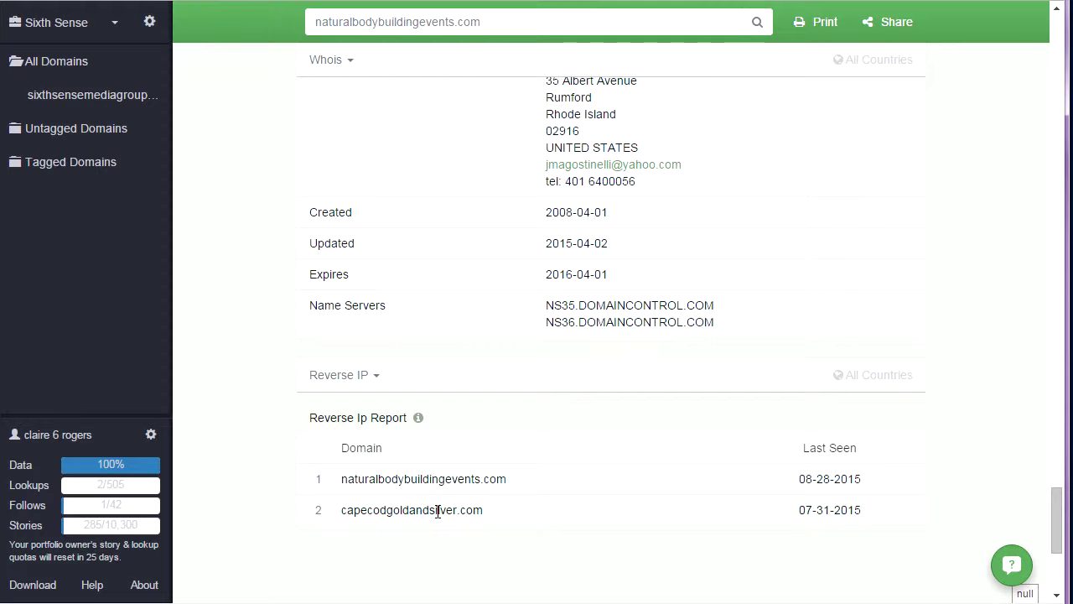
Step: Retrieve the Genders, Ages and Income demographics for naturalbodybuildingevents.com
scroll(477, 514, up, 15)
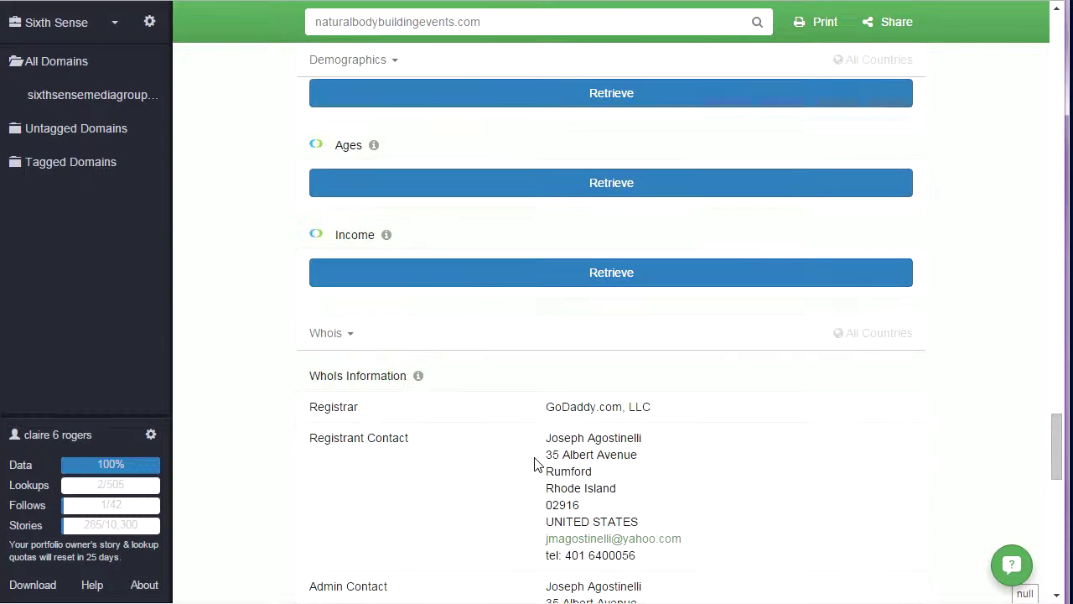
scroll(534, 462, down, 3)
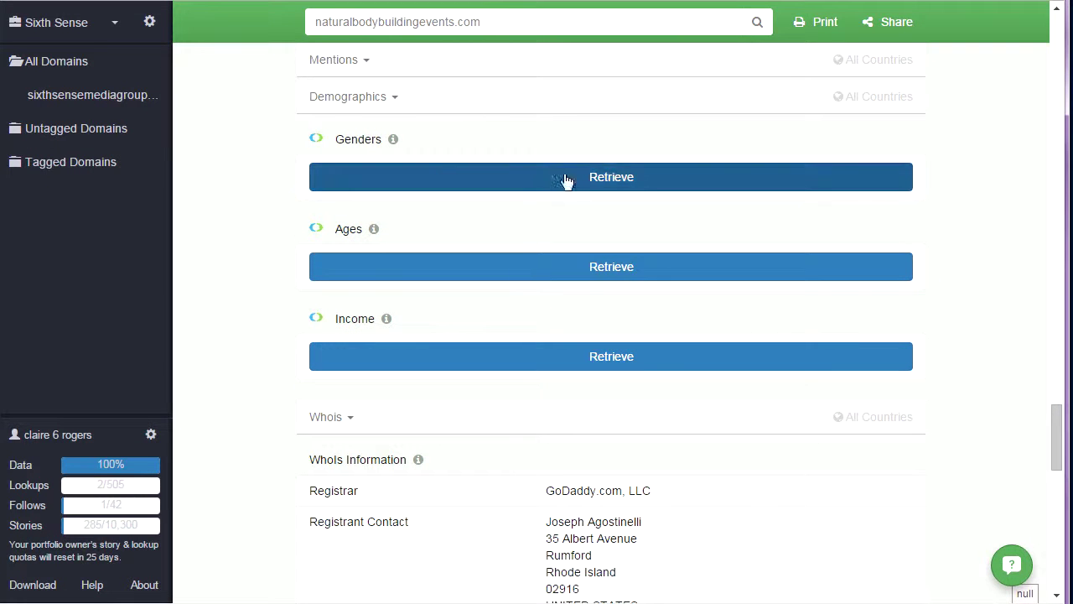
click(623, 182)
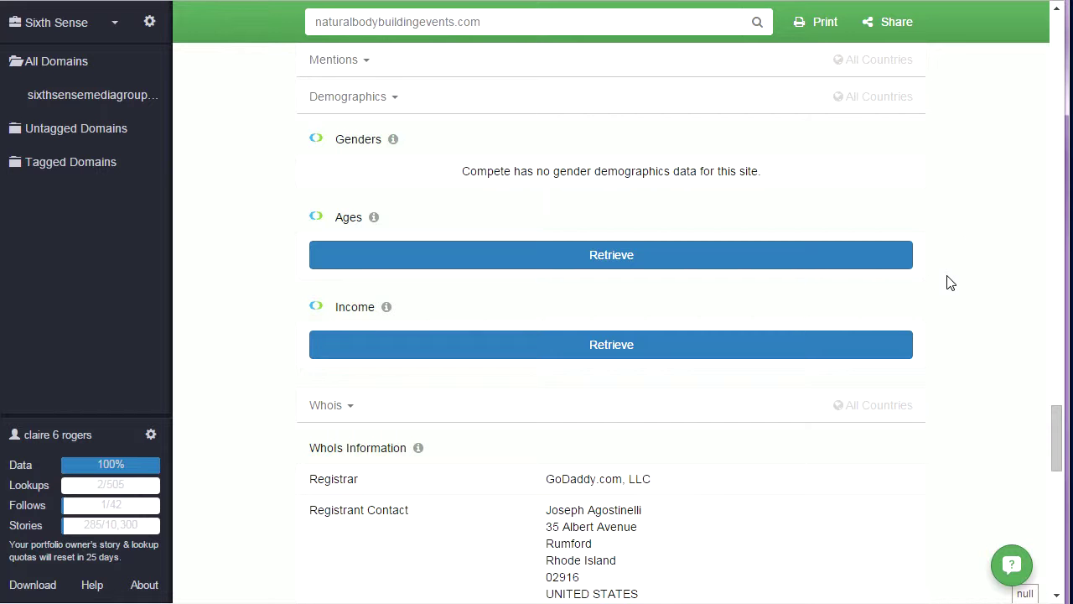
scroll(888, 285, up, 1)
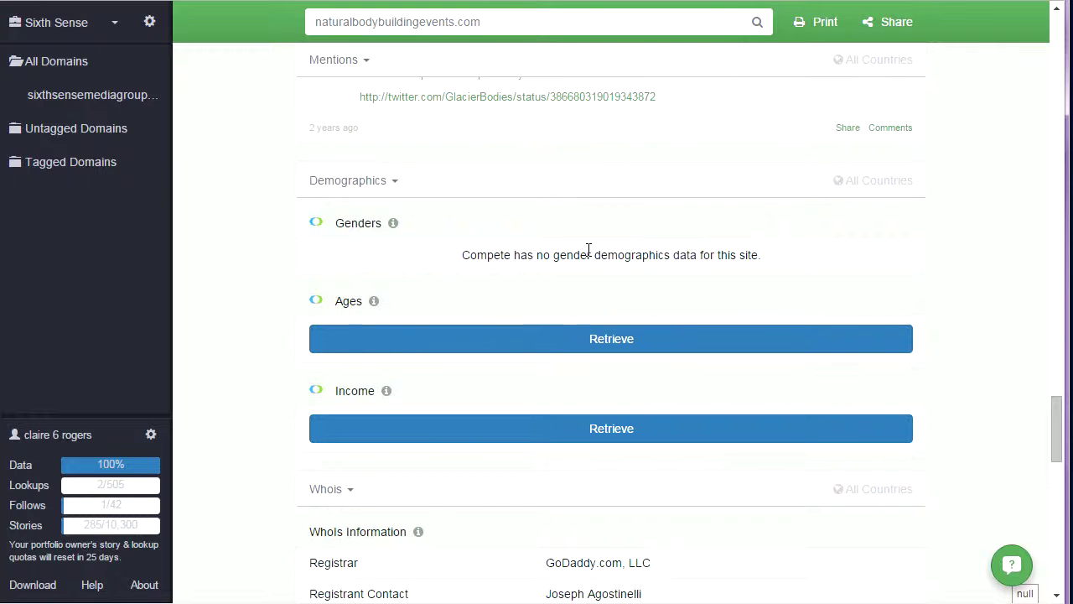
click(616, 341)
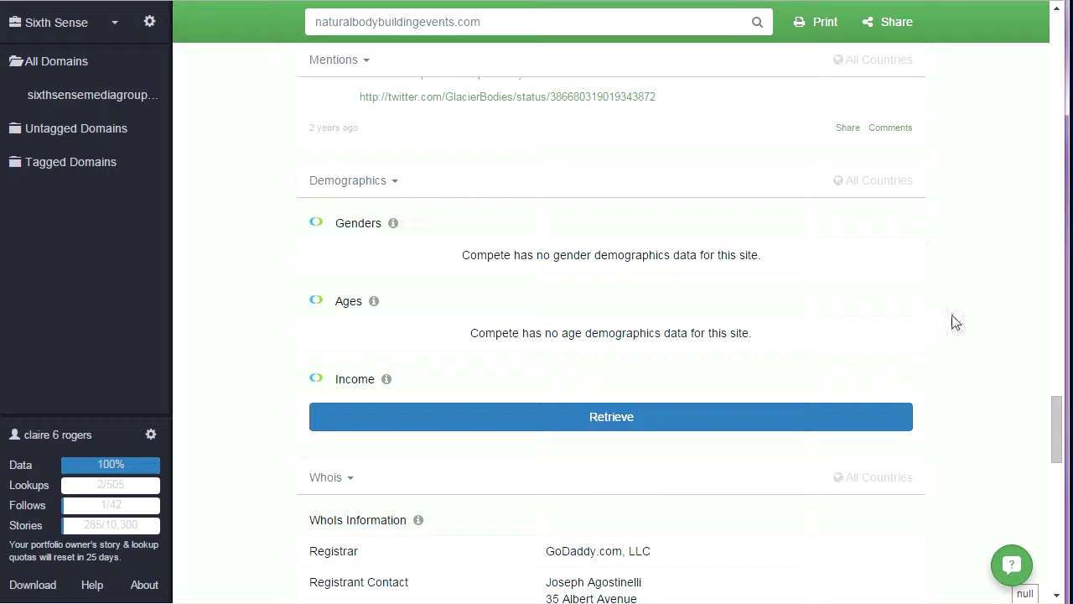
scroll(965, 356, down, 1)
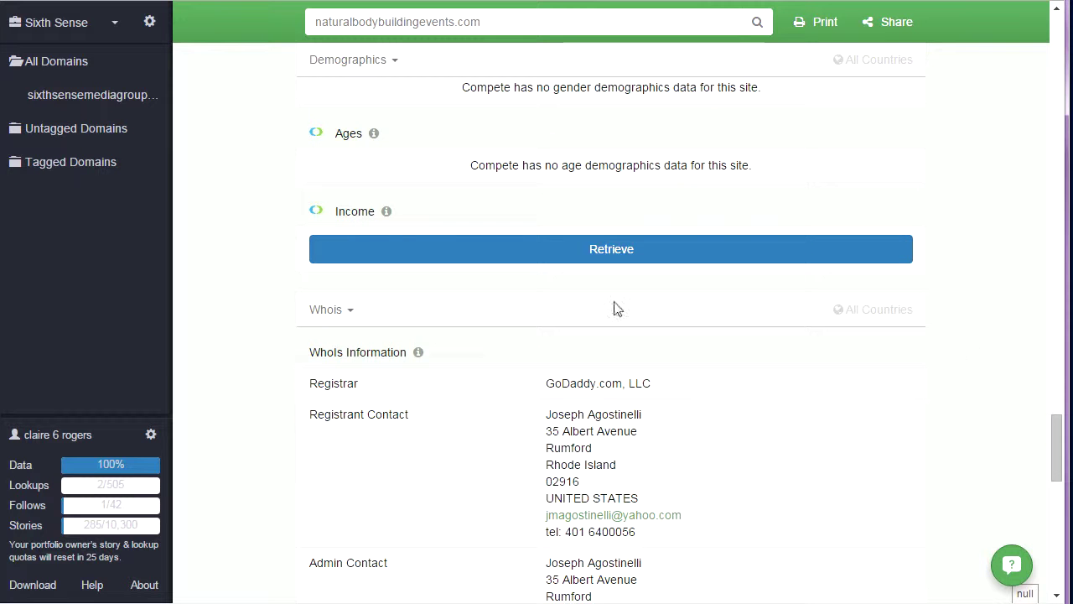
click(610, 257)
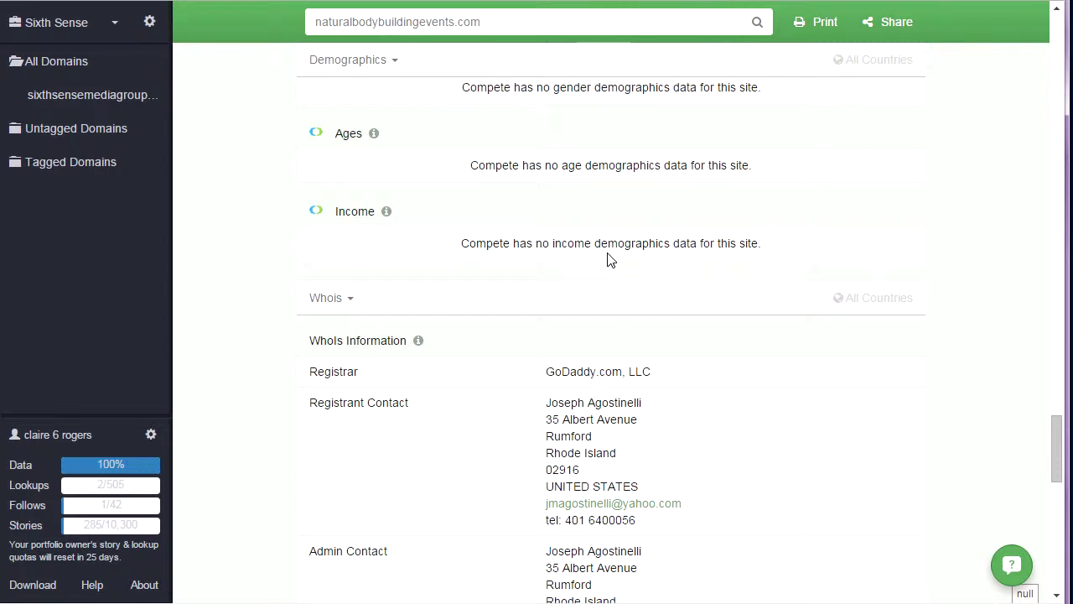
Step: Return to the beginning of the naturalbodybuildingevents.com report and look up criticalbench.com again
scroll(651, 353, up, 20)
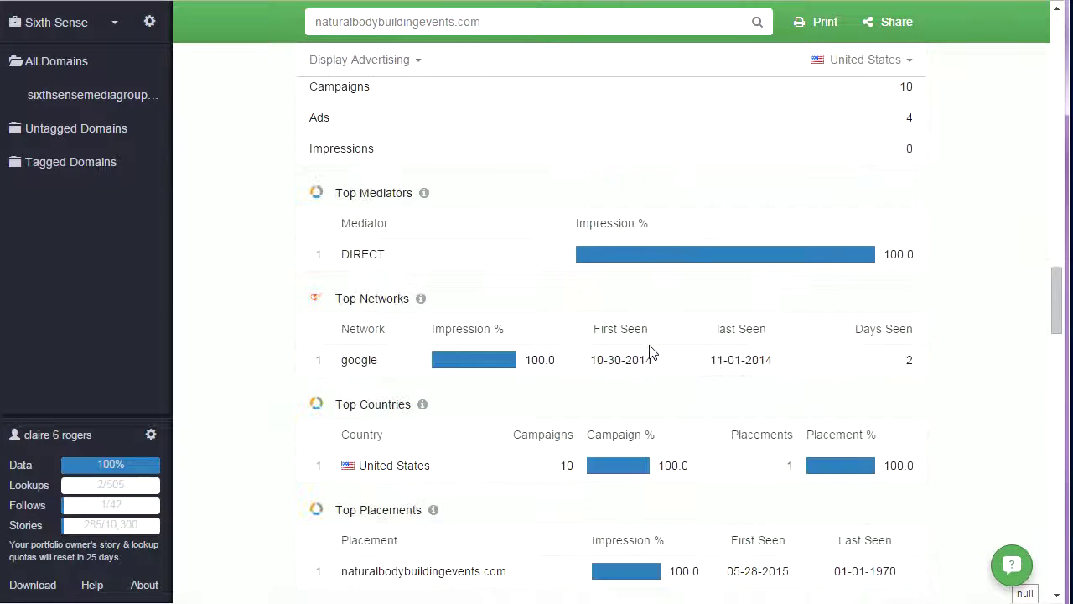
scroll(650, 353, up, 20)
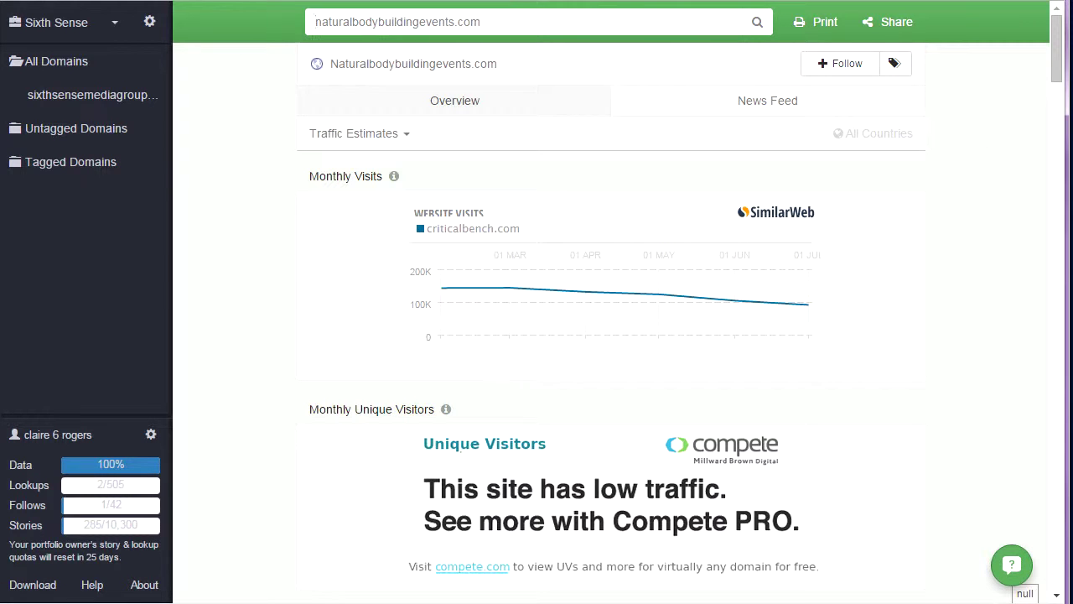
key(ctrl+Tab)
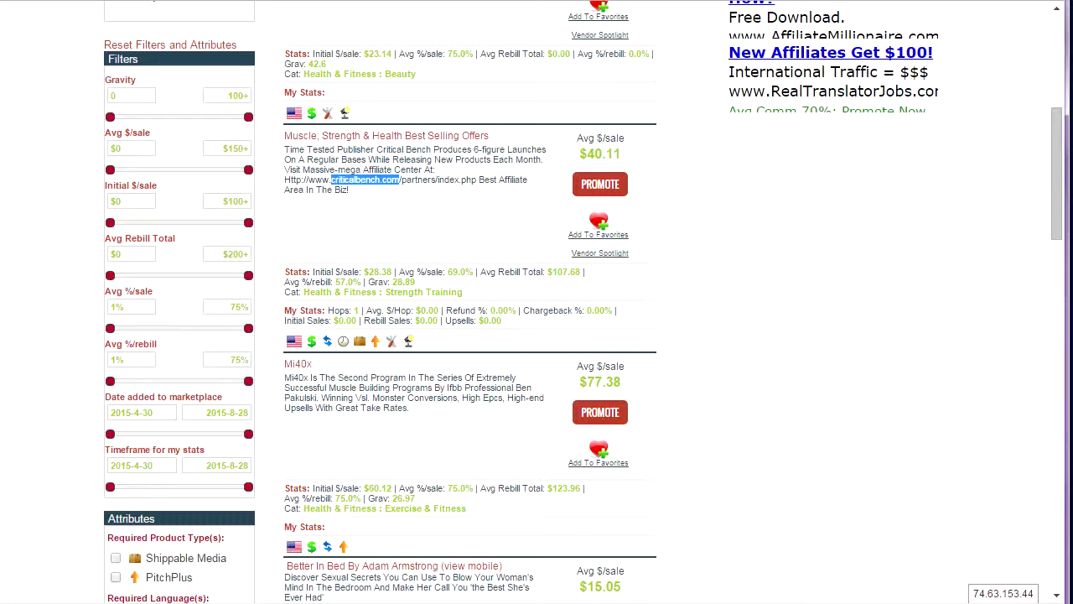
key(ctrl+Tab)
key(ctrl+a)
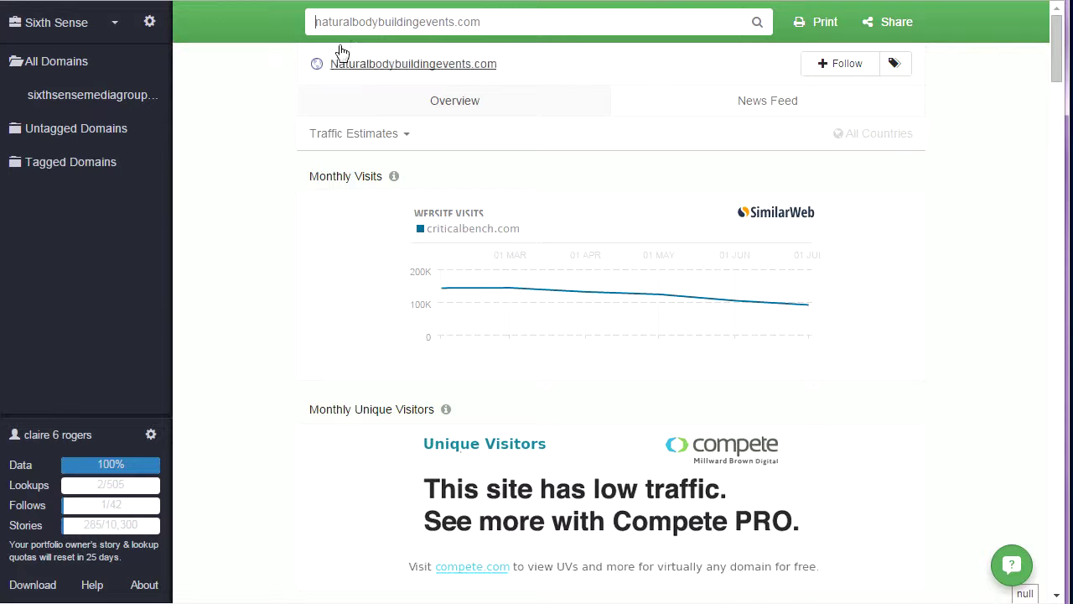
text(criticalbench.com)
key(Return)
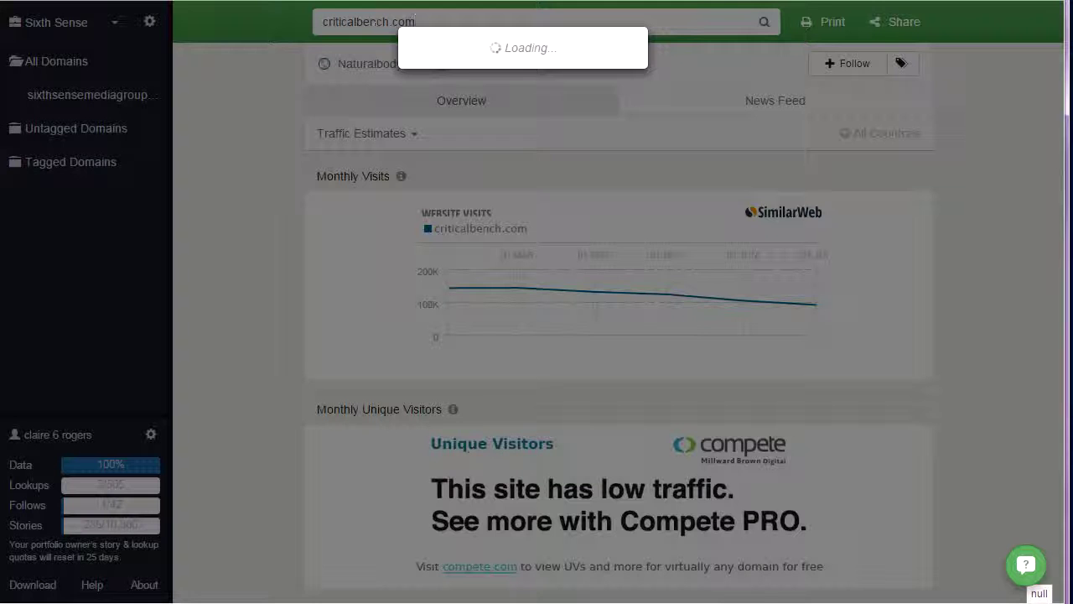
Step: Find the second Top Placements list in criticalbench.com's Display Advertising section and copy the domain sohowsittaste.com
scroll(333, 422, down, 8)
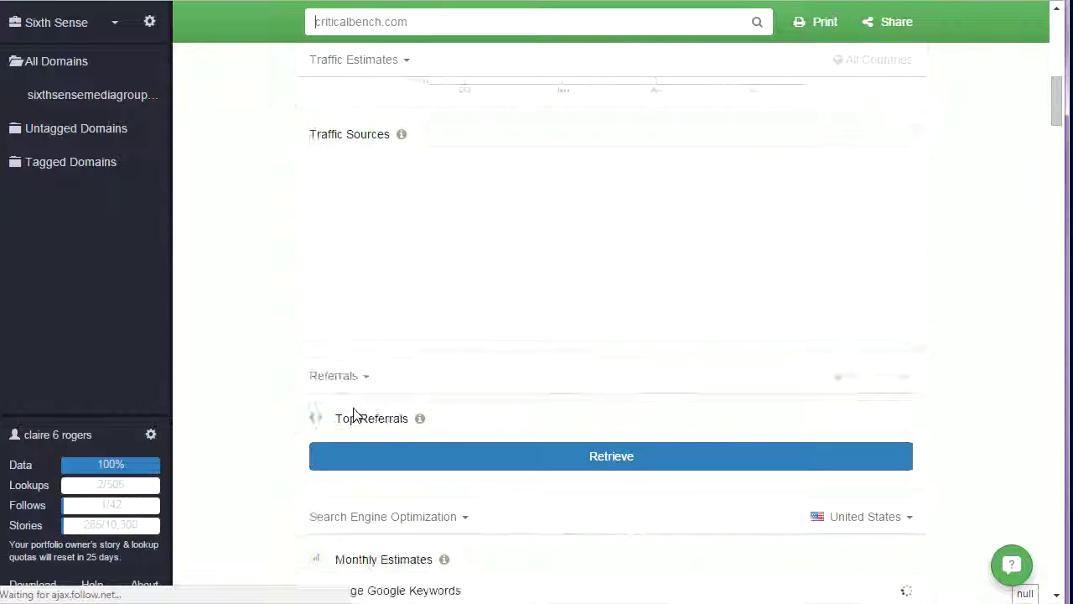
scroll(379, 405, down, 12)
scroll(411, 402, down, 15)
scroll(423, 411, down, 15)
scroll(436, 417, down, 5)
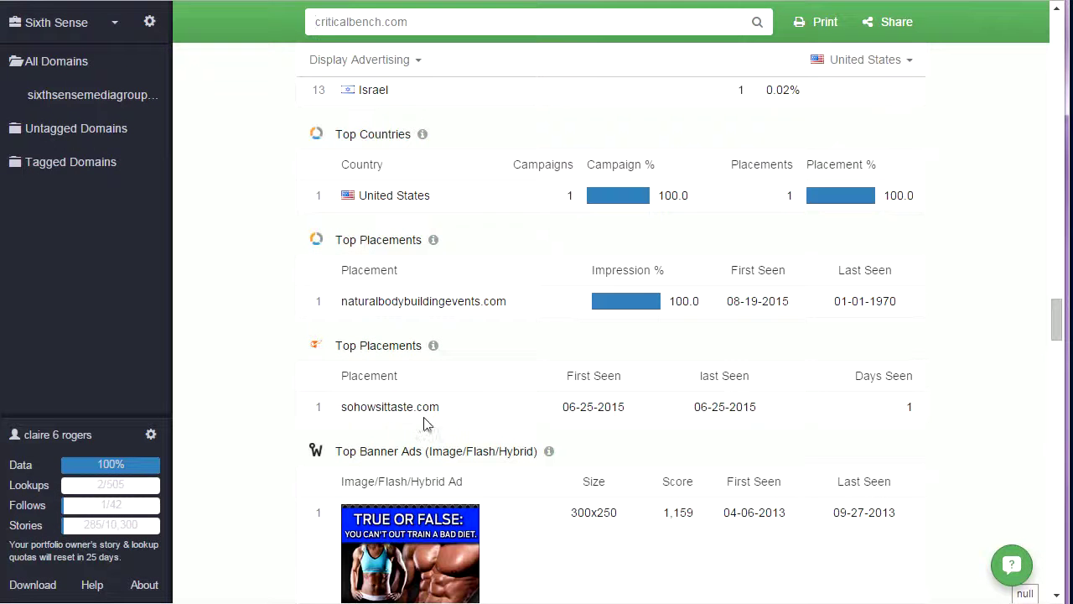
drag(440, 415, 342, 413)
key(ctrl+c)
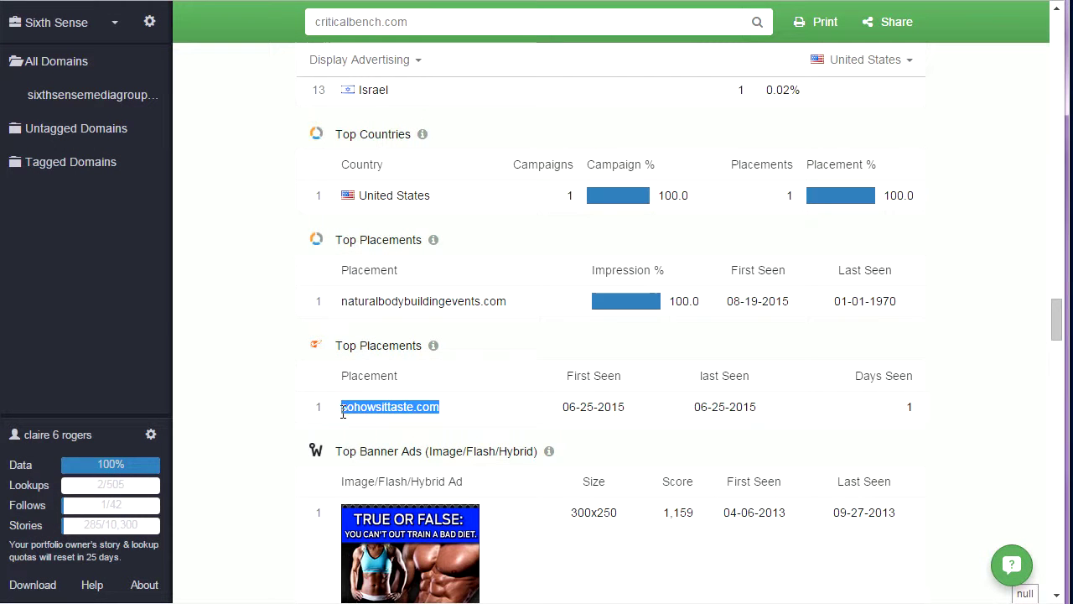
Step: Look up the copied domain sohowsittaste.com to open its full report
click(443, 25)
key(ctrl+a)
key(ctrl+v)
key(Return)
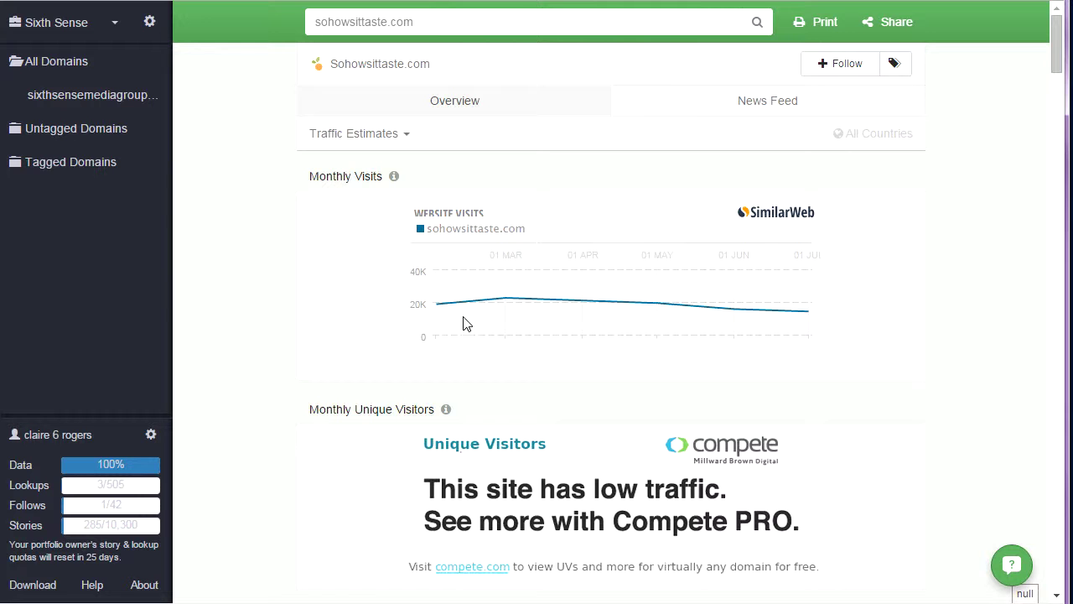
Step: Examine the Traffic Estimates for sohowsittaste.com, including its unique visitors, daily reach and traffic sources
scroll(872, 333, down, 4)
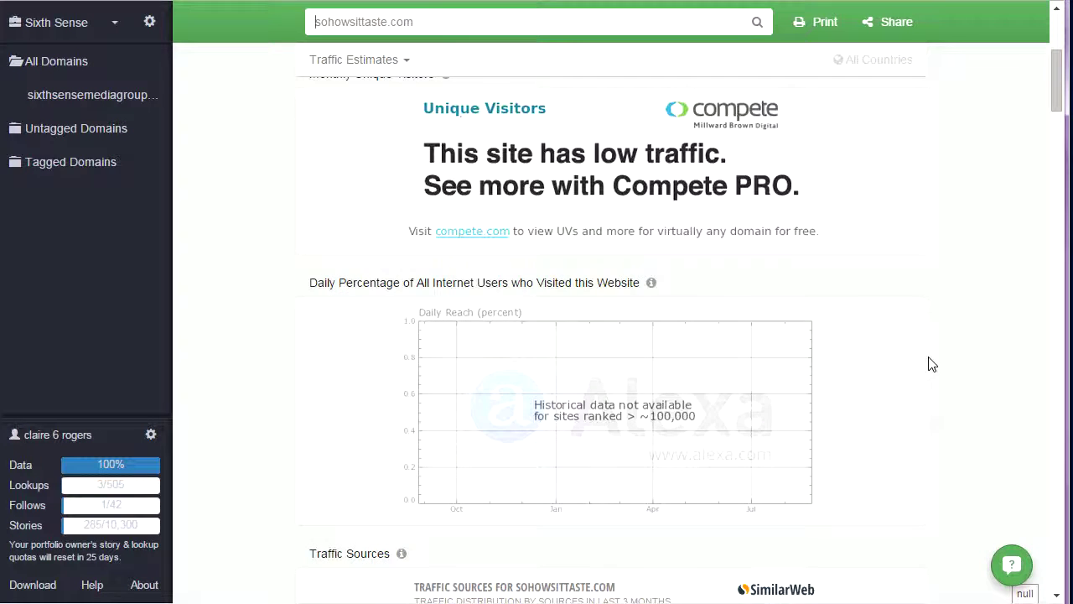
scroll(926, 377, down, 3)
scroll(925, 395, down, 1)
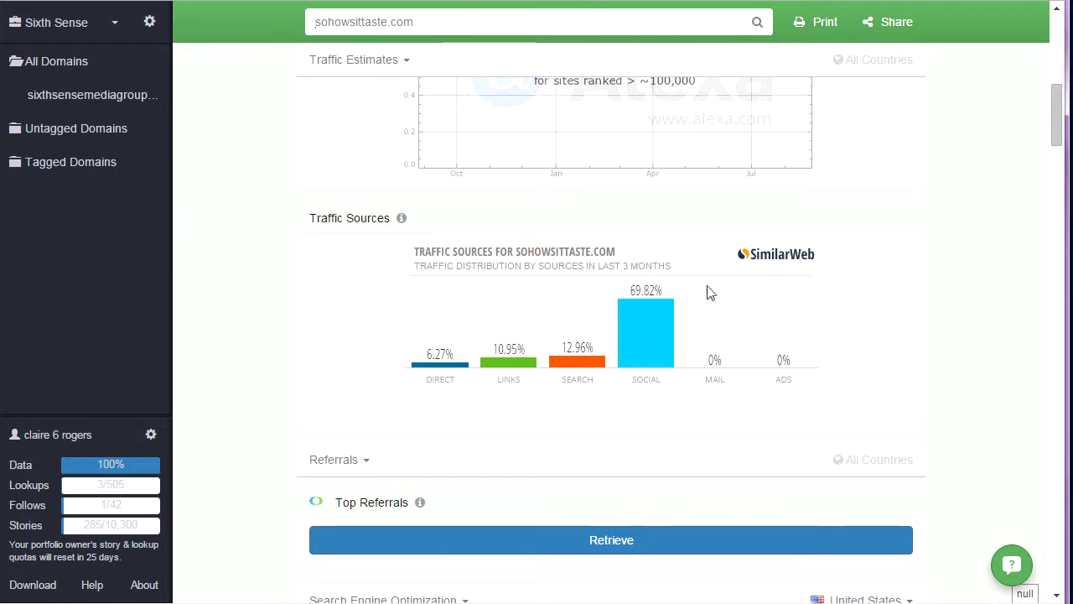
Step: Review the Top Keywords (Google) and Top Competitors lists for sohowsittaste.com
scroll(966, 348, down, 4)
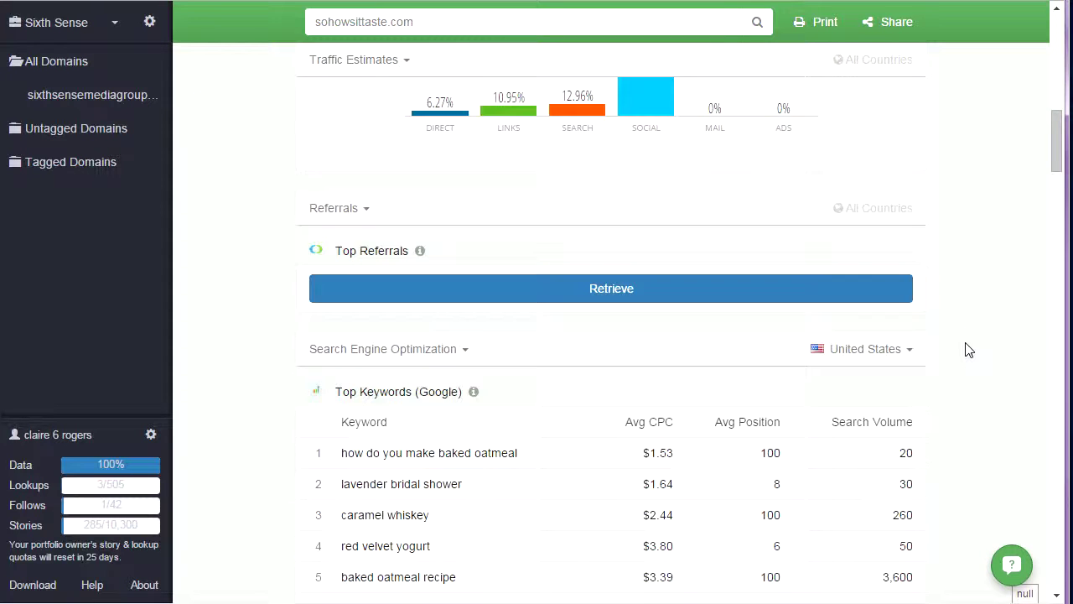
scroll(966, 351, down, 2)
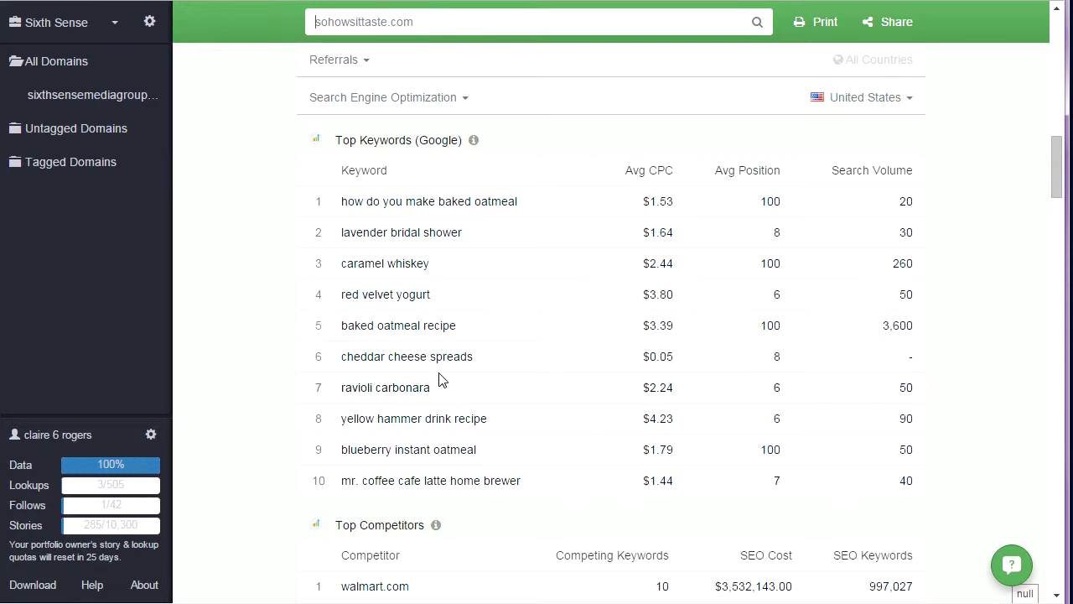
scroll(495, 432, down, 1)
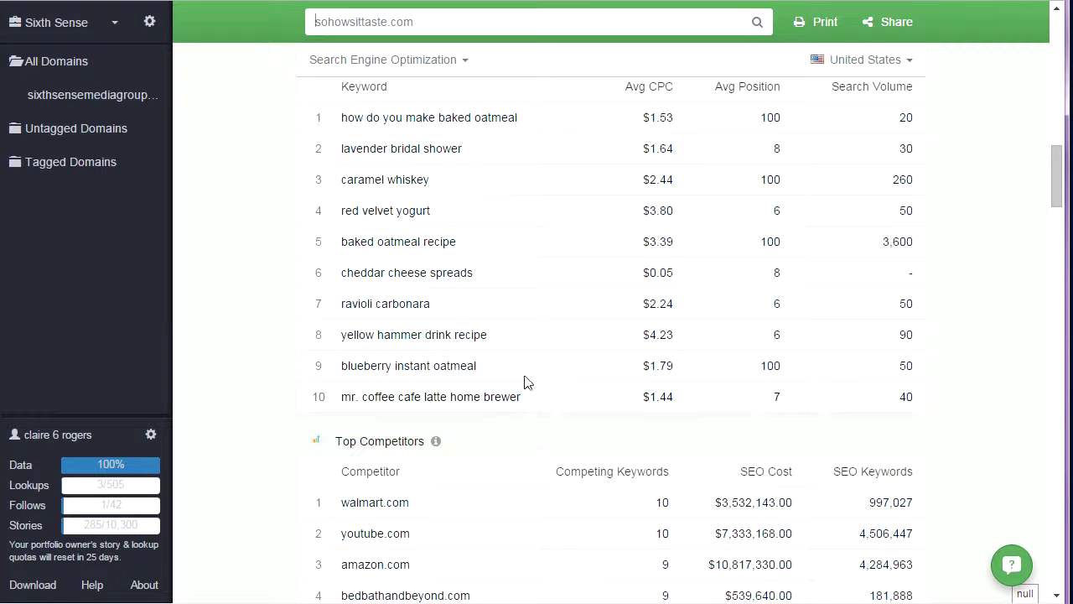
scroll(514, 377, down, 3)
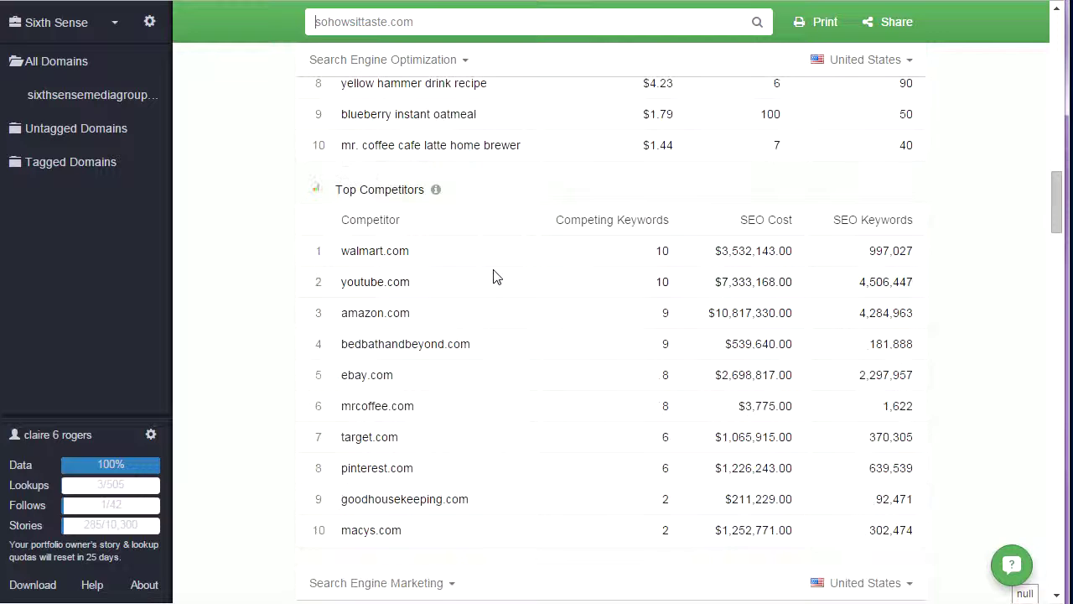
scroll(503, 301, down, 1)
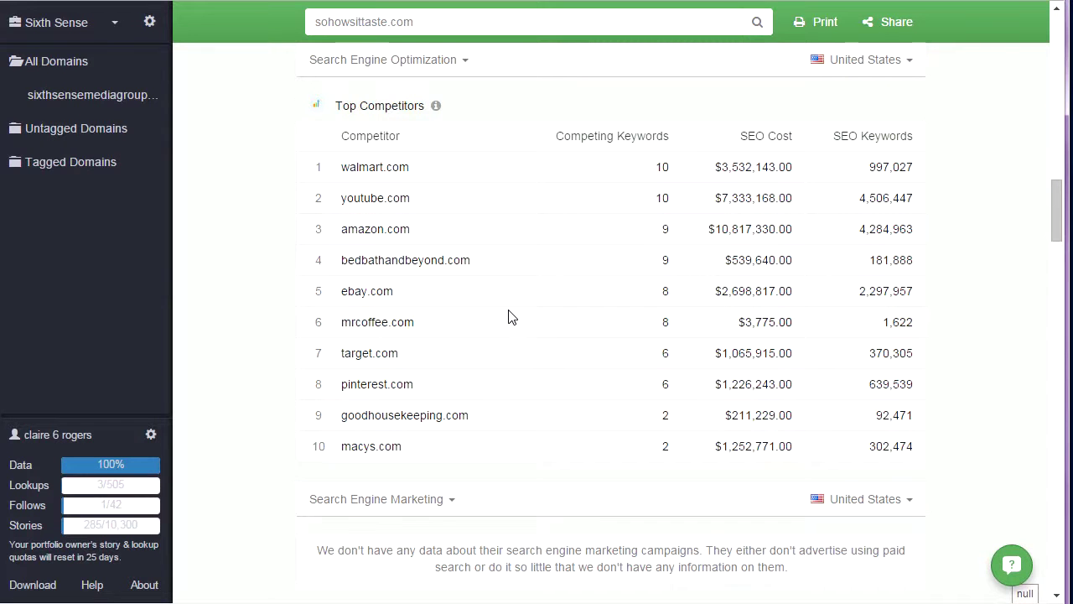
Step: Examine sohowsittaste.com's Display Advertising data, covering its mediators, networks, countries, placements and mobile banner ads
scroll(512, 319, down, 6)
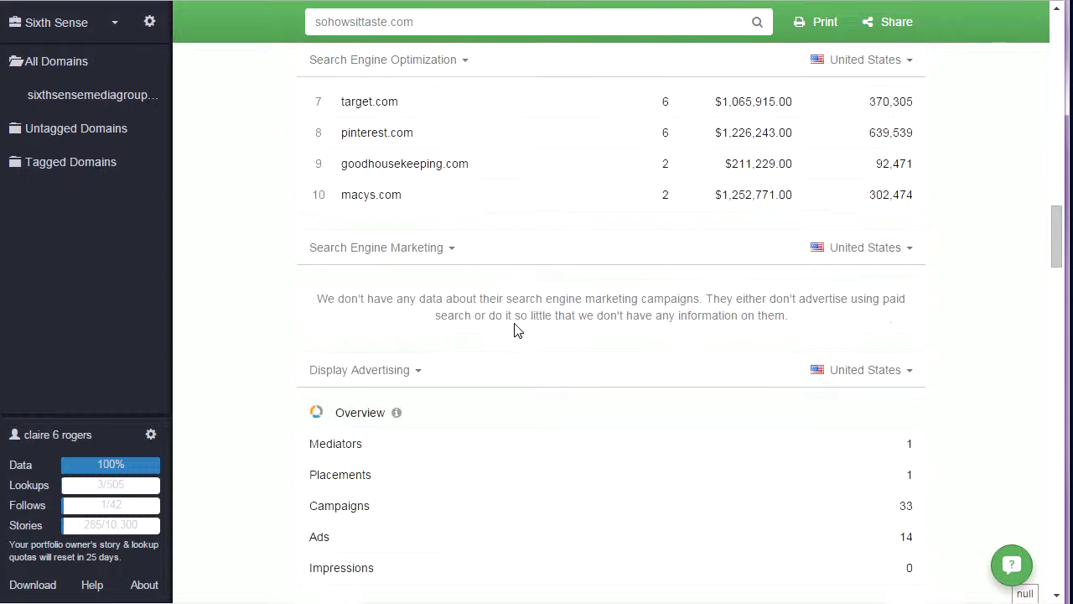
scroll(519, 336, down, 3)
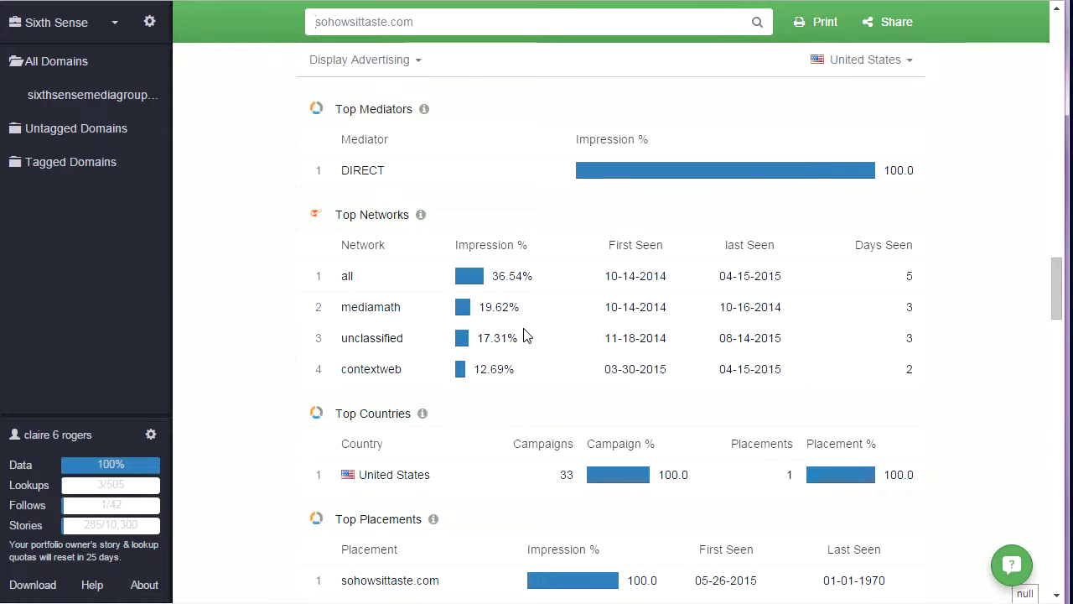
scroll(523, 335, down, 3)
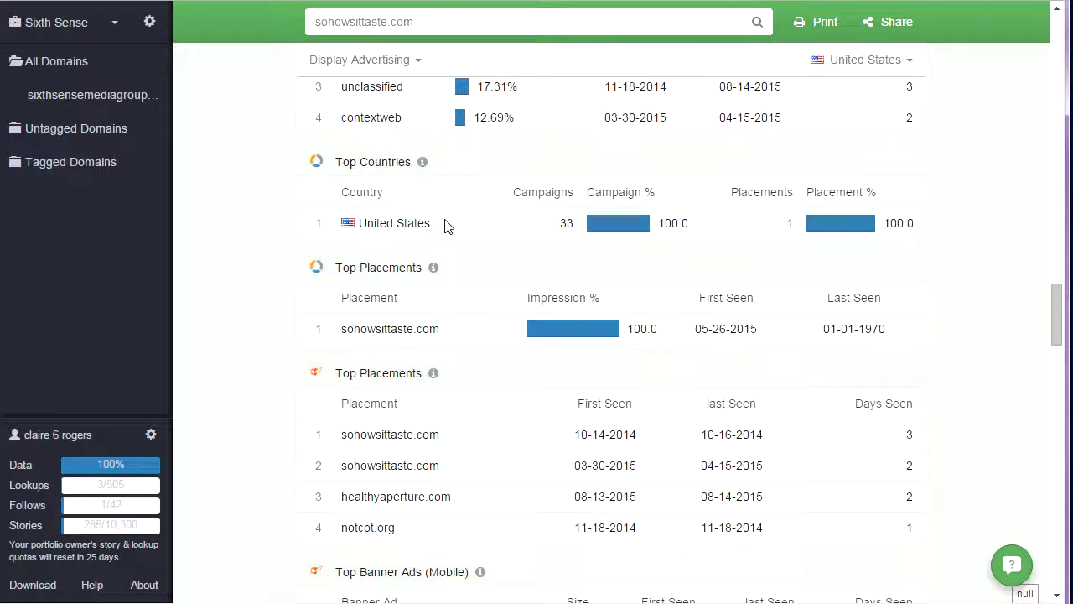
scroll(499, 255, down, 3)
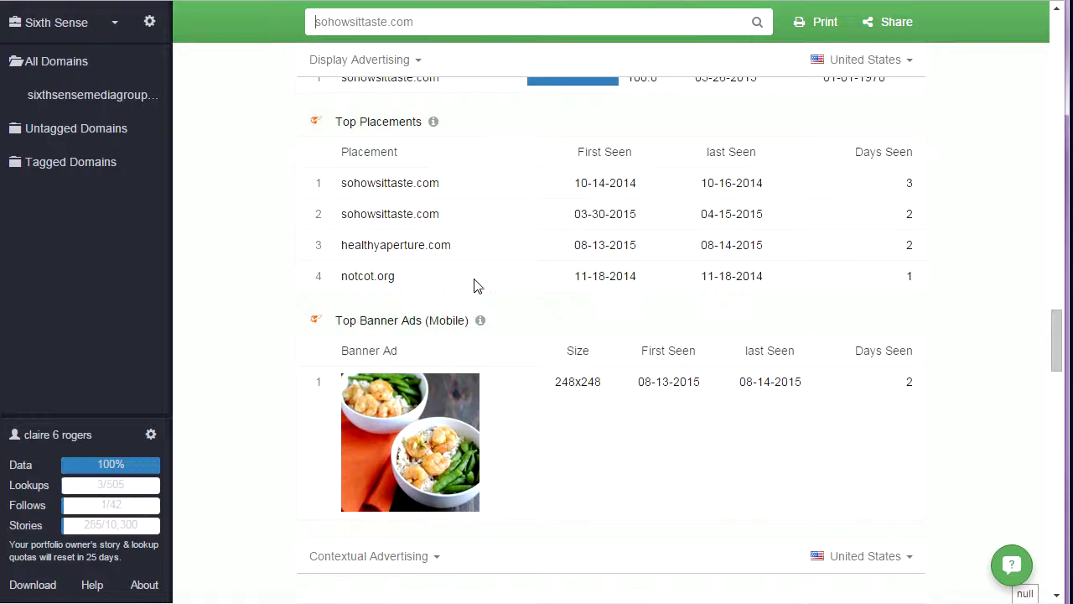
scroll(473, 285, down, 2)
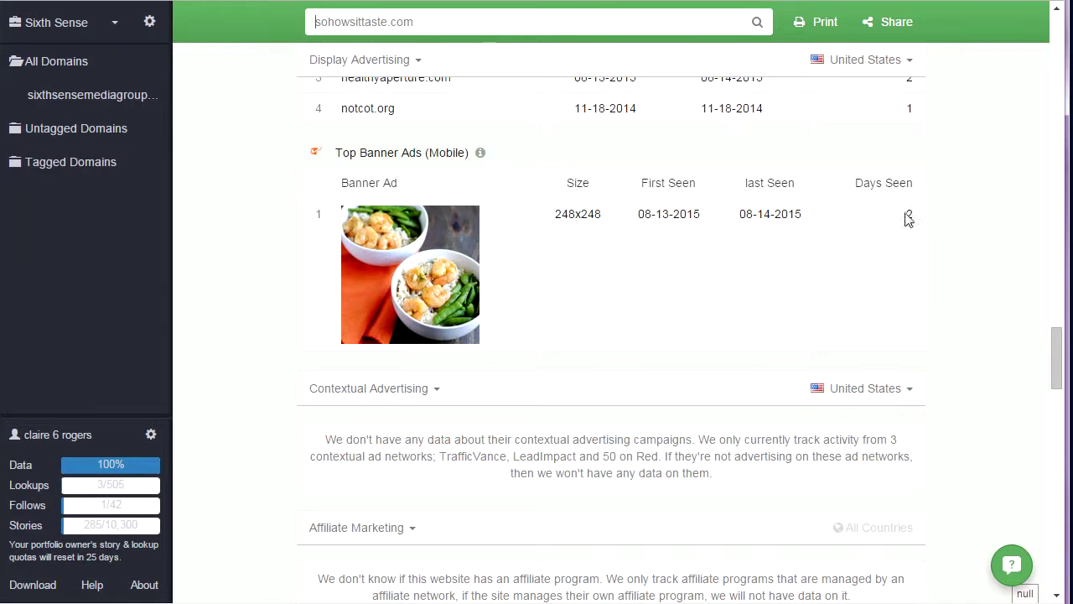
Step: Retrieve the Genders demographics for sohowsittaste.com and look through its WhoIs Information and Reverse IP Report
scroll(527, 287, down, 7)
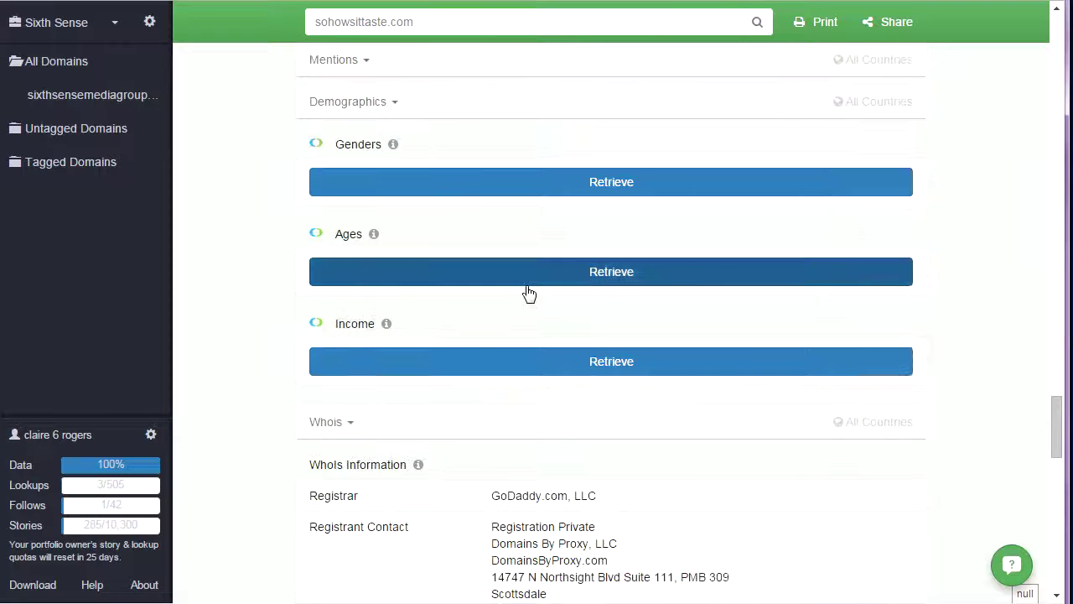
click(594, 182)
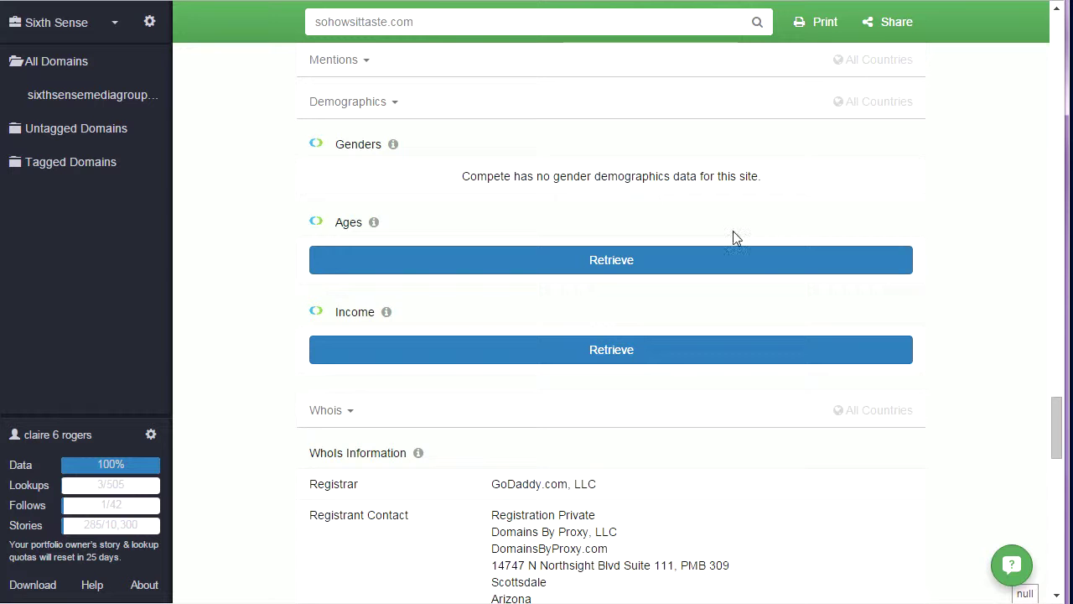
scroll(658, 474, up, 2)
scroll(659, 472, down, 3)
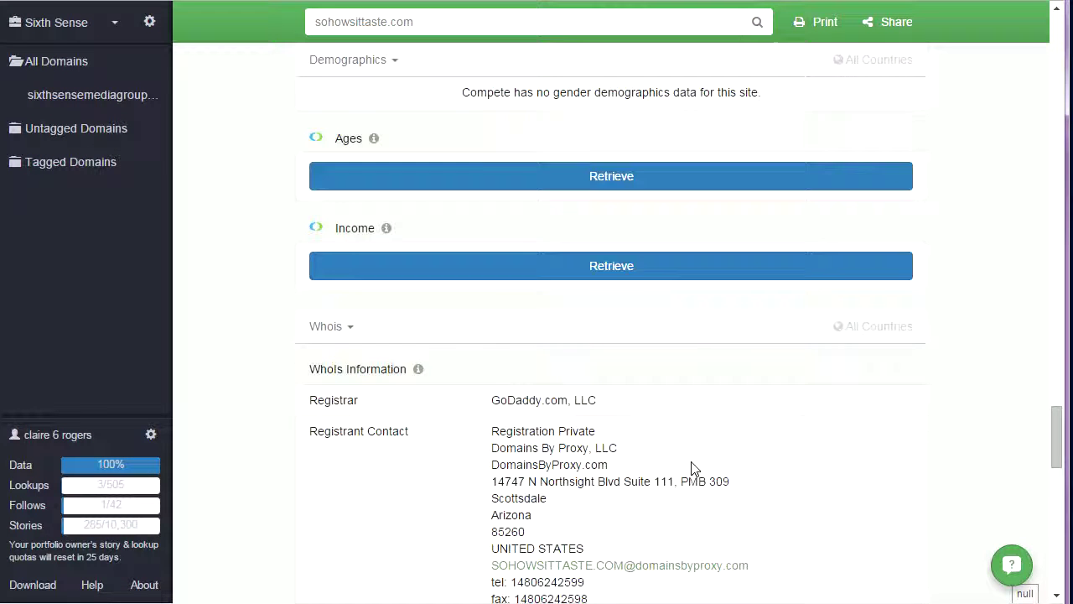
scroll(718, 458, down, 4)
scroll(726, 458, down, 8)
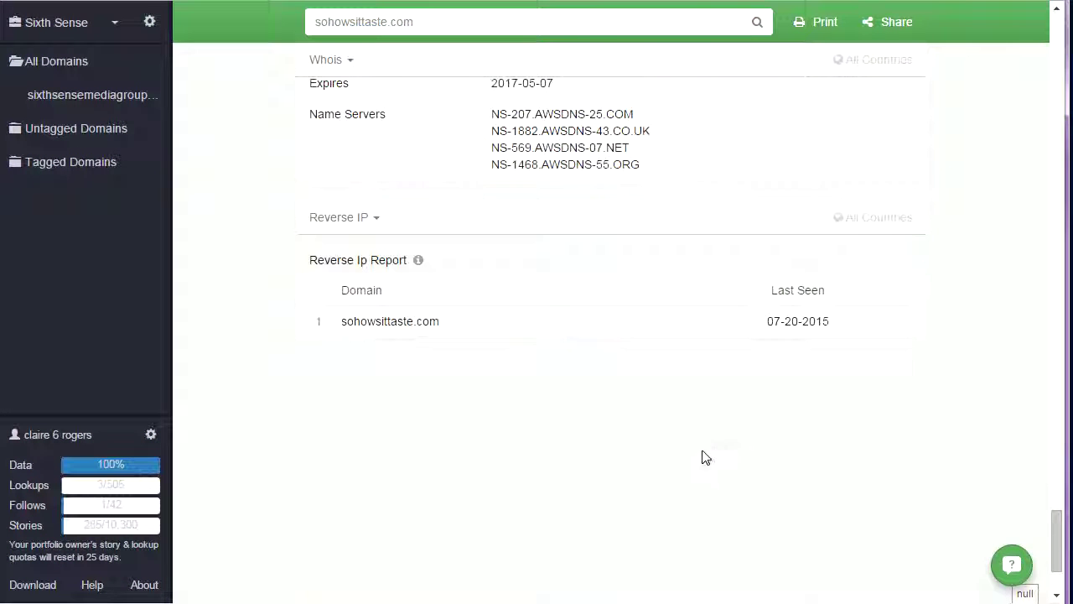
Step: Look back over the sohowsittaste.com report, rechecking its Top Competitors, Traffic Sources and Top Keywords (Google)
scroll(707, 443, up, 15)
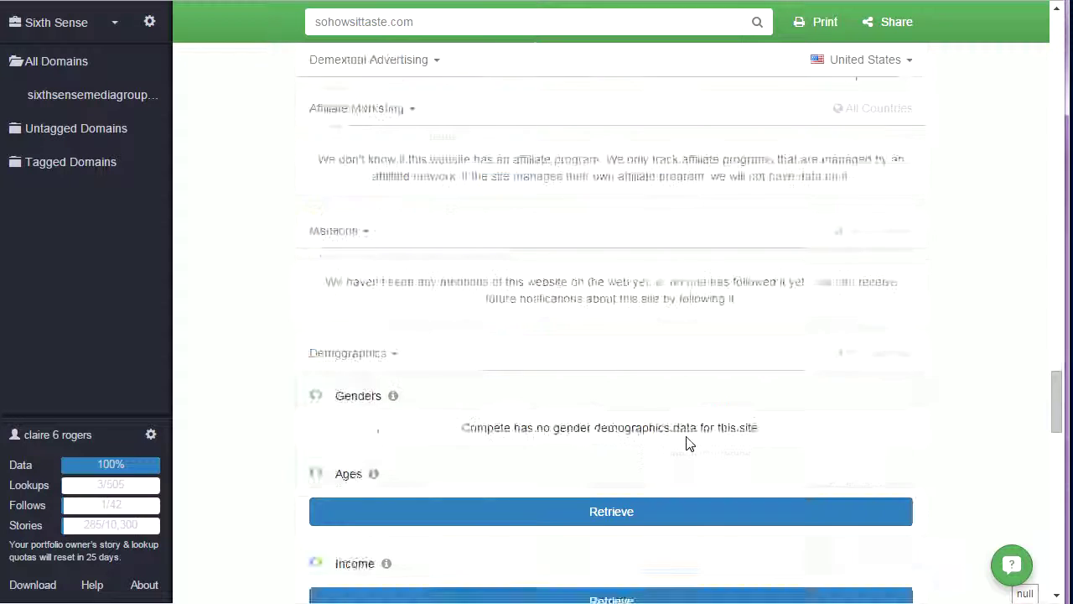
scroll(674, 436, up, 7)
scroll(663, 428, up, 4)
scroll(662, 419, down, 3)
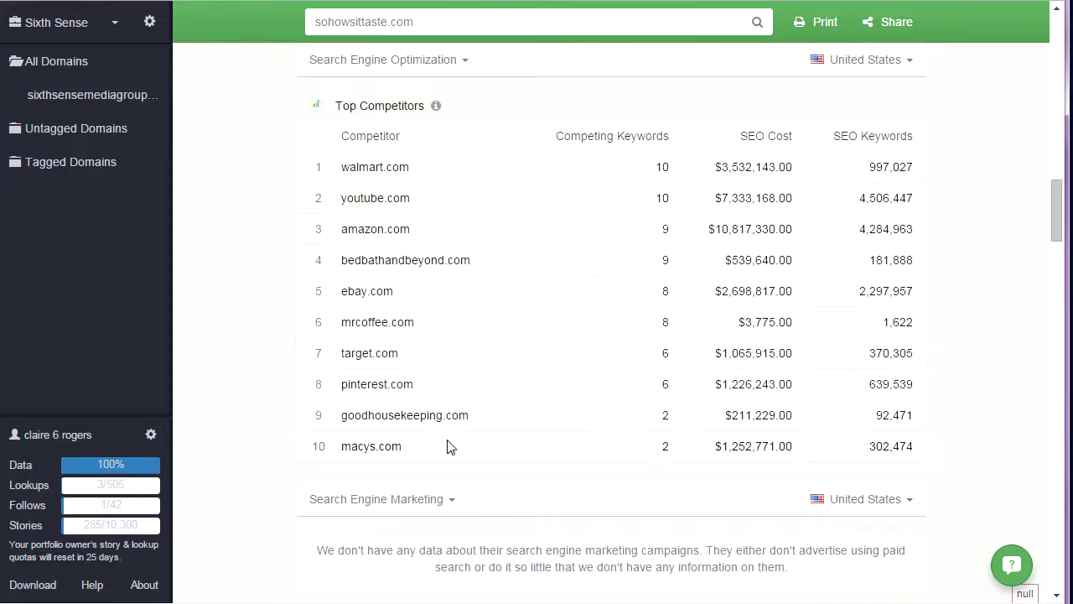
scroll(503, 414, up, 12)
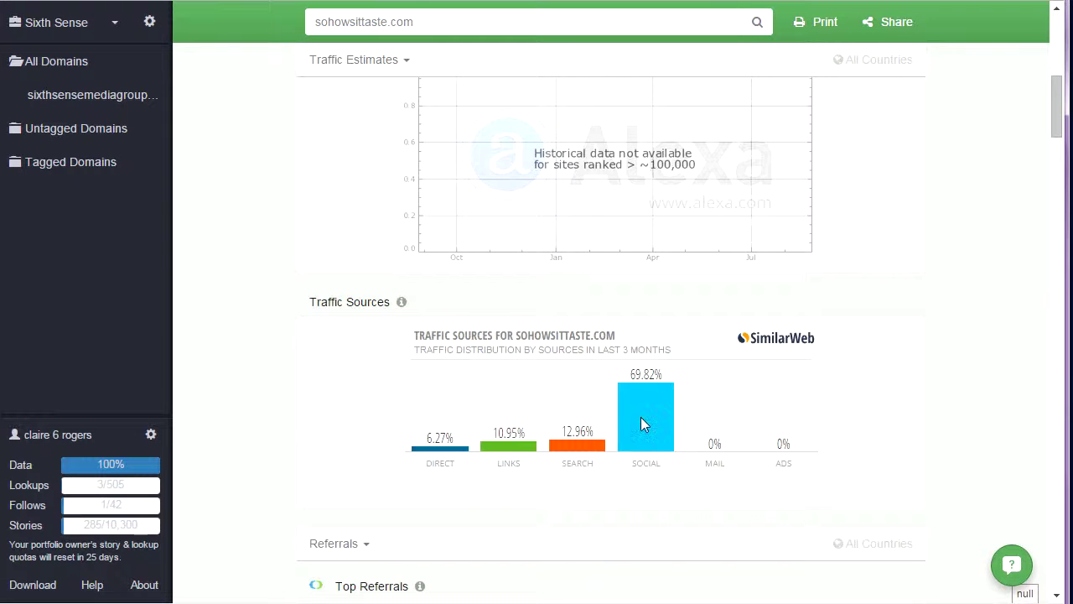
scroll(643, 428, down, 4)
scroll(620, 460, down, 1)
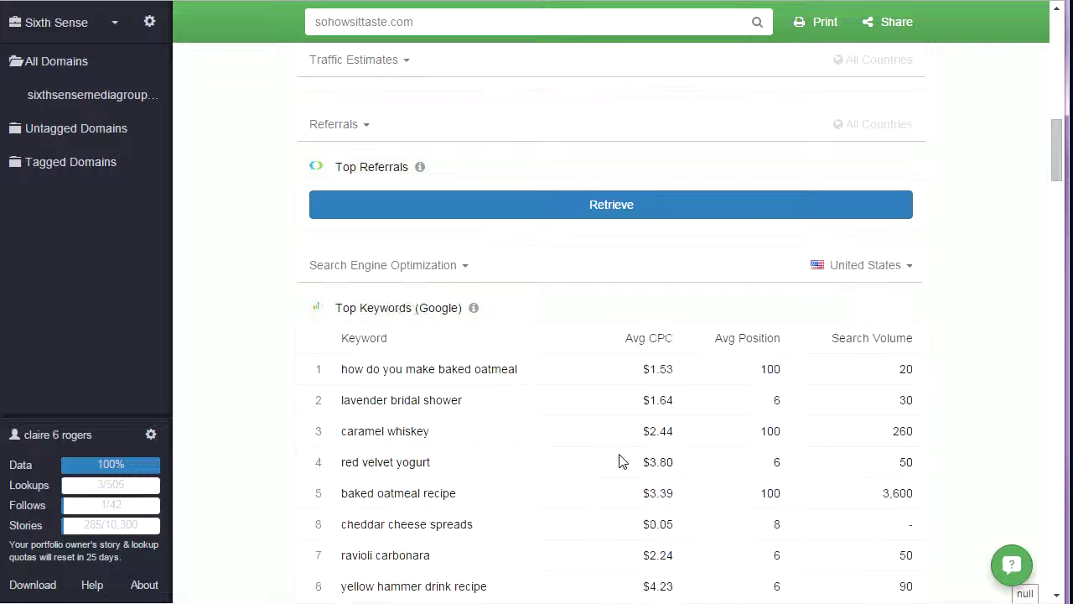
scroll(541, 467, down, 1)
scroll(539, 466, up, 12)
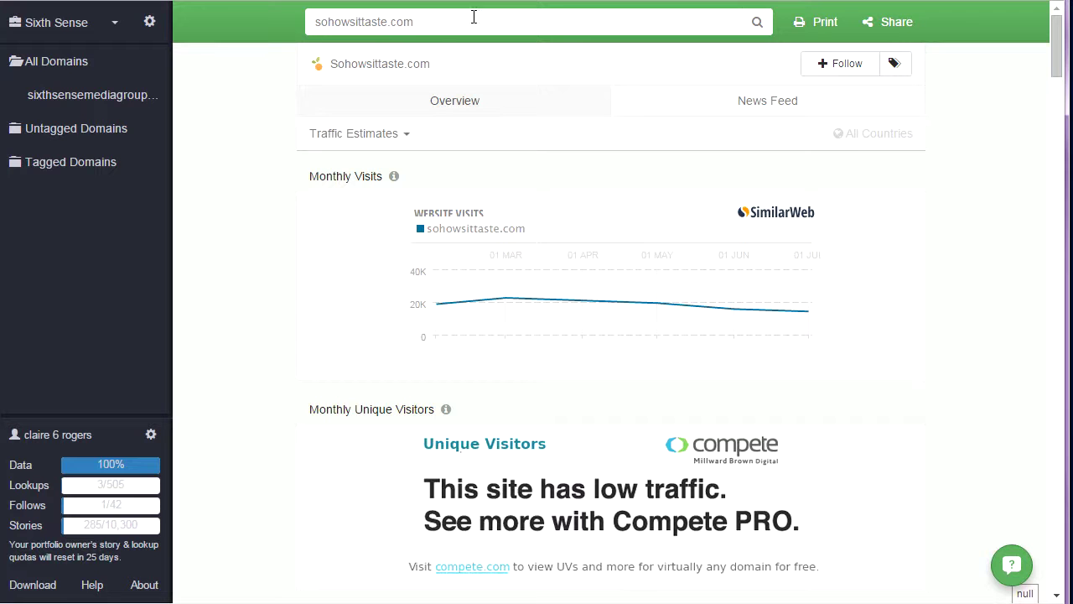
Step: Look up the domain bodybuilding.com
text(bo)
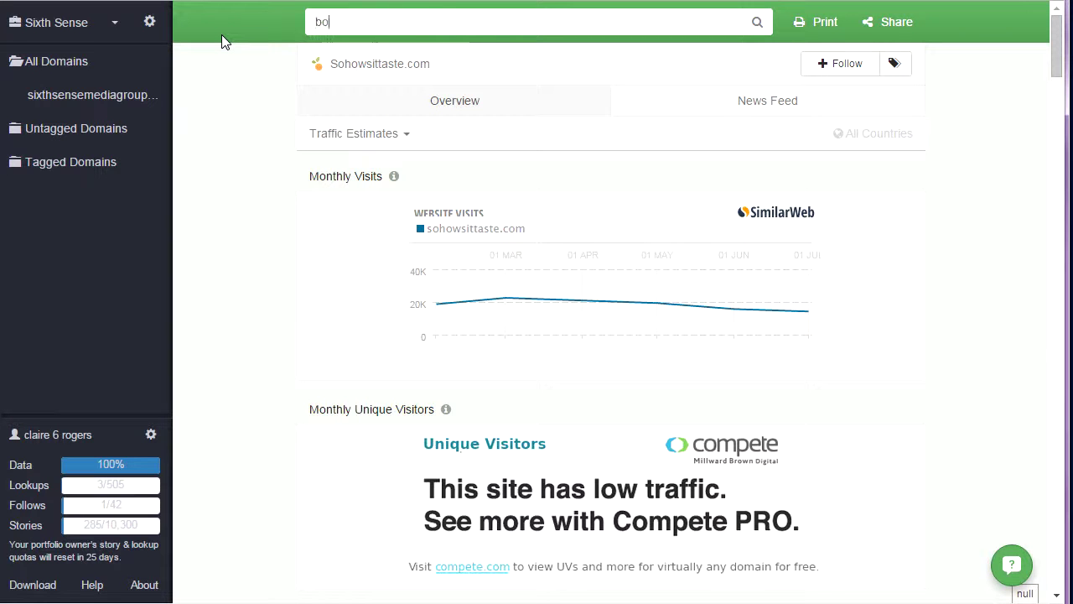
text(dybuilding.com)
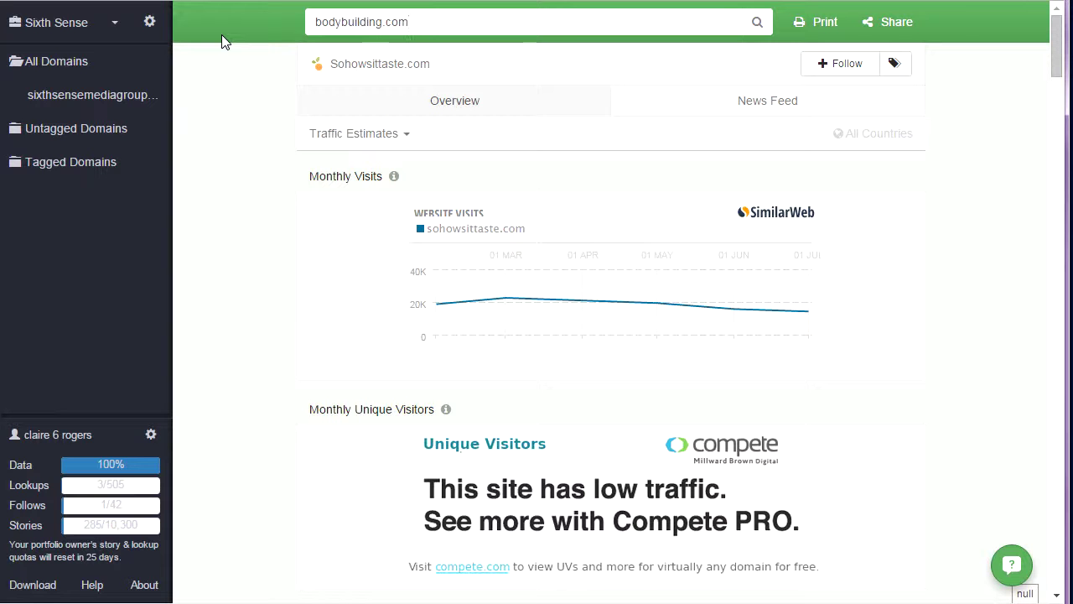
key(Return)
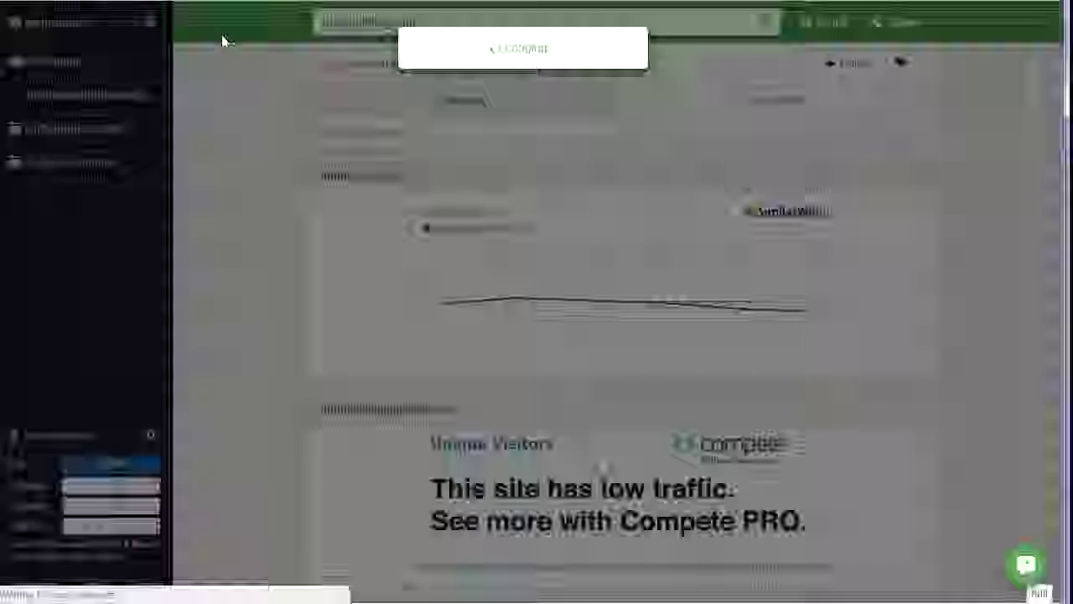
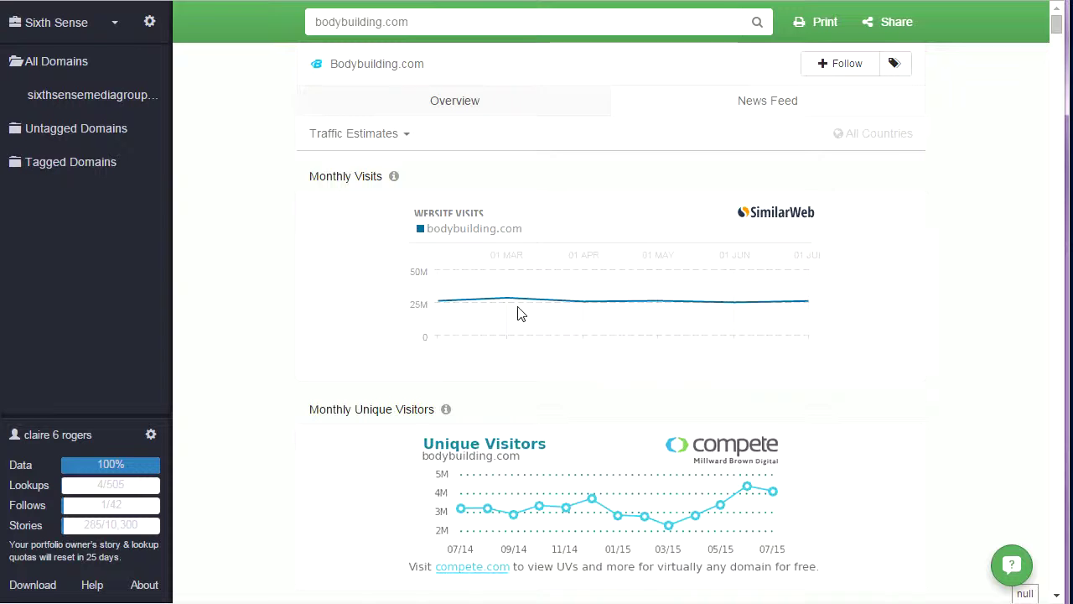
Step: Examine the Traffic Estimates for bodybuilding.com, covering monthly visits, unique visitors, daily reach and traffic sources
scroll(517, 313, down, 2)
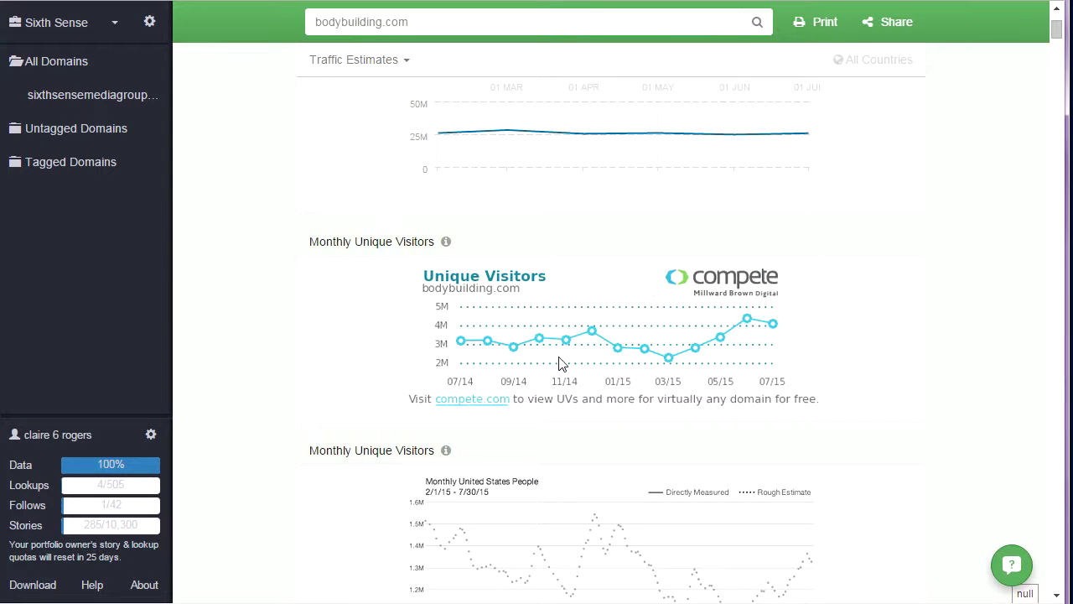
scroll(805, 360, down, 2)
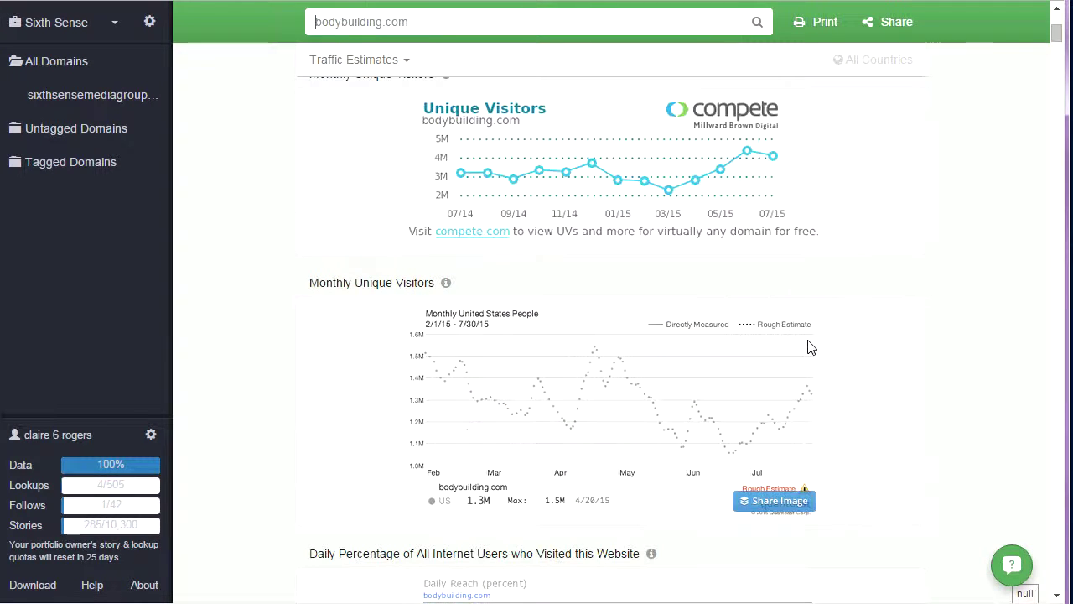
scroll(850, 285, down, 4)
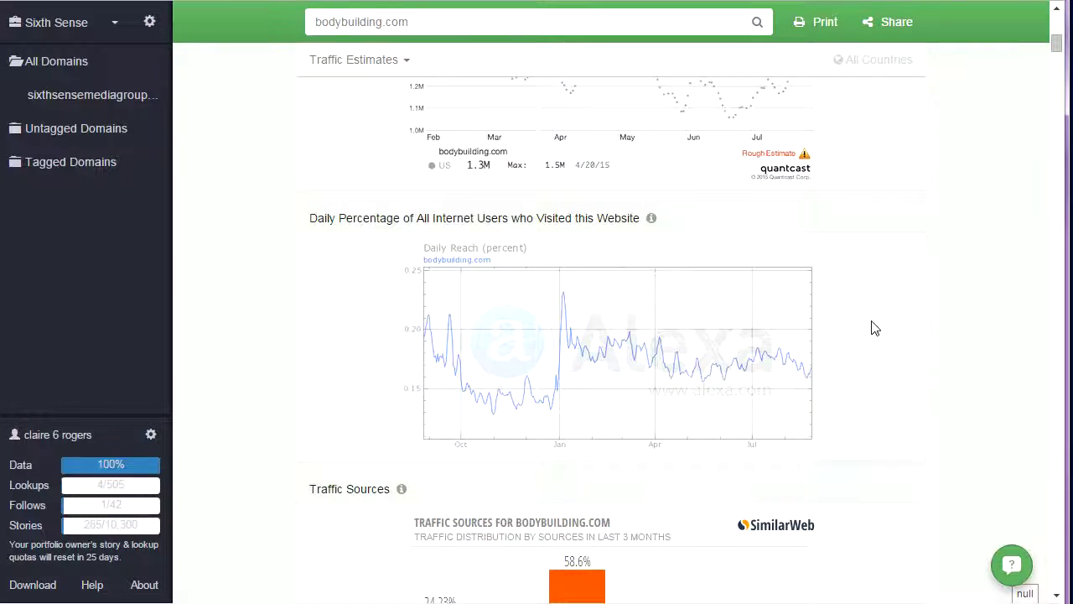
scroll(874, 327, down, 4)
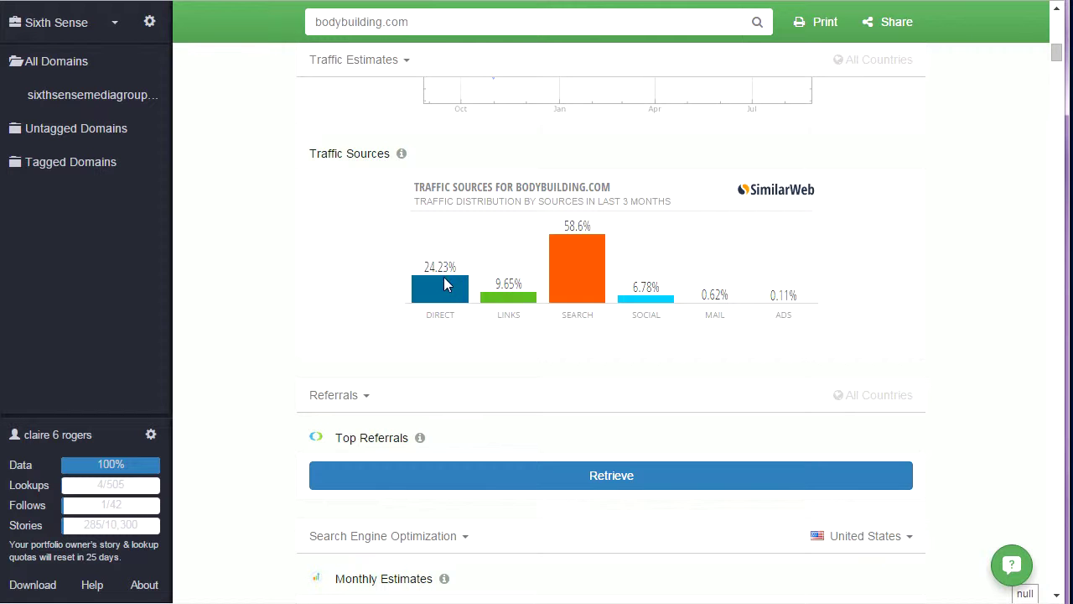
Step: Review bodybuilding.com's Search Engine Optimization monthly estimates and Top Countries (Google), highlighting the MOBILE-US entry
scroll(518, 311, down, 4)
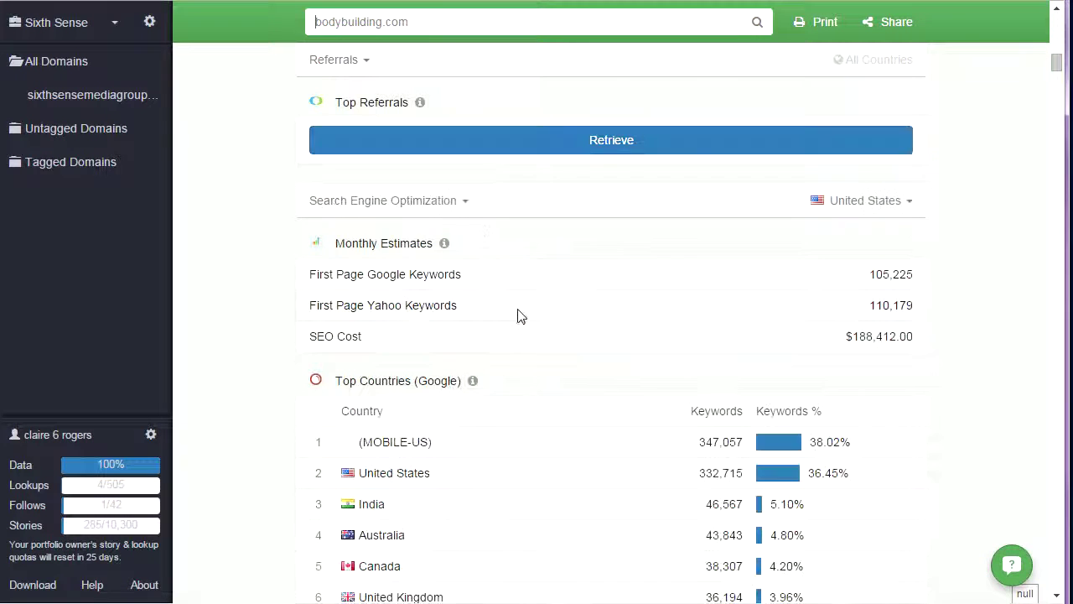
scroll(514, 320, down, 3)
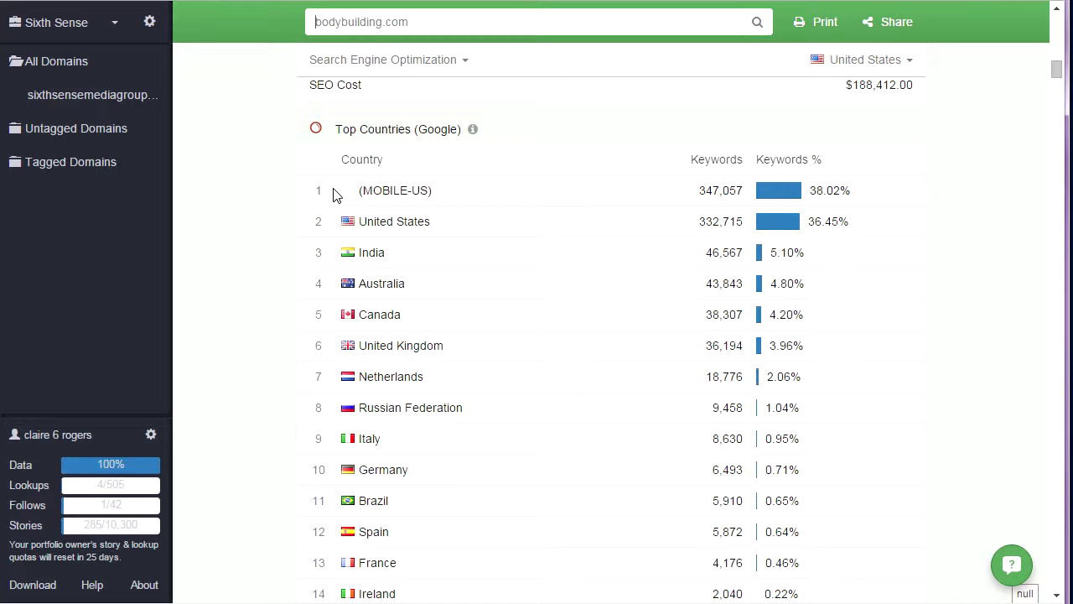
drag(341, 190, 496, 187)
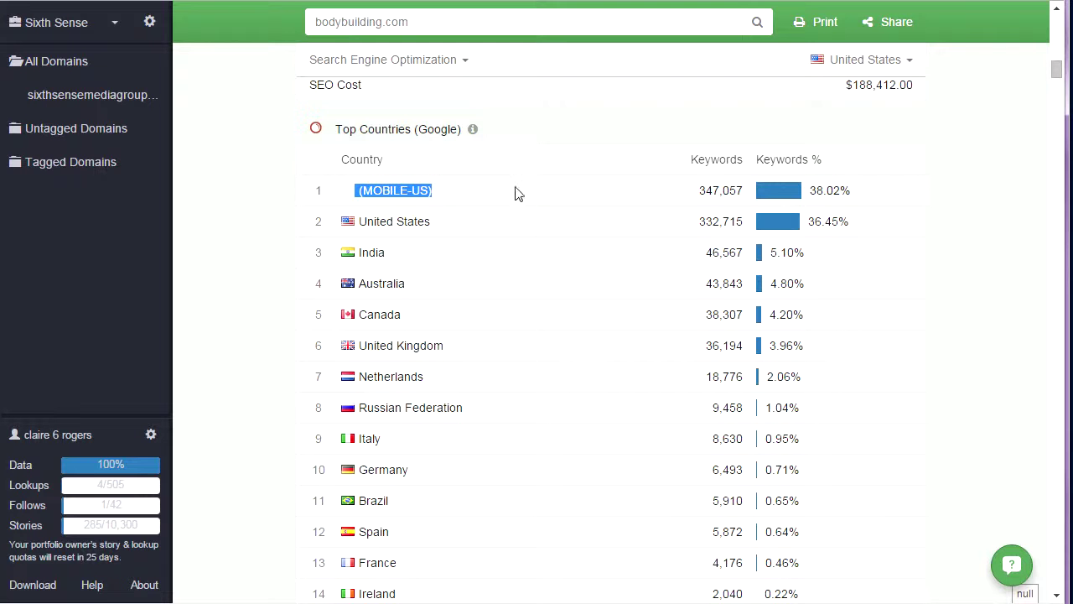
Step: Examine both Top Keywords (Google) lists under Search Engine Optimization for bodybuilding.com, marking the protein shakes keyword
scroll(553, 260, down, 7)
scroll(550, 289, down, 5)
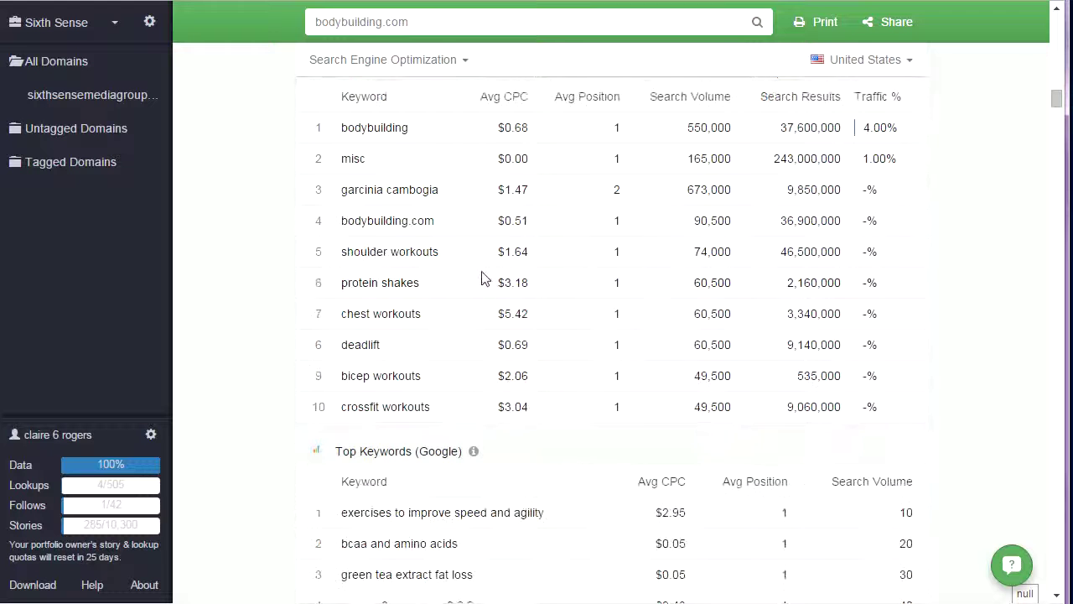
scroll(410, 171, up, 1)
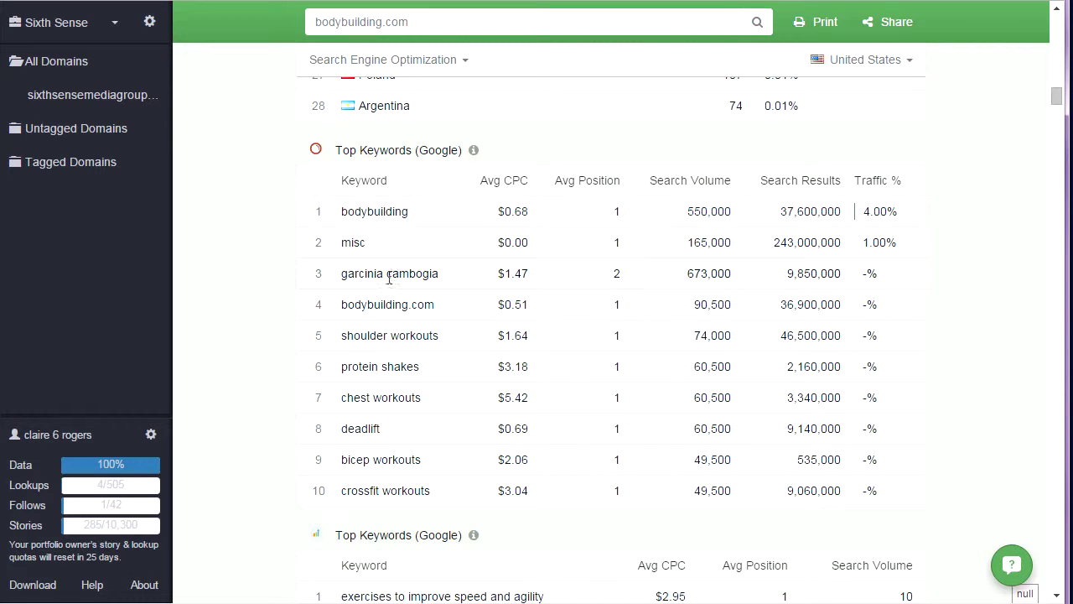
scroll(453, 340, down, 1)
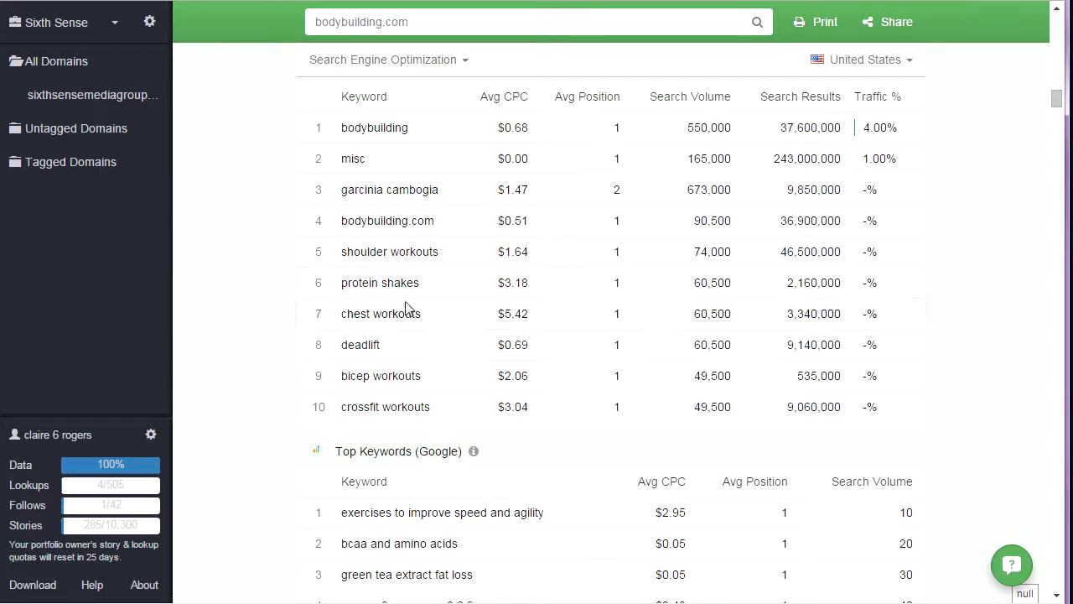
drag(379, 285, 411, 289)
scroll(397, 375, down, 1)
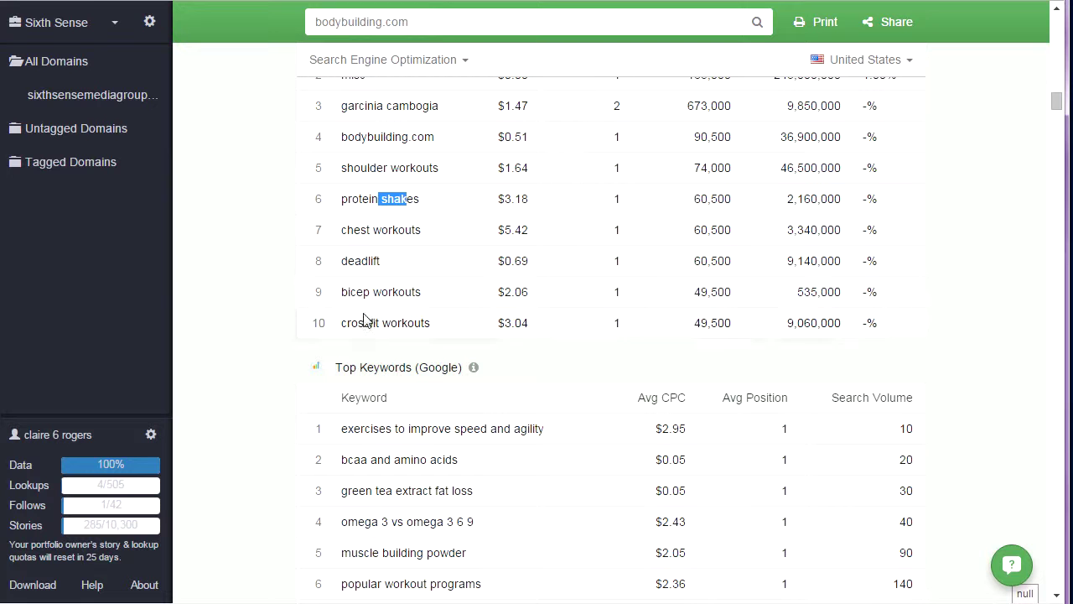
scroll(431, 327, down, 1)
scroll(419, 302, down, 2)
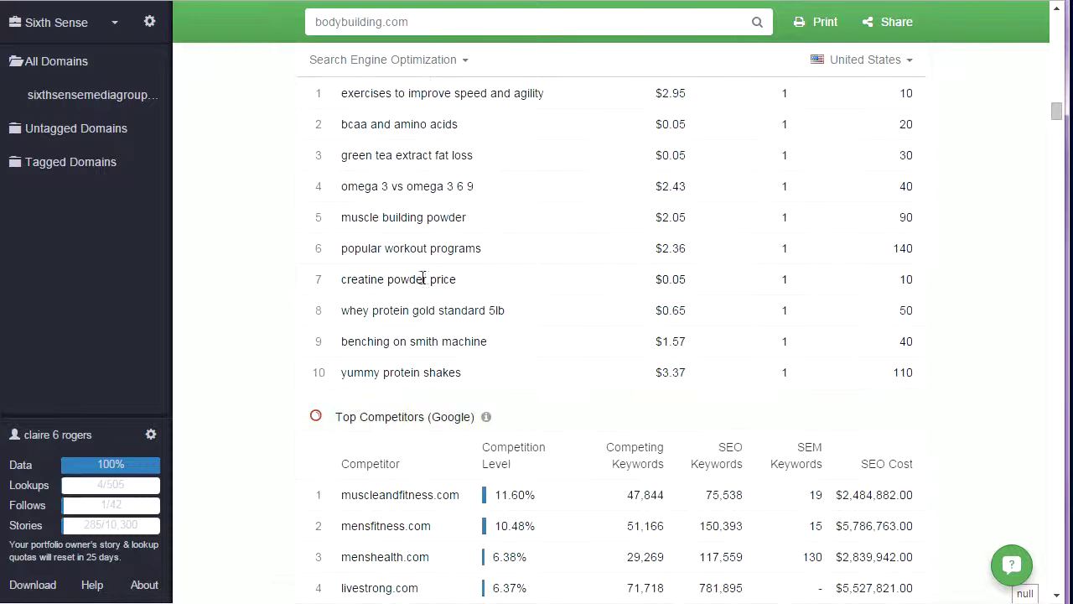
scroll(419, 268, up, 1)
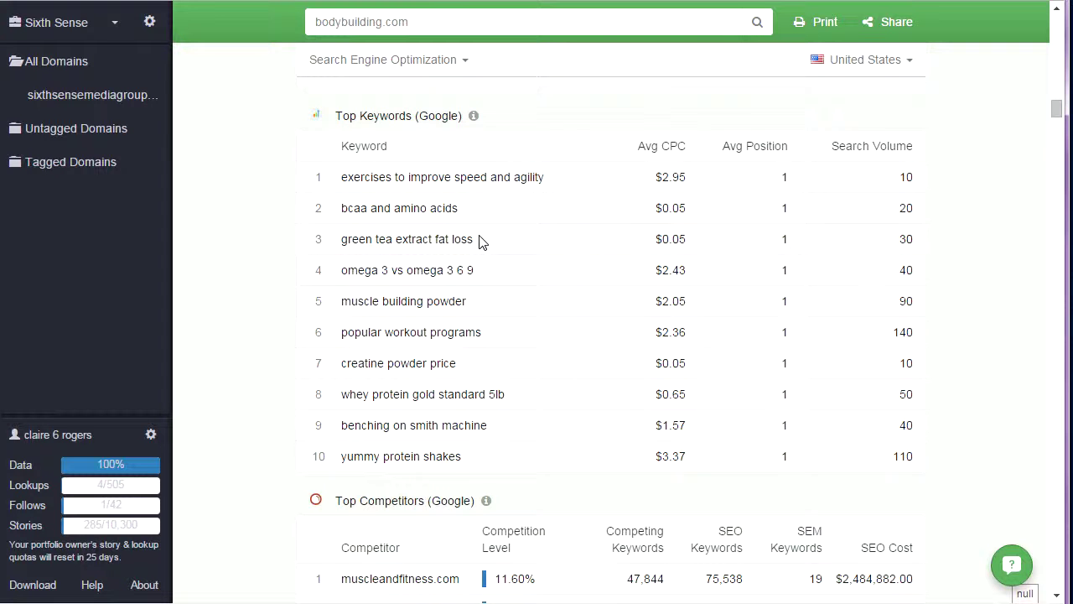
scroll(481, 244, down, 2)
Step: Review bodybuilding.com's Top Competitors lists, highlighting livestrong.com, muscleandstrength.com, womenshealthmag.com, breakingmuscle.com and fitnessmagazine.com in the Google list
scroll(476, 276, down, 1)
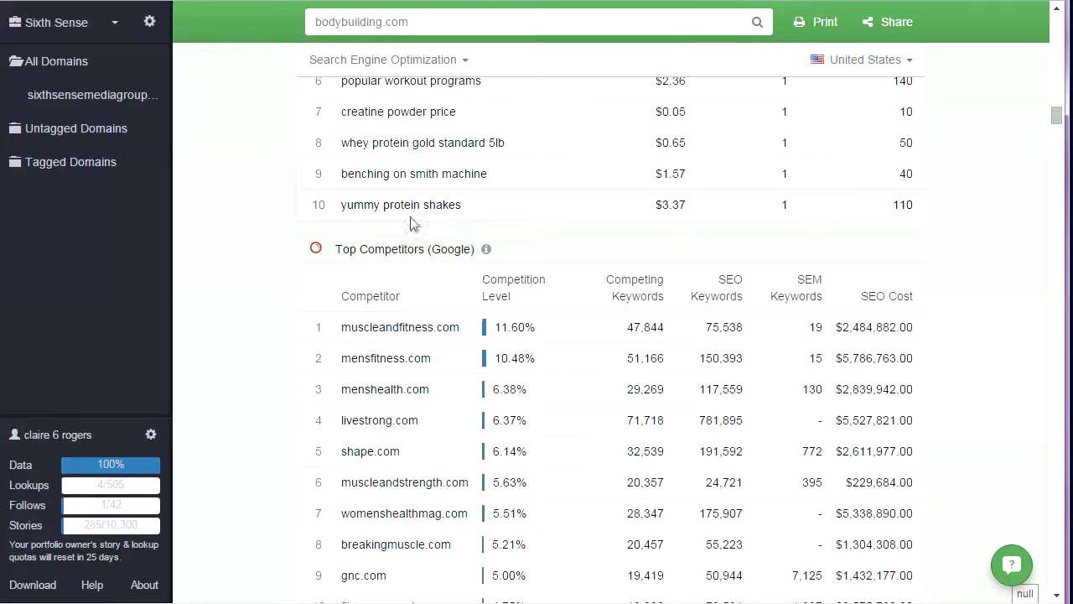
scroll(433, 333, down, 2)
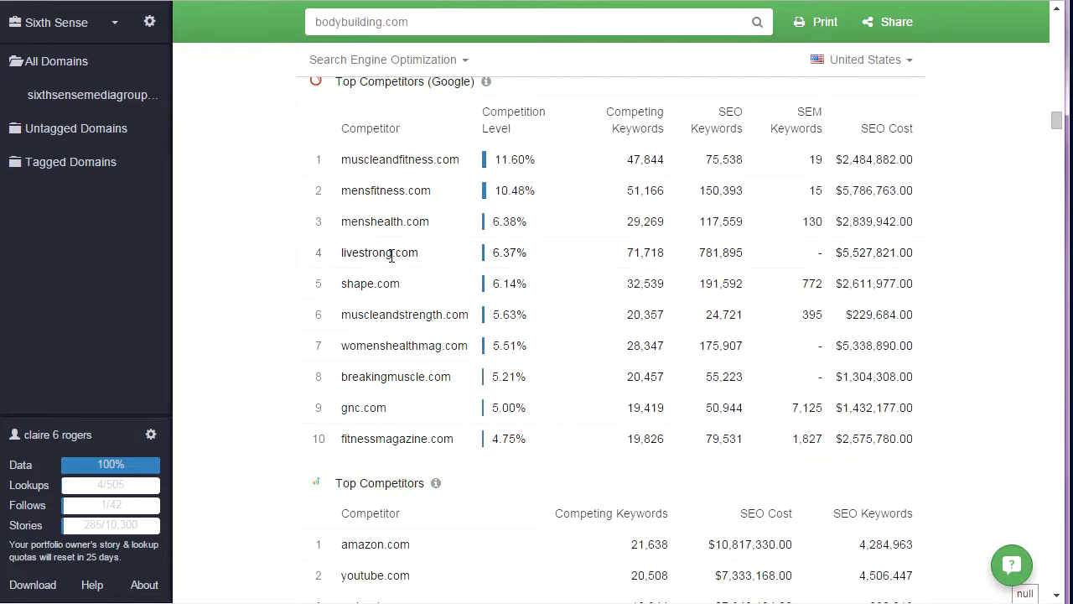
drag(353, 252, 410, 252)
scroll(390, 319, down, 1)
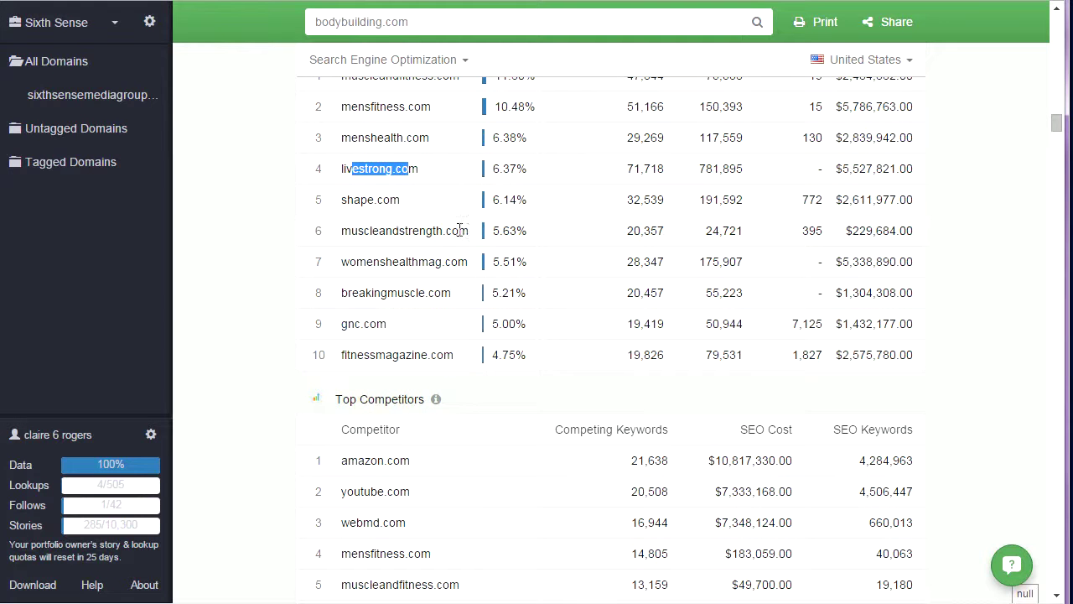
drag(473, 235, 347, 226)
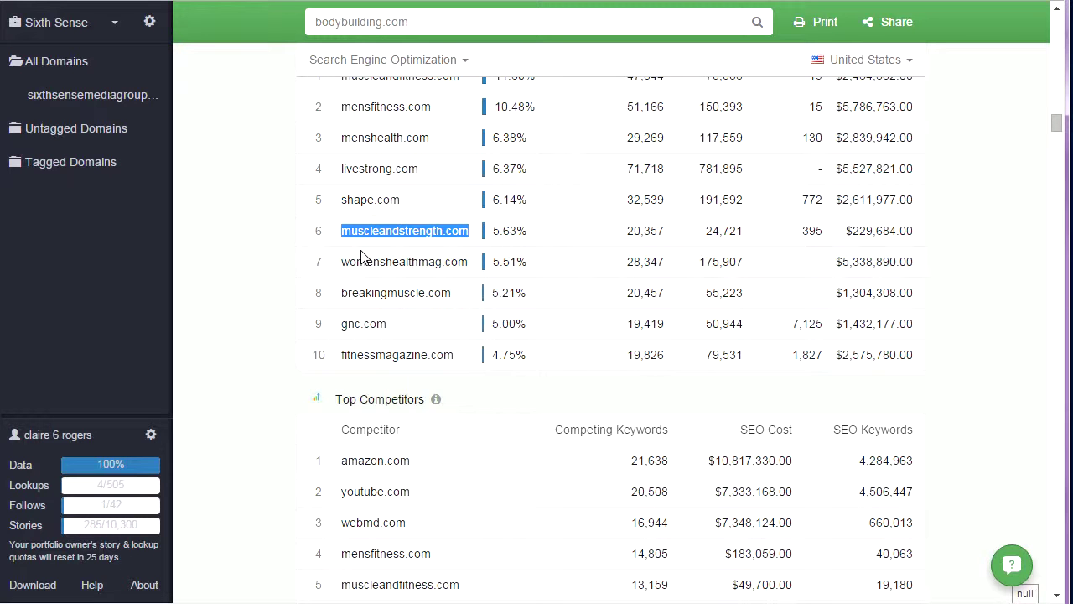
click(343, 263)
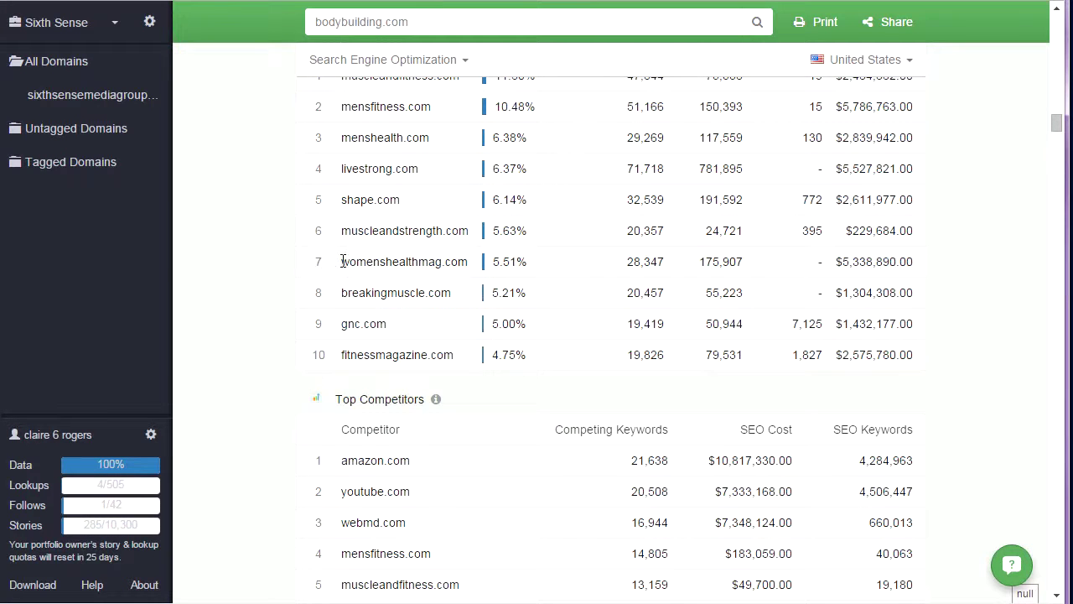
drag(352, 261, 468, 261)
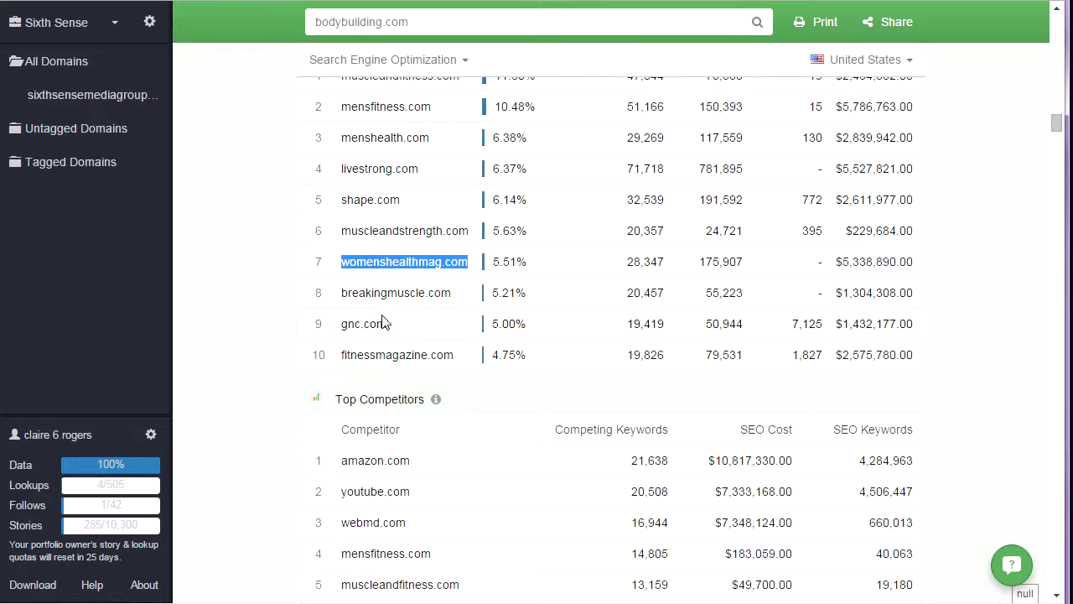
scroll(383, 314, down, 1)
drag(343, 209, 460, 221)
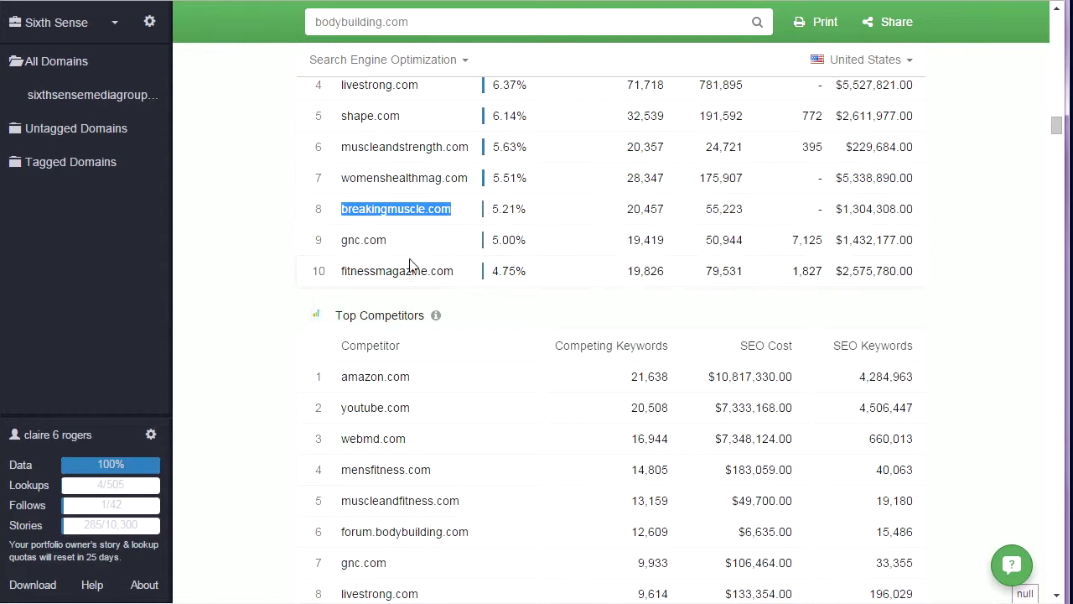
double_click(355, 275)
scroll(366, 289, down, 1)
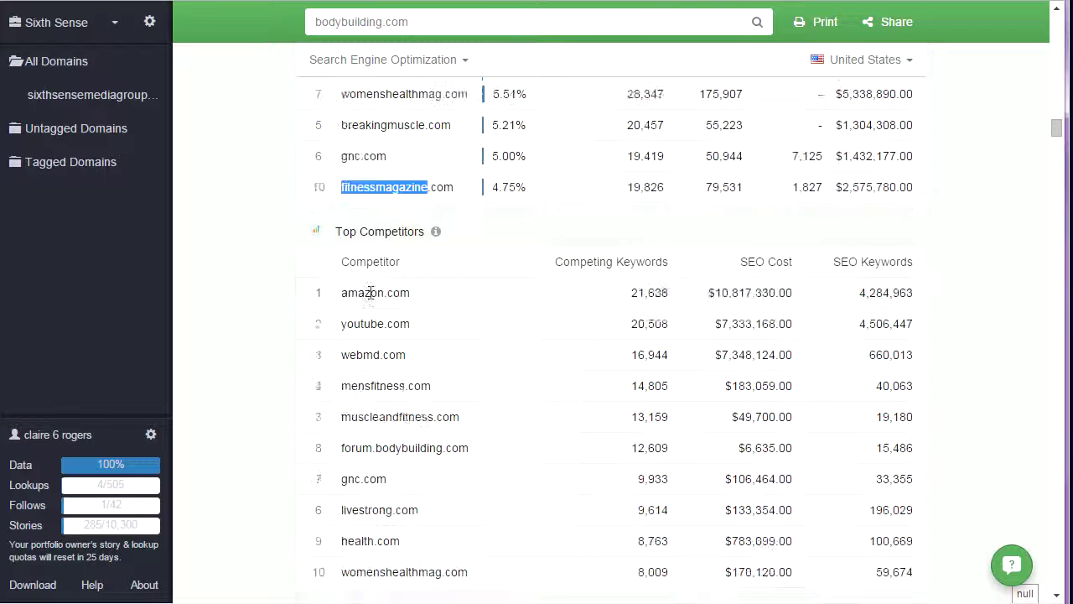
scroll(370, 293, down, 1)
Step: Examine bodybuilding.com's Search Engine Marketing data, covering its monthly estimates, Top Countries (Google) and Top Keywords (Google)
scroll(428, 305, down, 4)
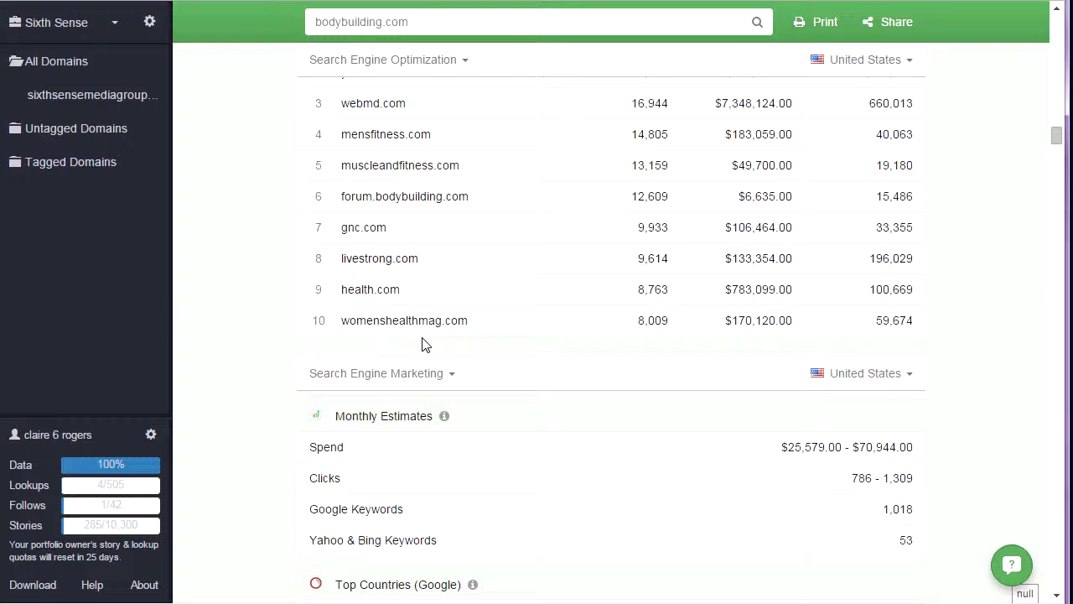
scroll(428, 319, down, 2)
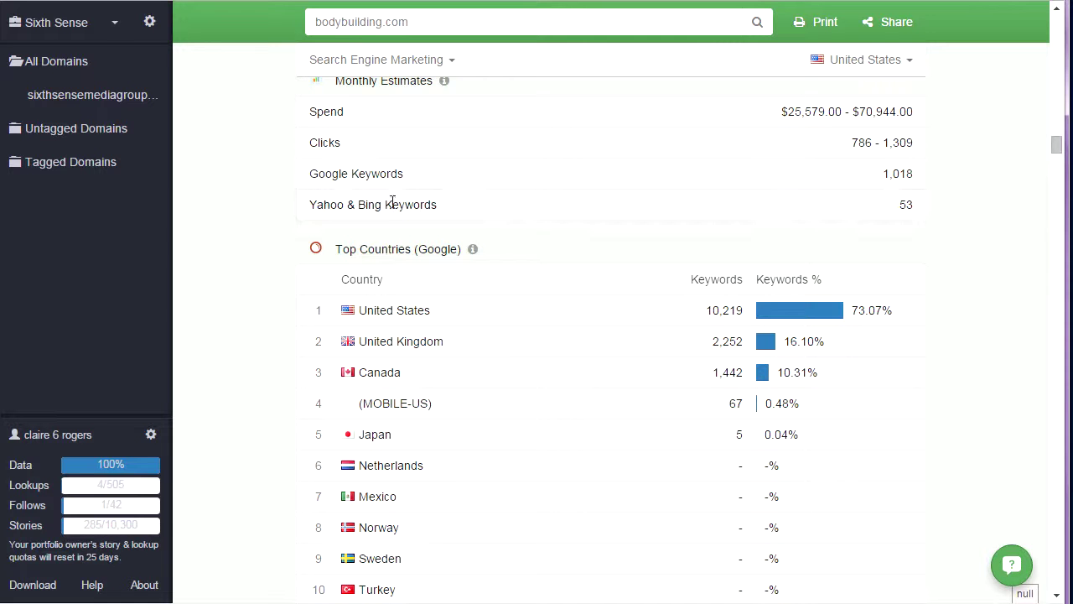
scroll(453, 264, down, 1)
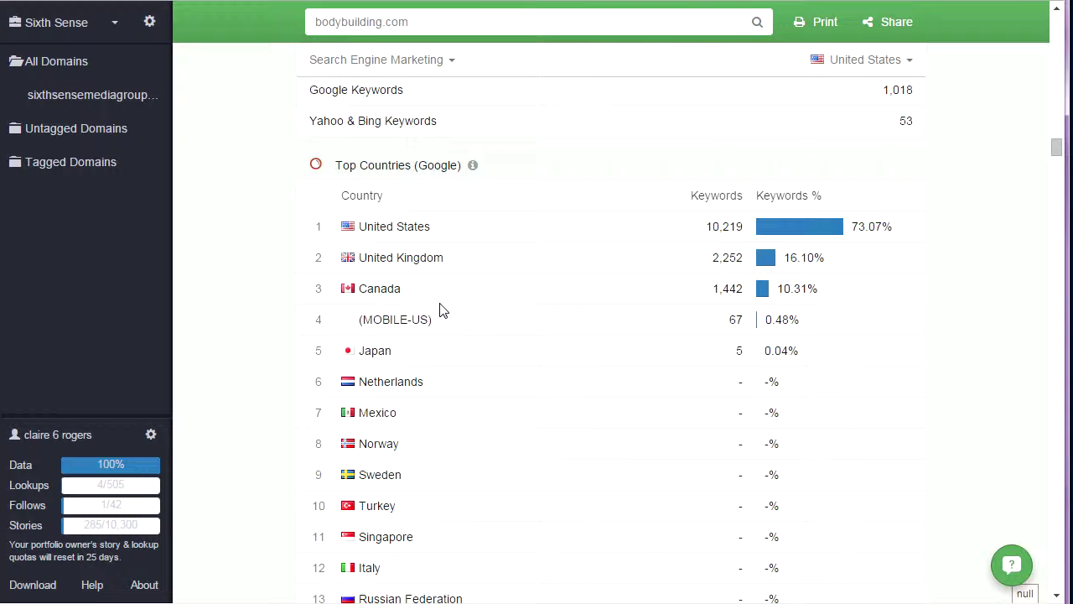
scroll(444, 285, down, 1)
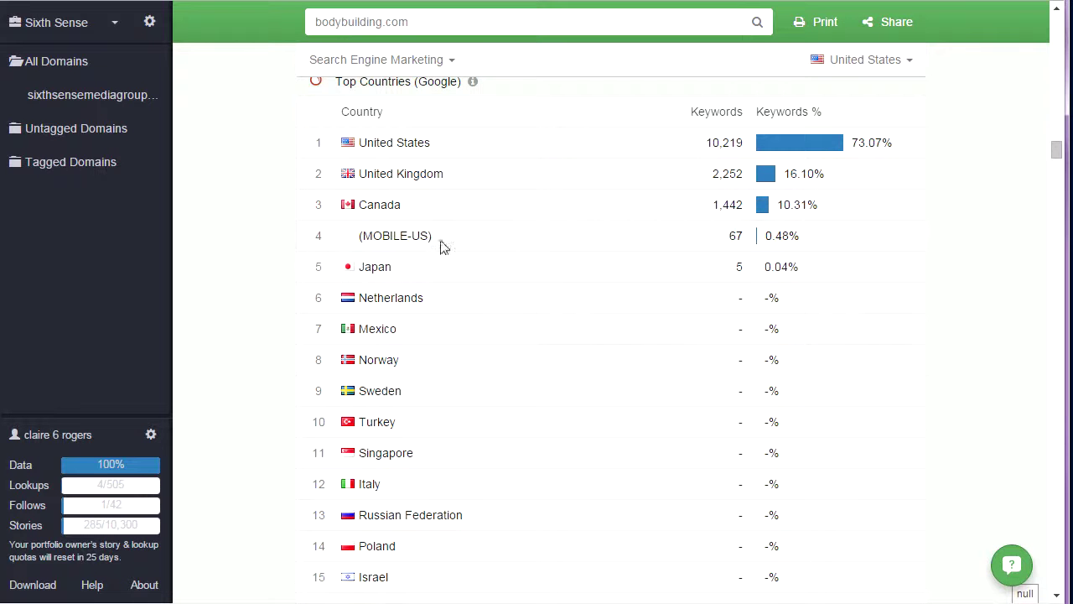
scroll(457, 318, down, 8)
scroll(503, 358, down, 3)
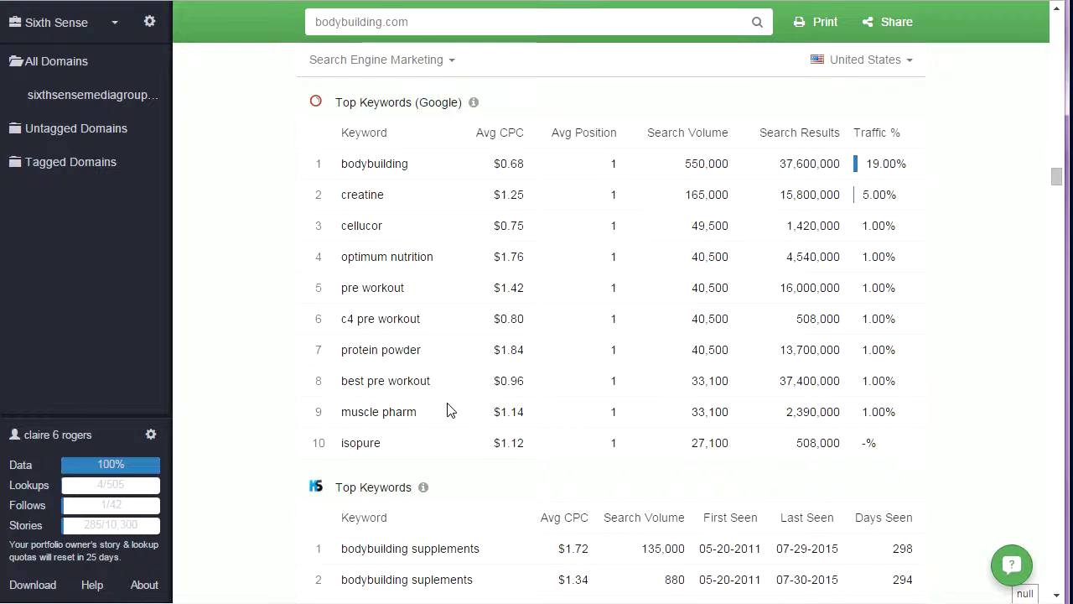
Step: Review bodybuilding.com's first Search Engine Marketing keyword lists, the Top Keywords (Google) table and the Top Keywords table below it
scroll(447, 407, down, 1)
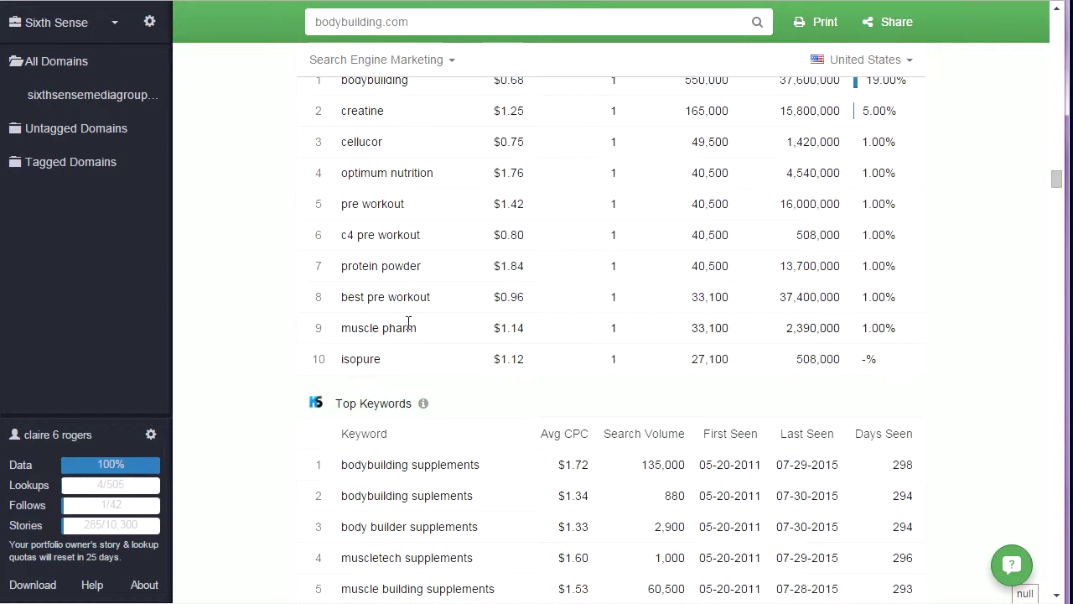
scroll(440, 281, down, 2)
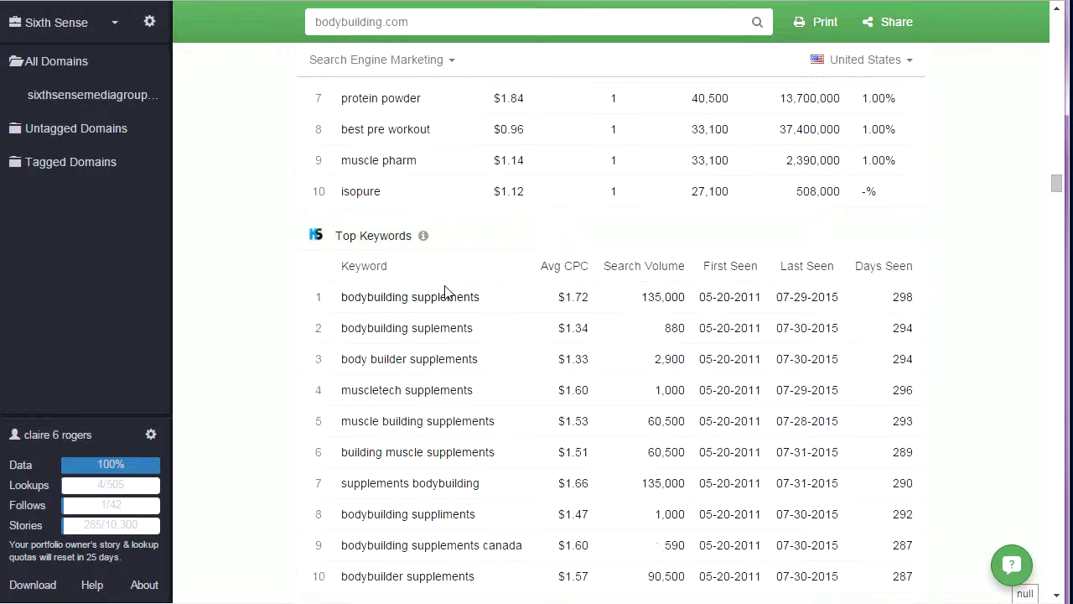
scroll(461, 302, down, 1)
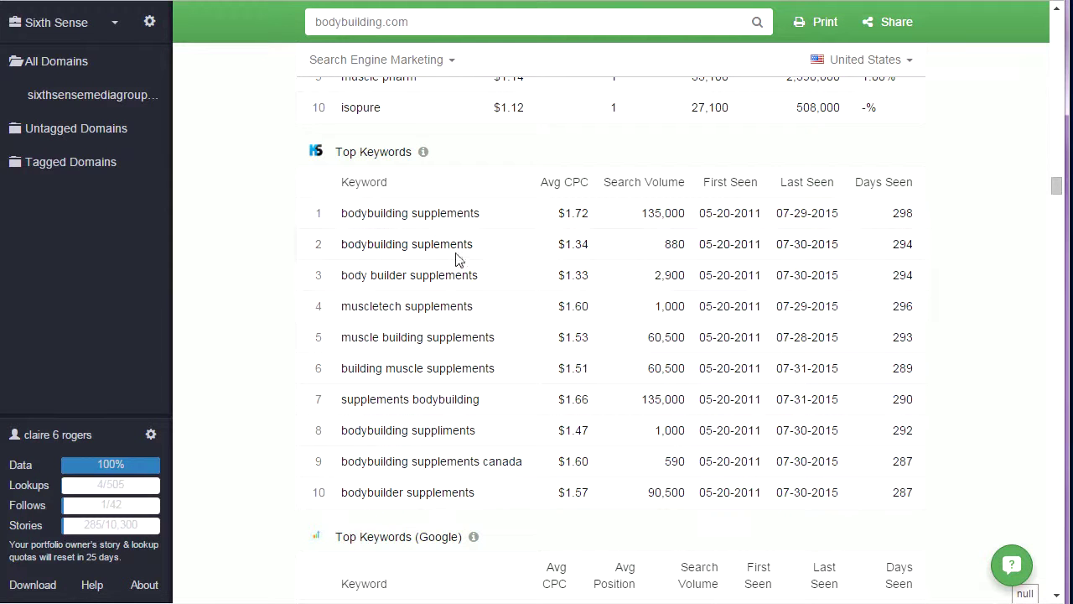
scroll(434, 243, down, 1)
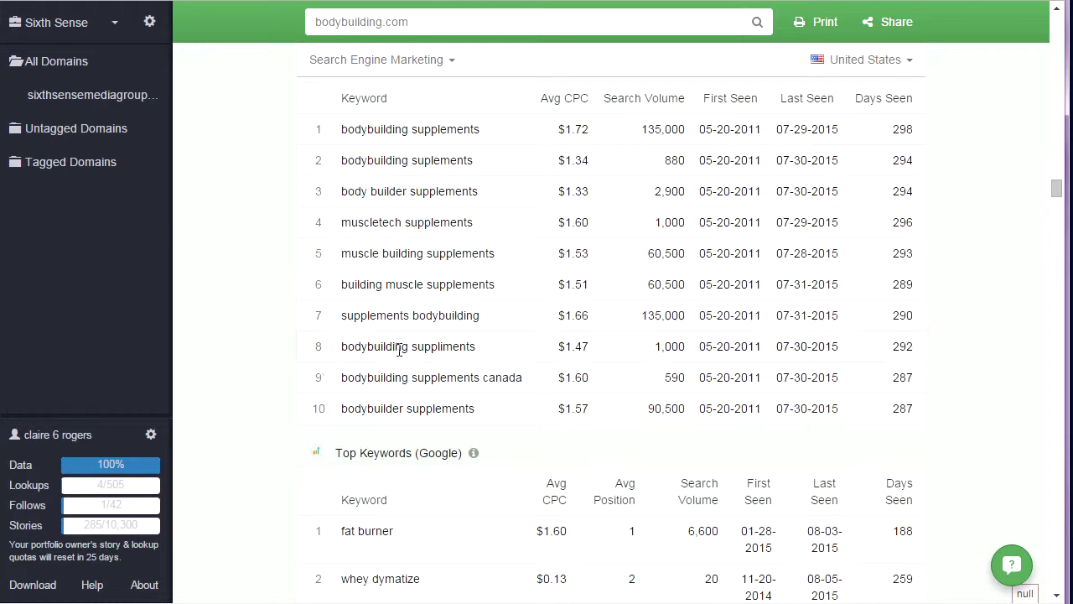
Step: Examine the Top Keywords (Google) list with first and last seen dates, highlighting dymatize in whey dymatize and dhea in natural dhea supplements
scroll(459, 343, down, 2)
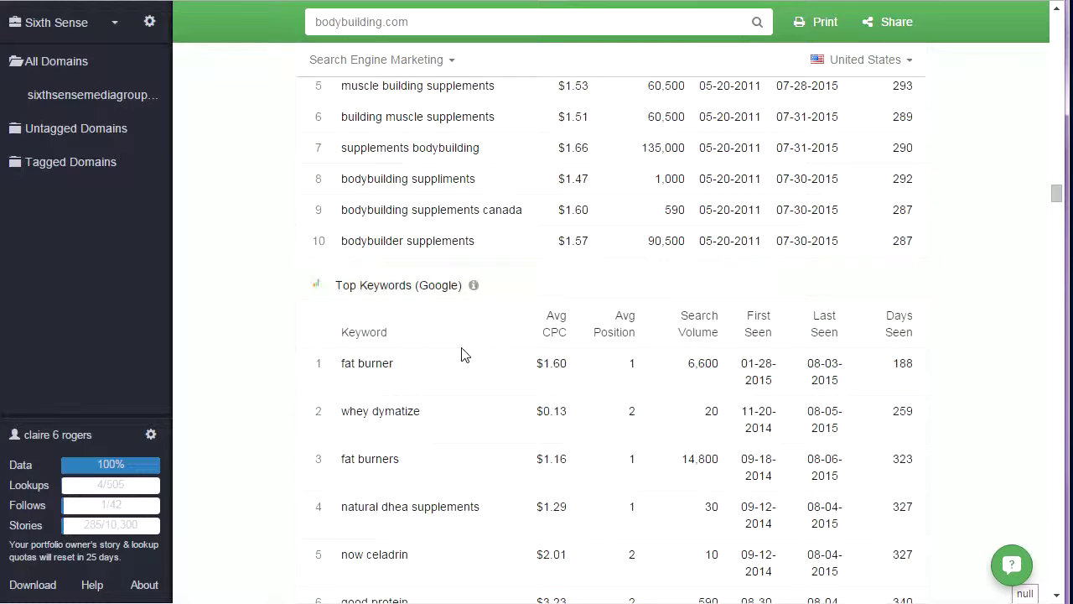
scroll(456, 356, down, 2)
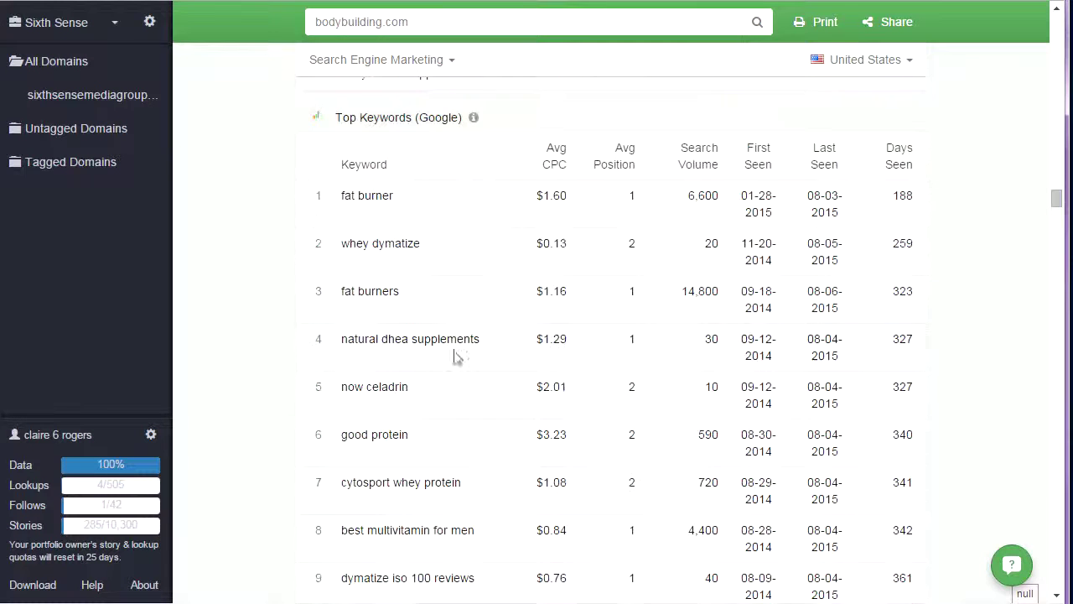
double_click(398, 242)
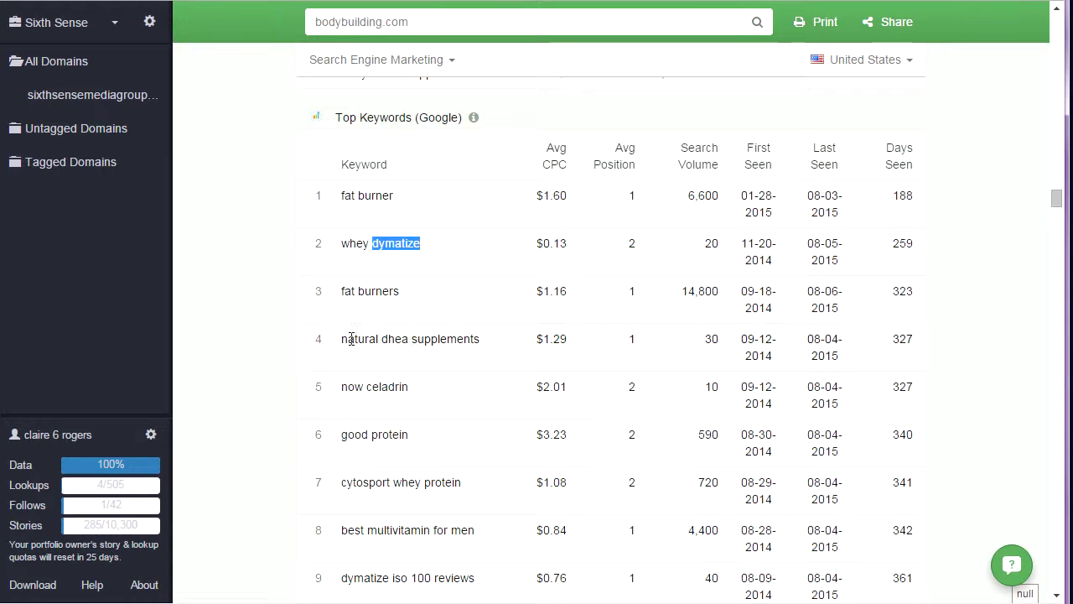
click(400, 335)
double_click(400, 336)
scroll(440, 305, down, 1)
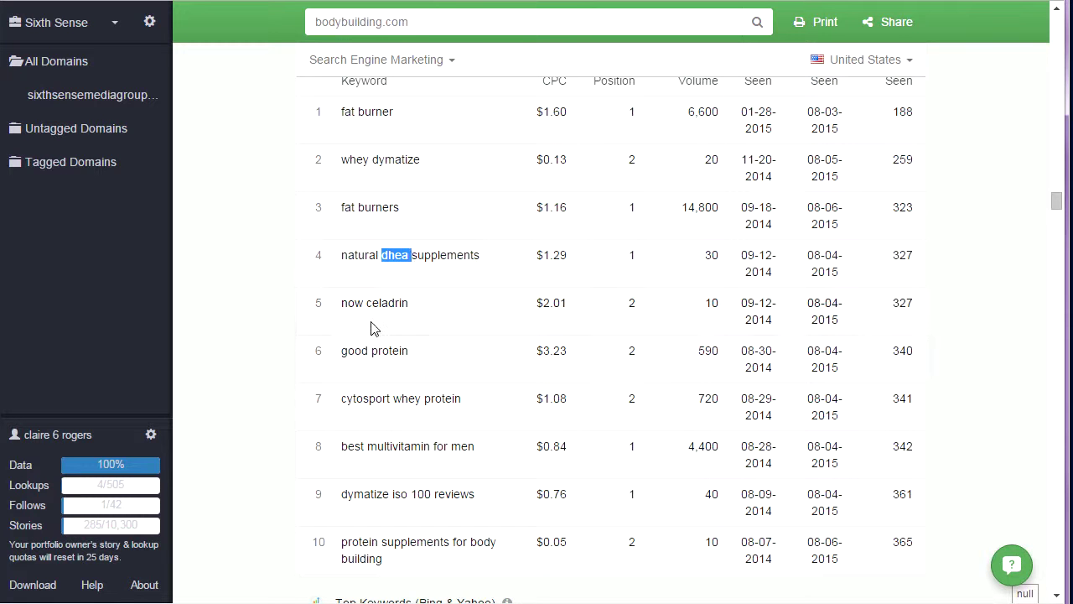
click(392, 302)
scroll(391, 347, down, 1)
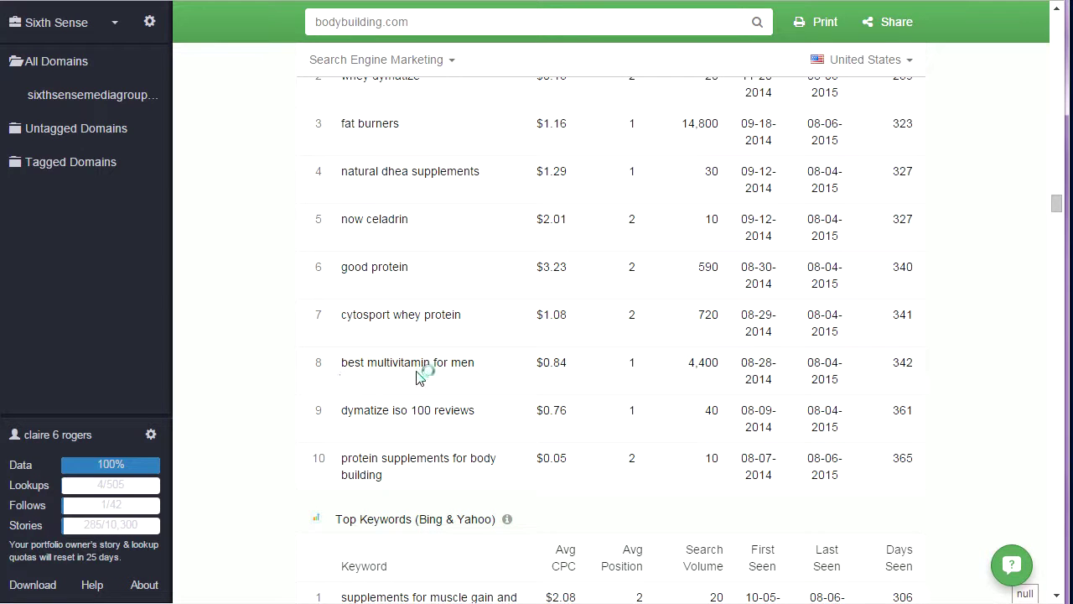
scroll(419, 373, down, 1)
double_click(374, 333)
Step: Read through bodybuilding.com's Top Keywords (Bing & Yahoo) list under Search Engine Marketing
scroll(394, 369, down, 4)
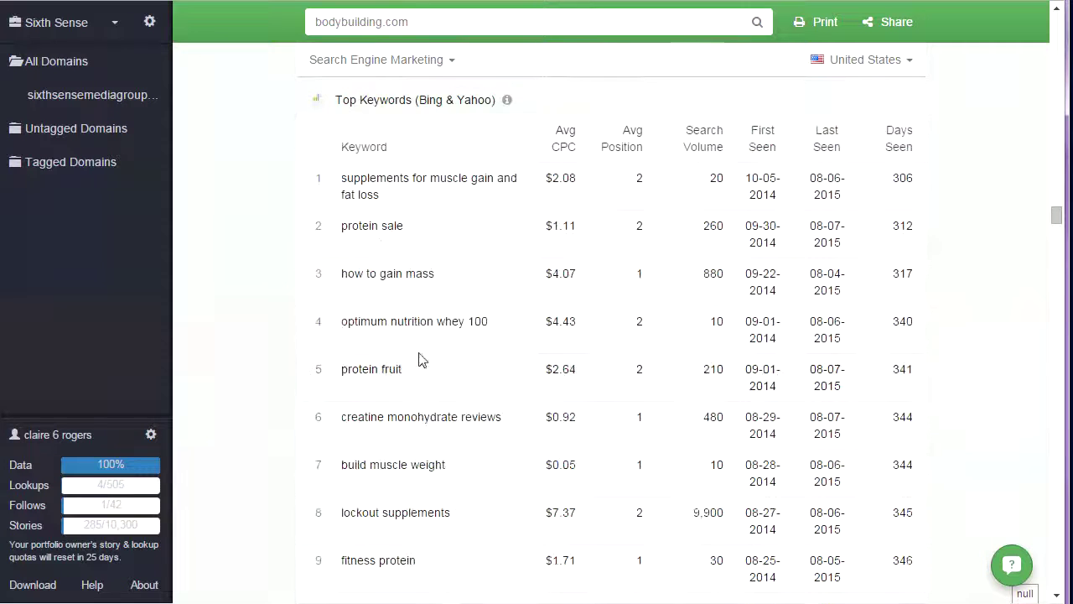
scroll(424, 332, down, 1)
scroll(390, 331, down, 2)
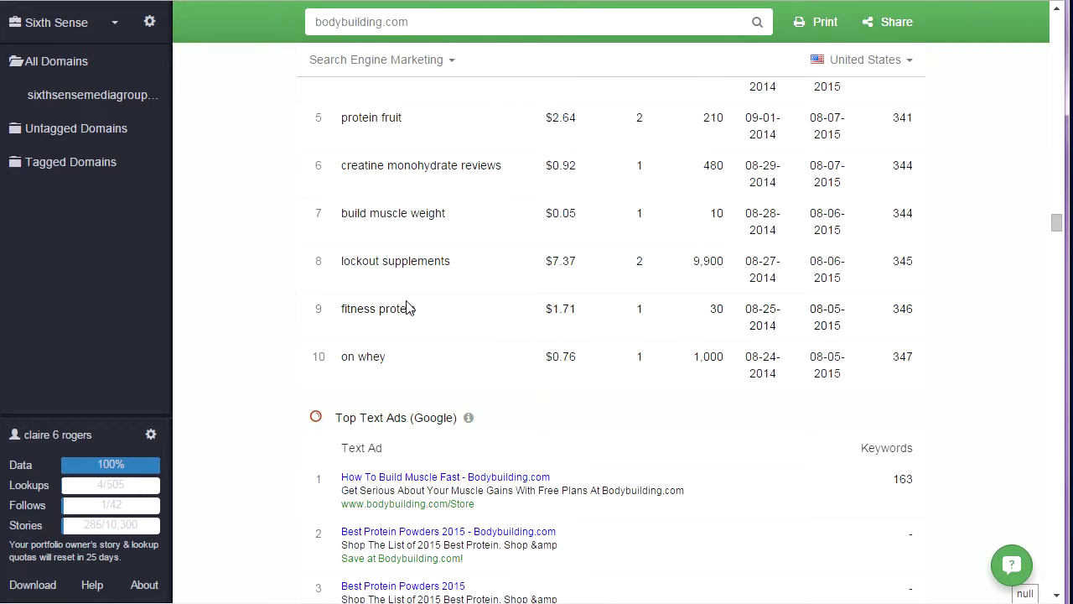
Step: Examine the first Top Text Ads (Google) list, highlighting "With Free Plans At" in the How To Build Muscle Fast ad
scroll(402, 331, down, 4)
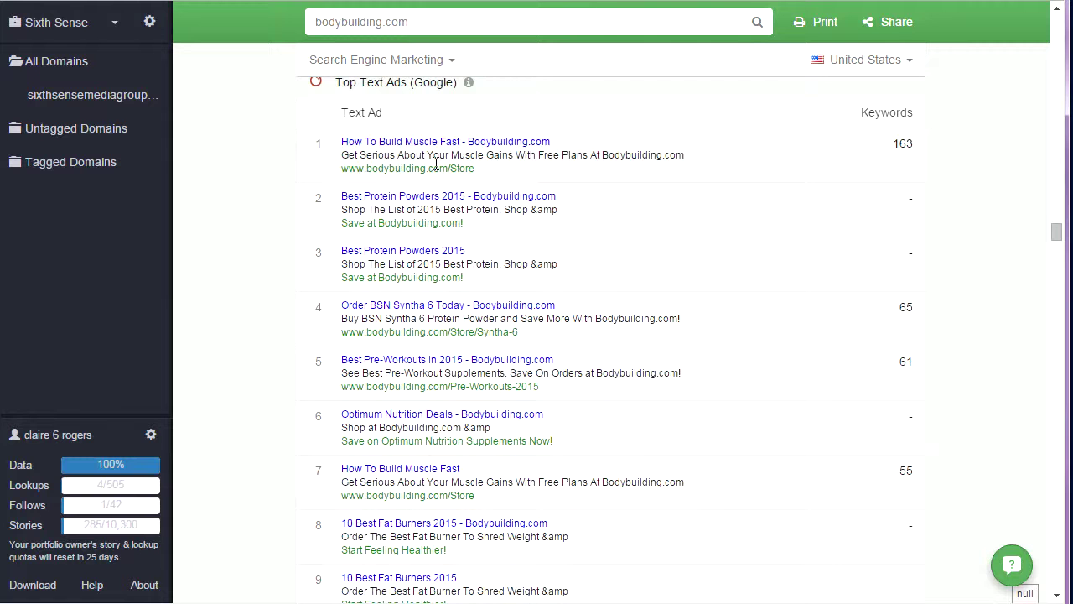
scroll(908, 246, up, 1)
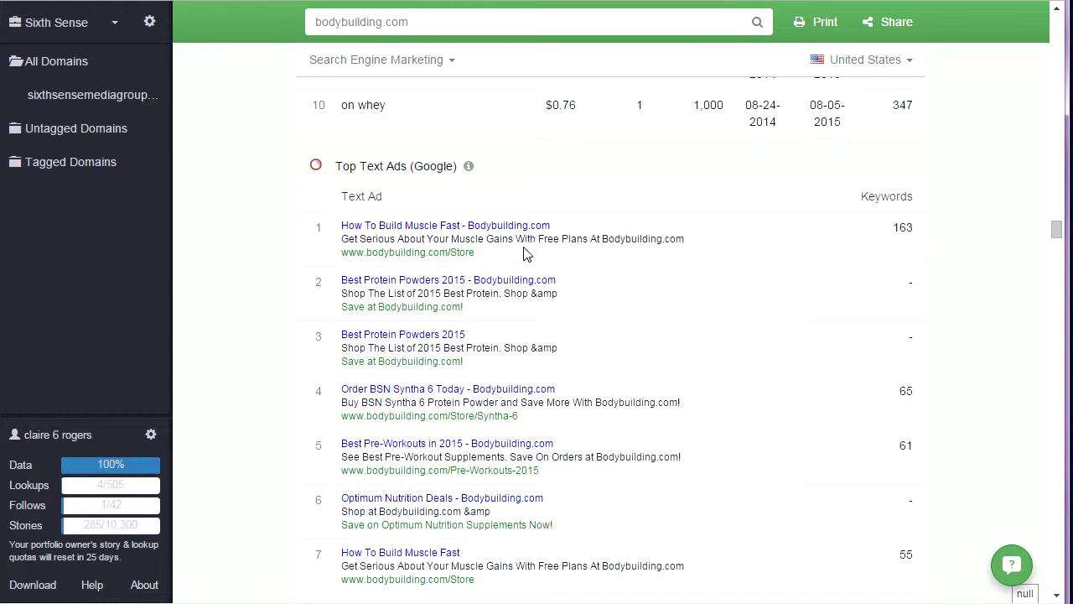
drag(513, 240, 612, 243)
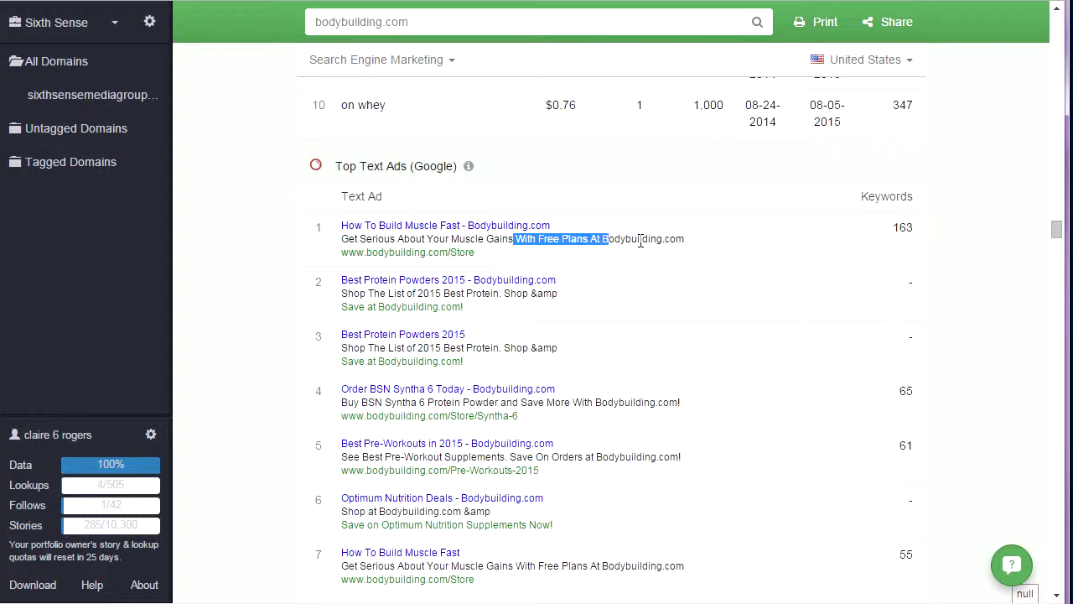
scroll(640, 241, down, 1)
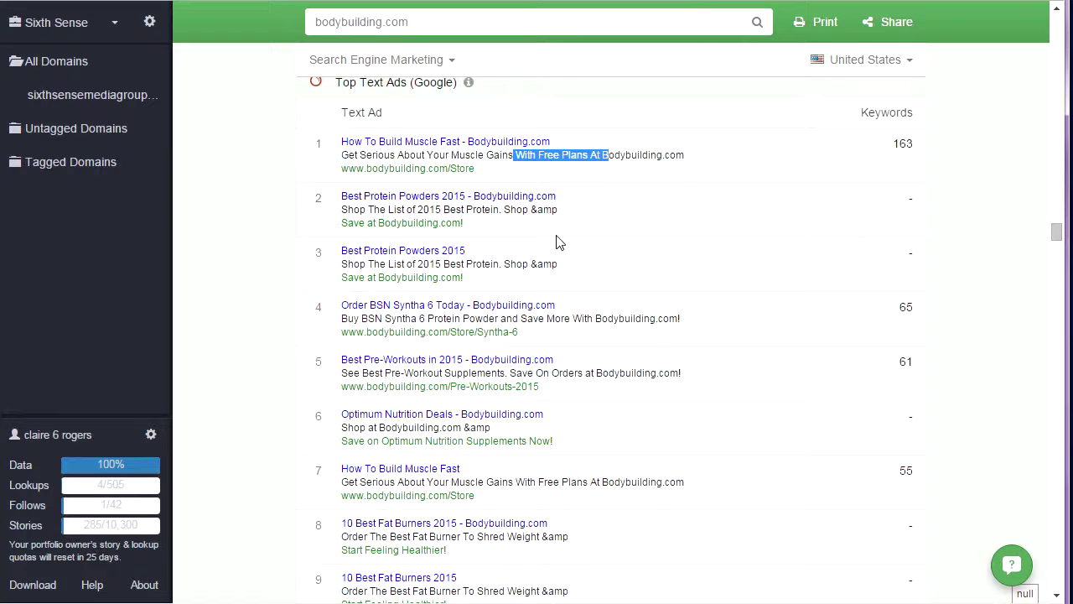
scroll(511, 237, down, 1)
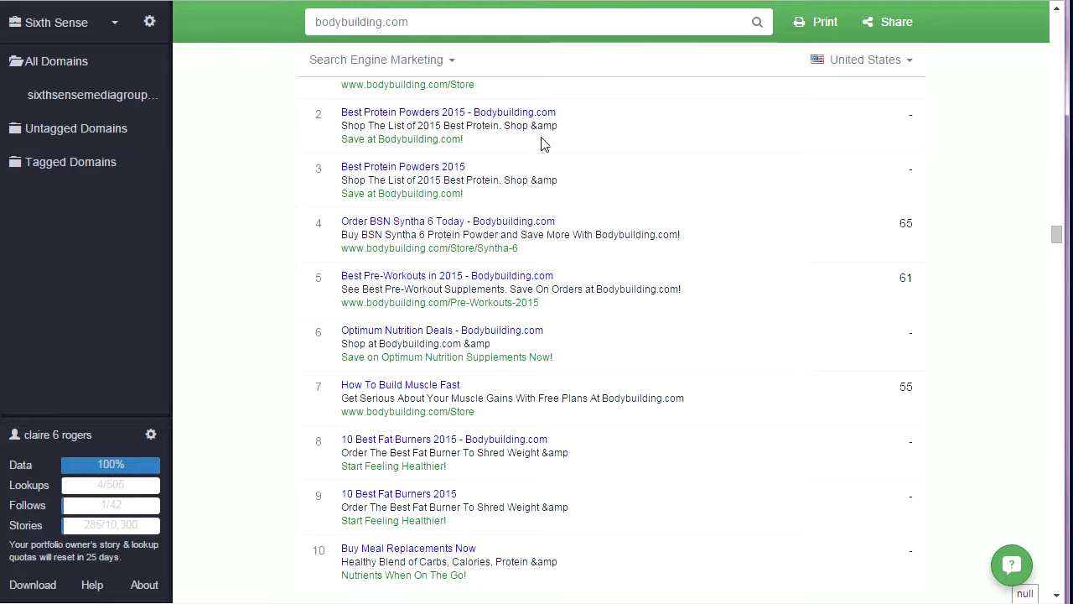
scroll(830, 226, up, 1)
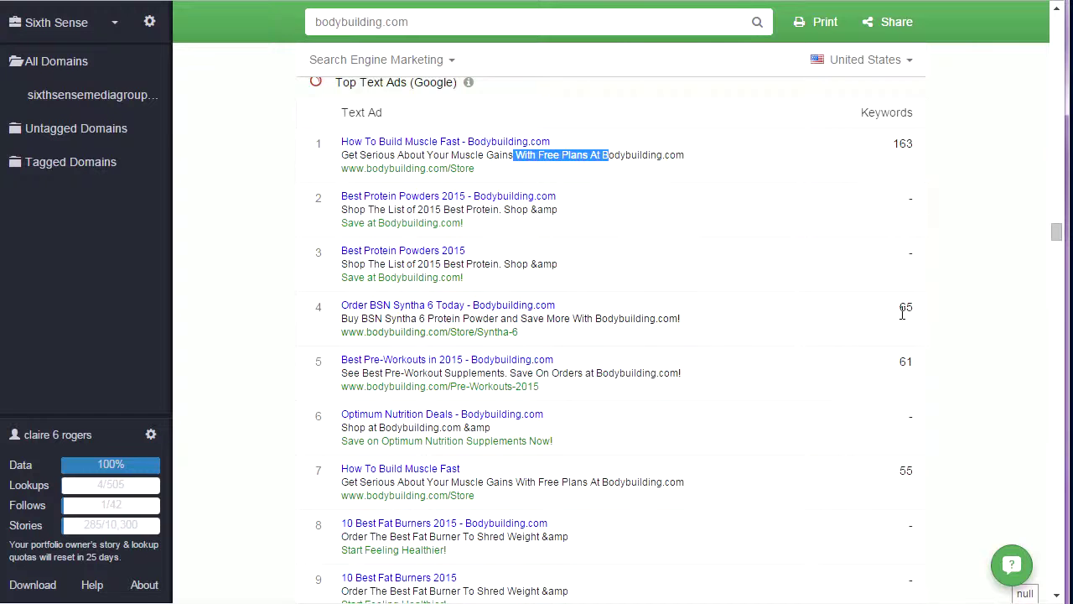
scroll(903, 293, down, 1)
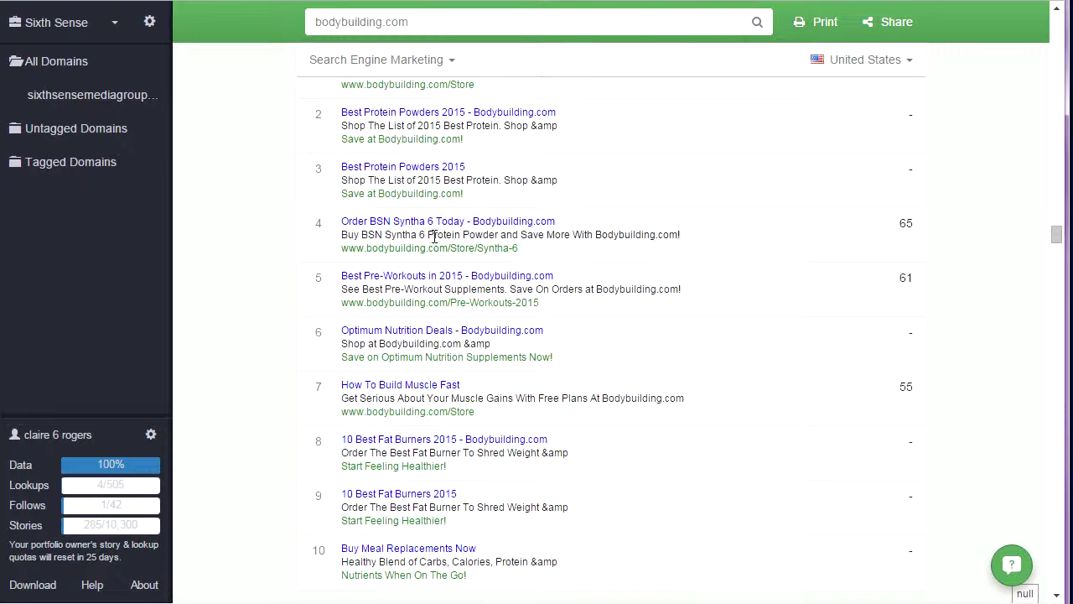
scroll(479, 275, down, 1)
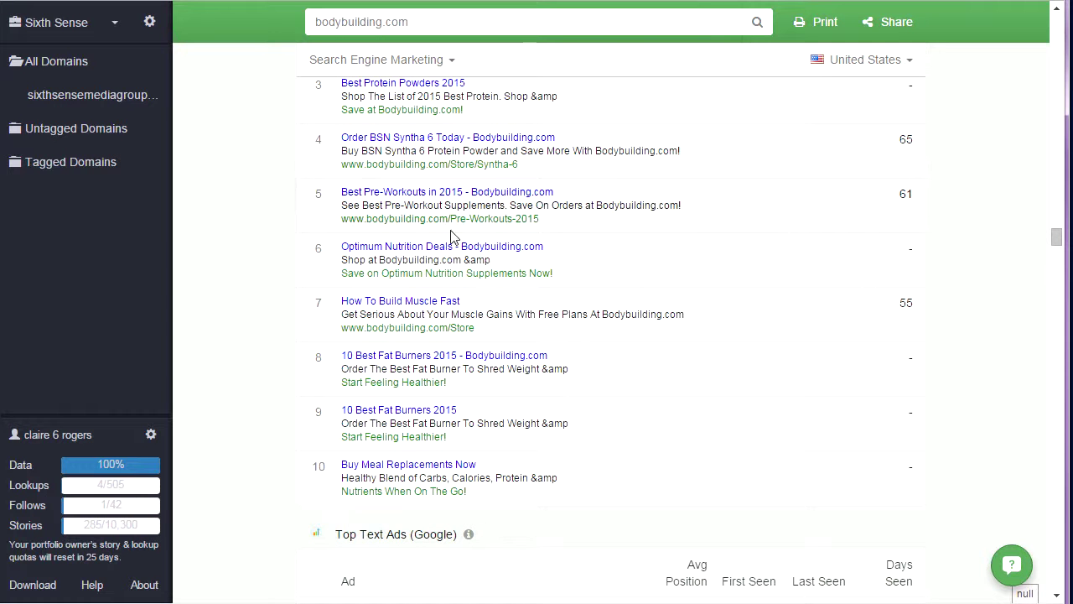
Step: Skim bodybuilding.com's remaining Top Text Ads lists, including the second Google list and the Bing & Yahoo list
scroll(428, 356, down, 4)
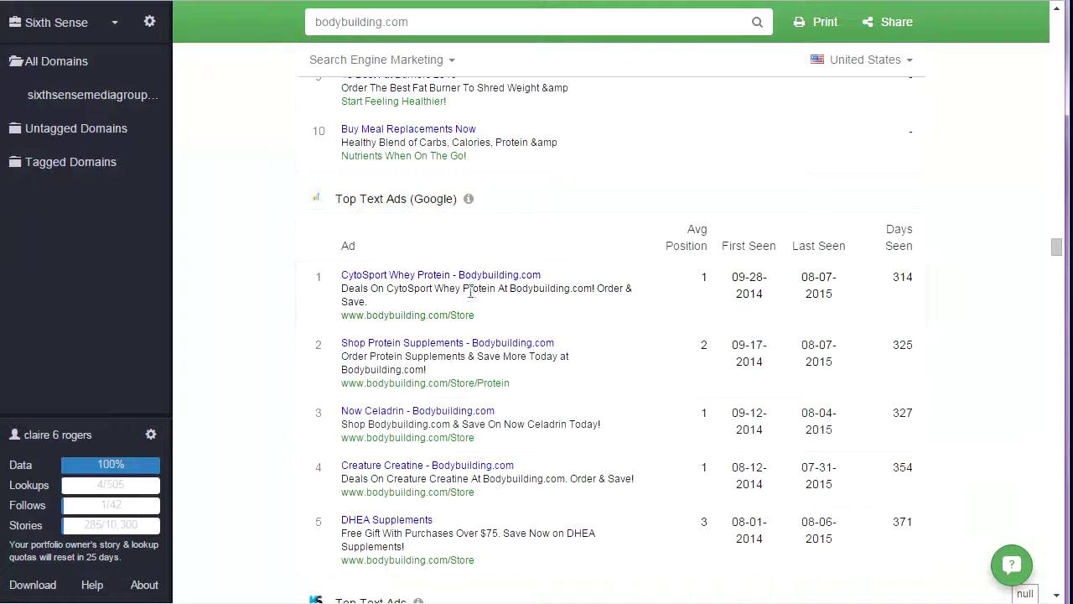
scroll(470, 292, down, 1)
scroll(401, 306, down, 2)
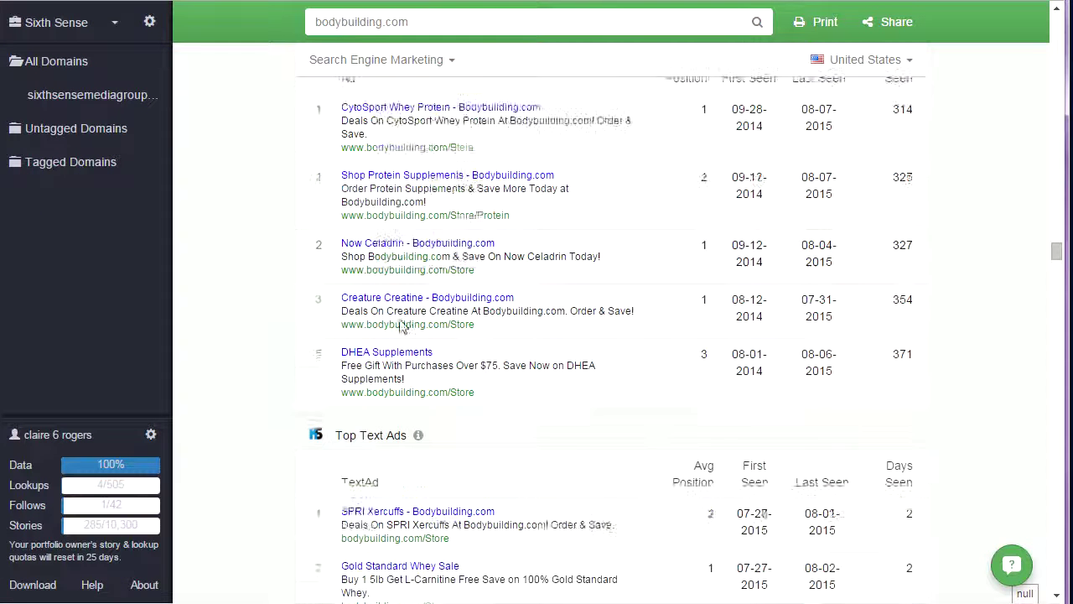
scroll(423, 302, down, 2)
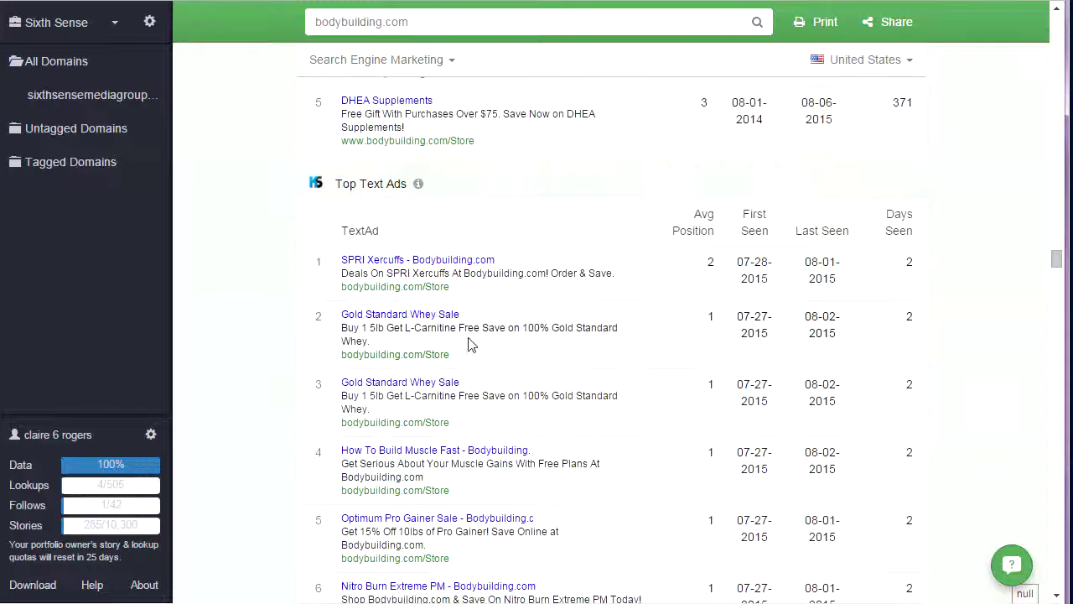
scroll(475, 352, down, 7)
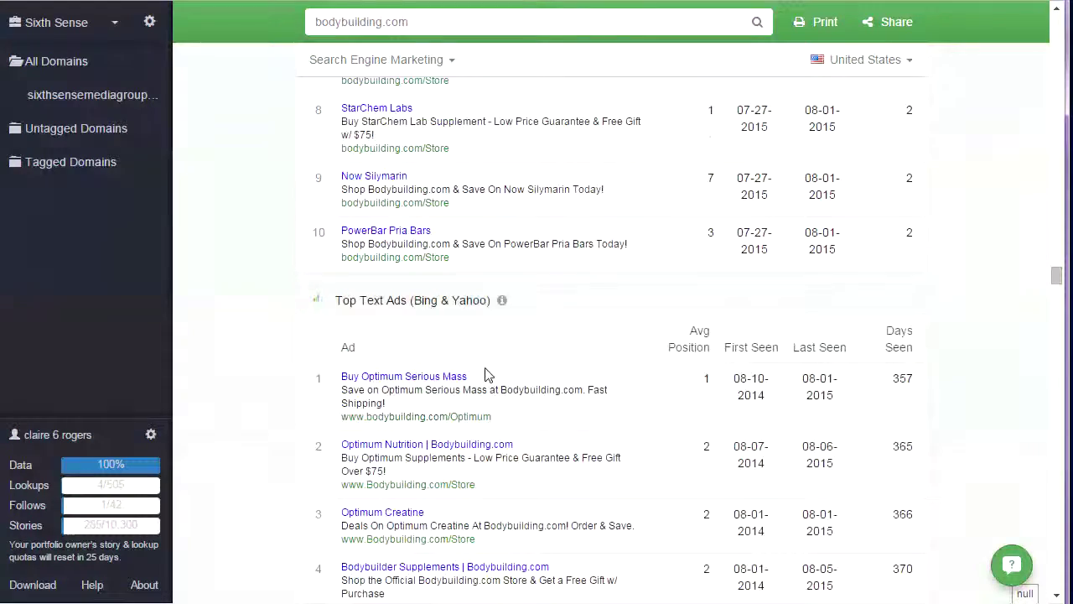
scroll(487, 377, down, 3)
Step: Review the Search Engine Marketing Top Competitors and the Display Advertising overviews, mediators, networks, countries and placements for bodybuilding.com
scroll(491, 445, down, 7)
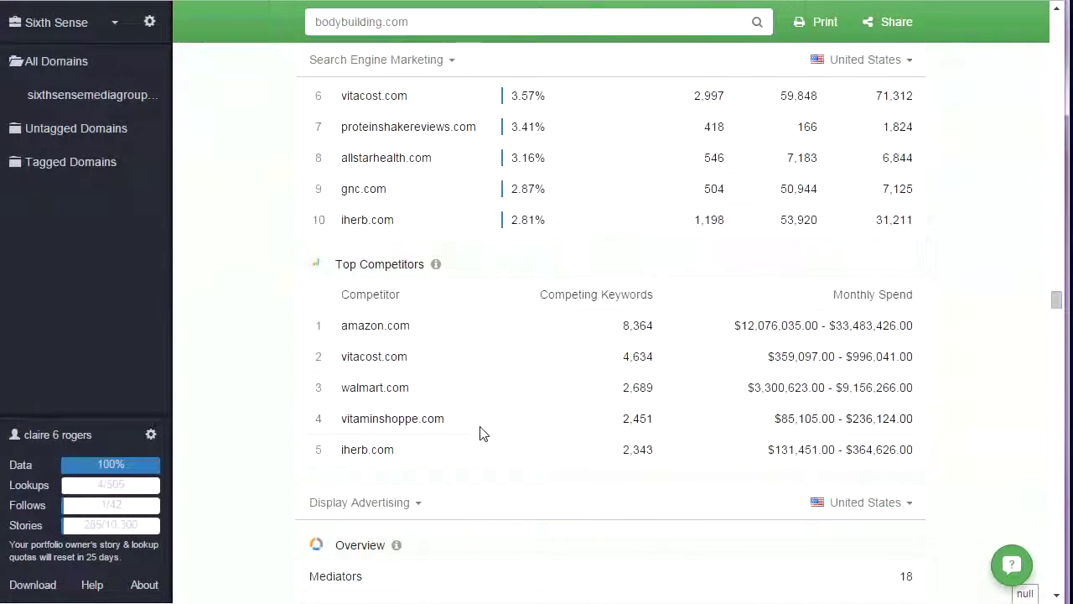
scroll(478, 426, down, 2)
scroll(431, 360, down, 3)
scroll(442, 363, down, 2)
scroll(437, 359, down, 6)
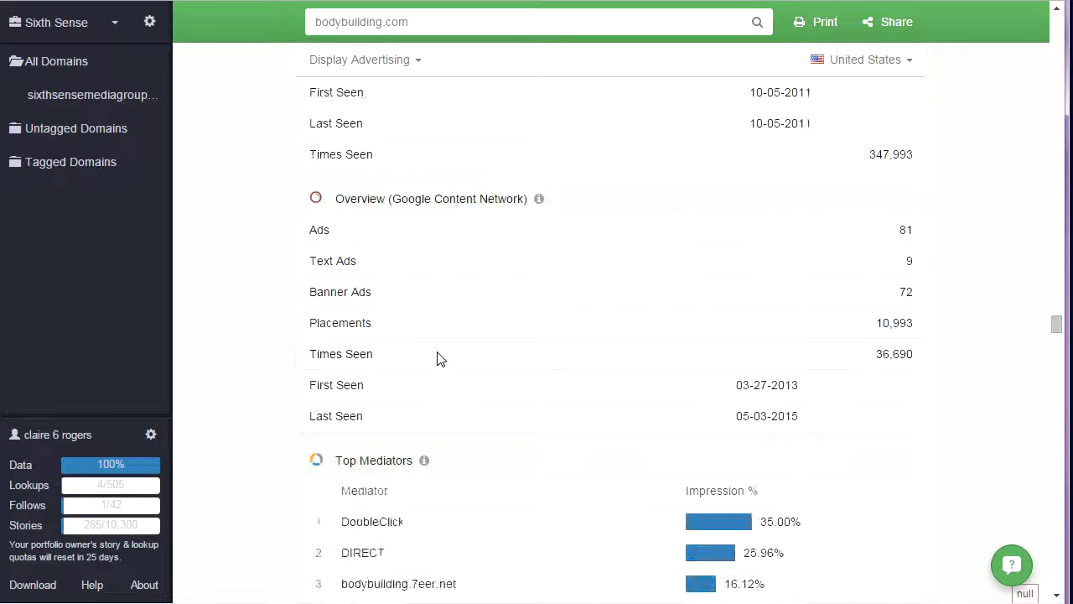
scroll(449, 372, down, 7)
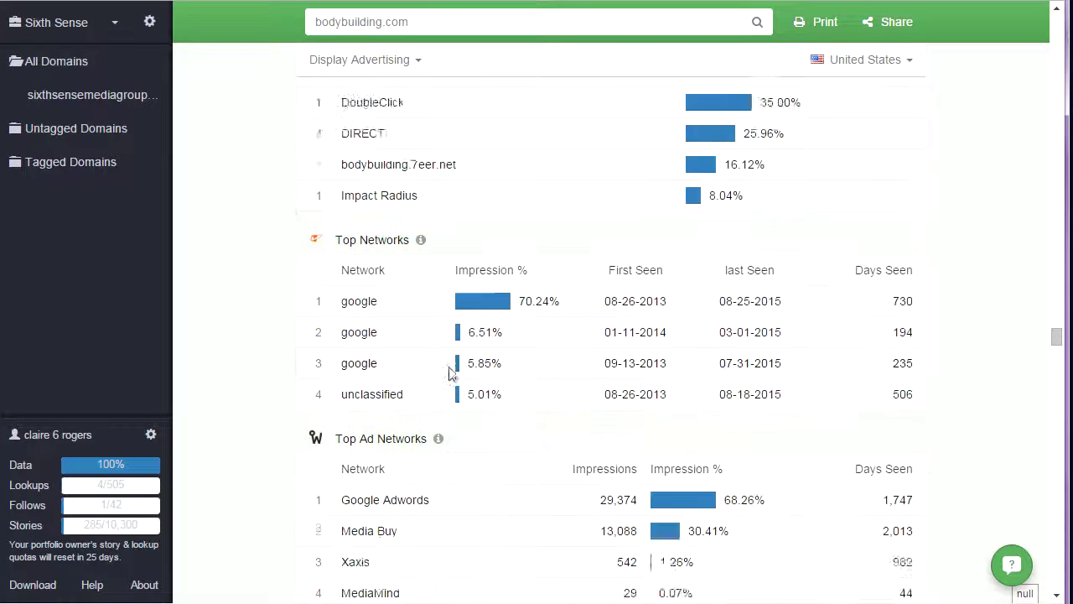
scroll(449, 374, down, 13)
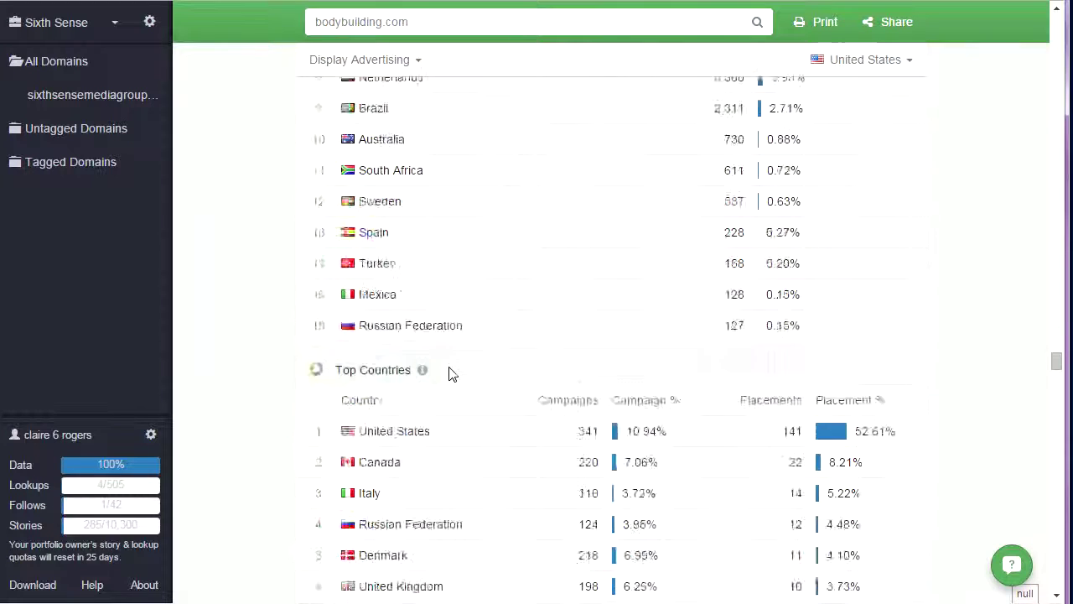
scroll(467, 369, down, 8)
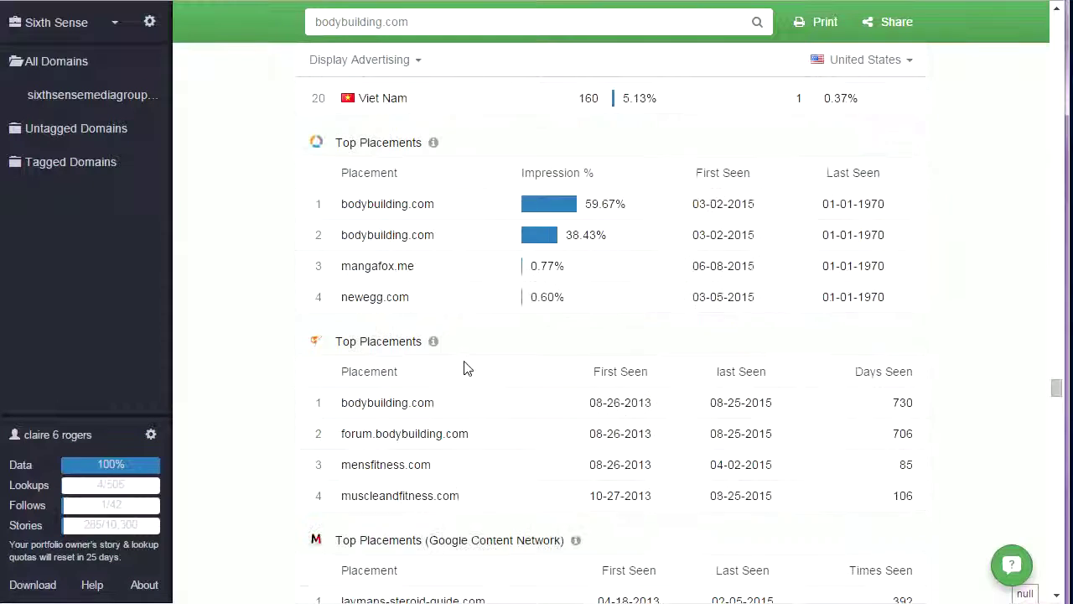
Step: Examine bodybuilding.com's Top Banner Ads lists for Image/Flash/Hybrid, Image/Flash and Google Content Network under Display Advertising
scroll(470, 370, down, 2)
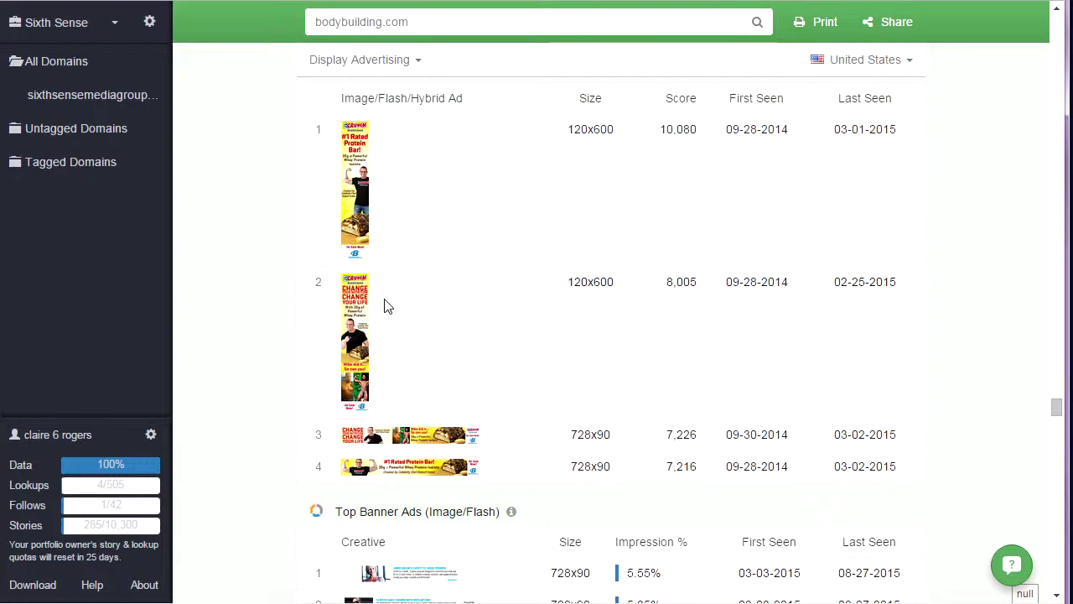
scroll(384, 306, down, 2)
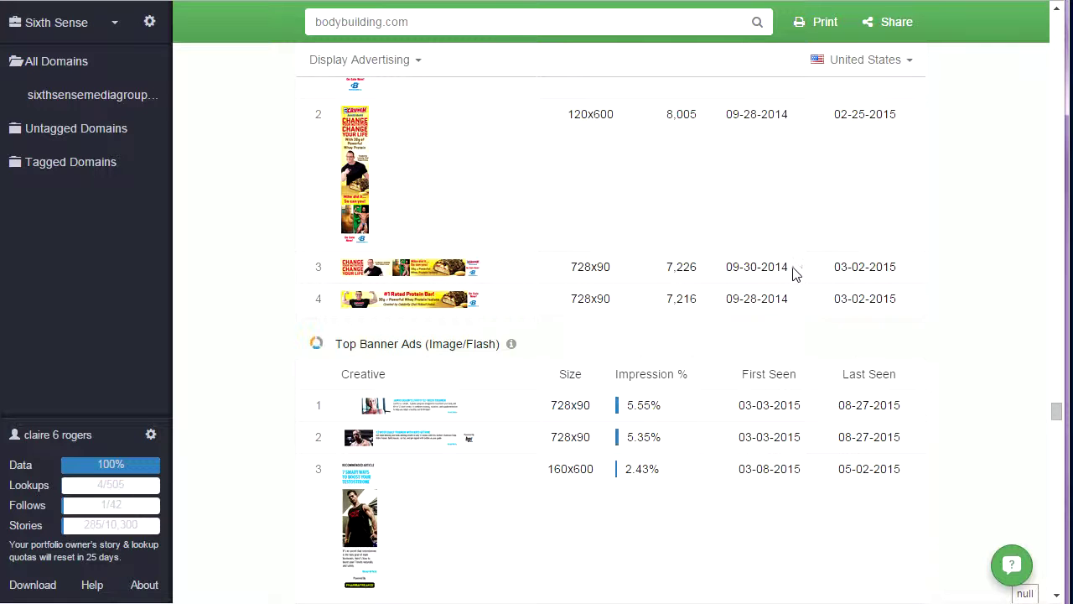
scroll(797, 272, up, 3)
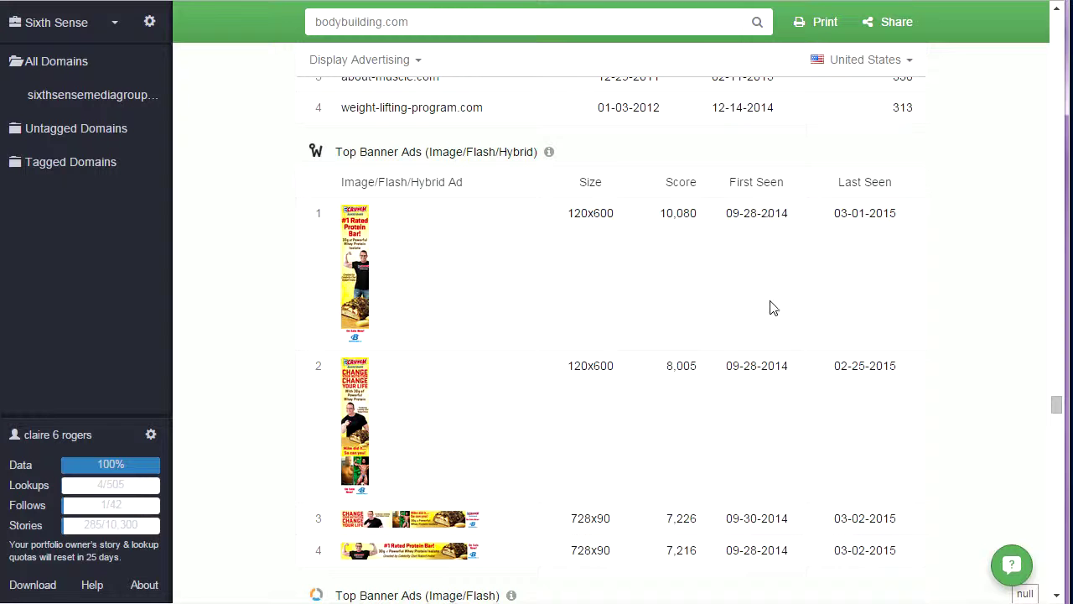
scroll(757, 386, down, 3)
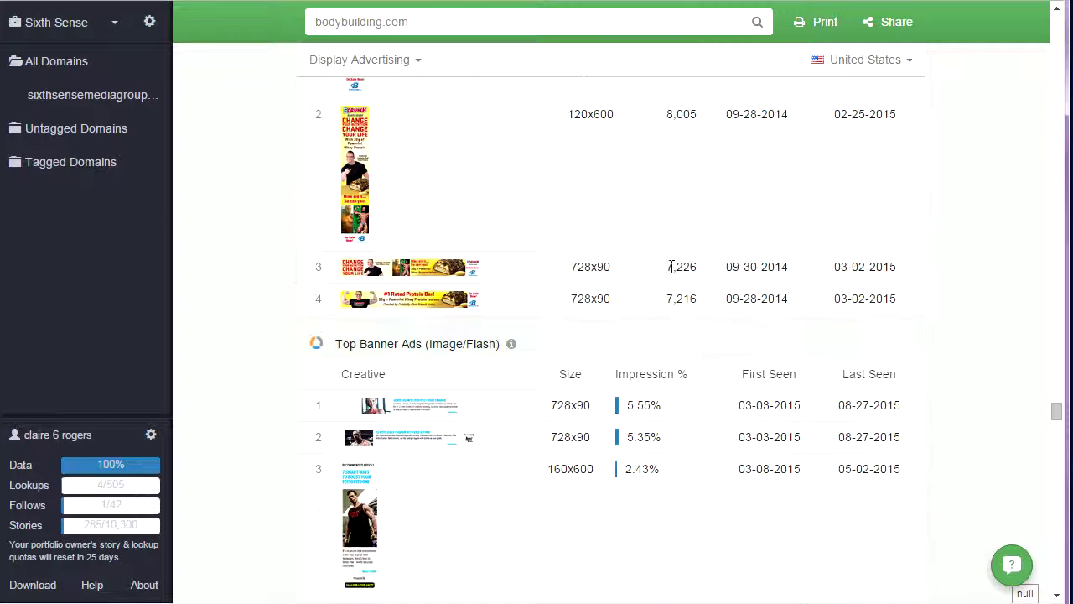
scroll(675, 272, down, 1)
scroll(767, 318, down, 1)
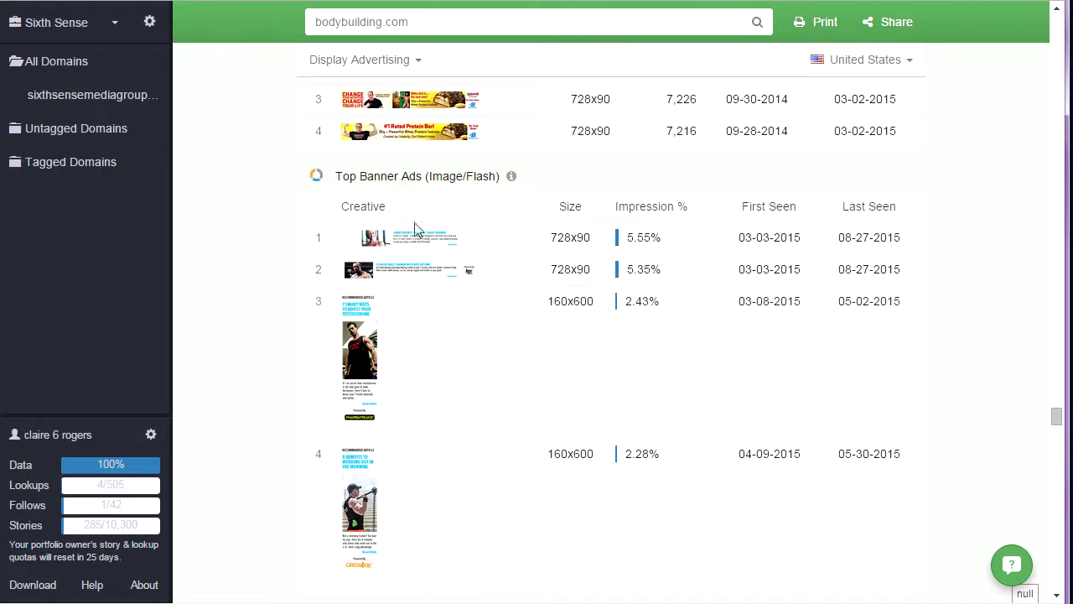
scroll(406, 368, down, 2)
scroll(408, 367, down, 3)
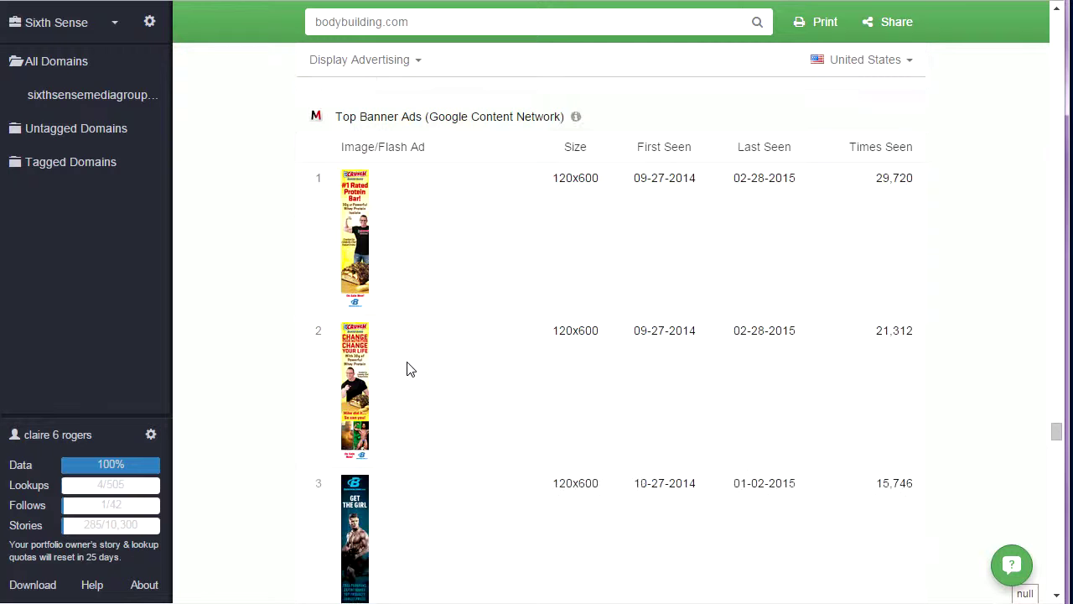
scroll(439, 271, down, 3)
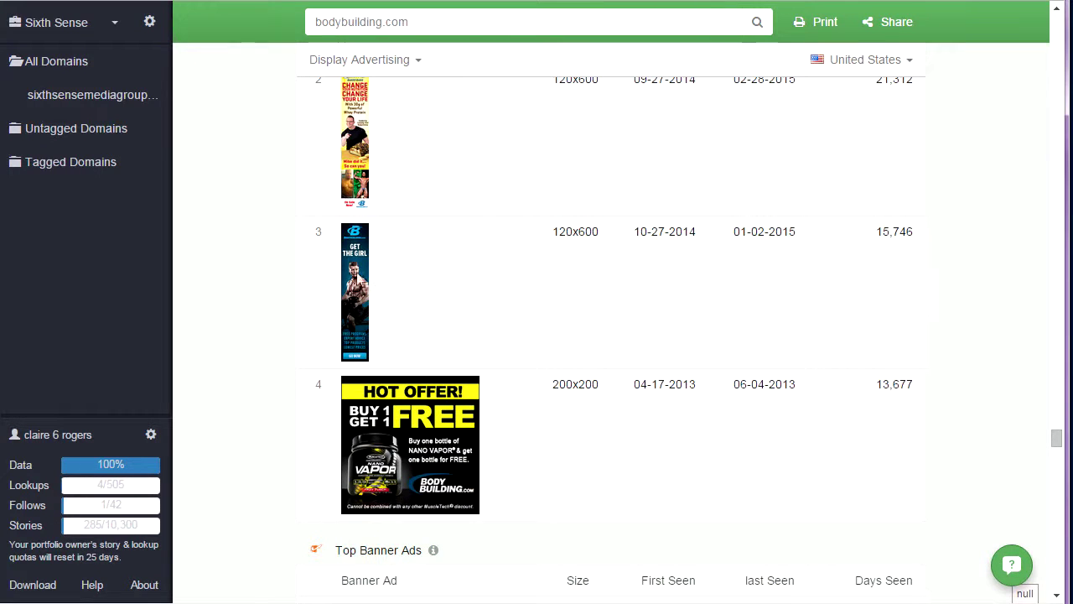
Step: Examine bodybuilding.com's remaining Top Banner Ads lists under Display Advertising, including the Top Banner Ads (Mobile) list
scroll(356, 285, down, 2)
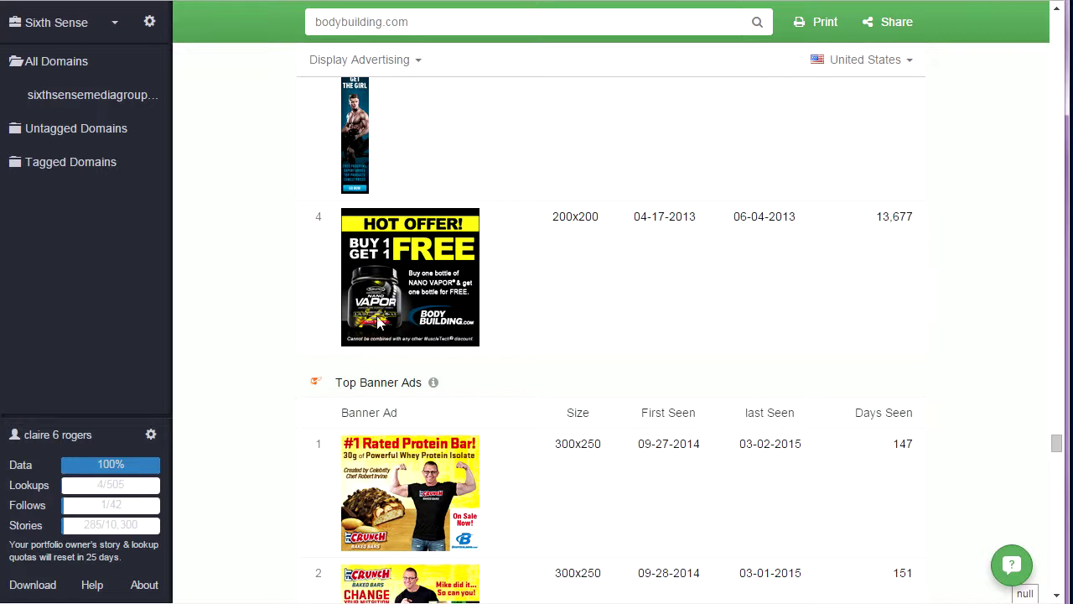
scroll(500, 329, down, 4)
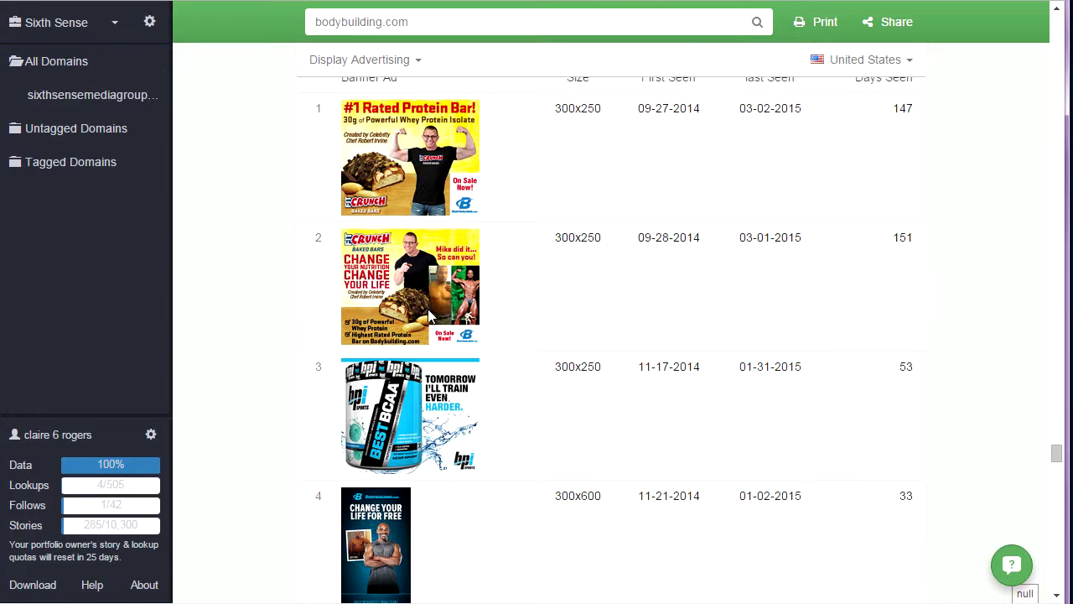
scroll(462, 436, down, 2)
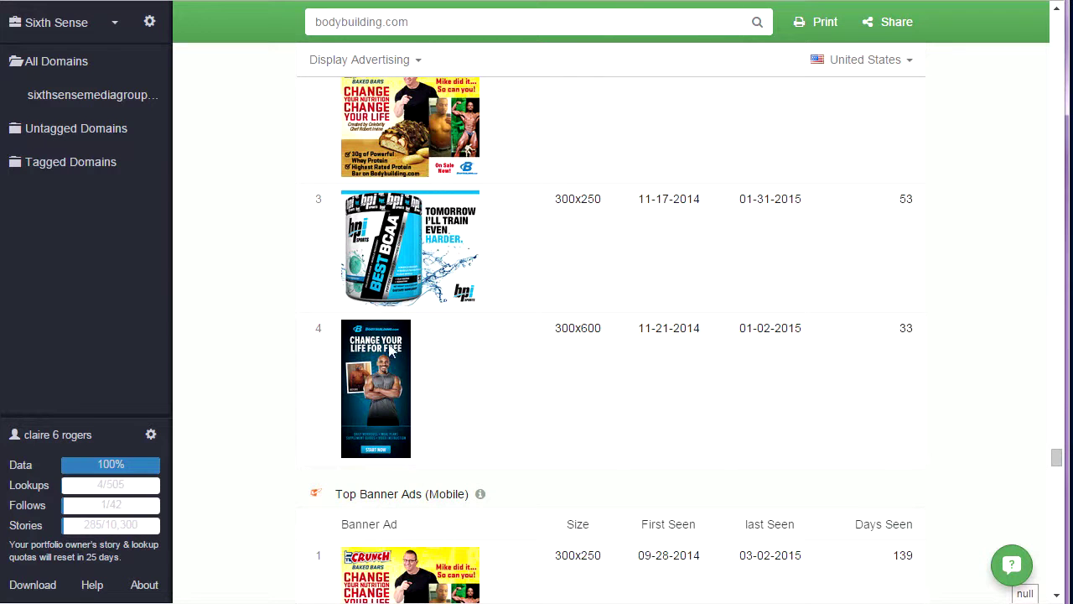
scroll(330, 400, down, 4)
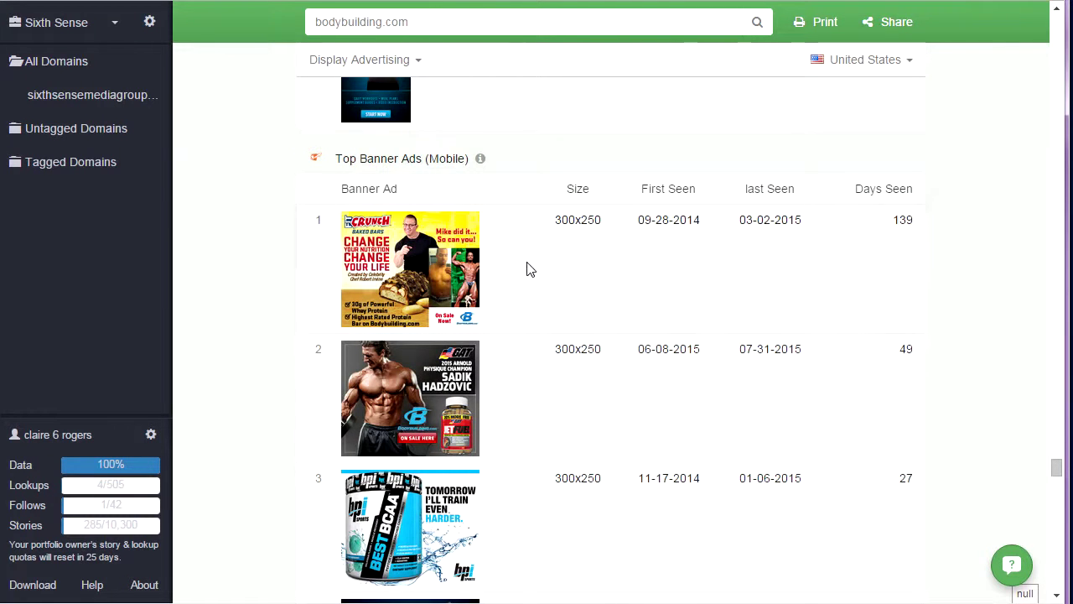
scroll(530, 272, down, 1)
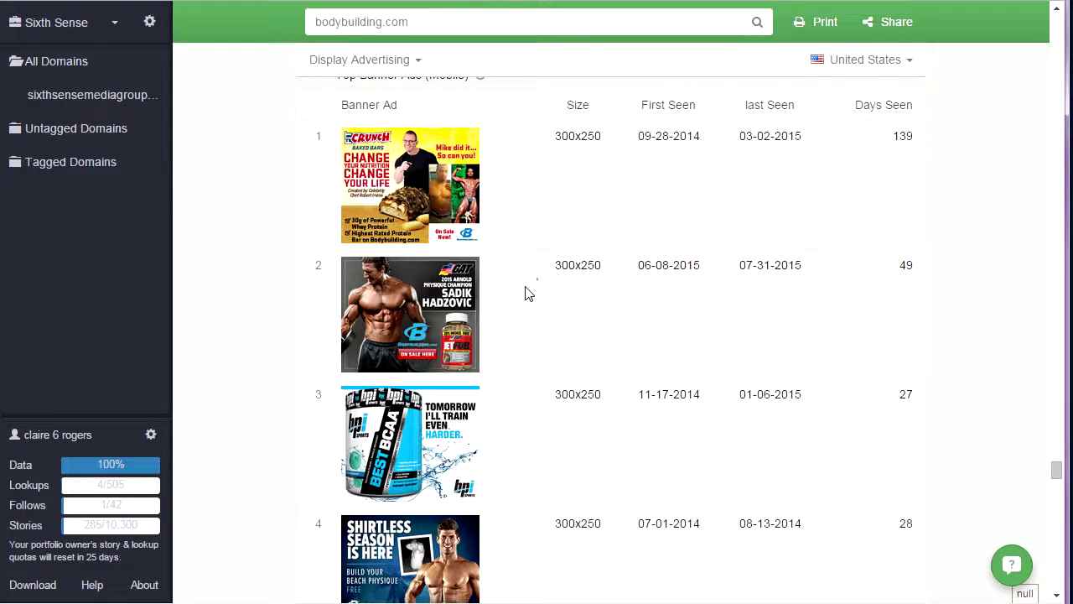
scroll(528, 293, down, 2)
scroll(495, 415, down, 2)
scroll(512, 394, down, 2)
Step: Skim bodybuilding.com's display Top Text Ads lists, Mentions, Demographics and Whois sections down to the Reverse IP section
scroll(493, 333, down, 3)
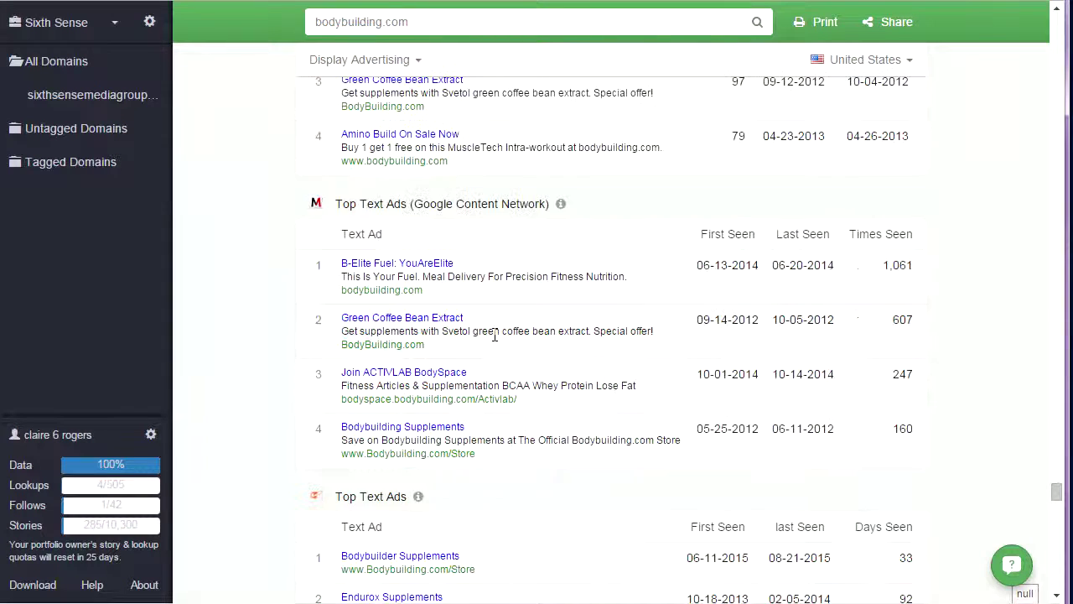
scroll(408, 246, down, 3)
scroll(424, 268, down, 7)
scroll(470, 331, down, 7)
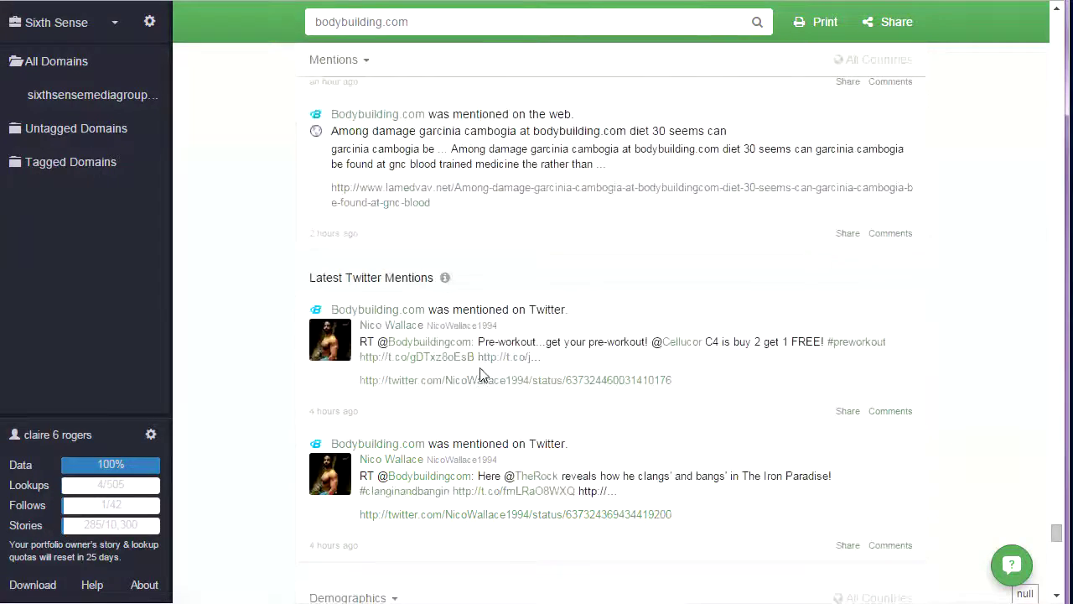
scroll(480, 373, down, 1)
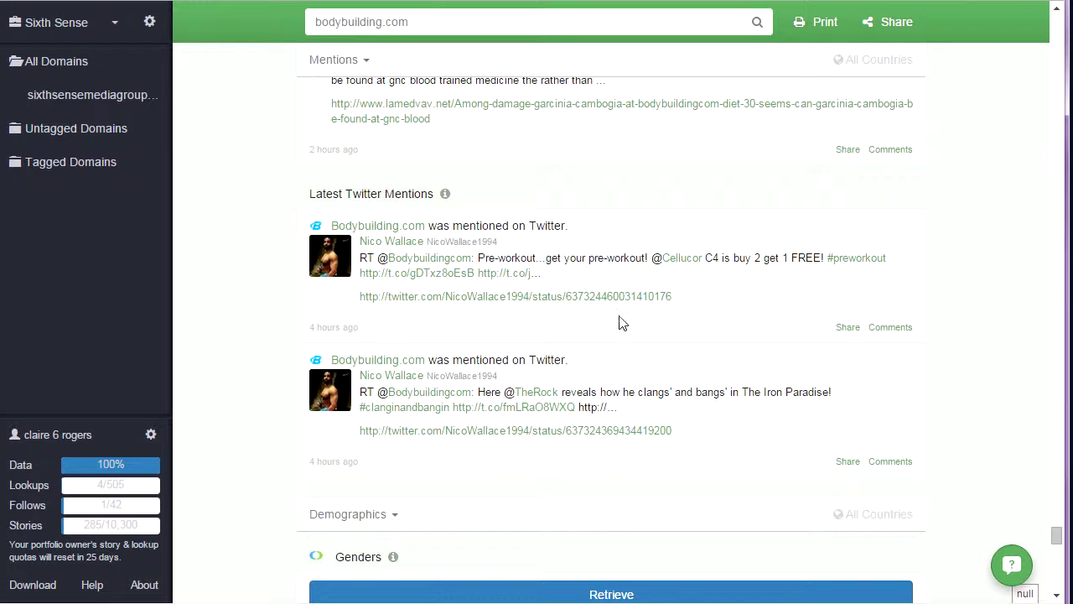
scroll(629, 336, down, 4)
scroll(650, 368, down, 1)
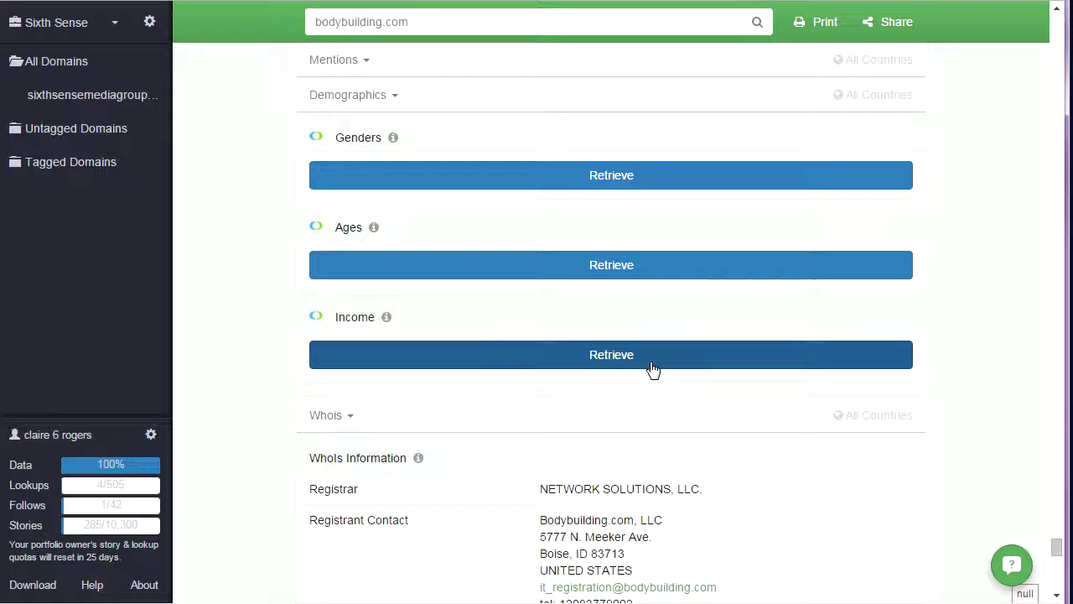
scroll(653, 369, down, 10)
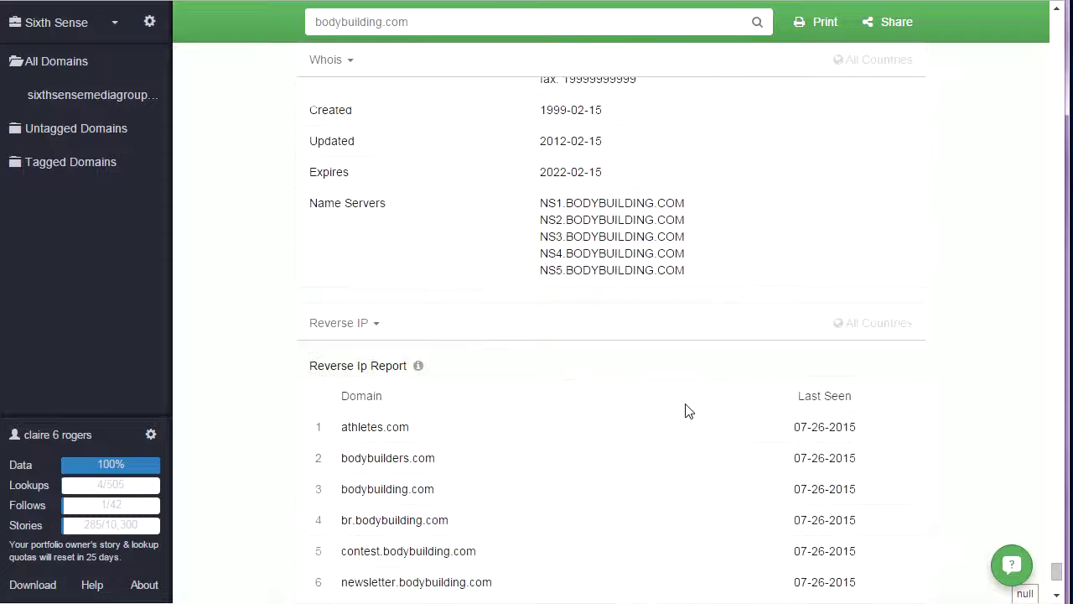
Step: Examine the Reverse Ip Report domains, highlighting the names in athletes.com, protien.com and teenbodybuilding.com
scroll(639, 440, down, 2)
scroll(450, 462, down, 1)
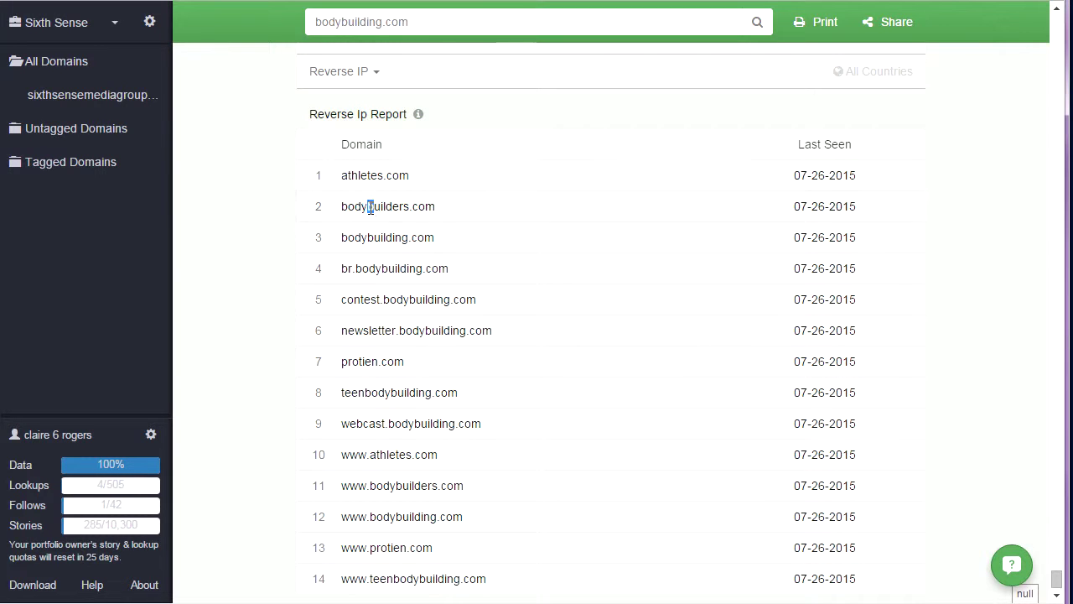
double_click(371, 207)
double_click(352, 174)
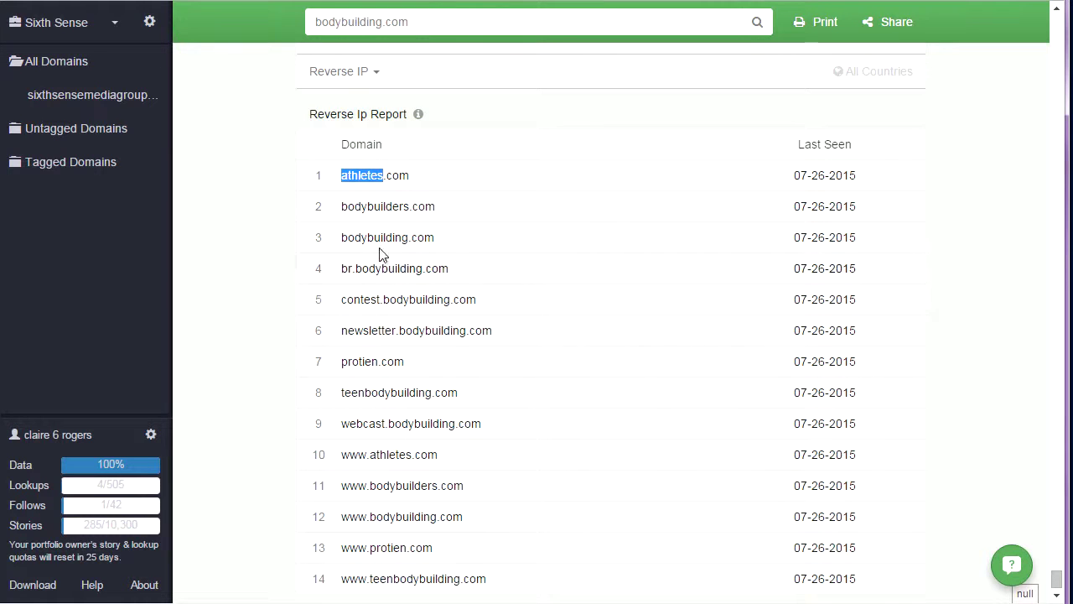
double_click(361, 363)
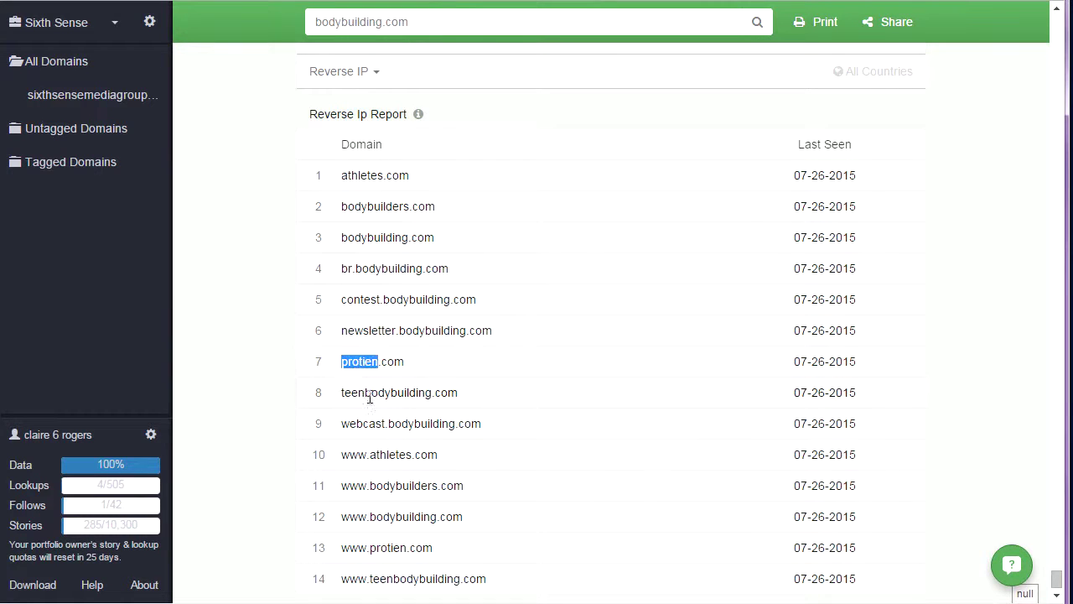
double_click(371, 394)
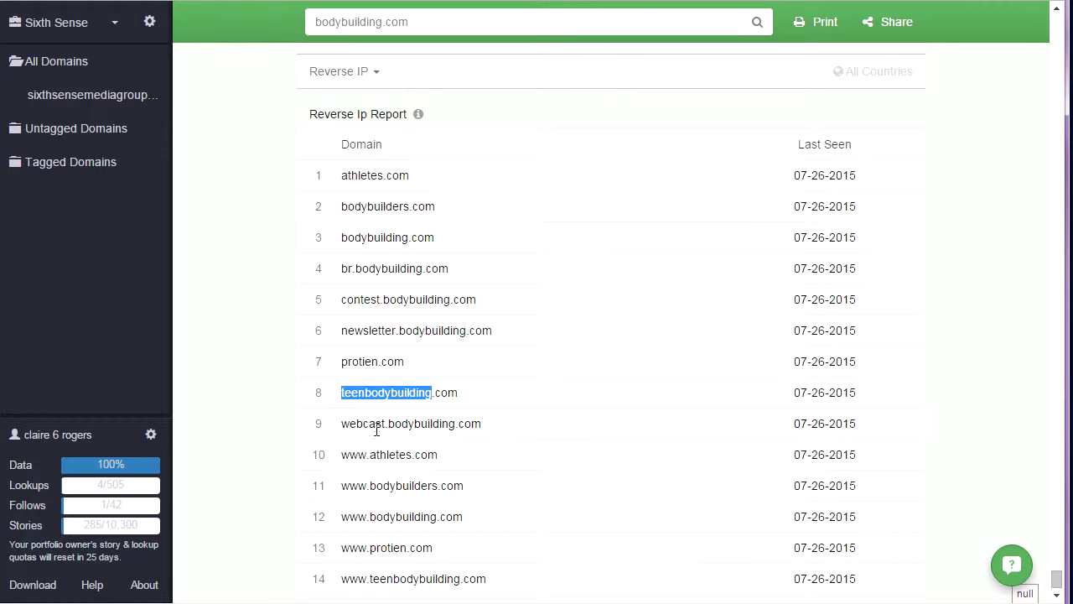
click(371, 460)
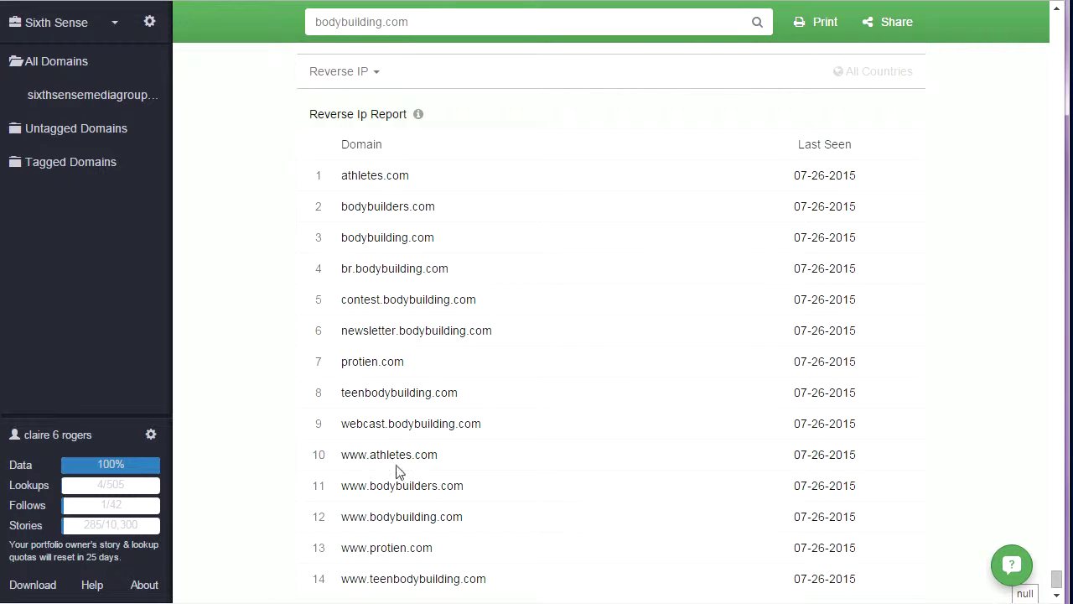
scroll(398, 472, down, 1)
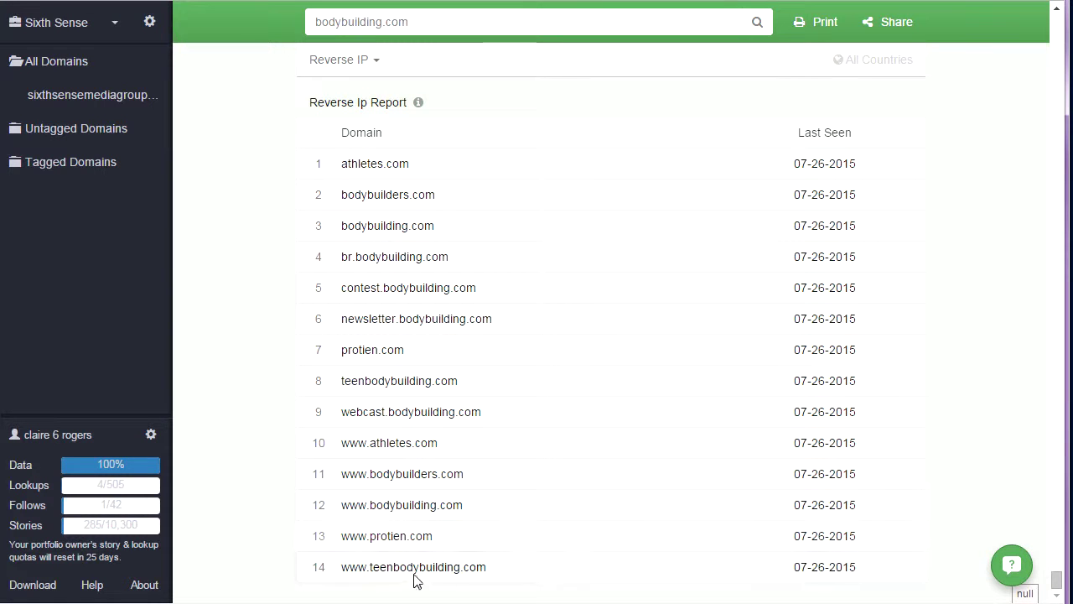
Step: Review the Whois contacts, dates and name servers alongside the domains in the Reverse Ip Report
scroll(444, 506, up, 3)
scroll(595, 455, up, 5)
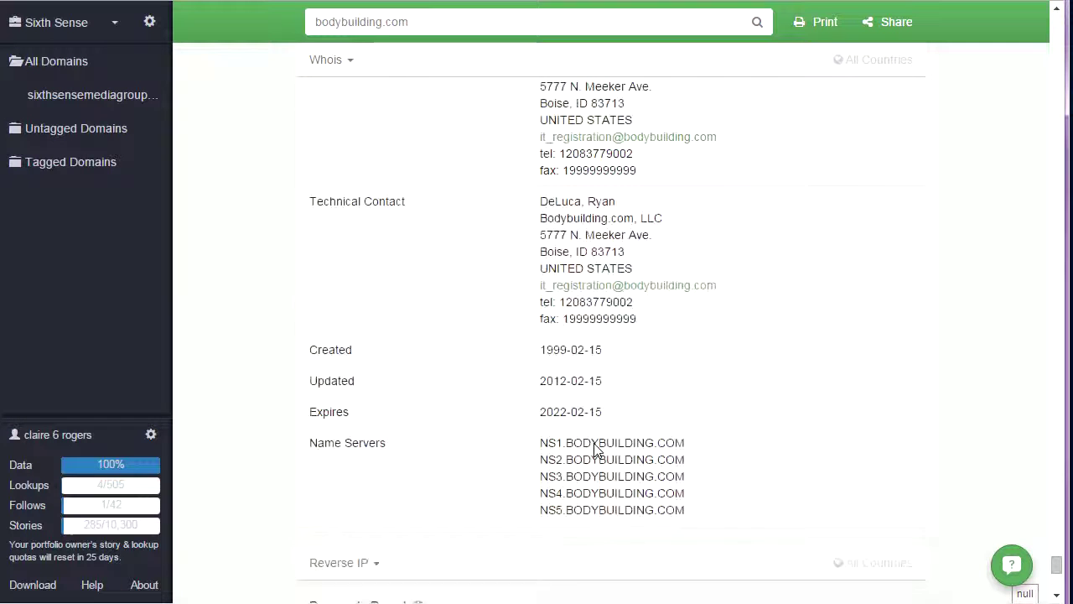
scroll(741, 466, down, 7)
scroll(790, 395, up, 6)
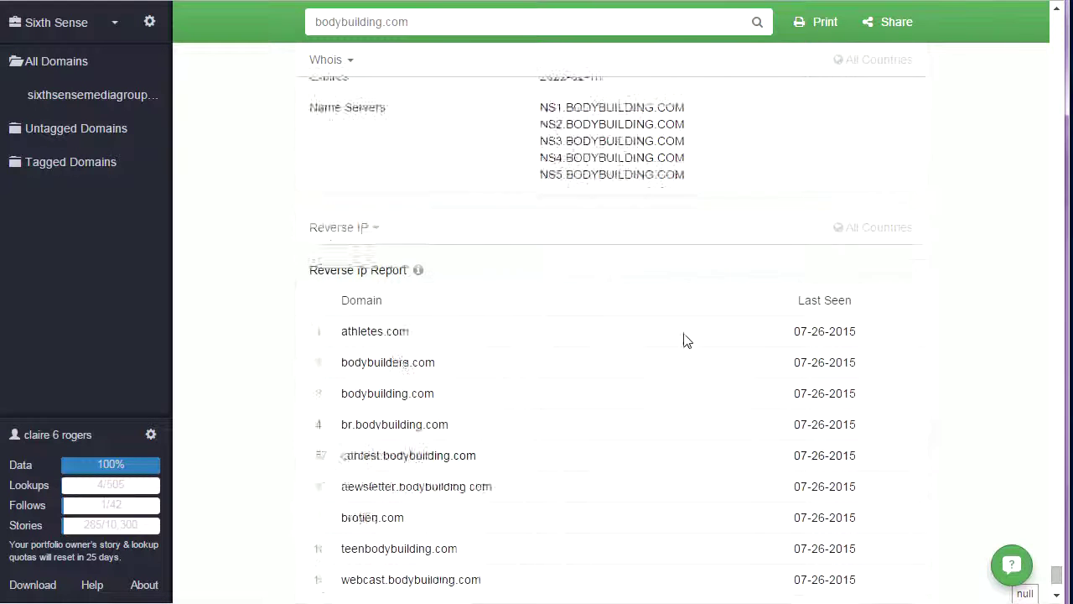
scroll(526, 374, down, 7)
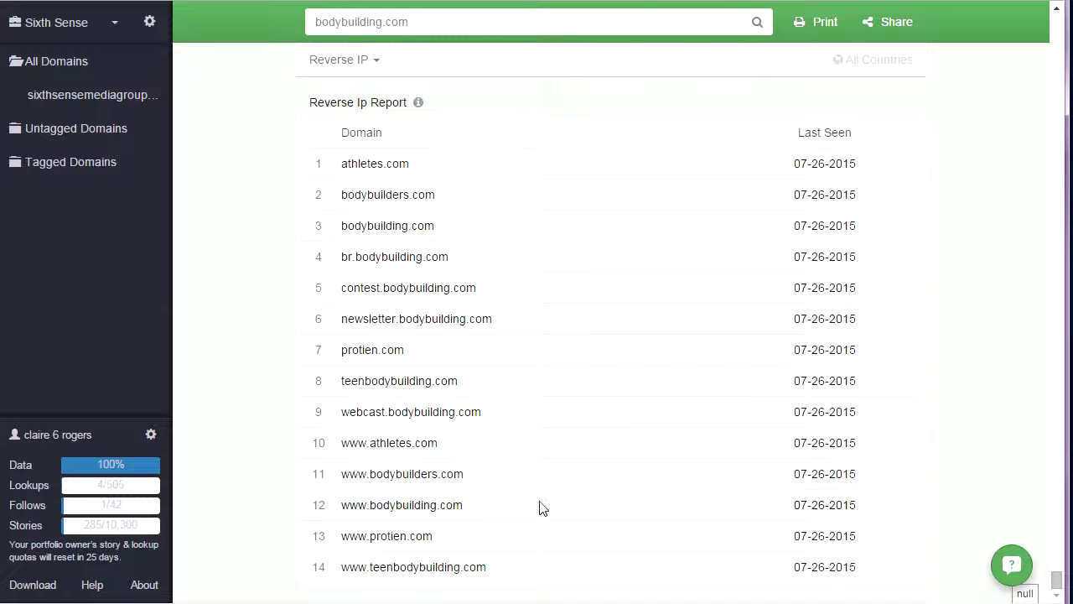
scroll(546, 427, up, 1)
scroll(507, 474, up, 1)
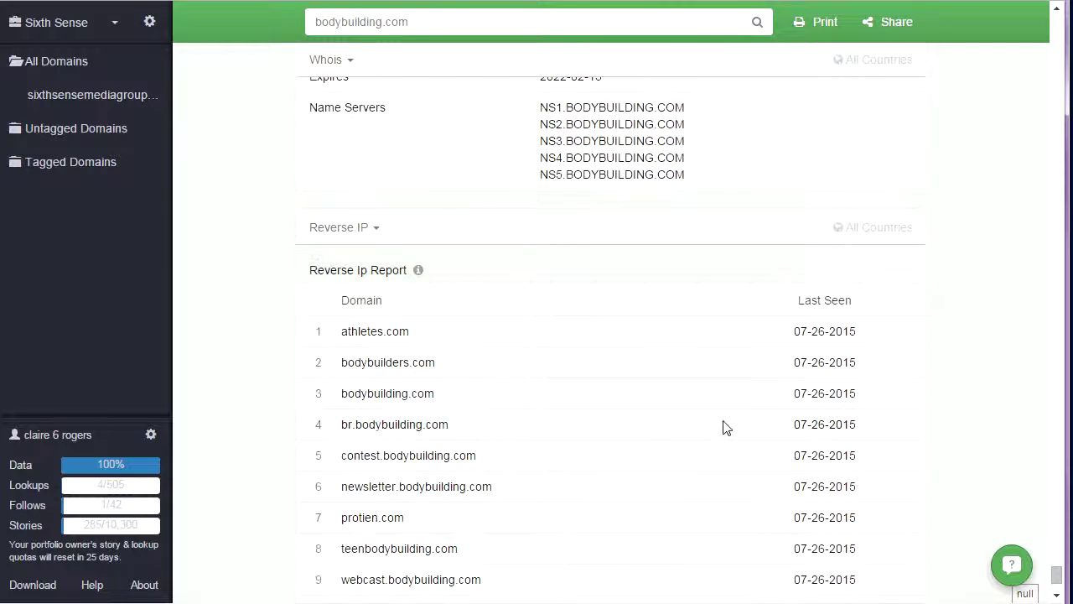
scroll(726, 428, up, 4)
scroll(450, 477, down, 4)
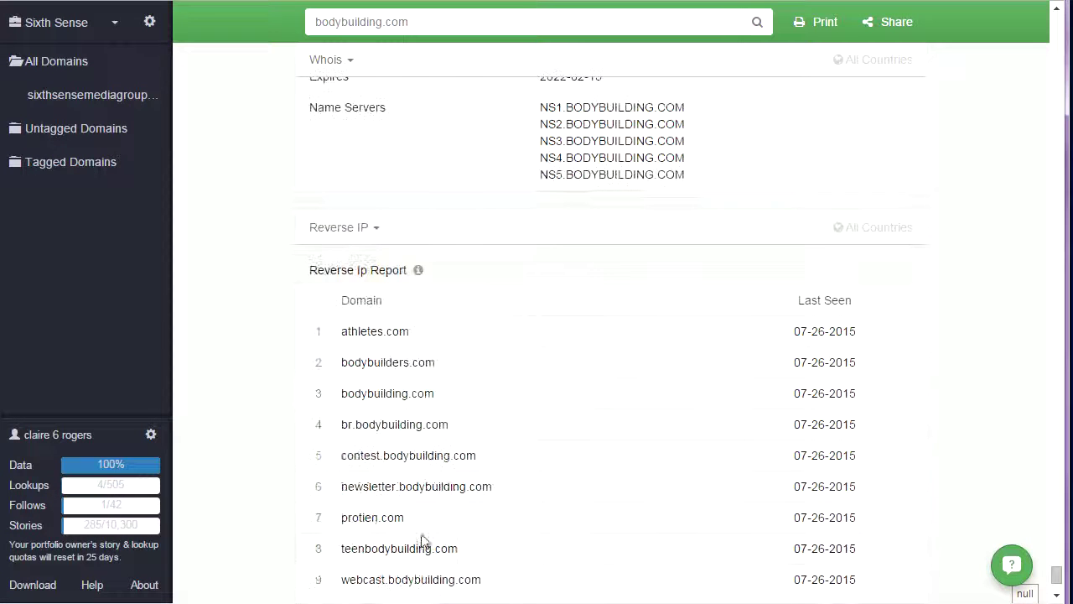
Step: Return to Top Placements (Google Content Network) and highlight laymans-steroid-guide.com and about-muscle.com
scroll(757, 374, up, 8)
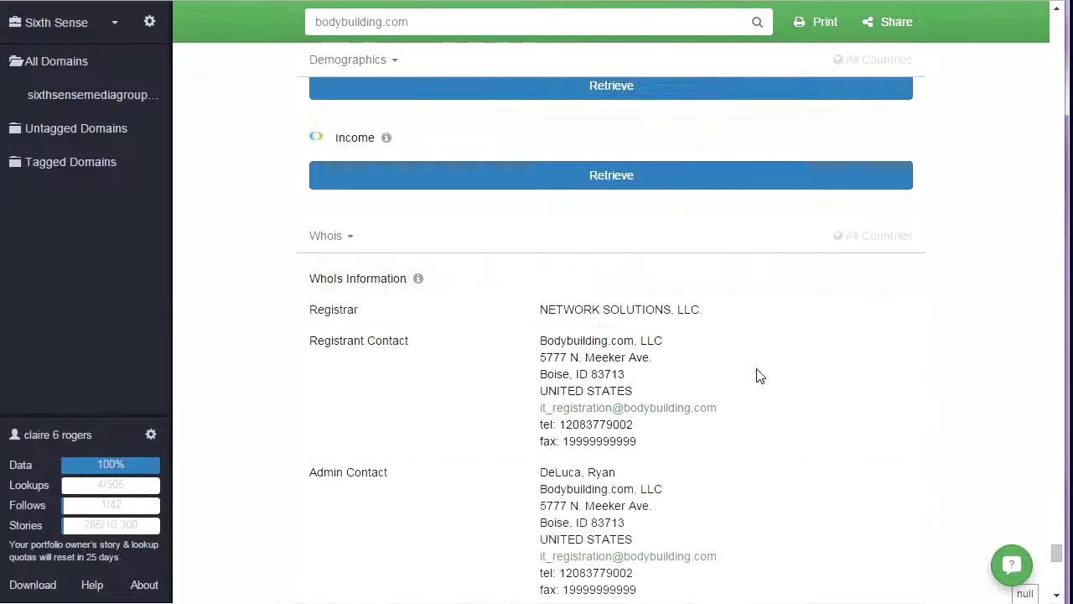
scroll(918, 415, up, 3)
scroll(917, 415, up, 10)
scroll(888, 367, up, 10)
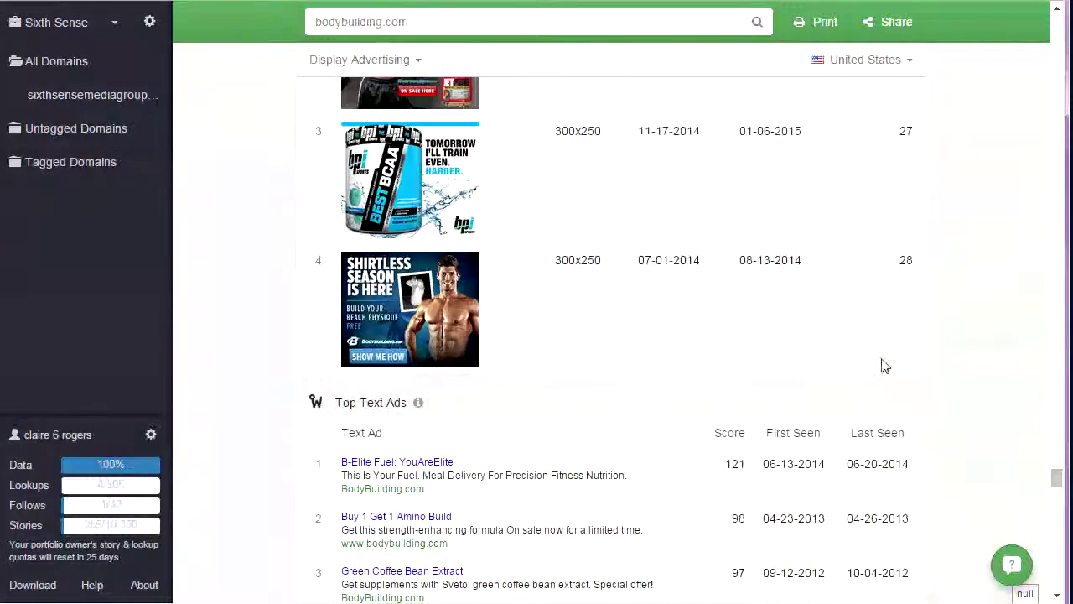
scroll(577, 433, up, 10)
scroll(577, 433, up, 10)
scroll(577, 432, up, 3)
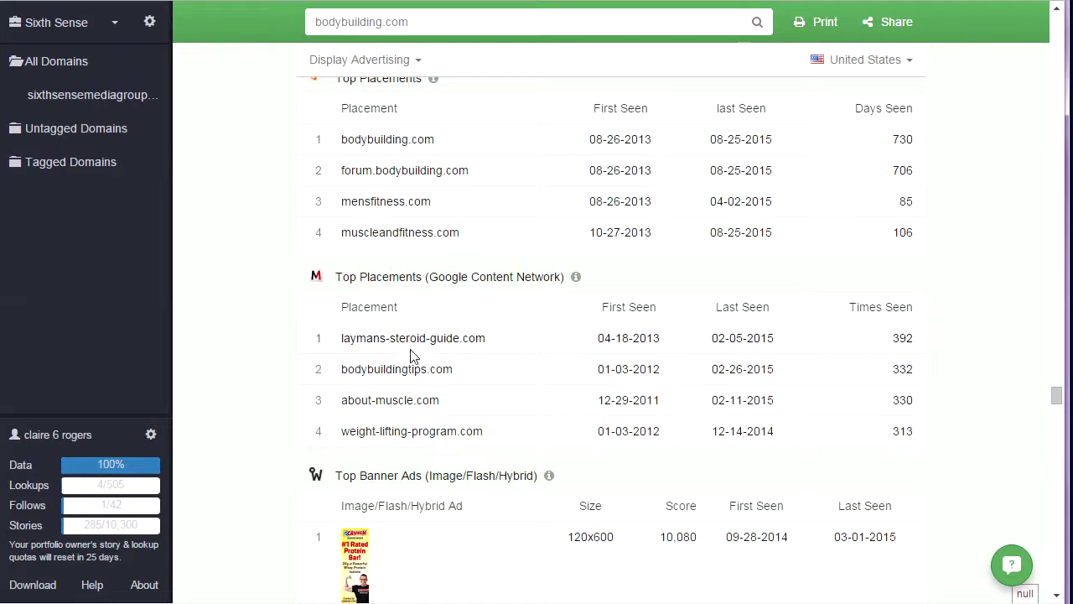
drag(487, 335, 354, 341)
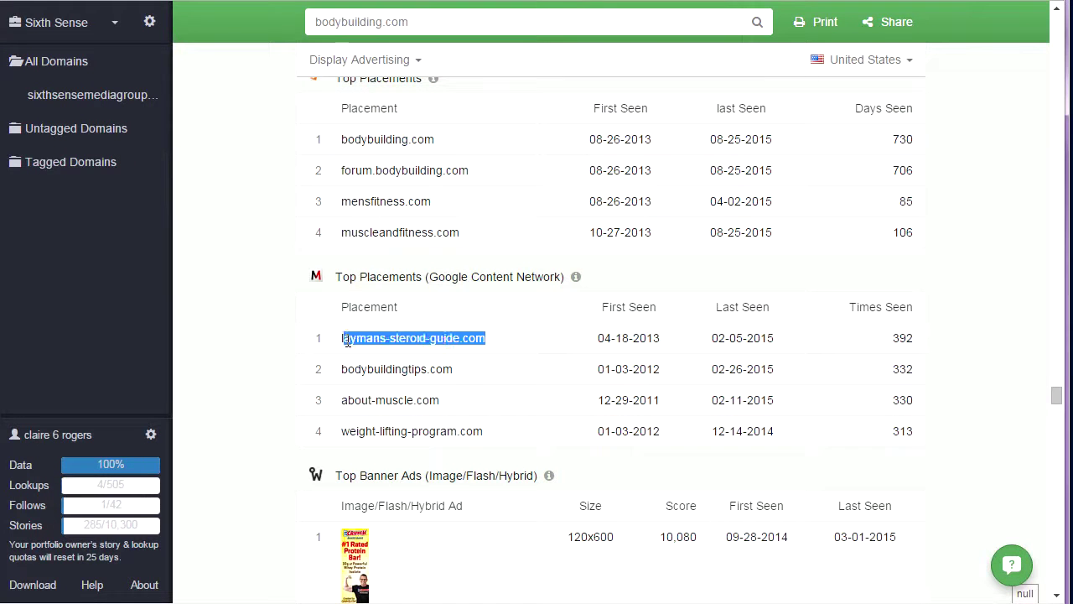
drag(450, 403, 346, 410)
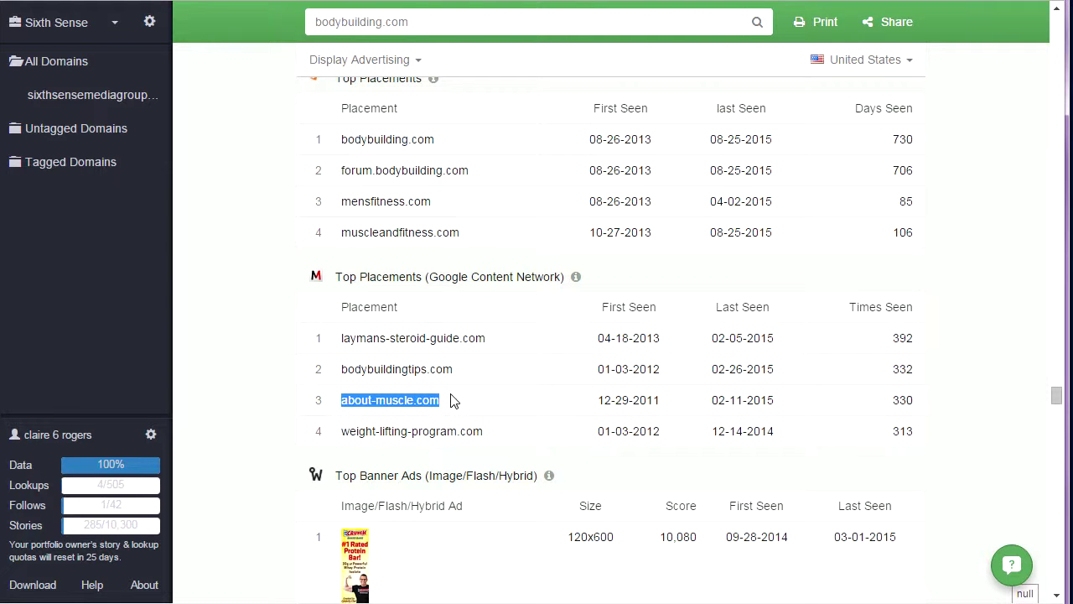
Step: Skim back through the Search Engine Marketing and Display Advertising sections, including competitors, countries, placements, banner ads and text ads
scroll(515, 474, up, 3)
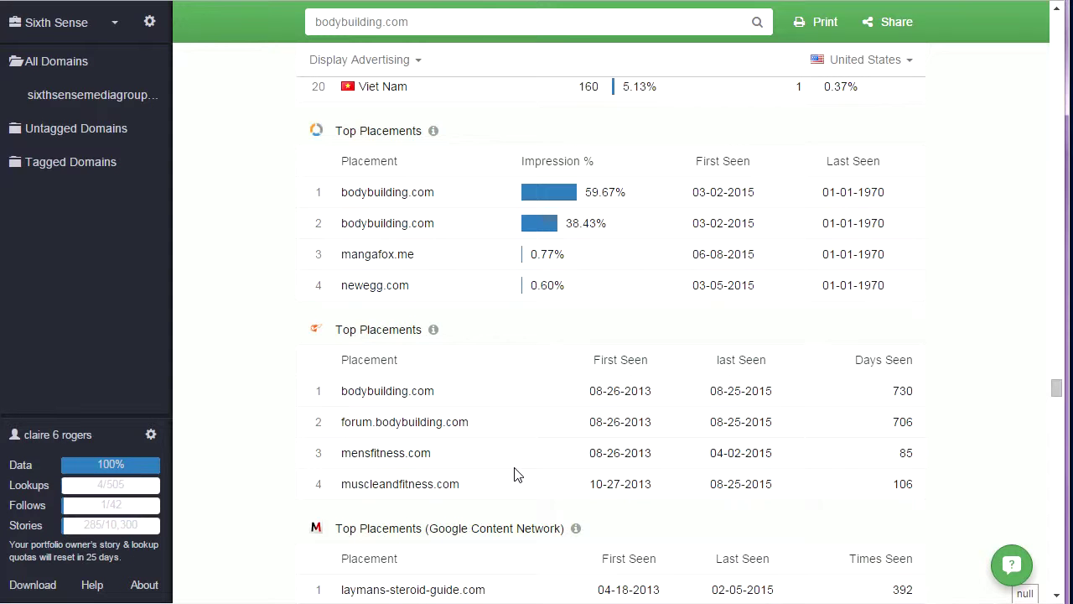
scroll(537, 452, up, 5)
scroll(599, 299, up, 4)
scroll(602, 335, up, 15)
scroll(602, 335, up, 10)
scroll(645, 429, up, 8)
scroll(646, 423, down, 15)
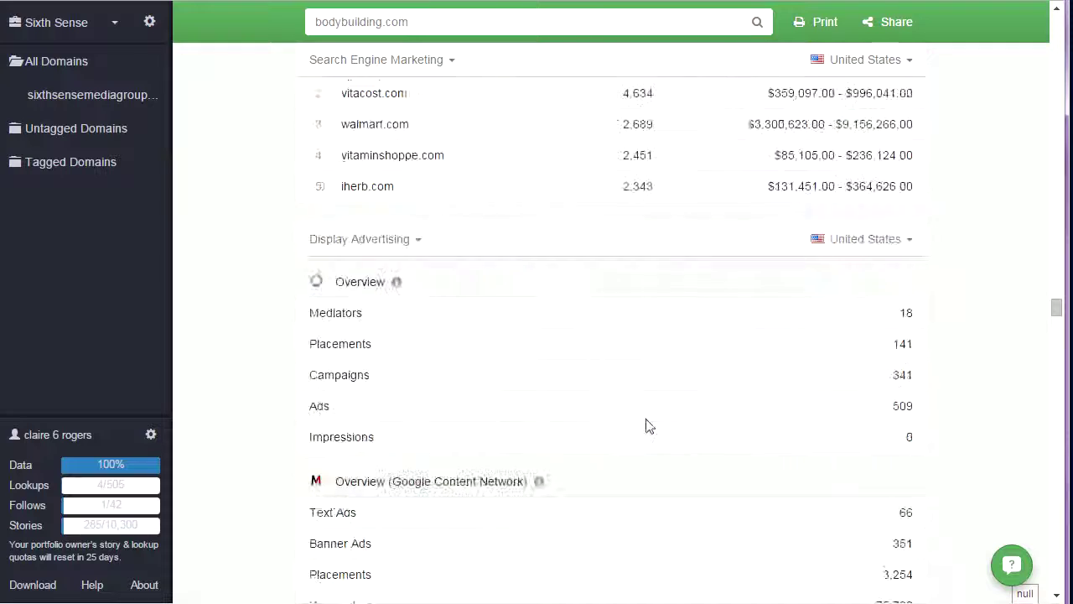
scroll(676, 468, down, 15)
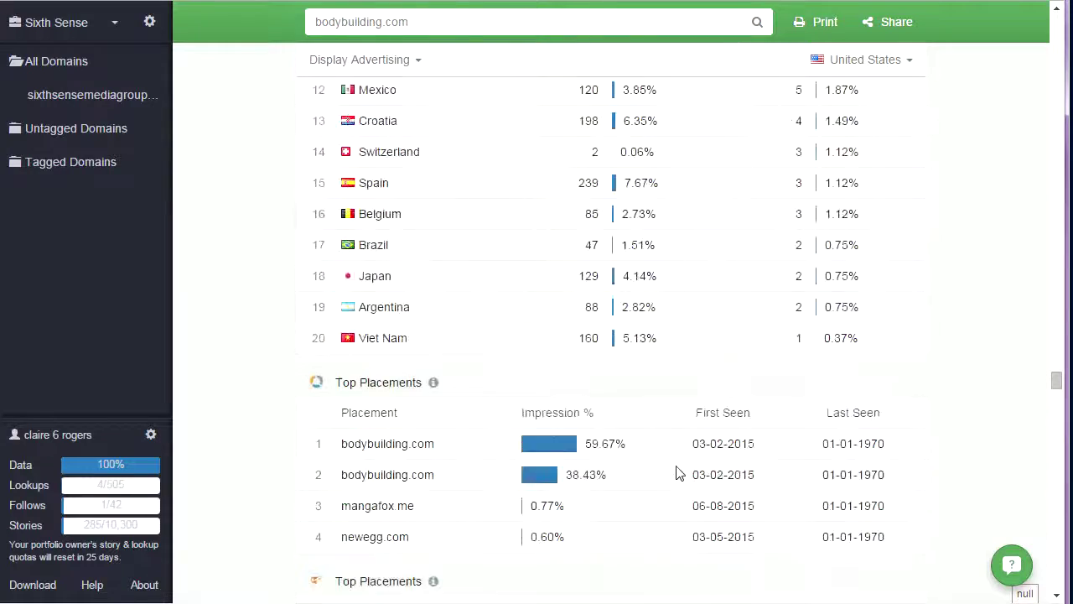
scroll(683, 465, down, 15)
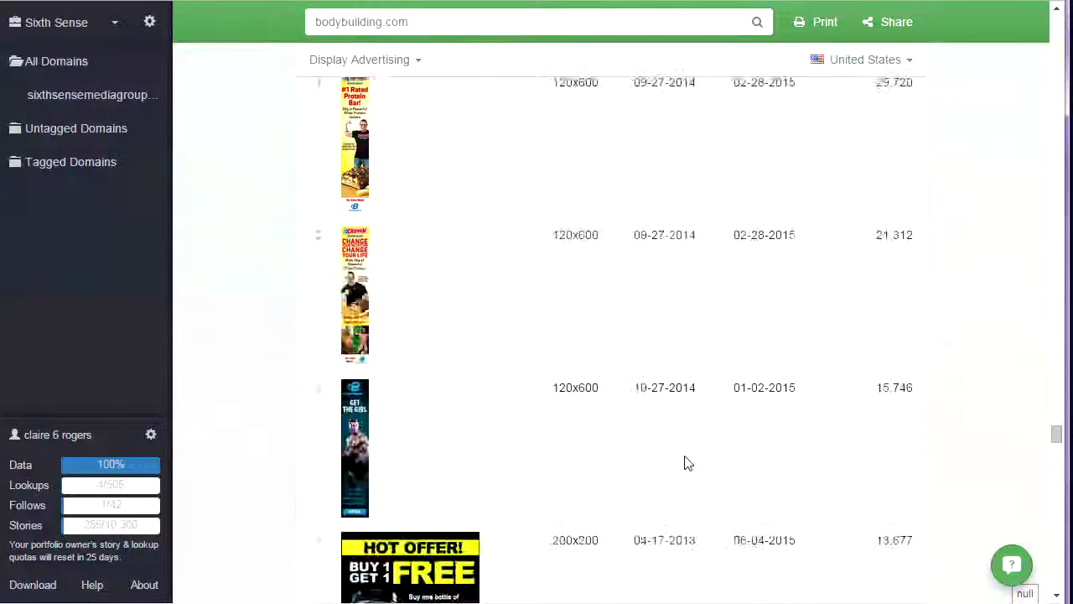
scroll(693, 459, down, 15)
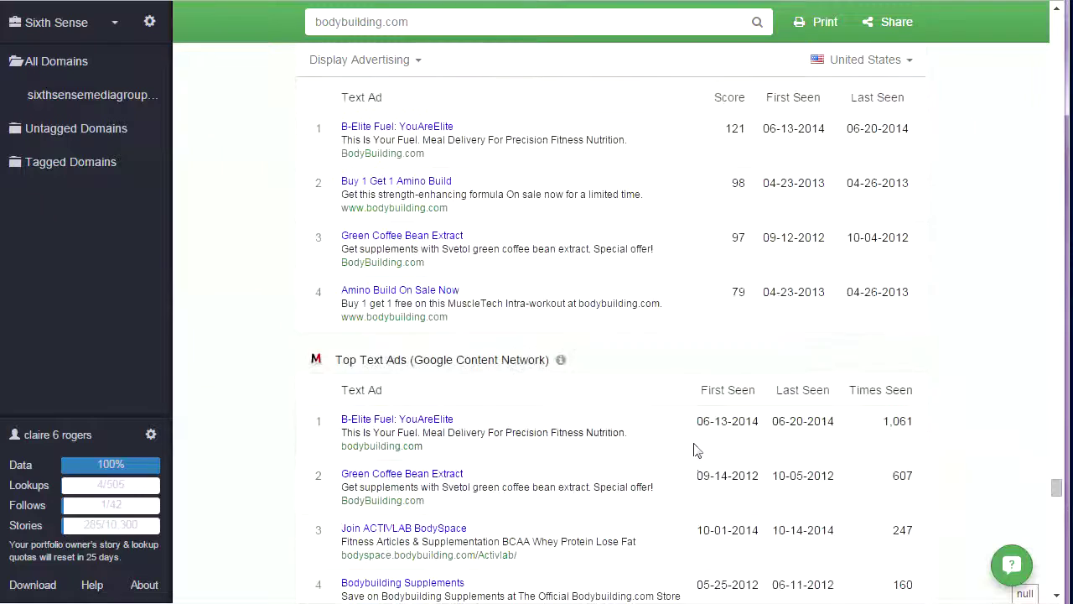
Step: Retrieve the Genders and Ages data in bodybuilding.com's Demographics section
scroll(670, 411, down, 6)
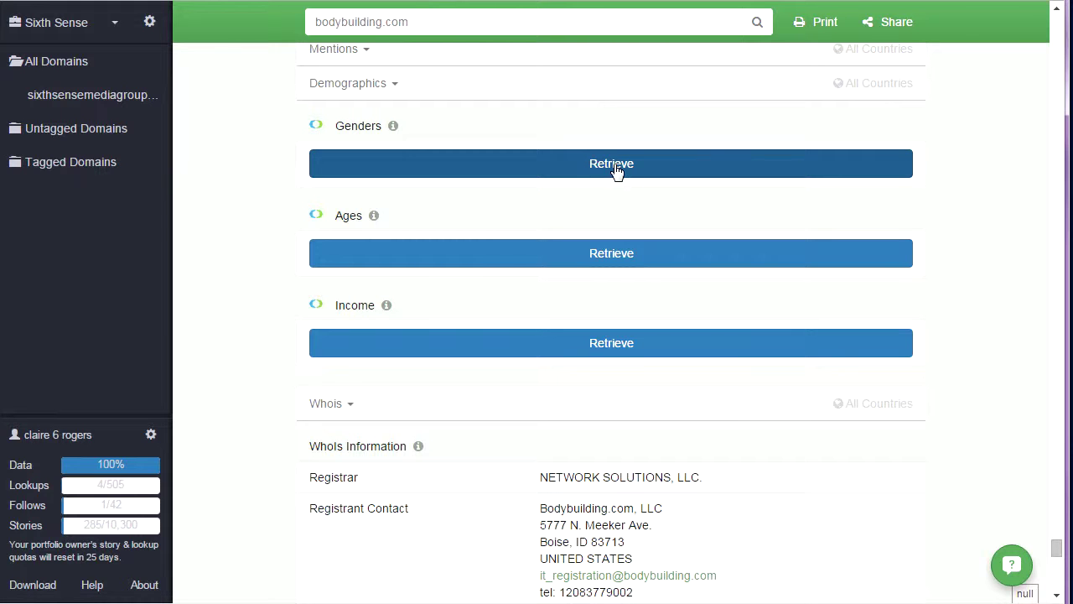
click(617, 170)
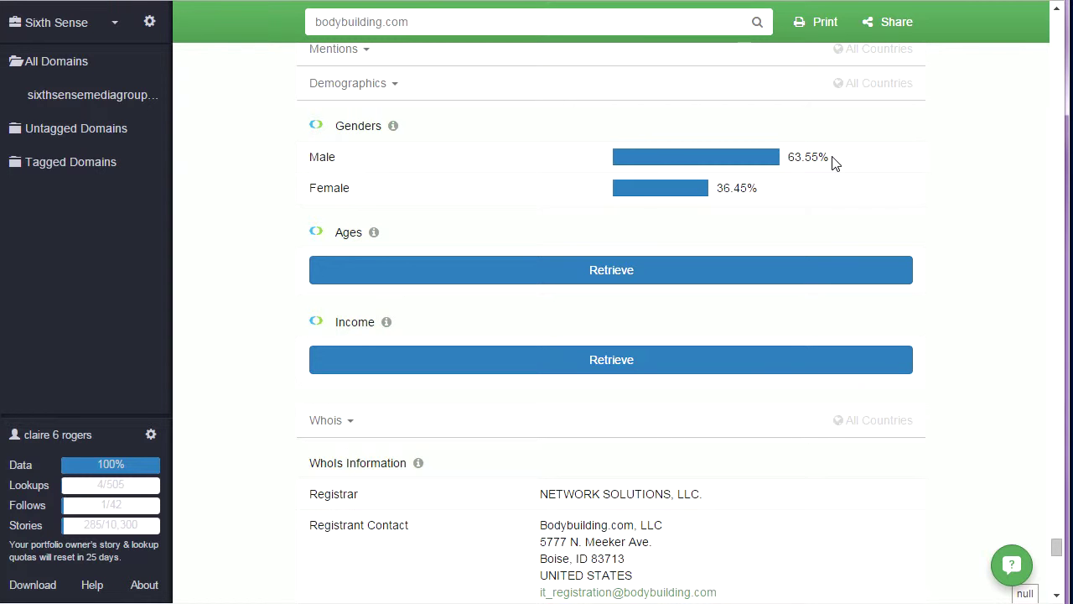
click(621, 273)
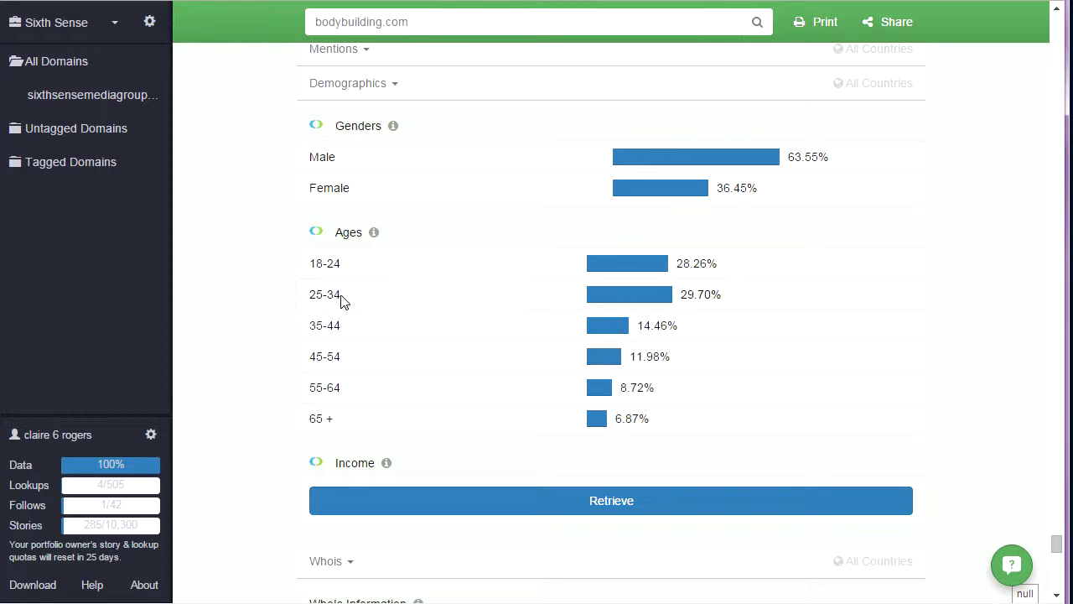
Step: Examine the Ages breakdown, highlighting the 25-34 and 45-54 ranges, and bring up the Income section
drag(338, 295, 301, 292)
drag(312, 353, 336, 356)
click(321, 300)
drag(352, 307, 307, 295)
scroll(807, 168, down, 3)
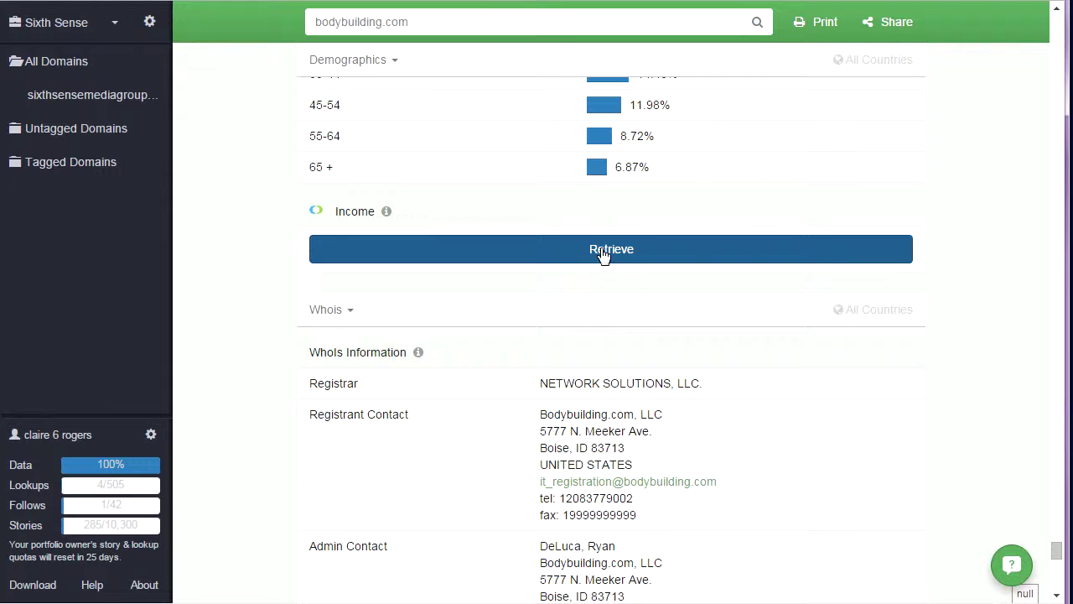
Step: Retrieve the Income data in bodybuilding.com's Demographics section and highlight its income brackets, from Under 30k up to 100k +
click(602, 253)
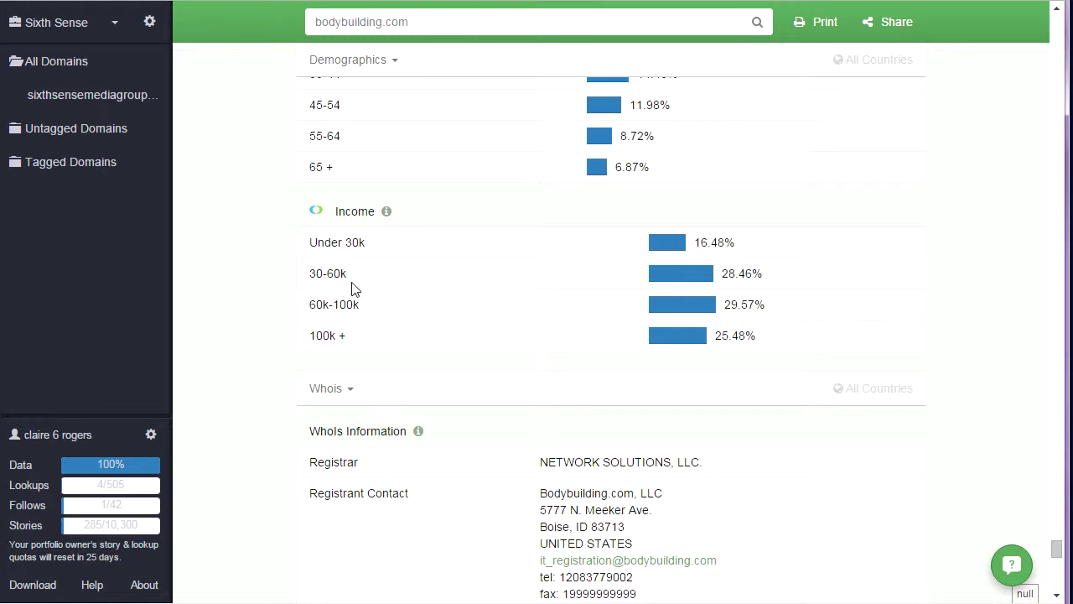
drag(372, 248, 311, 251)
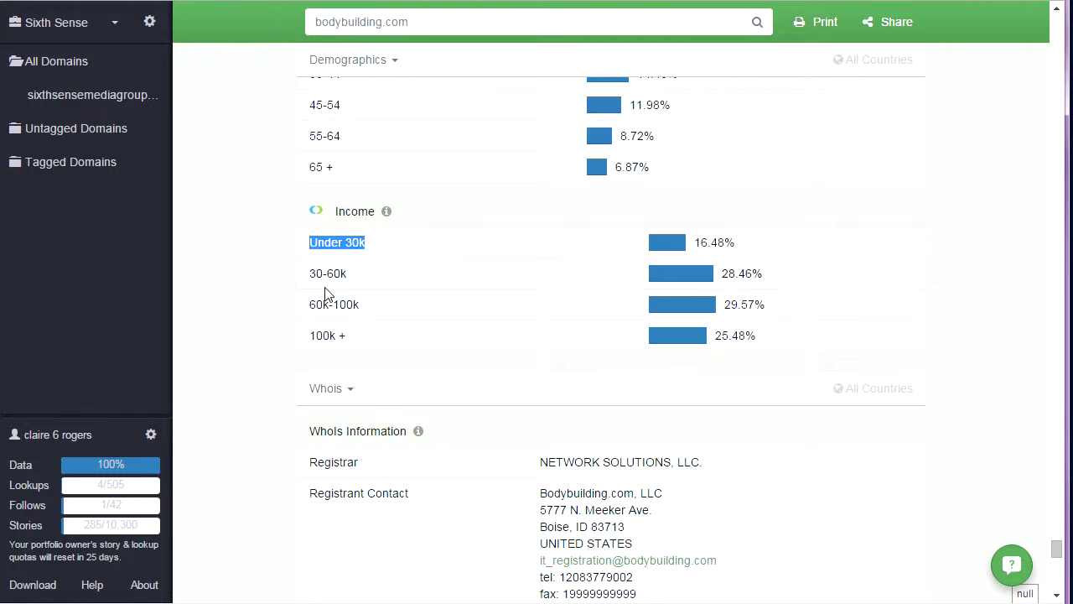
click(345, 311)
drag(307, 309, 407, 353)
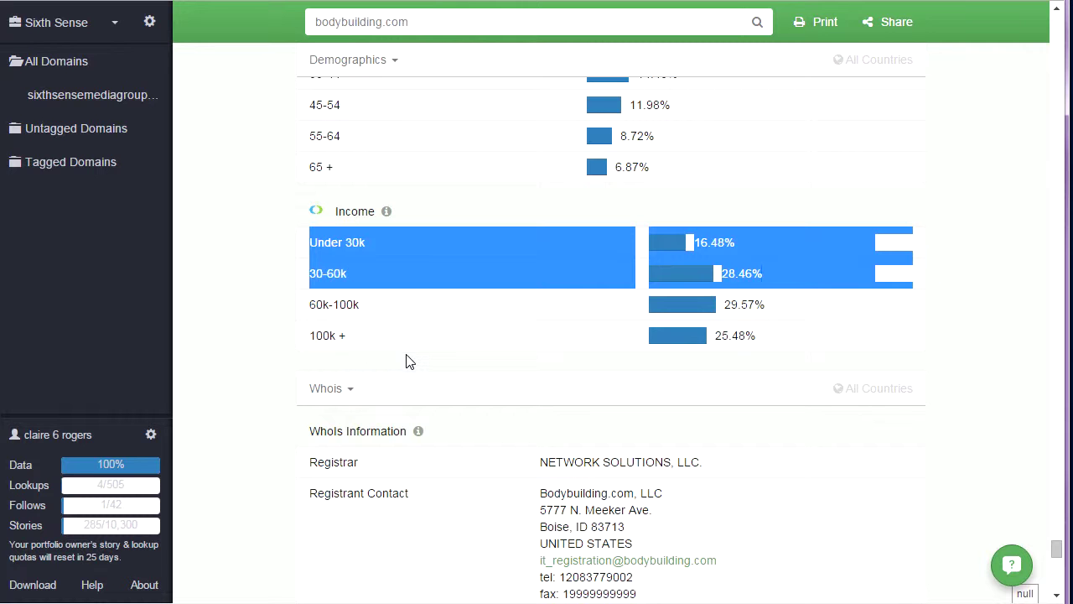
click(341, 305)
drag(311, 311, 371, 343)
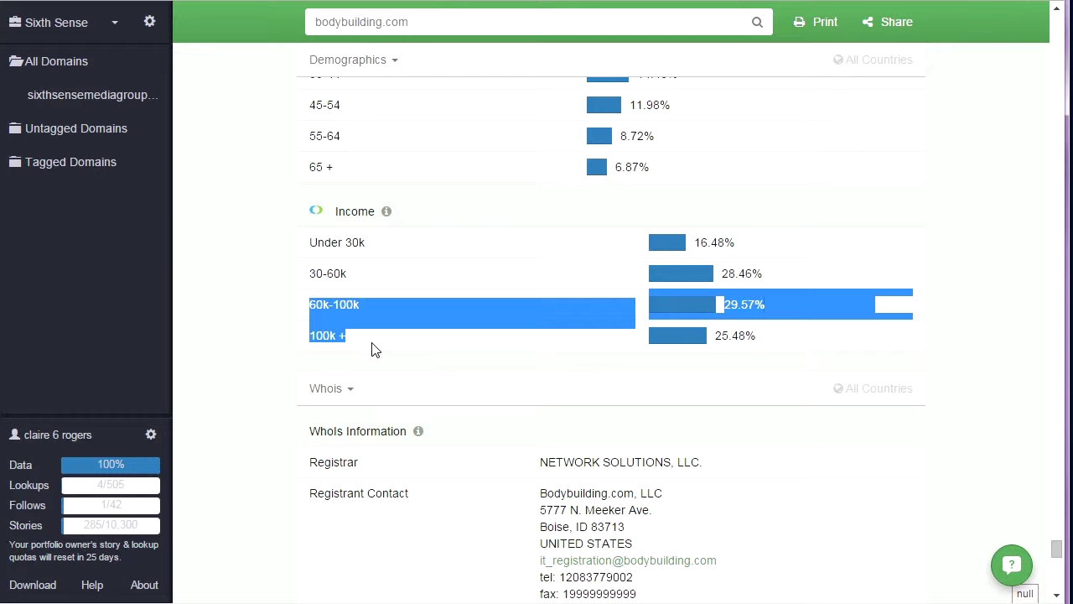
click(356, 289)
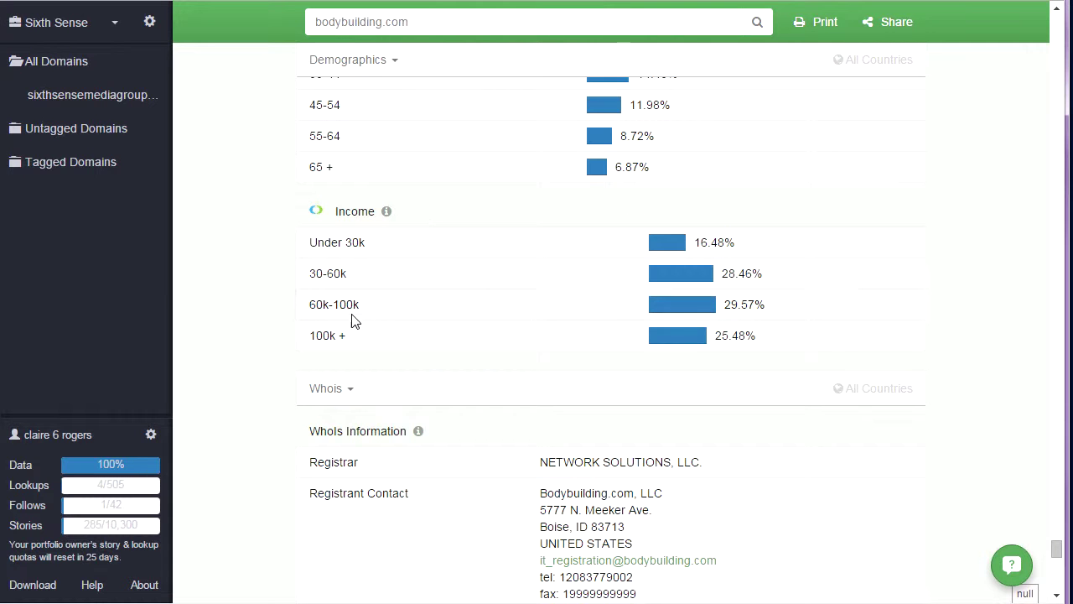
drag(304, 306, 384, 338)
click(410, 280)
drag(366, 280, 305, 283)
Step: Review bodybuilding.com's Whois contacts, registration dates and name servers, plus the domains in the Reverse IP report
scroll(872, 365, down, 4)
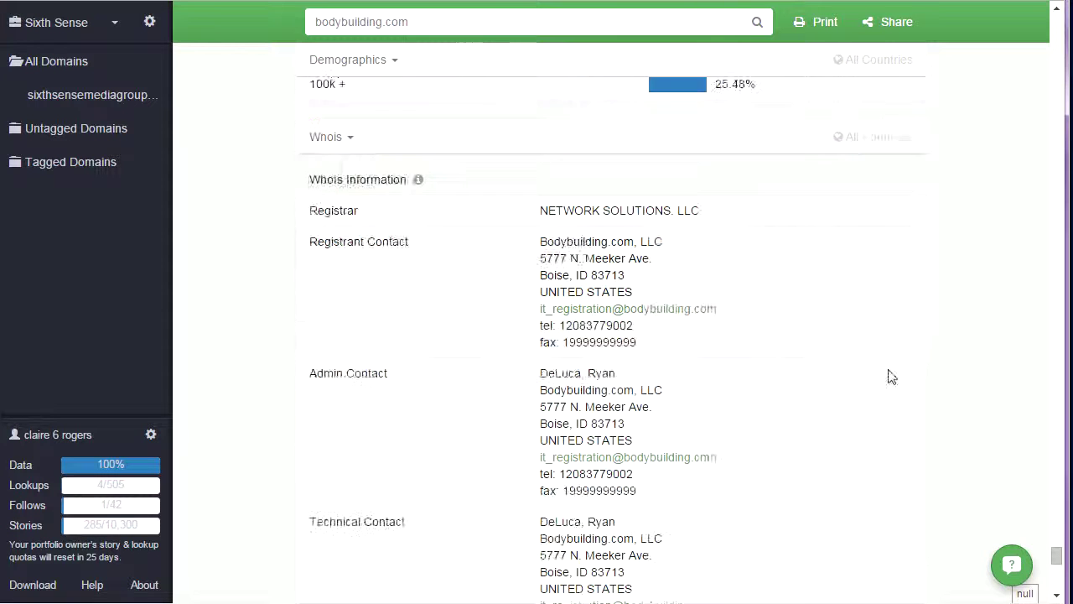
scroll(864, 377, down, 3)
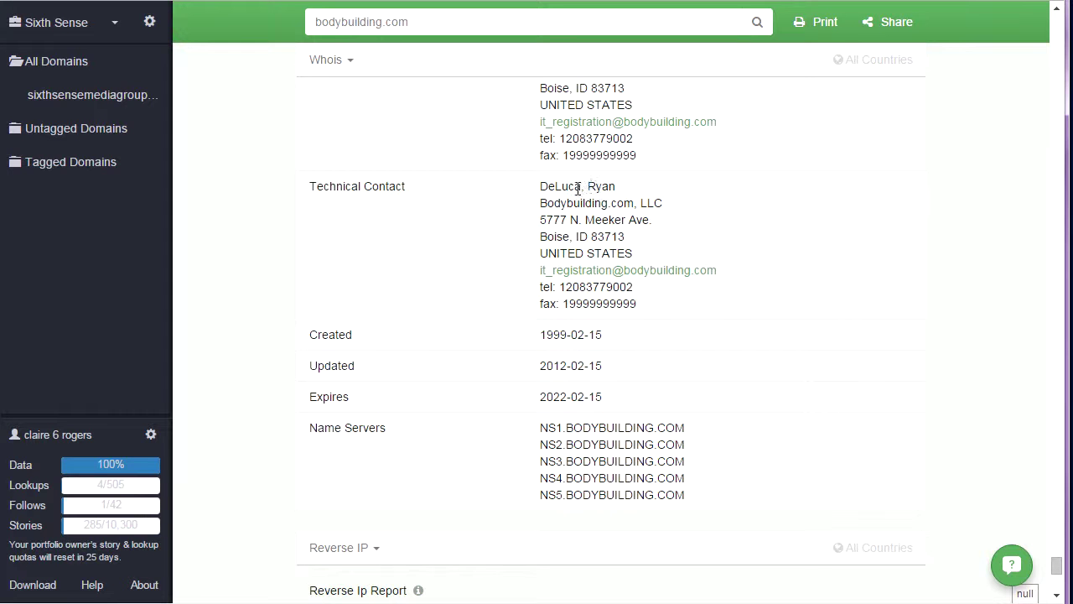
scroll(709, 259, up, 3)
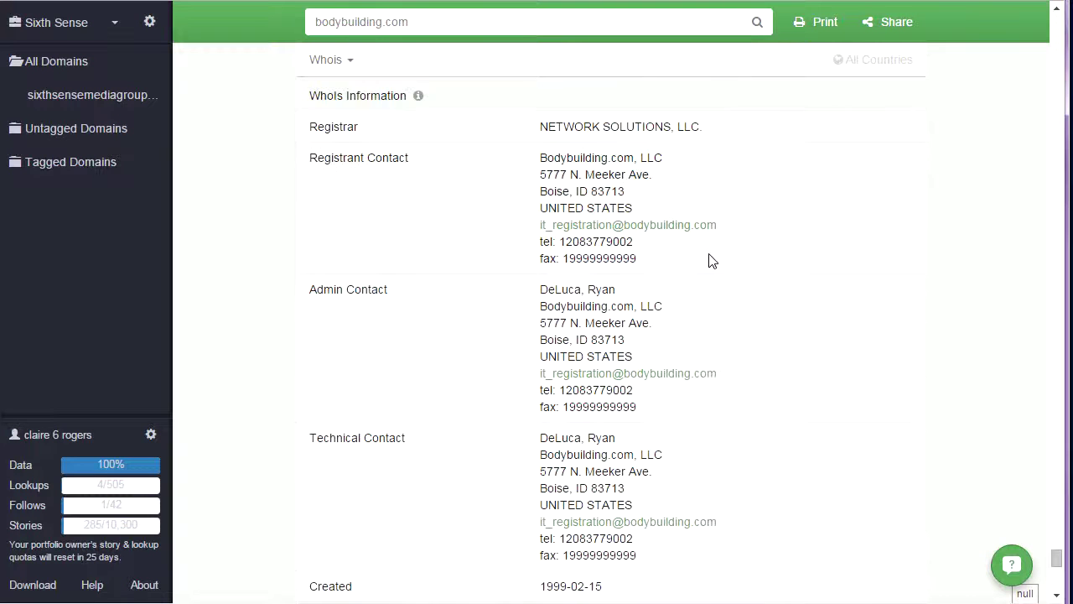
scroll(751, 286, down, 3)
scroll(847, 306, down, 3)
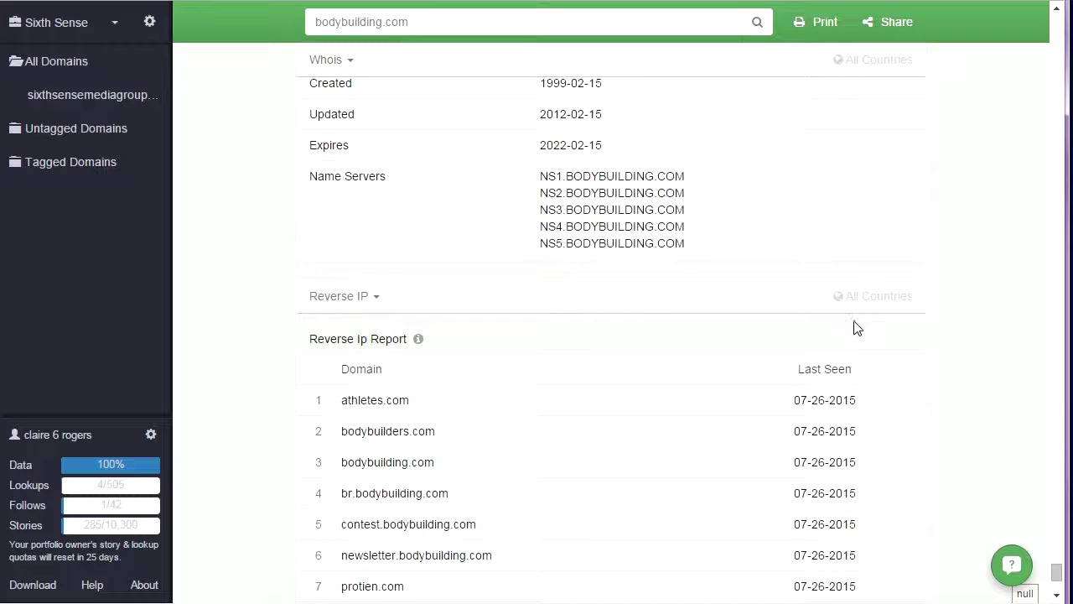
scroll(853, 326, down, 3)
Step: Go back through the bodybuilding.com report to the Traffic Estimates section and examine the Monthly Unique Visitors charts
scroll(503, 360, up, 15)
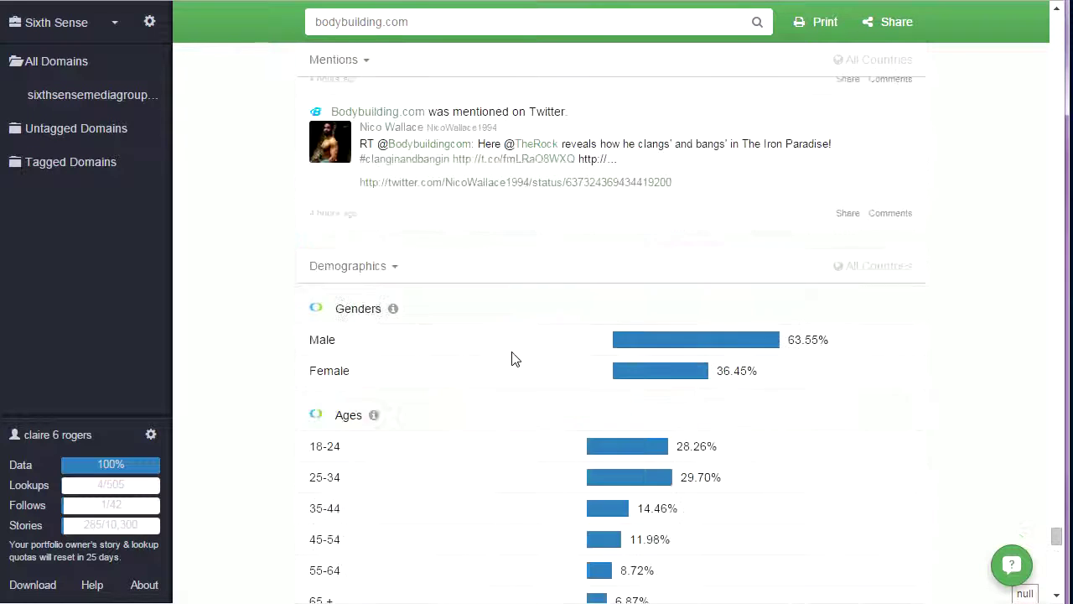
scroll(509, 338, up, 5)
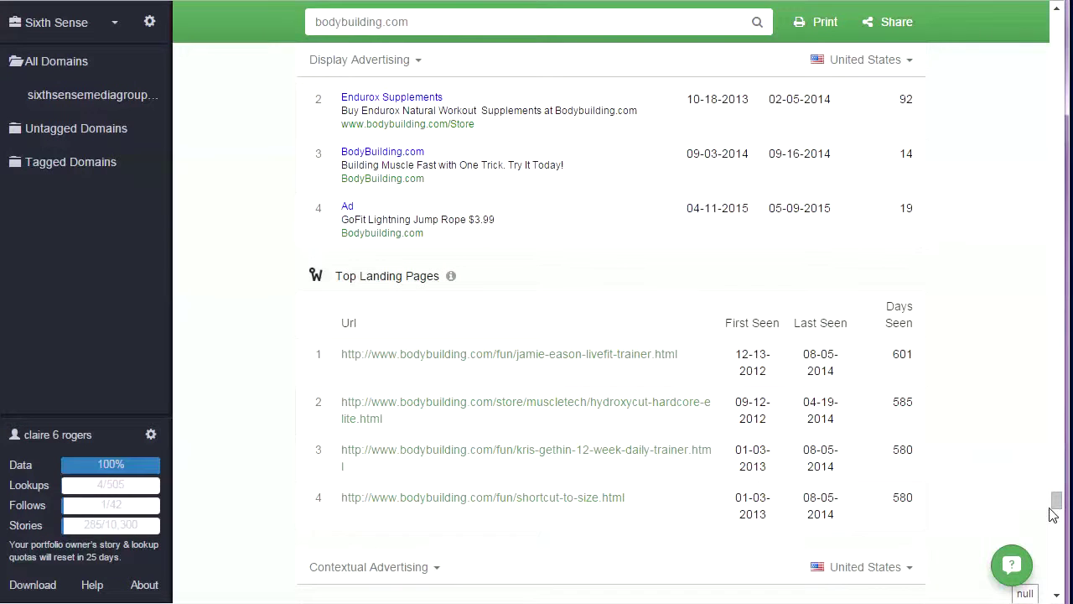
drag(1059, 513, 1051, 41)
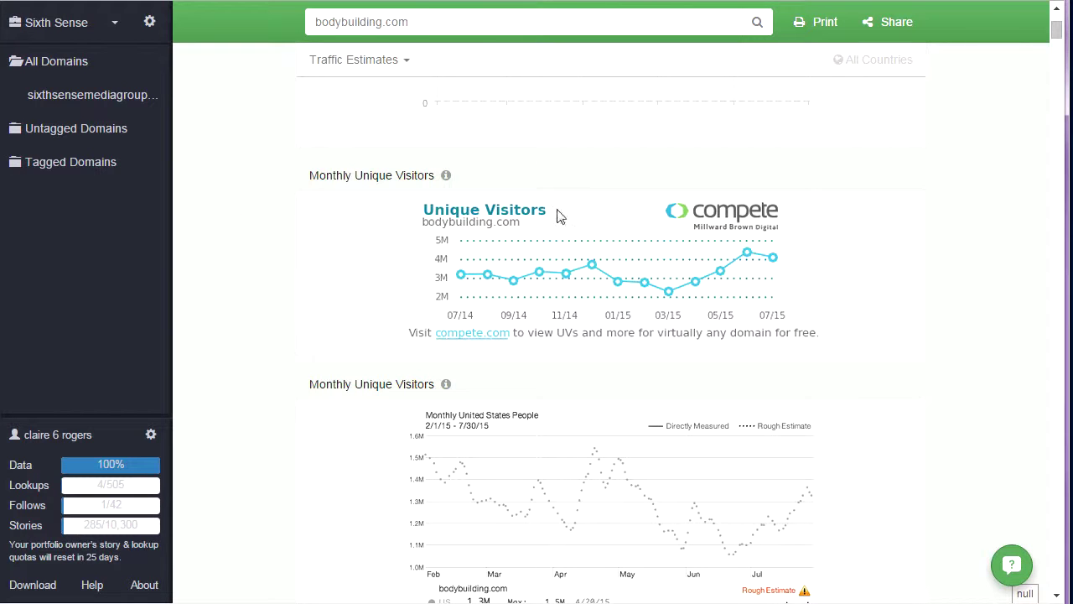
scroll(505, 414, down, 2)
scroll(449, 374, up, 5)
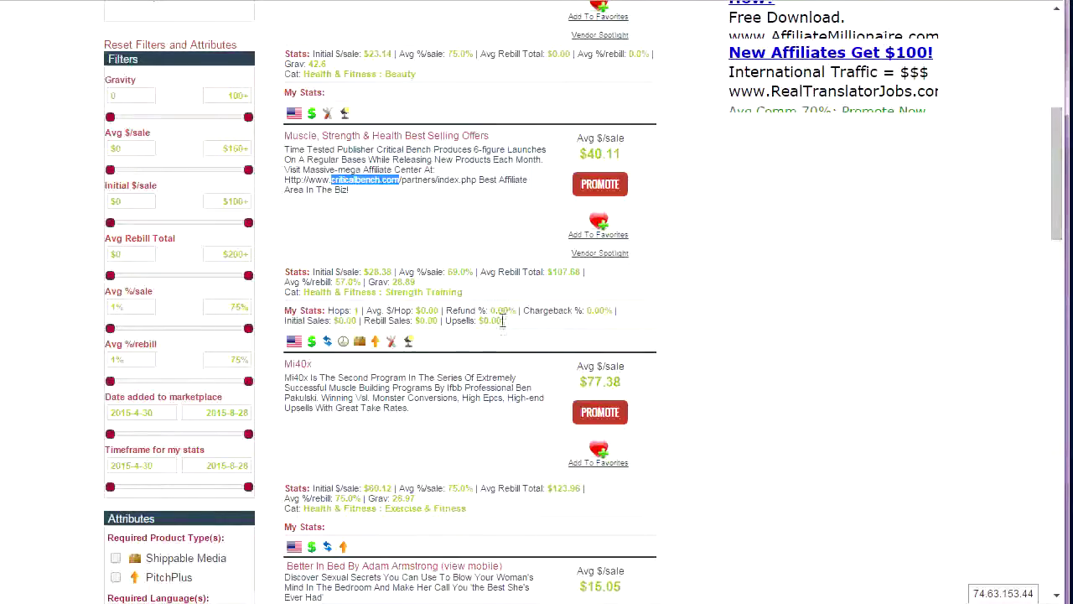
Step: Review the Muscle, Strength & Health Best Selling Offers listing in the ClickBank Marketplace and select the "bigger arms" search phrase
scroll(422, 338, down, 4)
scroll(423, 343, up, 2)
scroll(423, 344, up, 3)
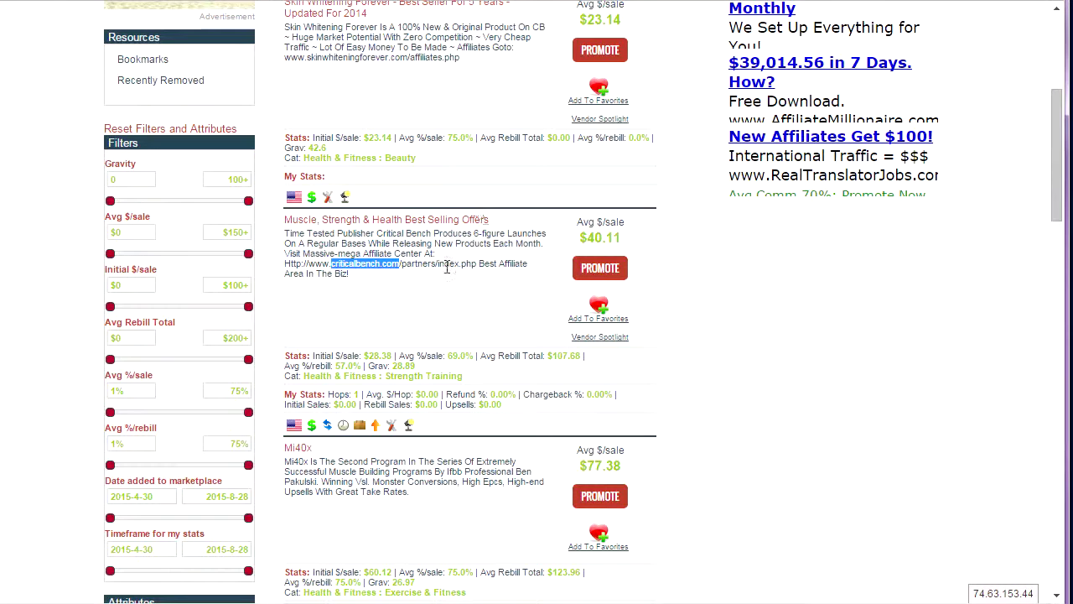
scroll(543, 236, up, 2)
scroll(545, 239, up, 1)
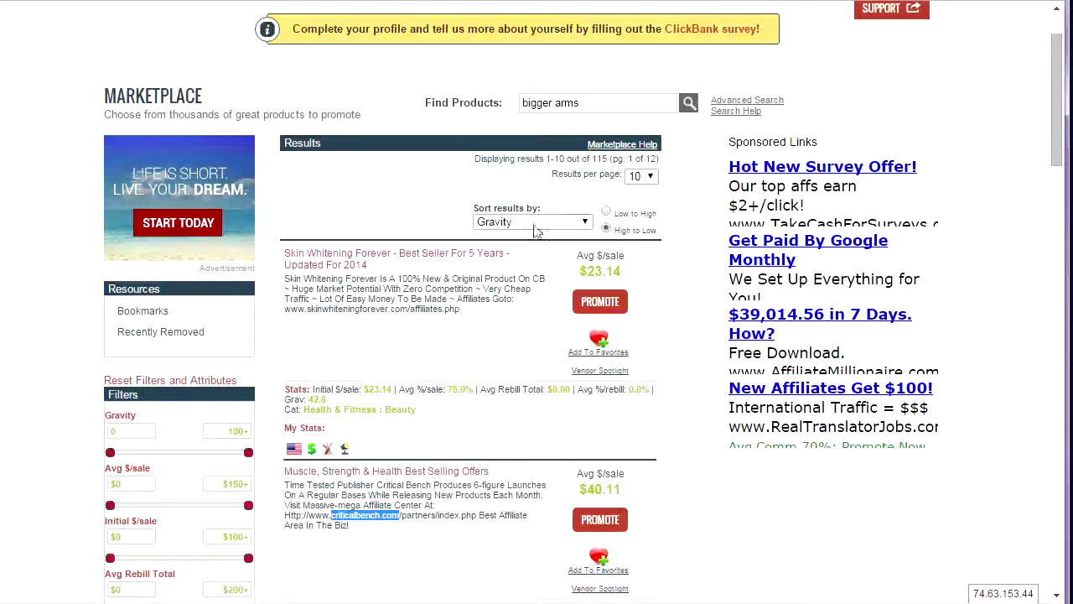
triple_click(589, 105)
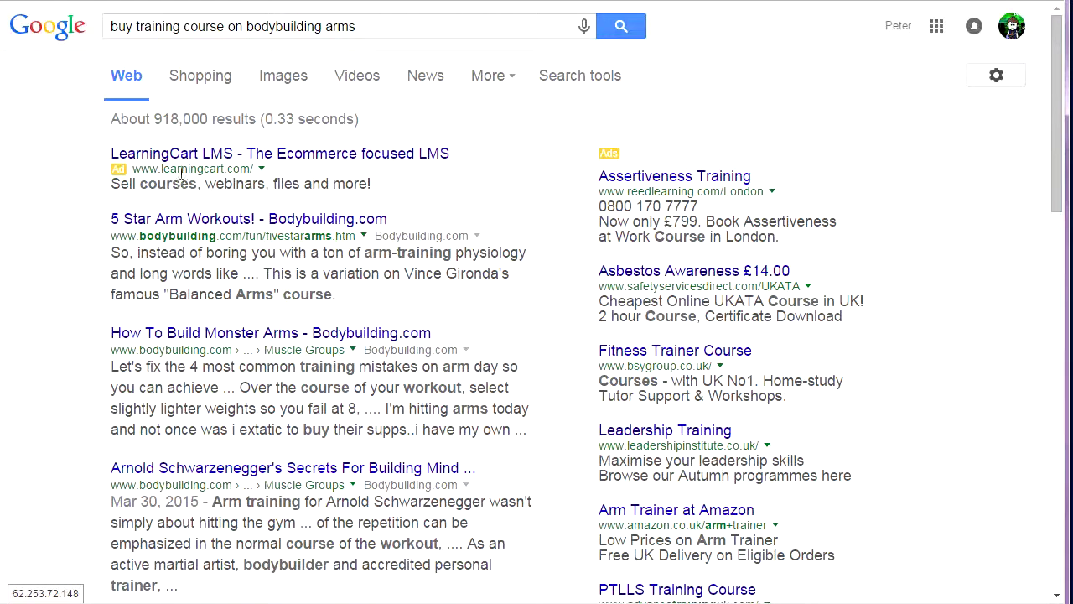
Step: In Google's results for "buy training course on bodybuilding arms", highlight the phrase "buy training course" and examine the ads beside the organic results
scroll(684, 270, down, 4)
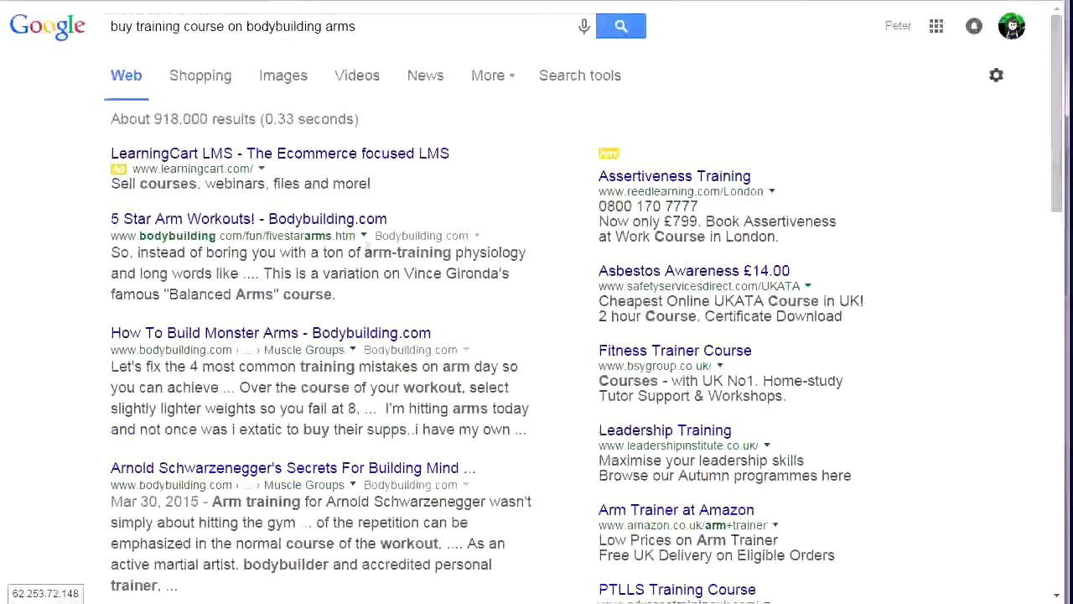
drag(113, 26, 225, 26)
click(82, 187)
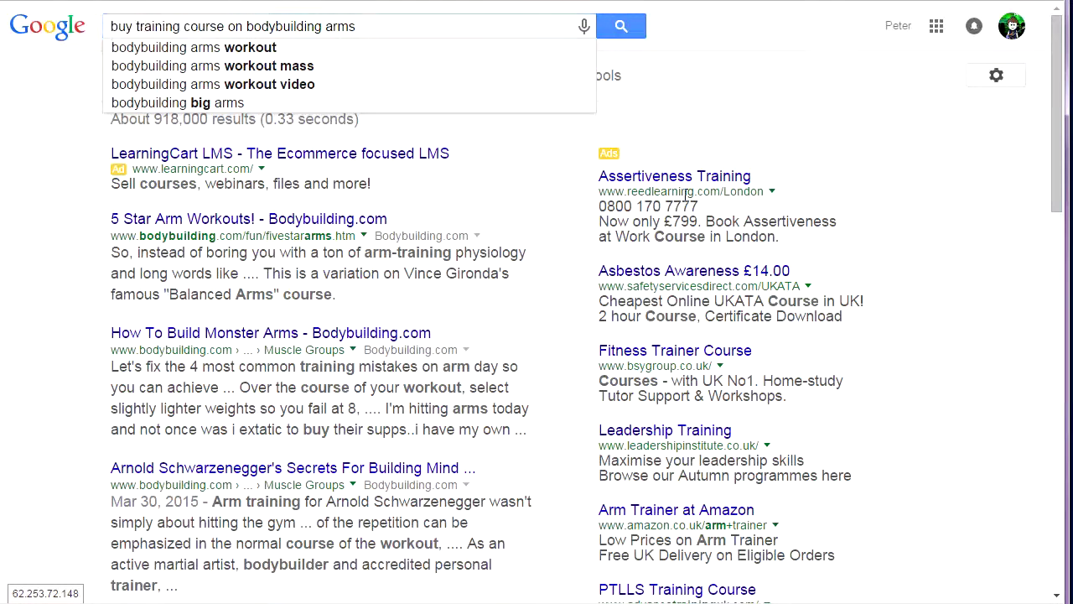
scroll(687, 194, down, 1)
scroll(686, 270, down, 1)
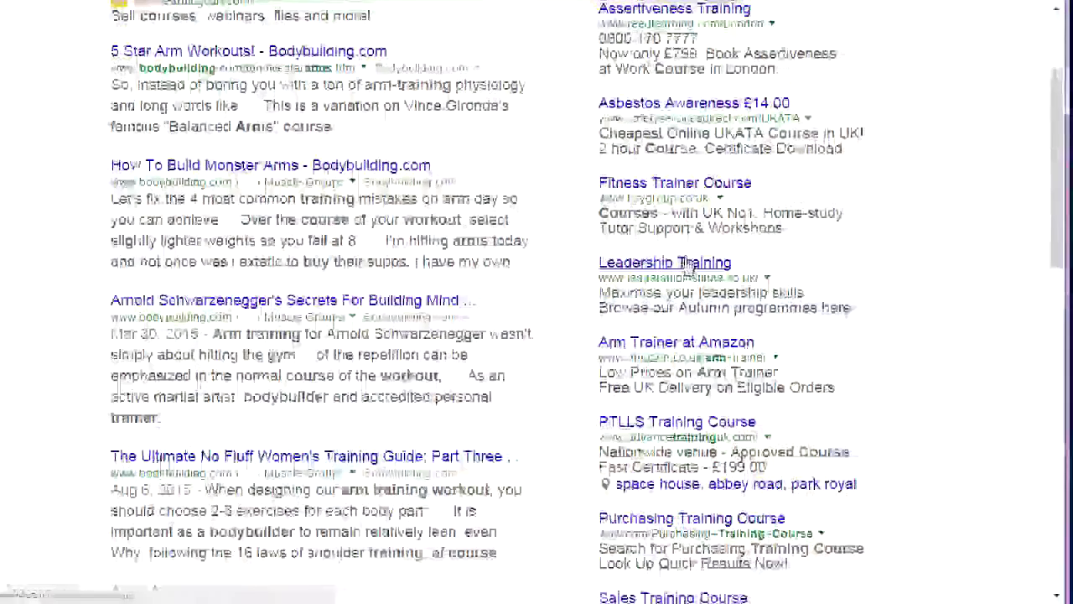
scroll(686, 270, down, 3)
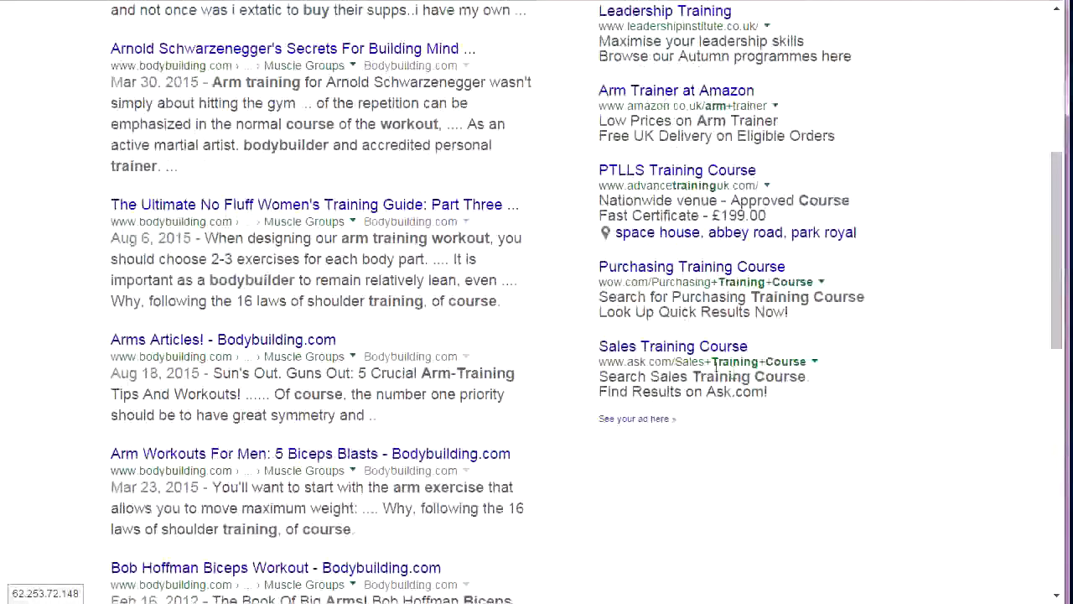
scroll(838, 335, up, 3)
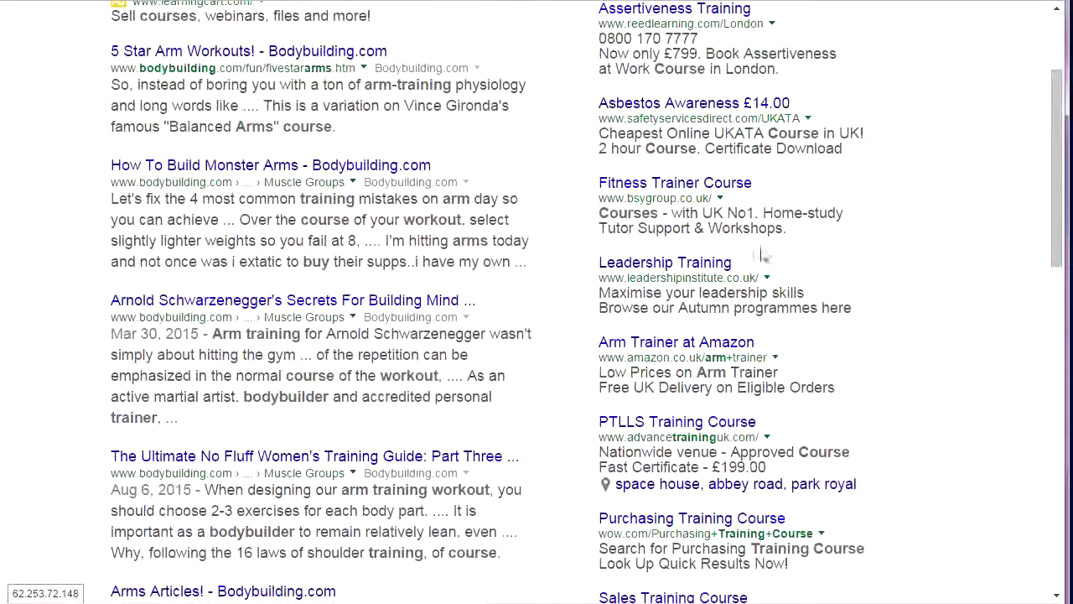
scroll(830, 247, up, 2)
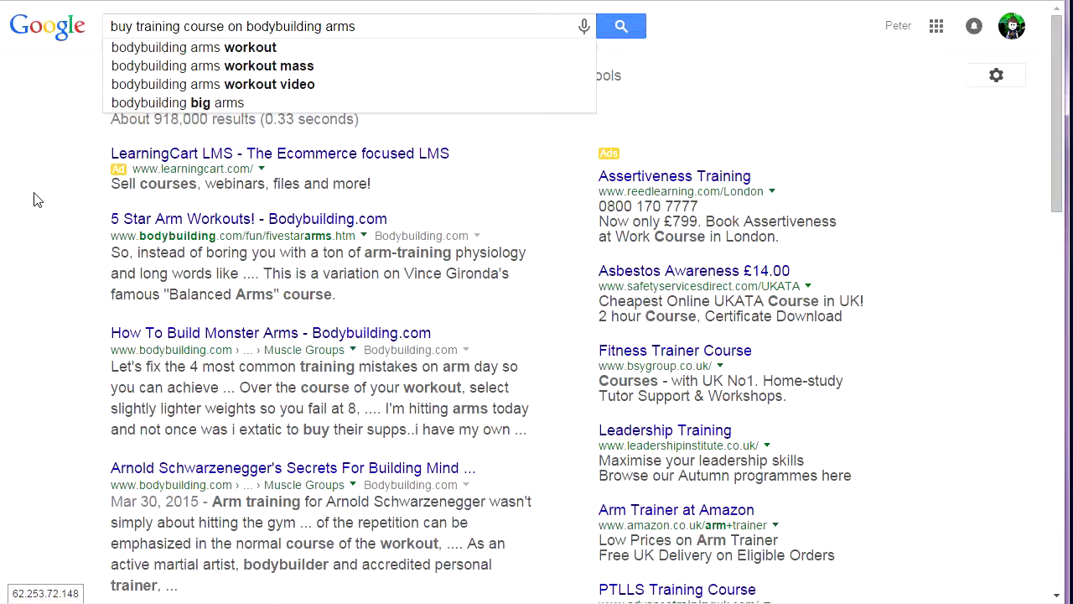
Step: Highlight the whole query "buy training course on bodybuilding arms", then clear the highlight
drag(370, 27, 109, 41)
click(996, 210)
click(86, 166)
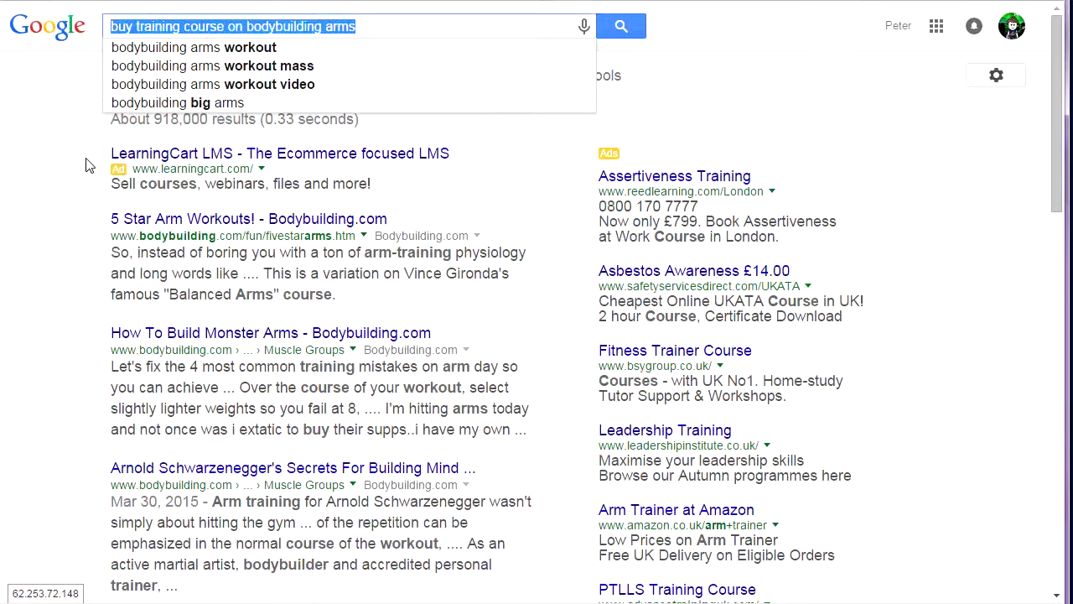
click(64, 159)
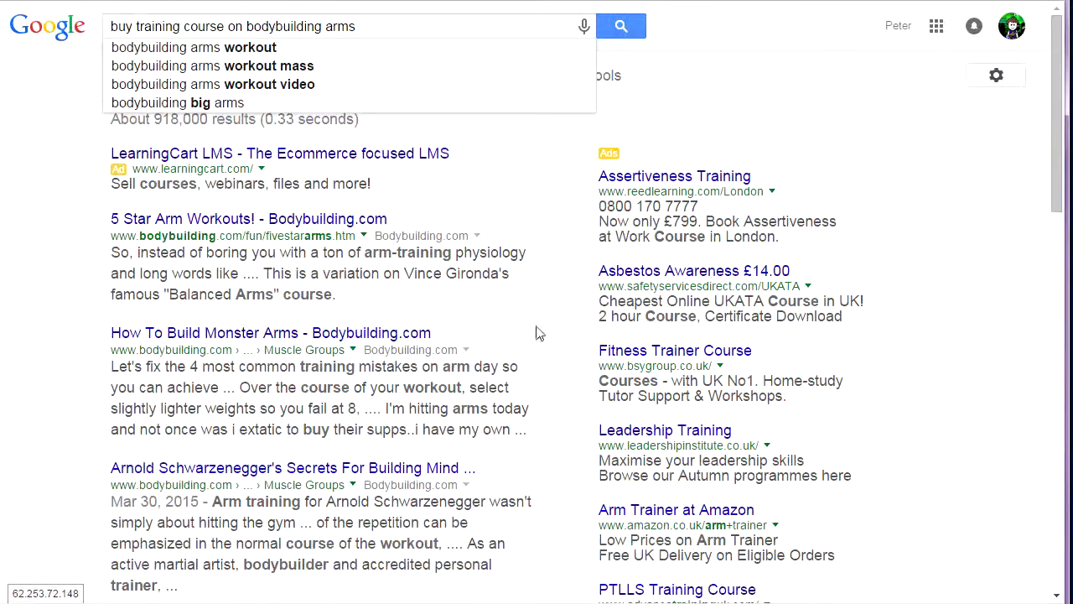
Step: Examine the organic results down to the related searches, highlighting the "buy training course" part of the query along the way
scroll(537, 331, down, 6)
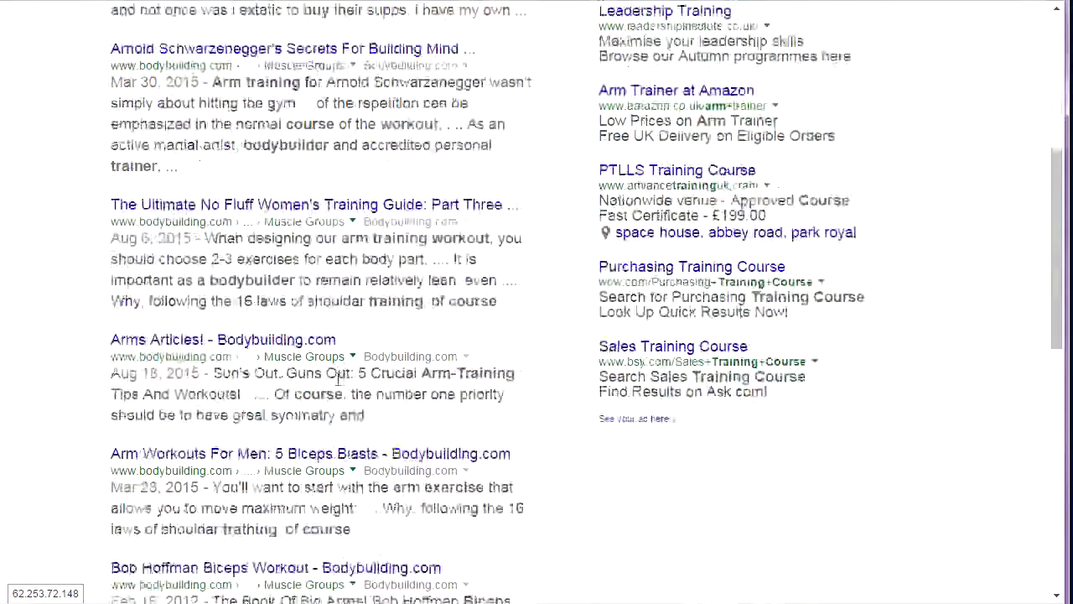
scroll(335, 388, down, 4)
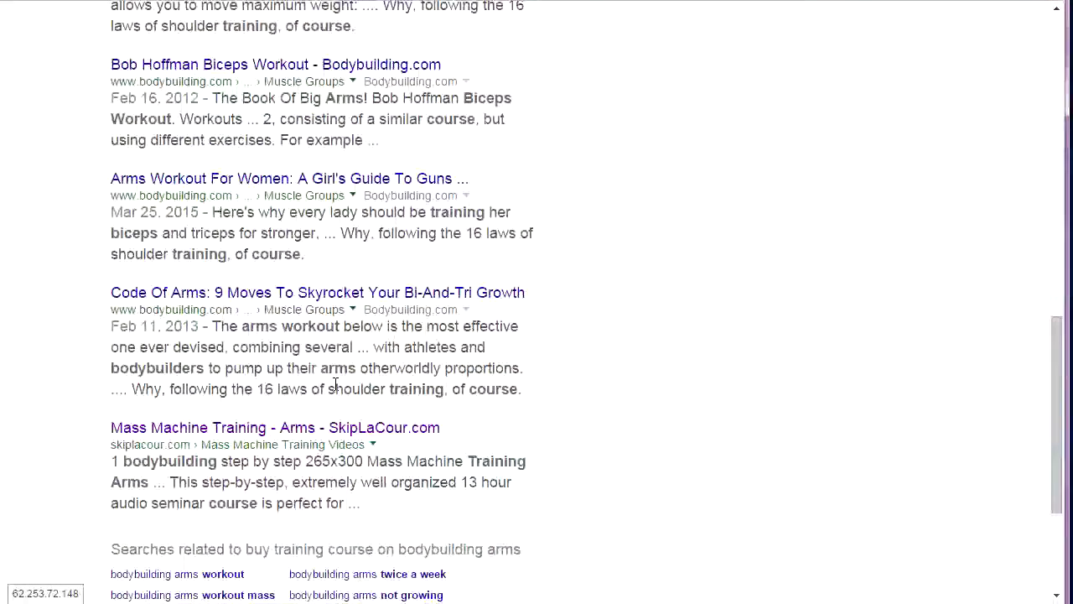
scroll(233, 491, up, 8)
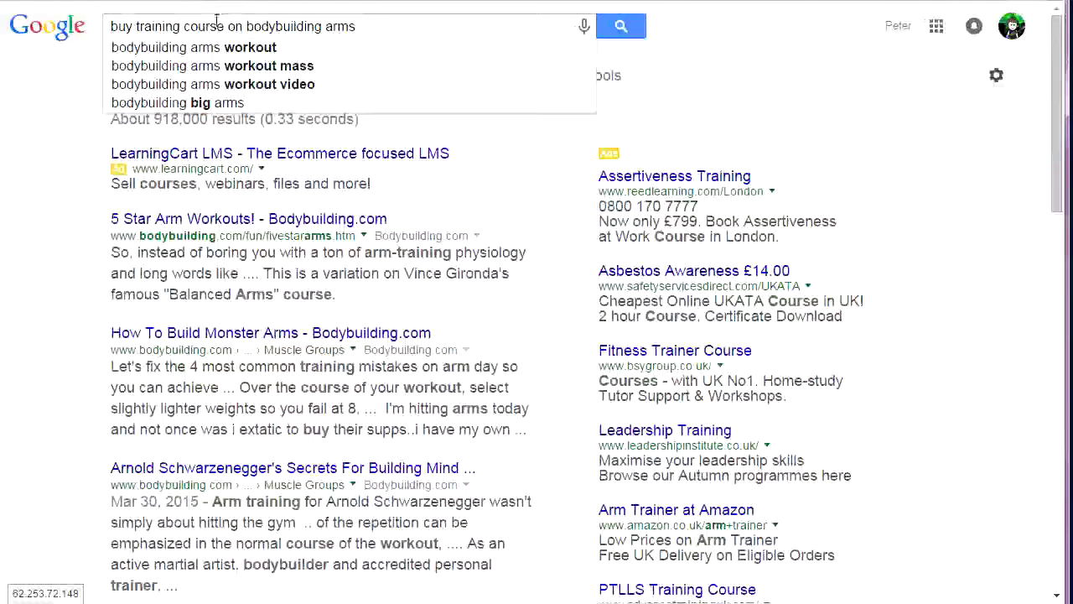
drag(224, 24, 108, 26)
scroll(696, 348, down, 4)
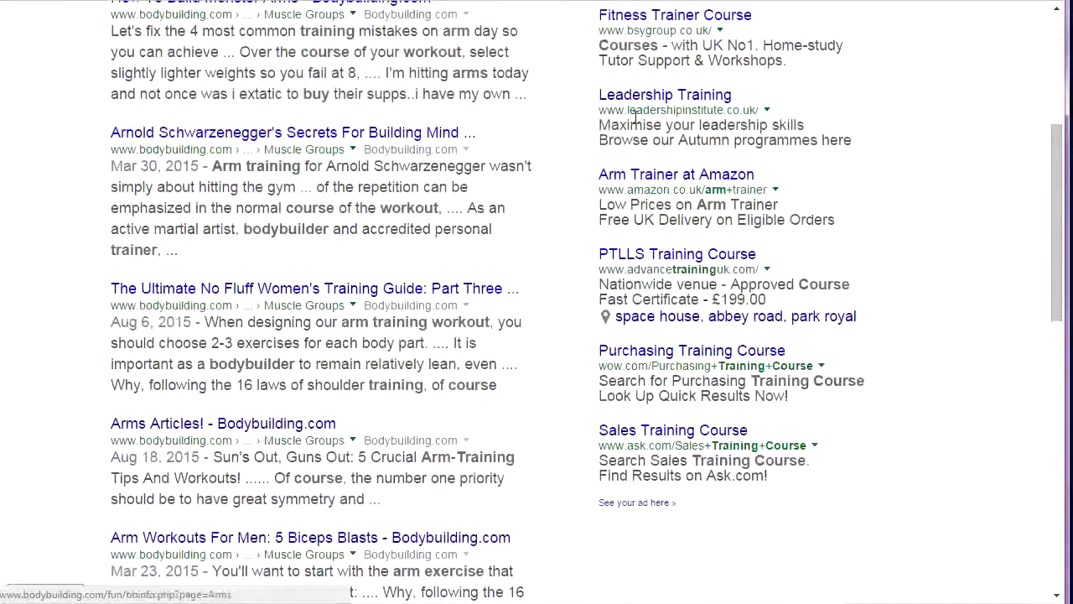
scroll(251, 445, down, 7)
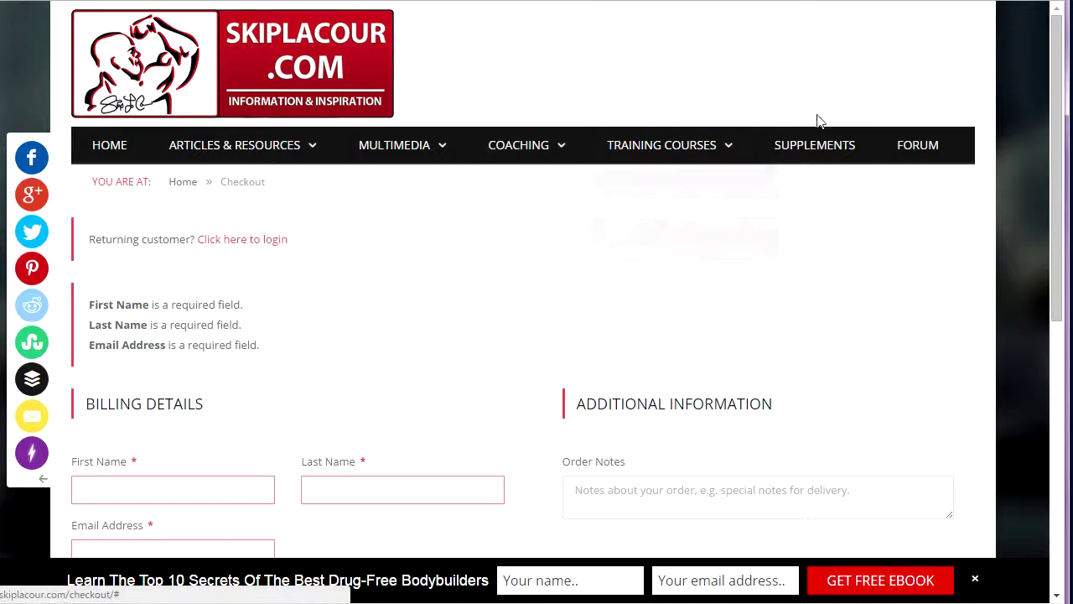
Step: Review the order on skiplacour.com's checkout page, highlight its order total, and look over the site's navigation menus
mouse_move(691, 147)
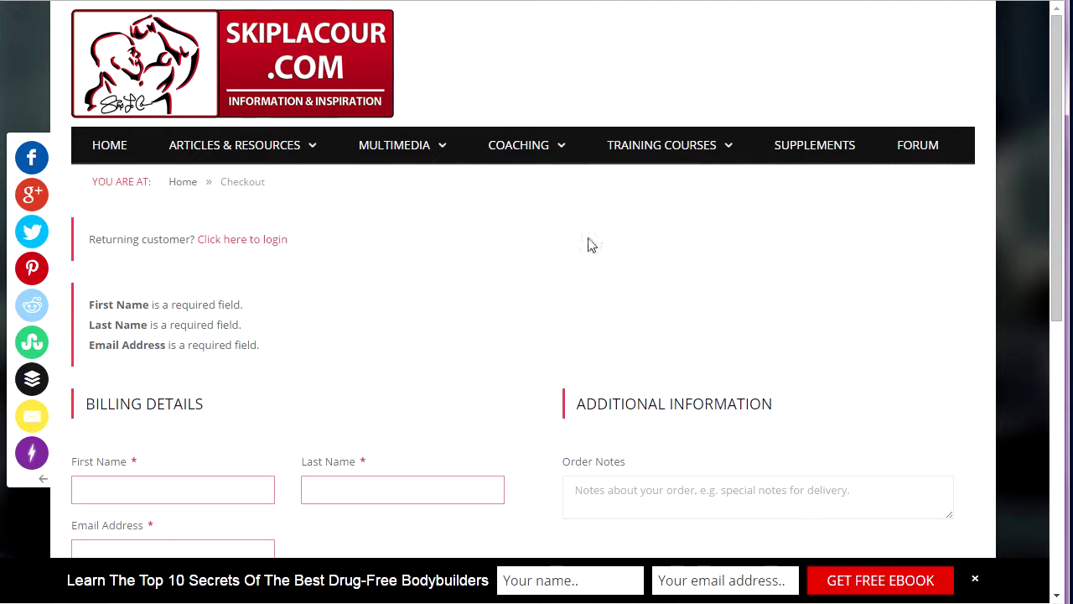
scroll(493, 291, down, 5)
scroll(493, 291, down, 2)
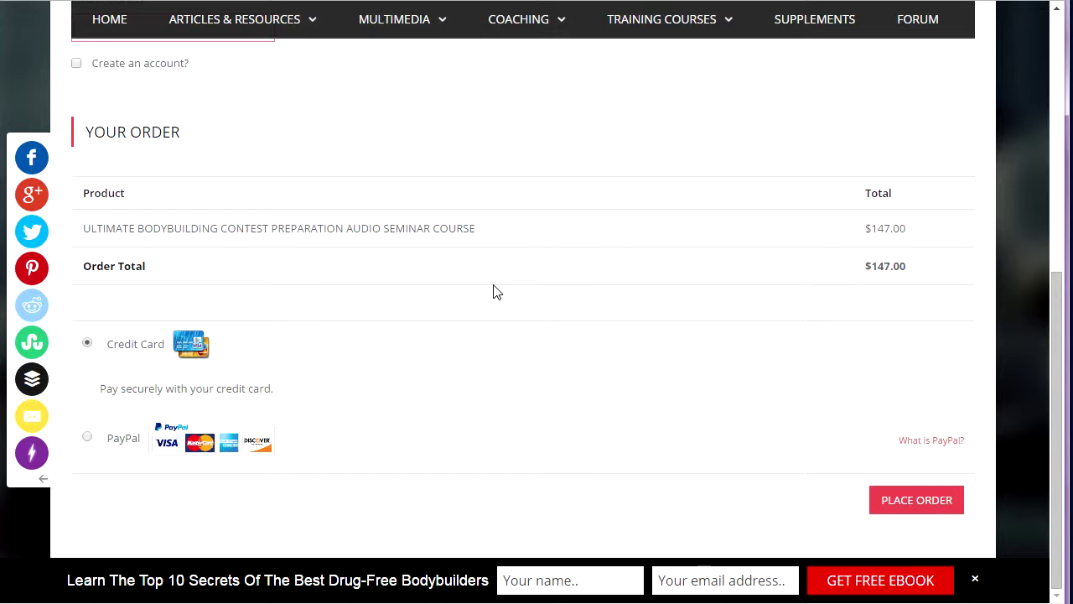
drag(912, 269, 853, 273)
key(Return)
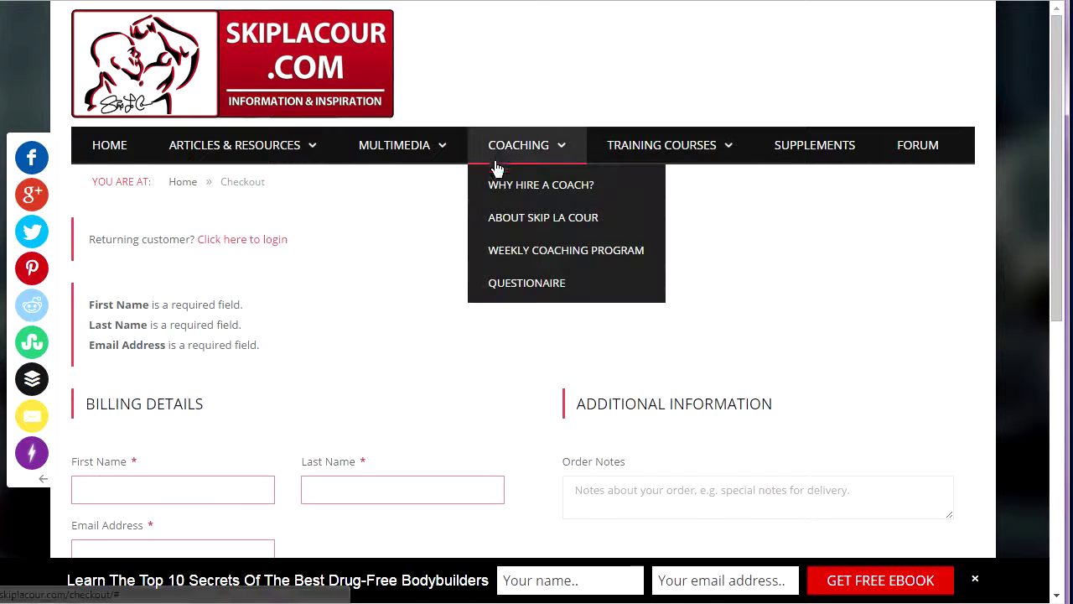
mouse_move(379, 171)
mouse_move(226, 149)
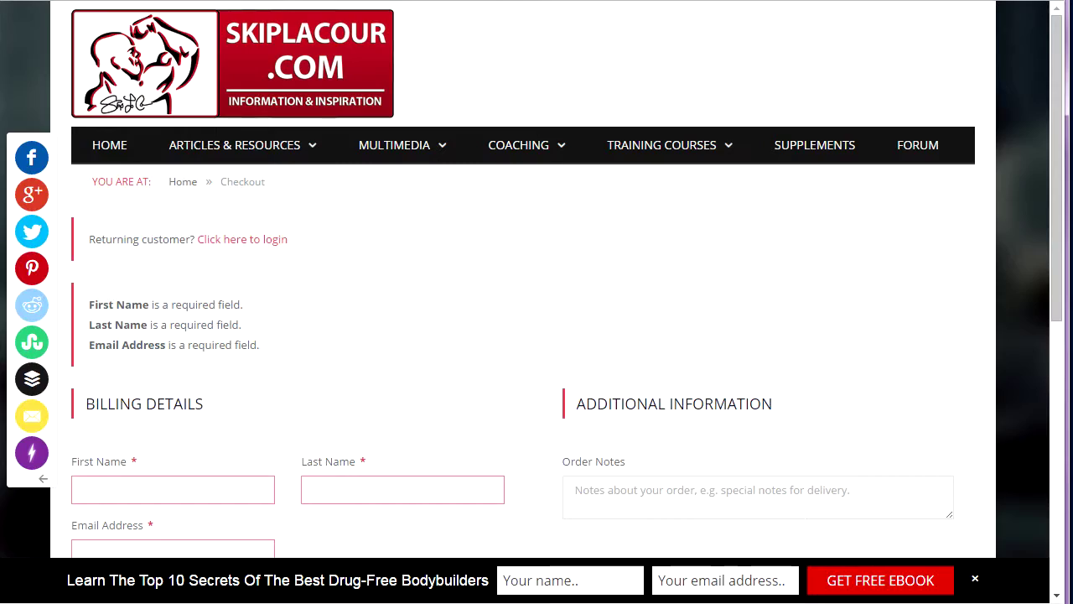
Step: Return to Google, rerun the search for "buy training course on bodybuilding arms", and inspect the Assertiveness Training ad
key(ctrl+Tab)
scroll(688, 263, up, 15)
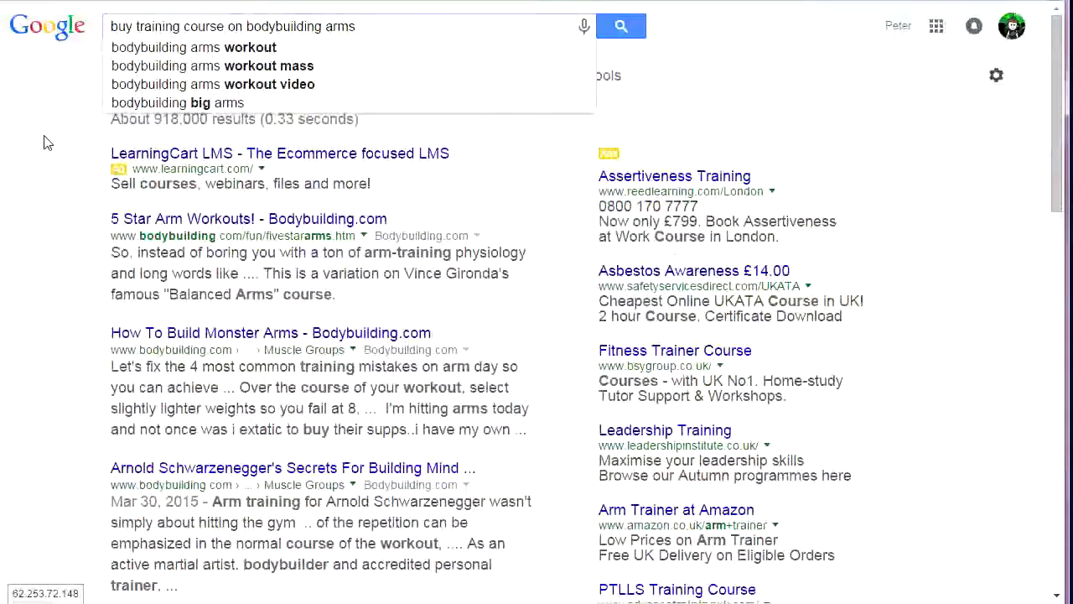
click(365, 26)
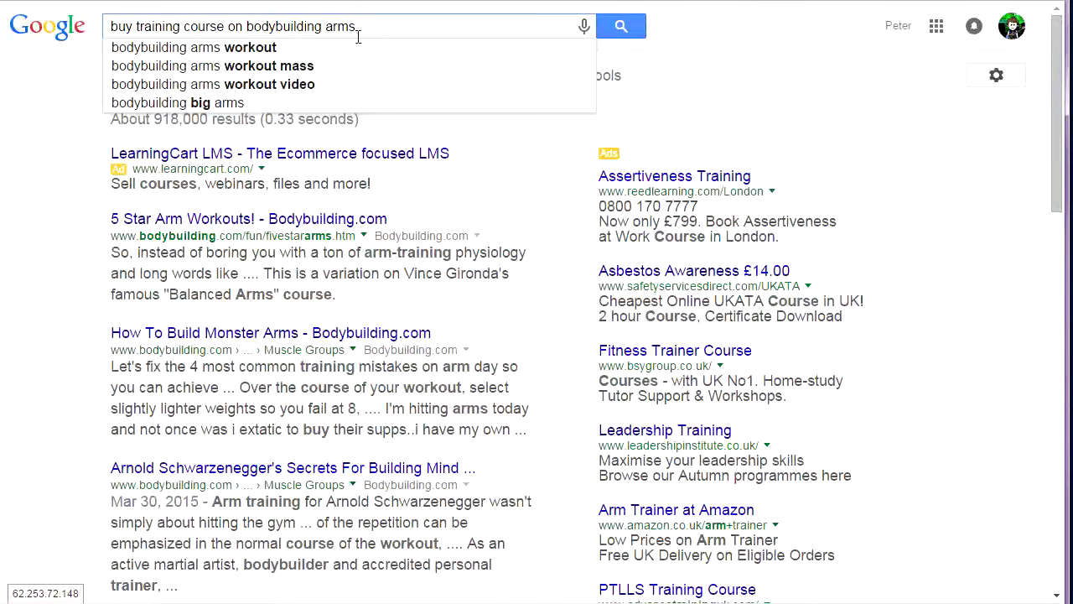
key(Return)
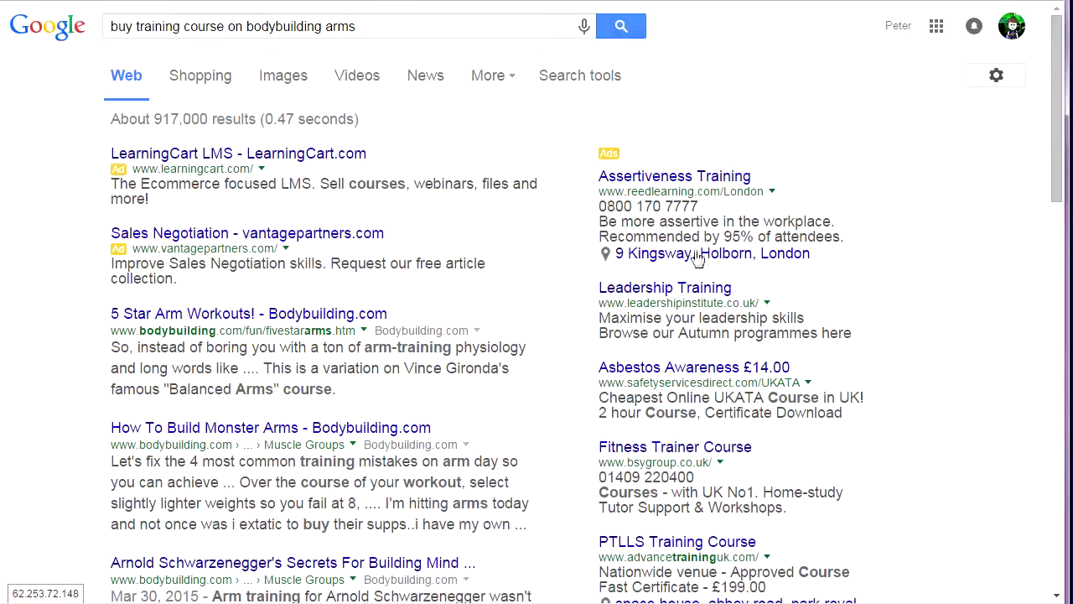
click(752, 179)
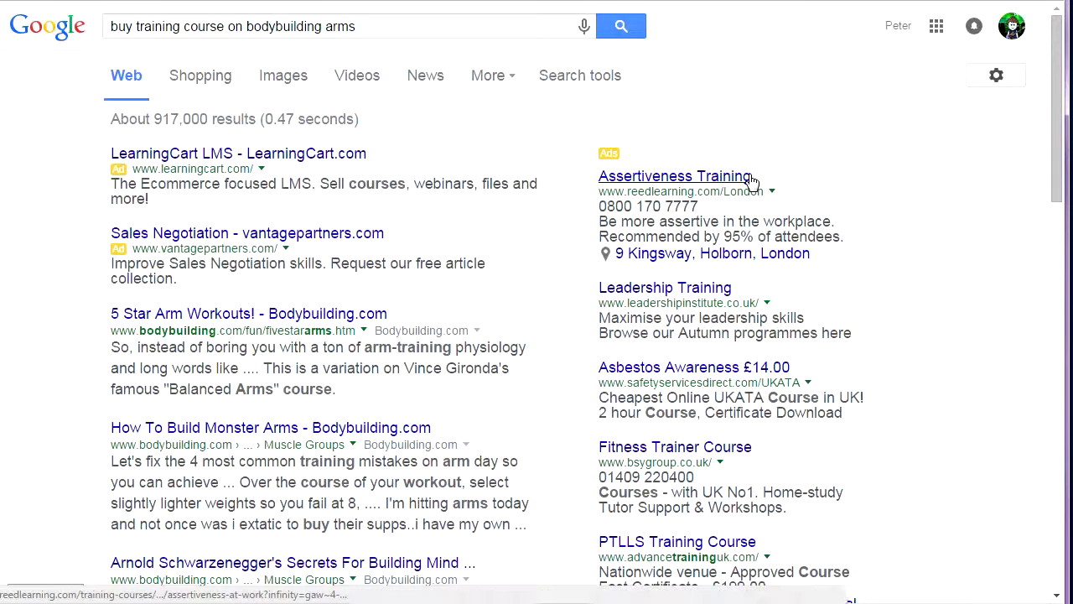